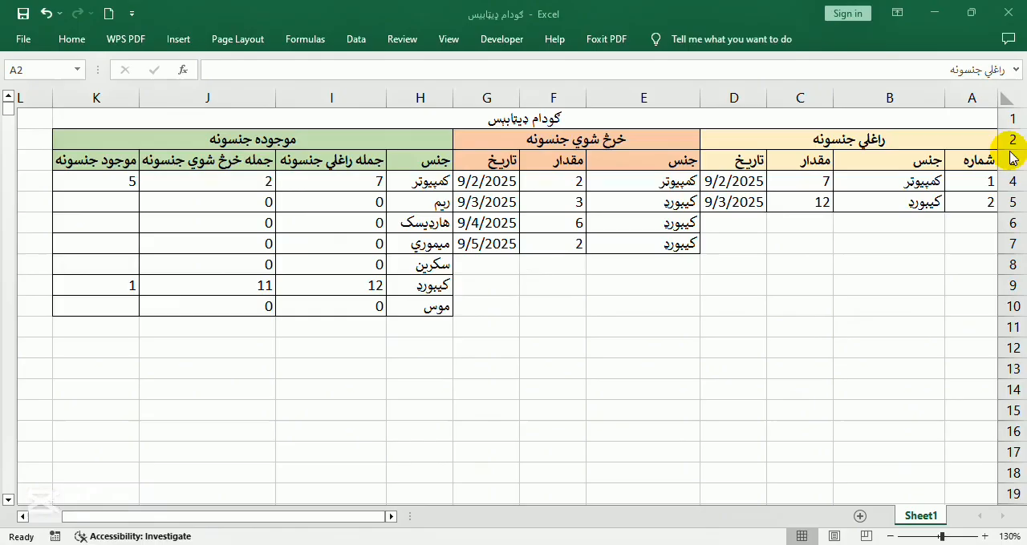
Review the three sections راغلي جنسونه, خرڅ شوي جنسونه and موجوده جنسونه, including their item and quantity entries
{"action": "left_click", "coordinate": [746, 138]}
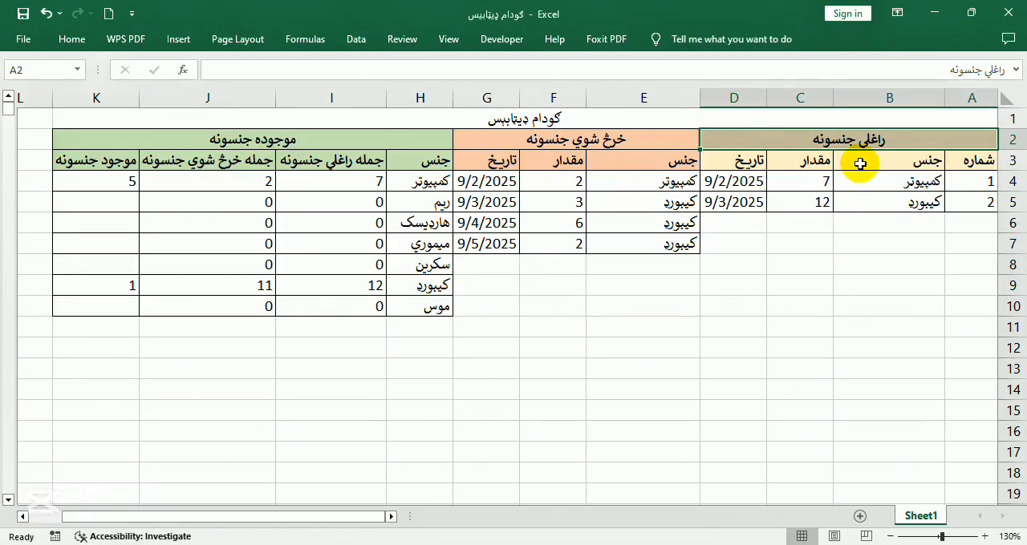
{"action": "left_click", "coordinate": [886, 184]}
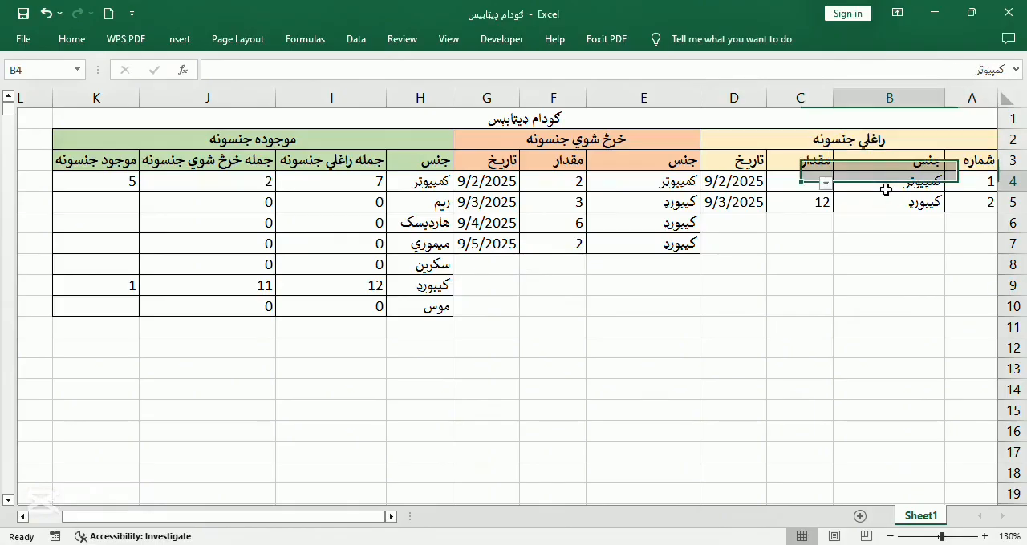
{"action": "left_click", "coordinate": [894, 199]}
{"action": "left_click", "coordinate": [903, 218]}
{"action": "left_click", "coordinate": [897, 182]}
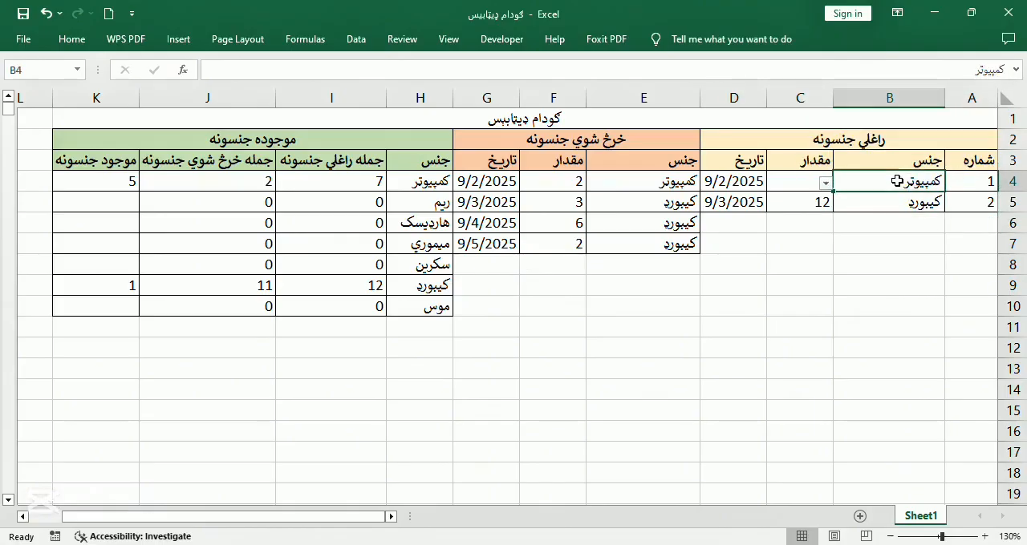
{"action": "left_click", "coordinate": [606, 139]}
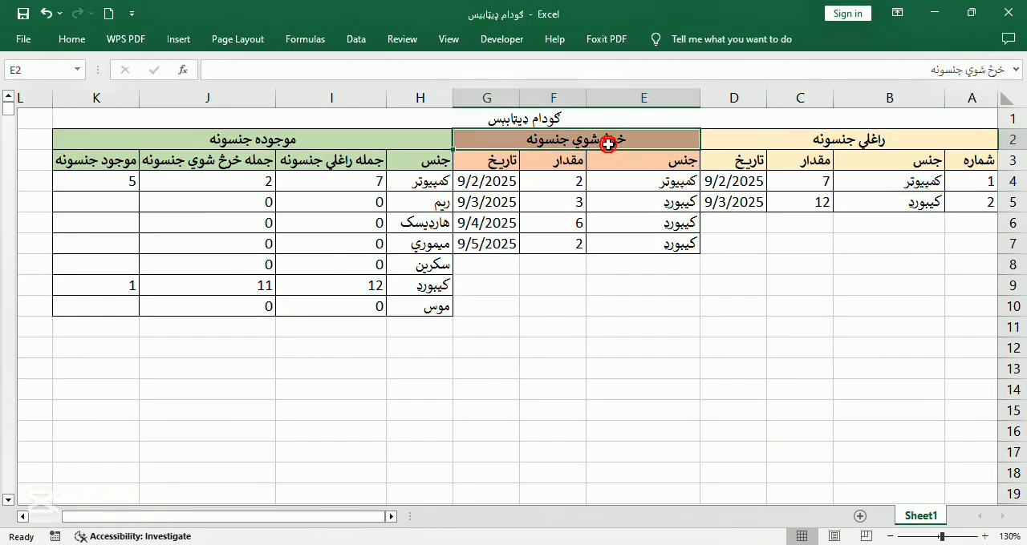
{"action": "left_click", "coordinate": [216, 141]}
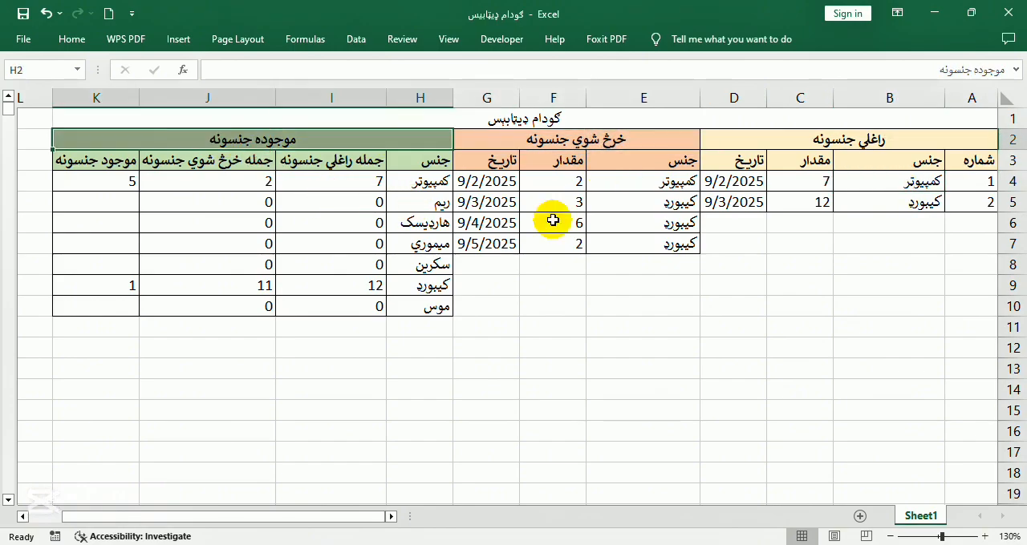
{"action": "left_click", "coordinate": [902, 190]}
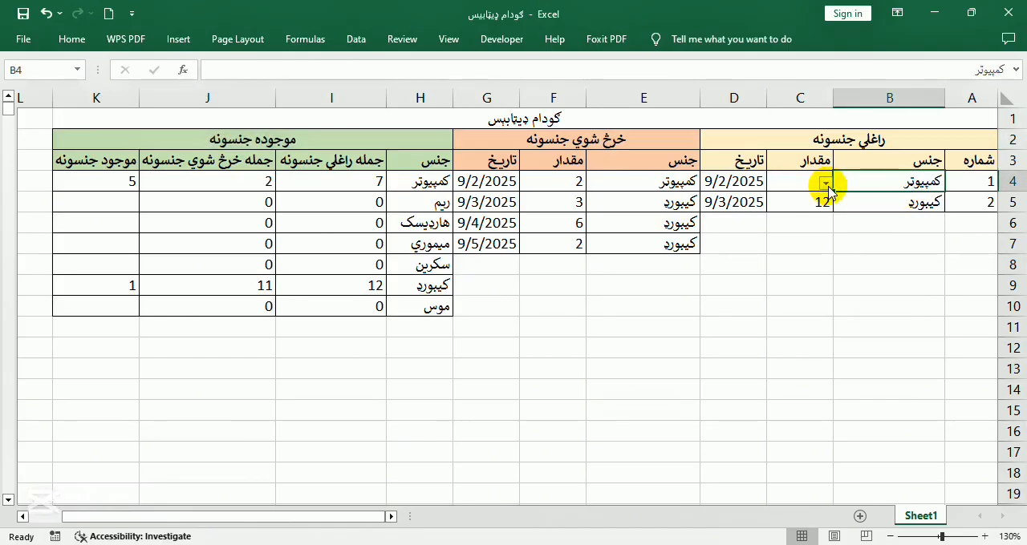
{"action": "left_click", "coordinate": [859, 210]}
{"action": "left_click", "coordinate": [796, 182]}
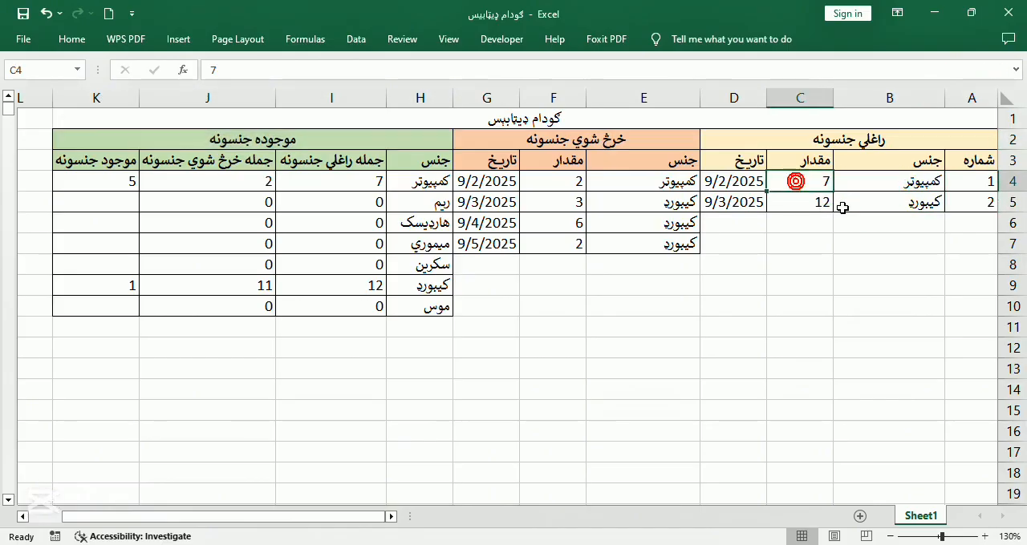
{"action": "left_click", "coordinate": [561, 185]}
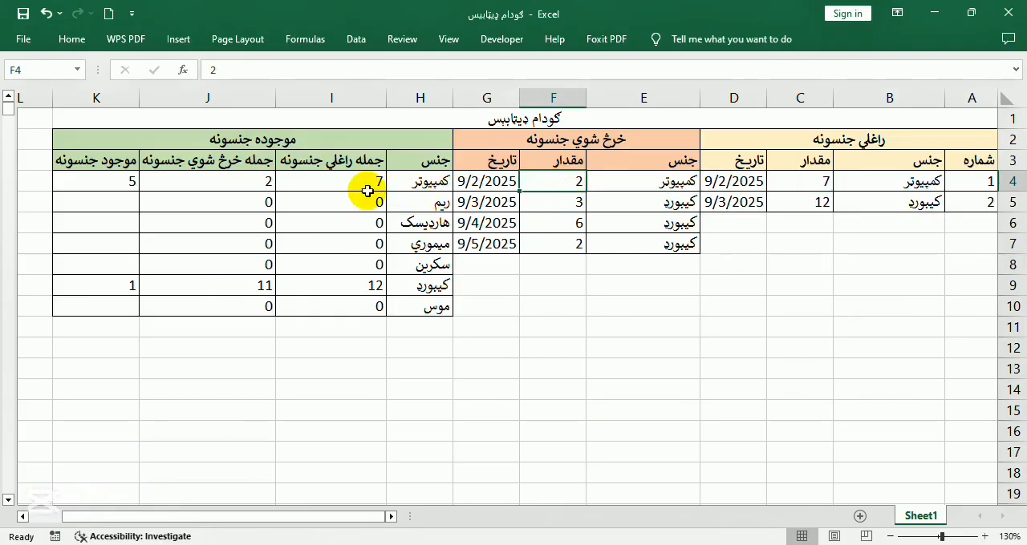
Examine the formulas for total received, total issued and remaining stock in I4, I6, J4 and K4
{"action": "left_click", "coordinate": [338, 176]}
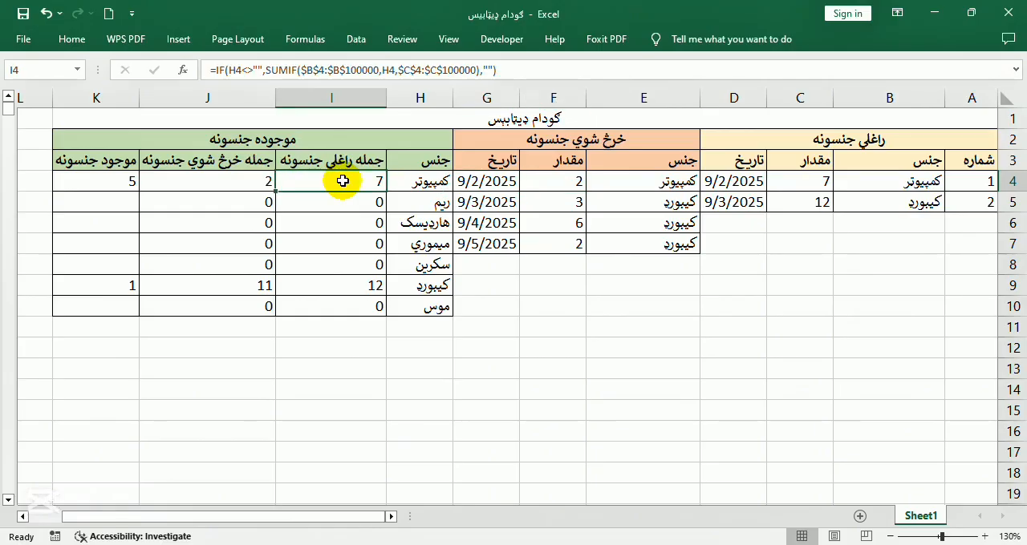
{"action": "key", "text": "Down"}
{"action": "key", "text": "Down"}
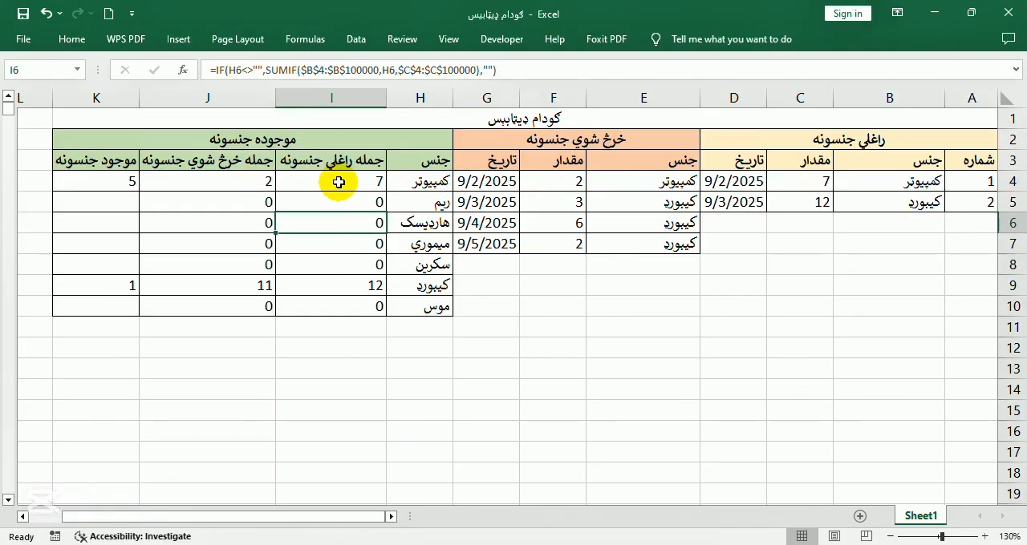
{"action": "left_click", "coordinate": [258, 183]}
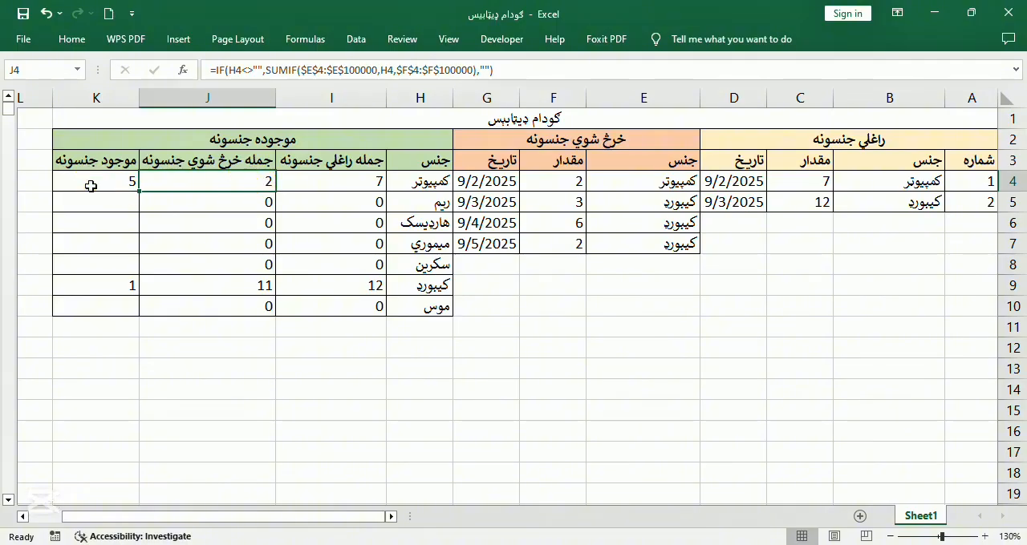
{"action": "left_click", "coordinate": [91, 185]}
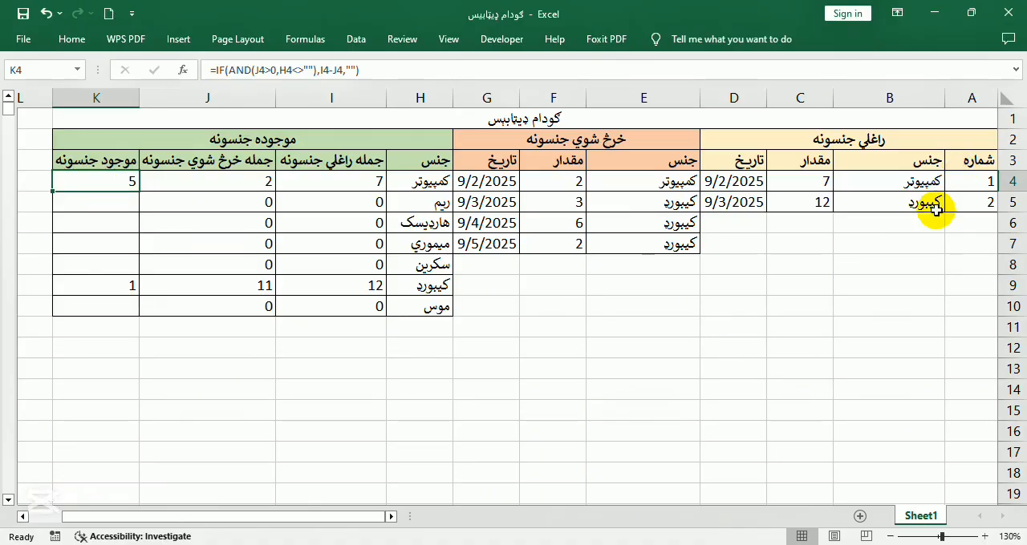
Choose کمپیوټر as the item in cell B6 of the راغلي جنسونه table
{"action": "left_click", "coordinate": [900, 230]}
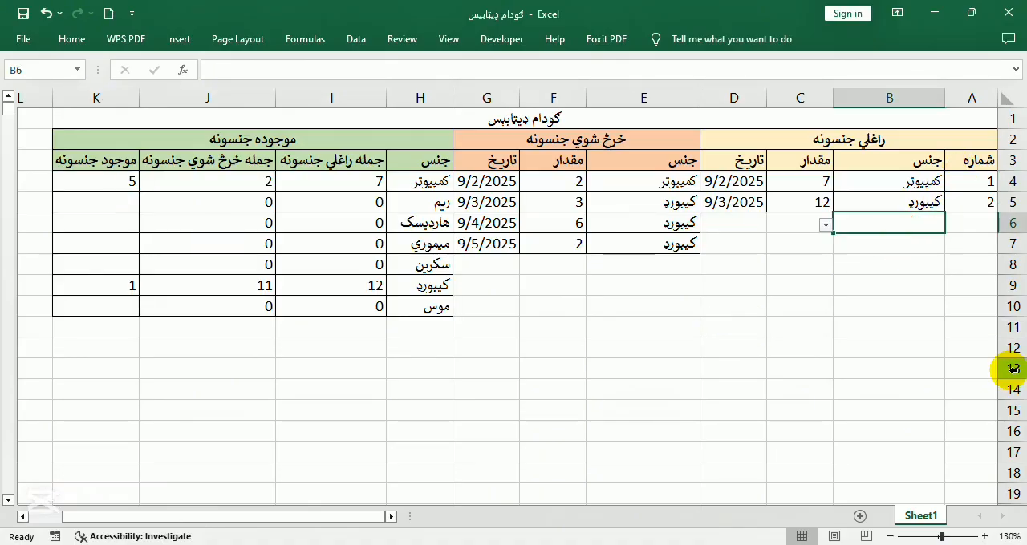
{"action": "type", "text": "ک"}
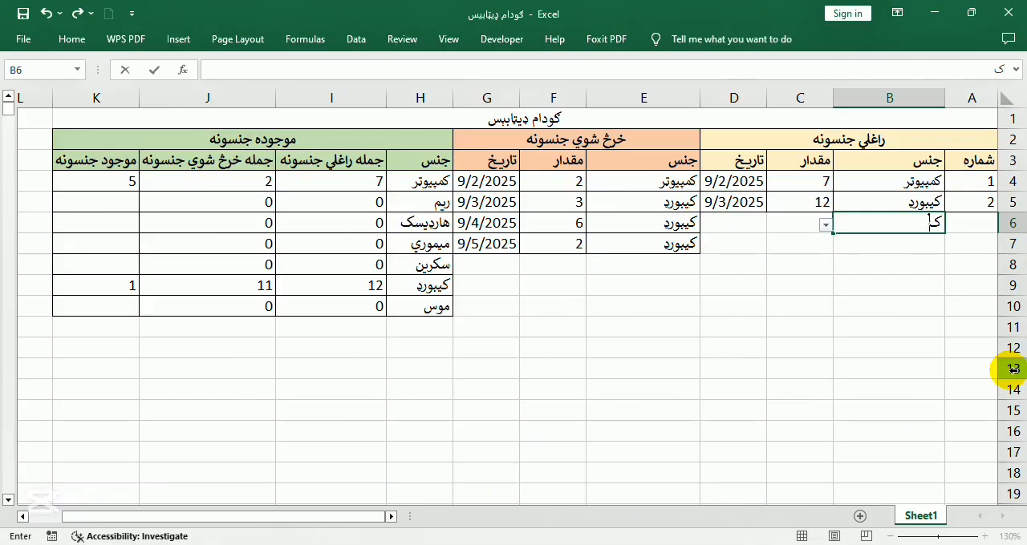
{"action": "left_click", "coordinate": [825, 224]}
{"action": "left_click", "coordinate": [824, 267]}
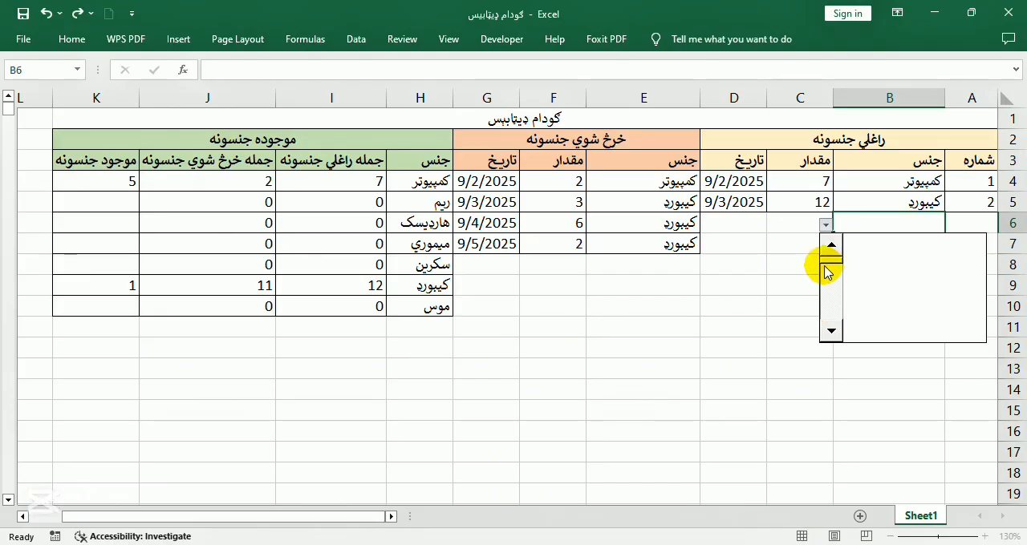
{"action": "left_click", "coordinate": [831, 246]}
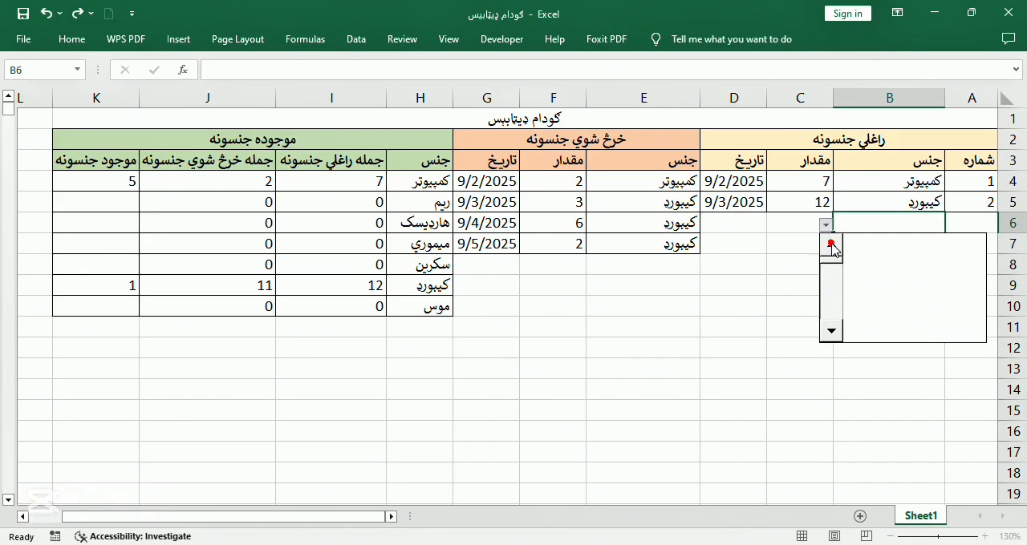
{"action": "left_click", "coordinate": [829, 260]}
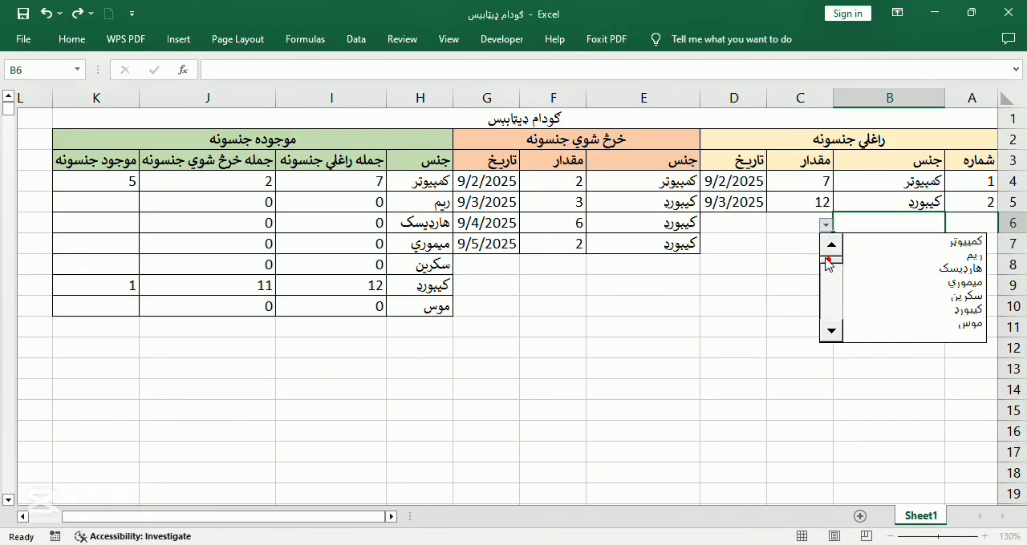
{"action": "left_click", "coordinate": [961, 241]}
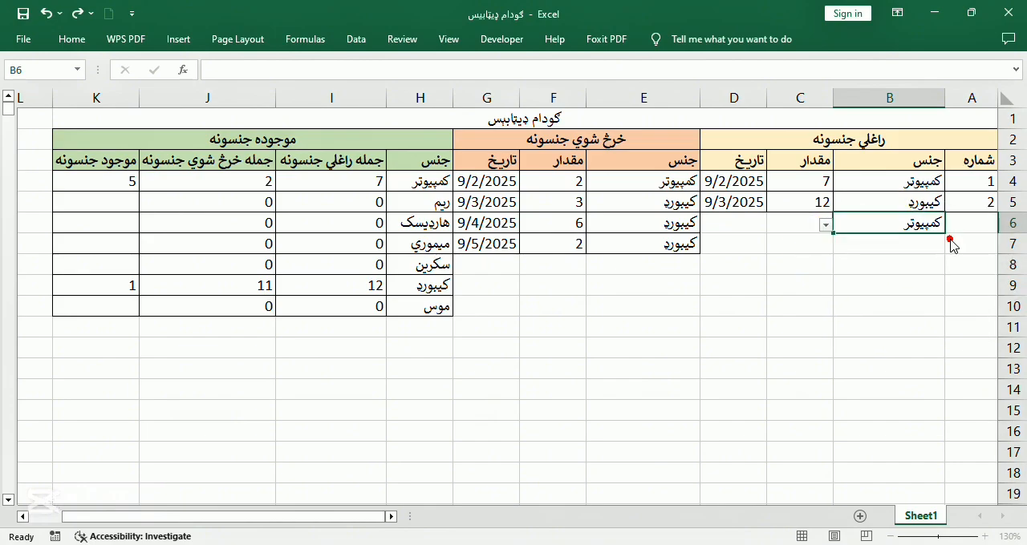
Enter quantity 12 and date 9/8/2025 for the received کمپیوټر entry in row 6
{"action": "left_click", "coordinate": [802, 218]}
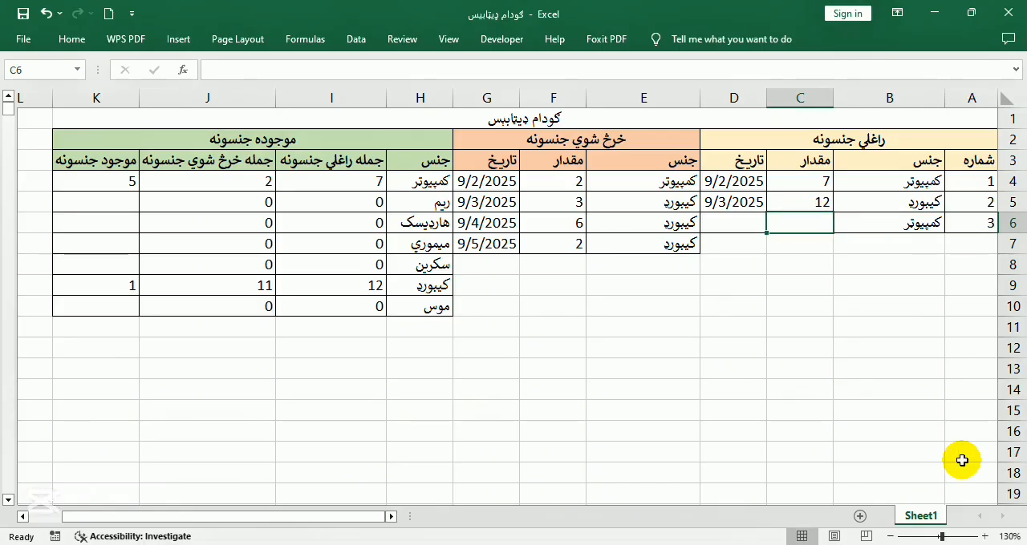
{"action": "type", "text": "12"}
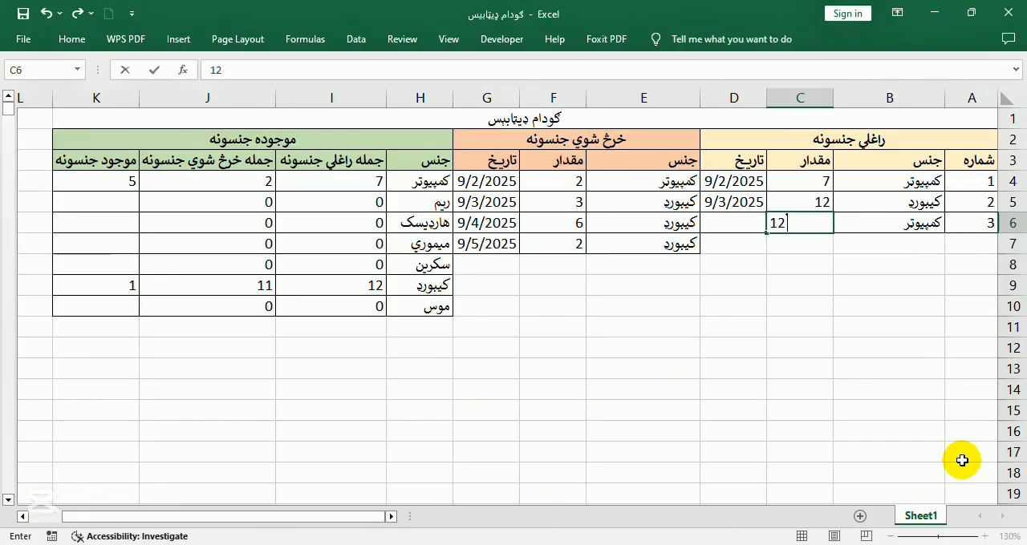
{"action": "key", "text": "Return"}
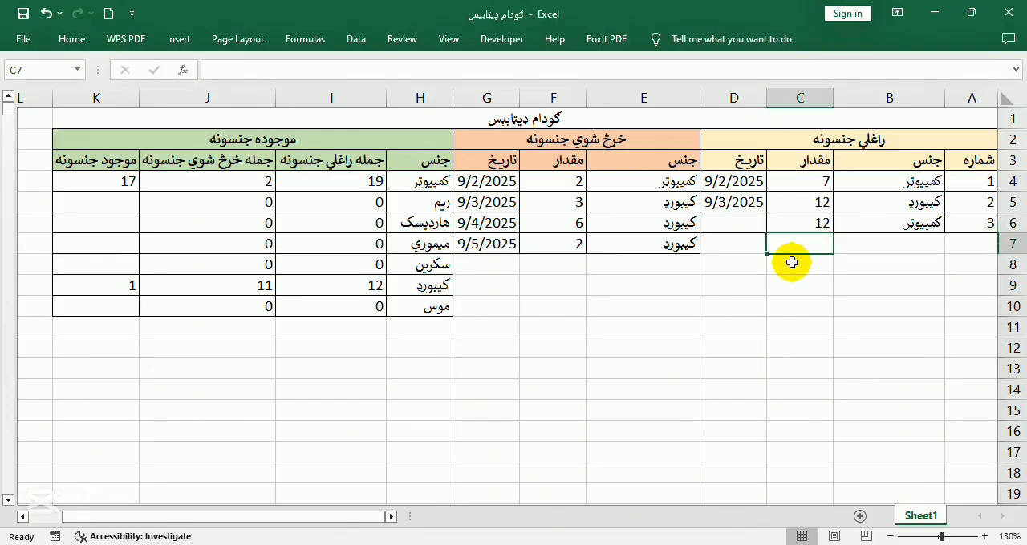
{"action": "left_click", "coordinate": [728, 222]}
{"action": "type", "text": "9/8/2025"}
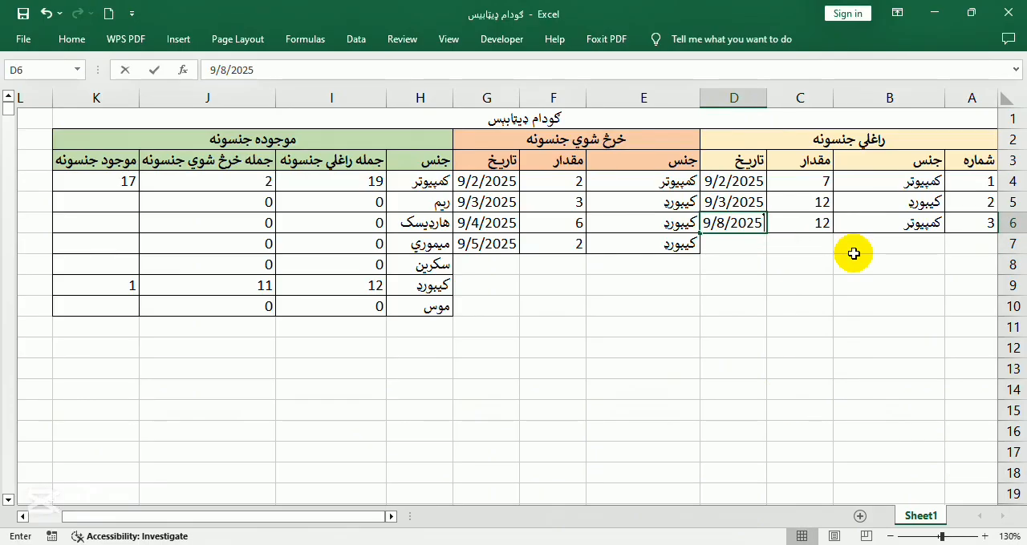
{"action": "key", "text": "Return"}
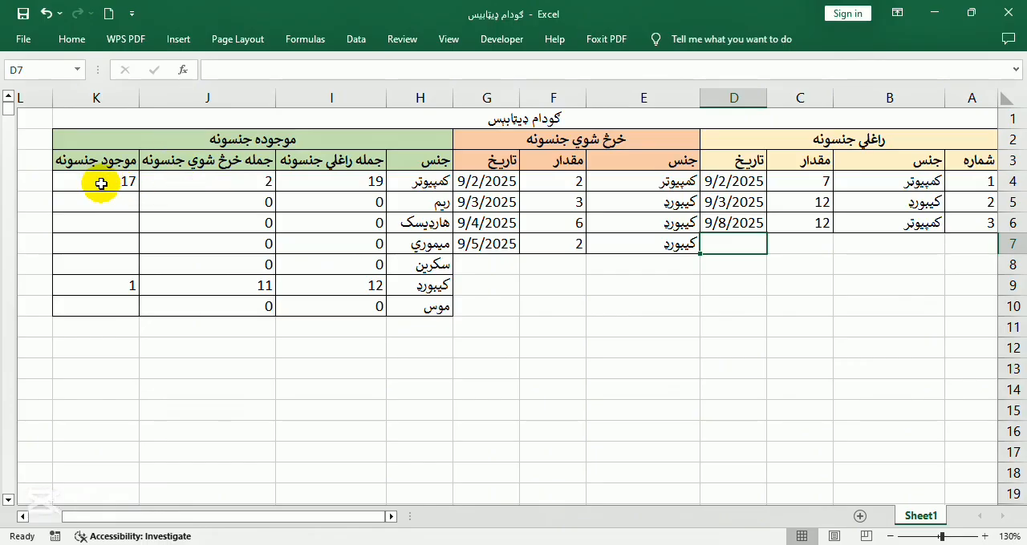
Add an entry in row 8 of the خرڅ شوي جنسونه table: item کمپیوټر, quantity 6, date 9/8/2025
{"action": "left_click", "coordinate": [670, 261]}
{"action": "left_click", "coordinate": [577, 266]}
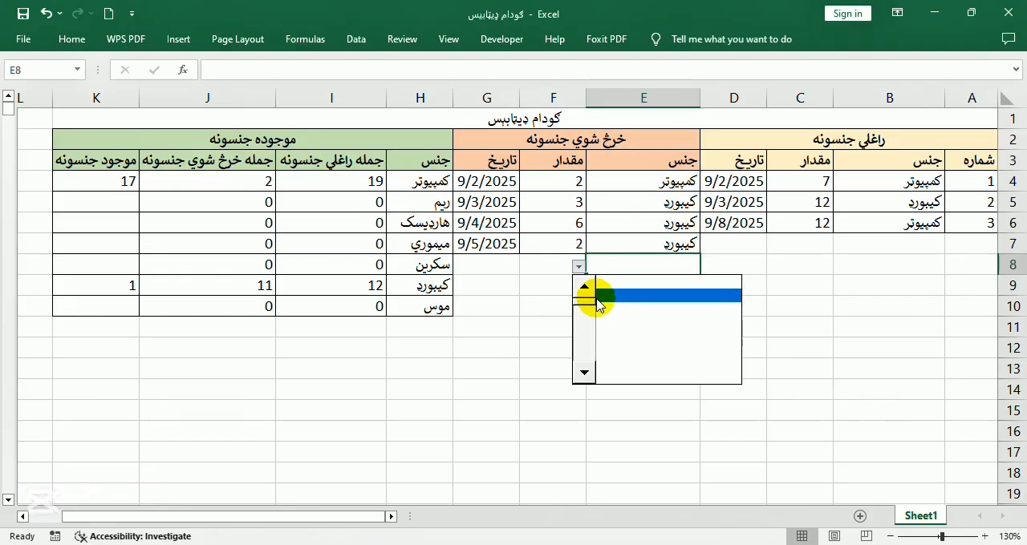
{"action": "left_click", "coordinate": [714, 281]}
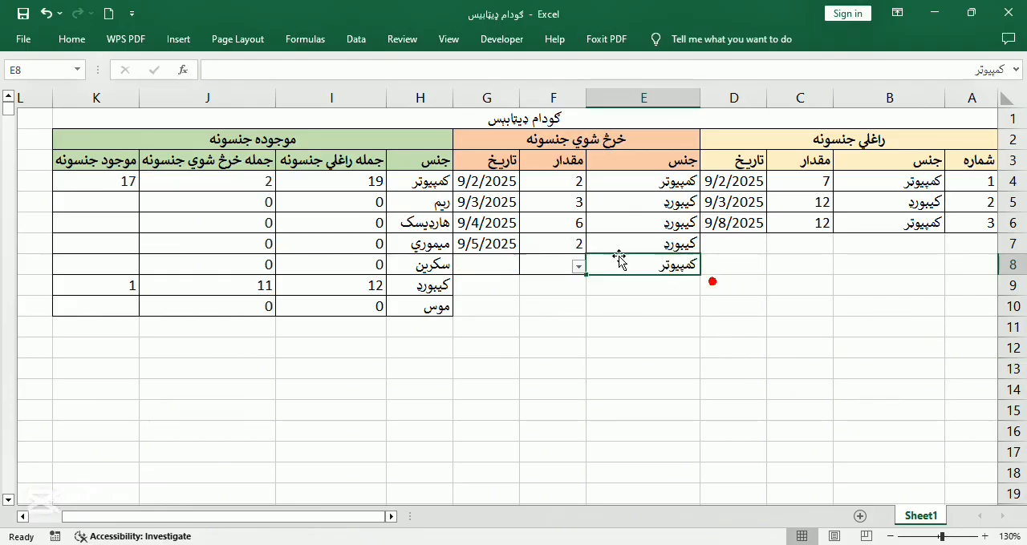
{"action": "left_click", "coordinate": [558, 266]}
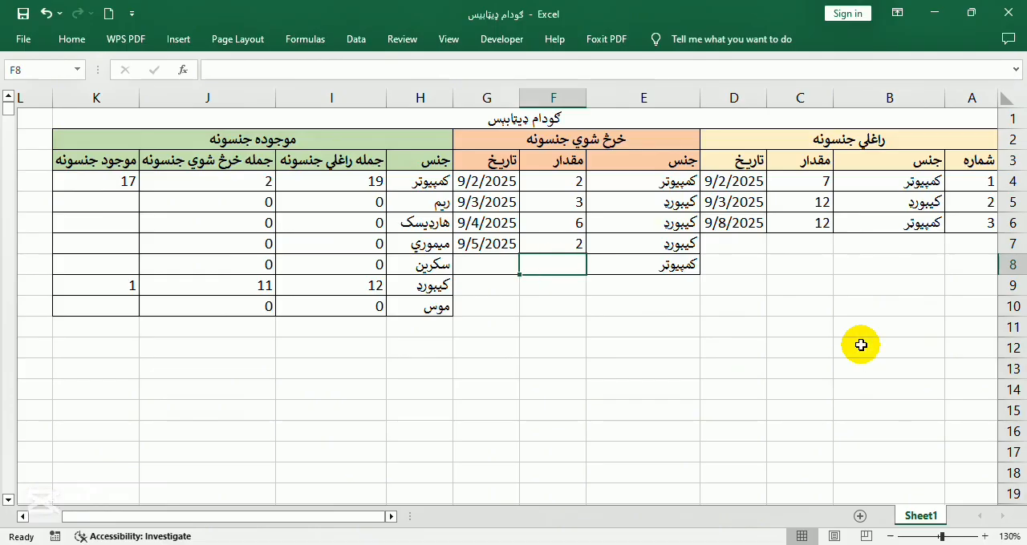
{"action": "type", "text": "6"}
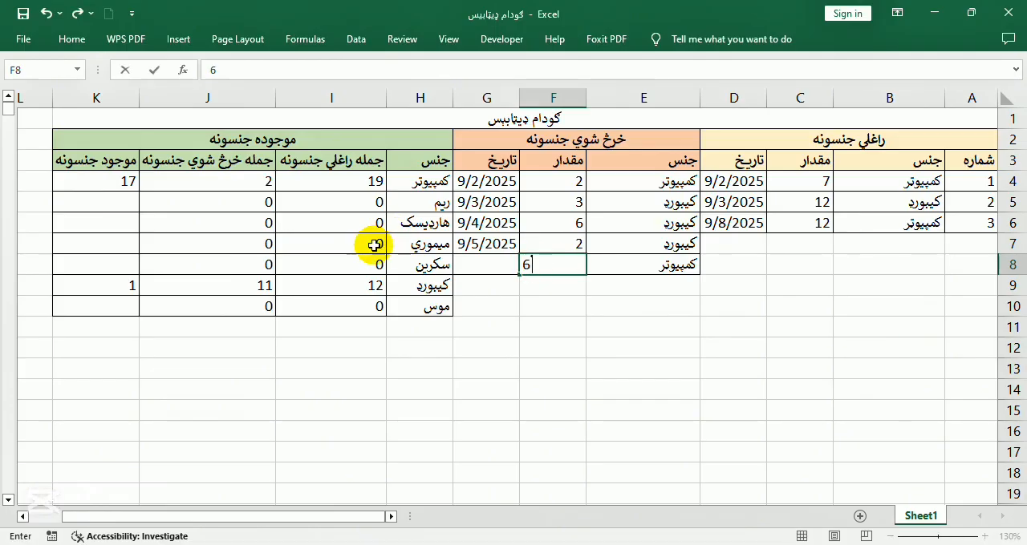
{"action": "left_click", "coordinate": [484, 266]}
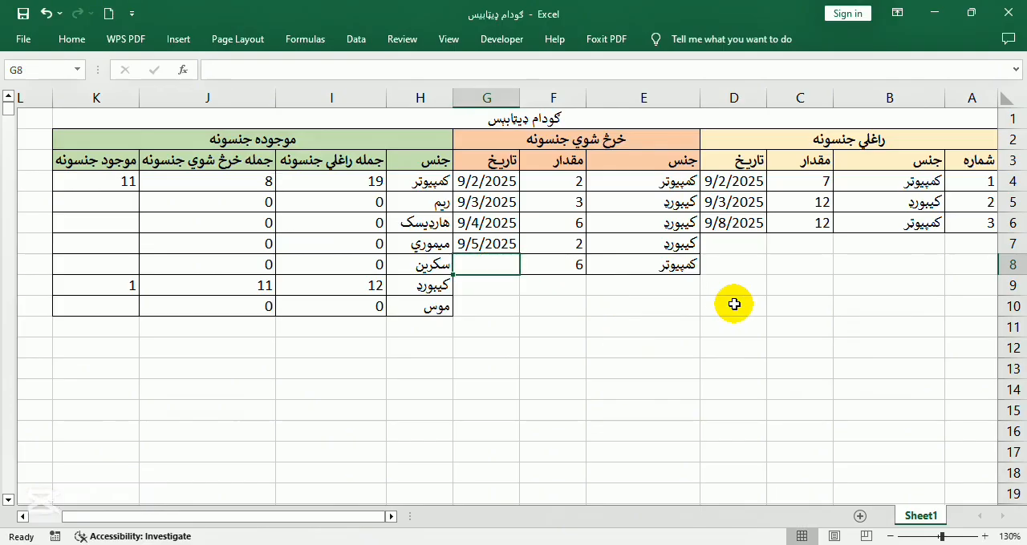
{"action": "type", "text": "9/8/2025"}
{"action": "key", "text": "Return"}
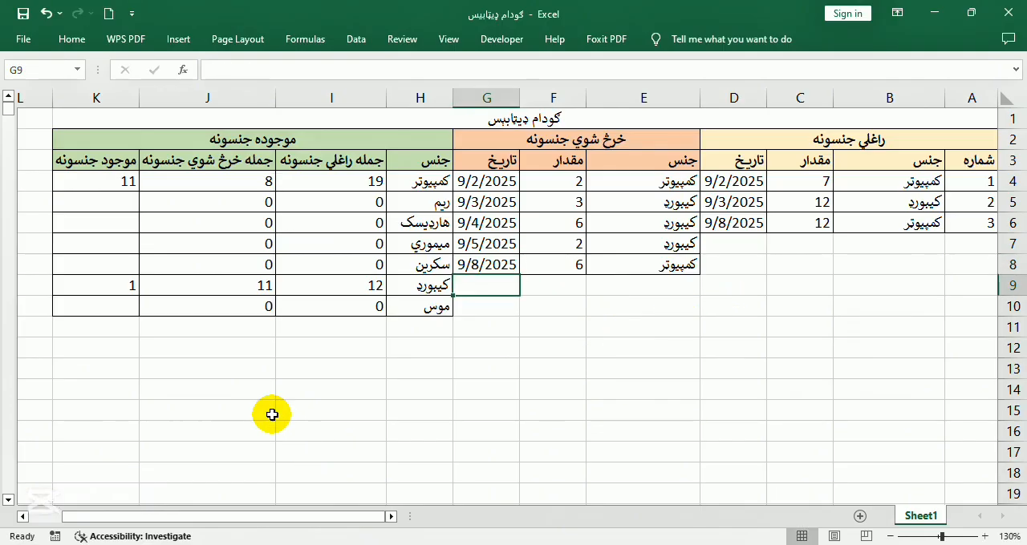
Check the issued quantities against the recalculated کمپیوټر totals and remaining stock in I4, J4 and K4
{"action": "left_click", "coordinate": [589, 185]}
{"action": "left_click", "coordinate": [568, 267]}
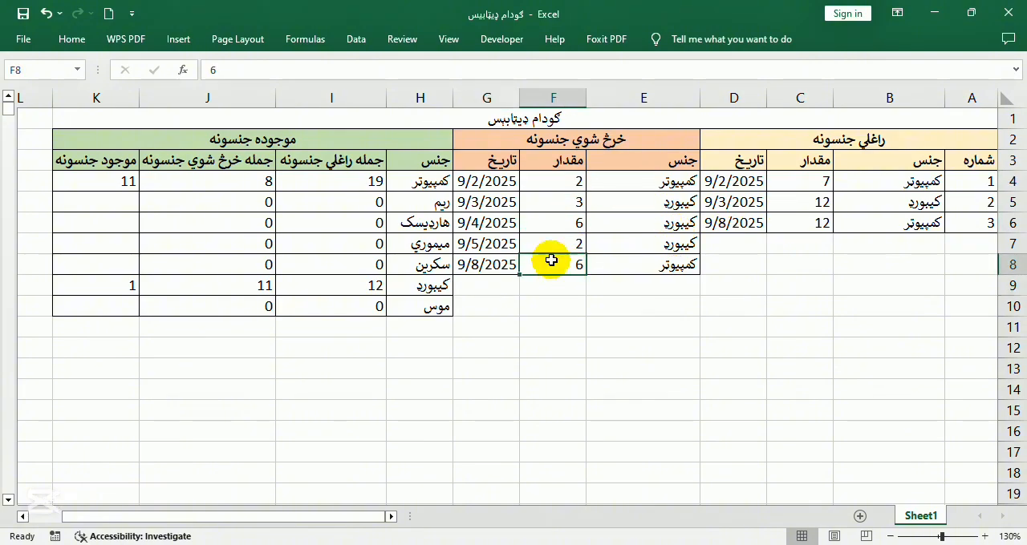
{"action": "left_click", "coordinate": [350, 182]}
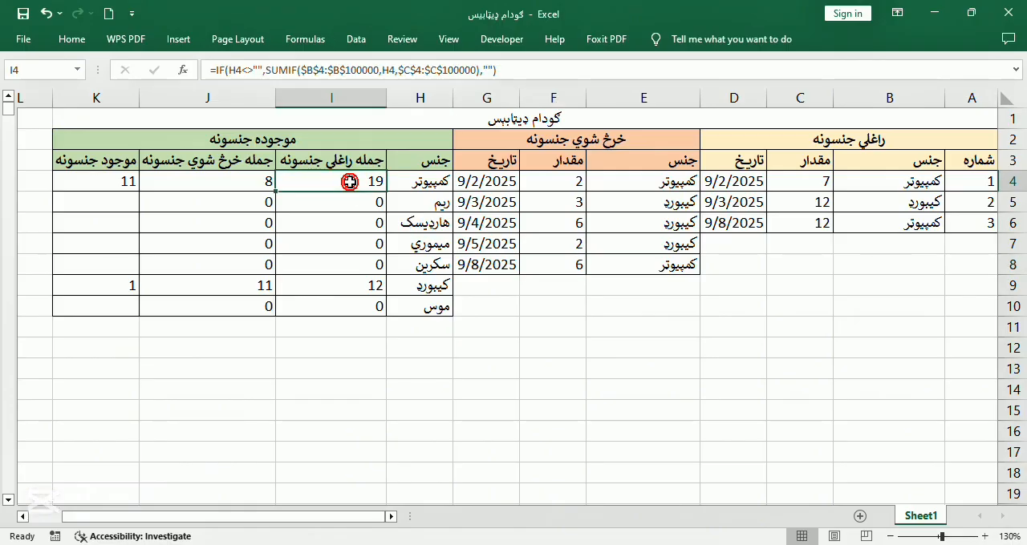
{"action": "left_click", "coordinate": [241, 182]}
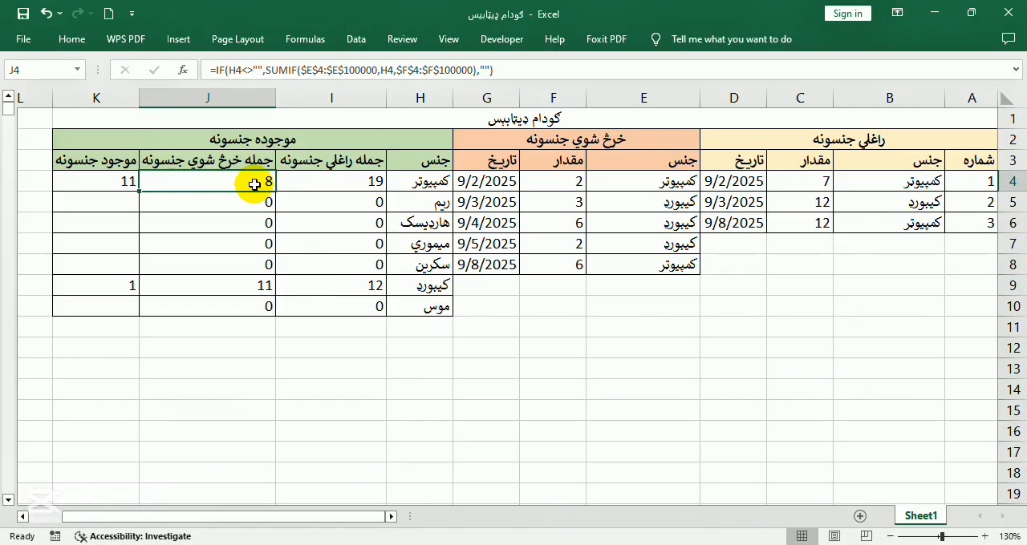
{"action": "left_click", "coordinate": [120, 180]}
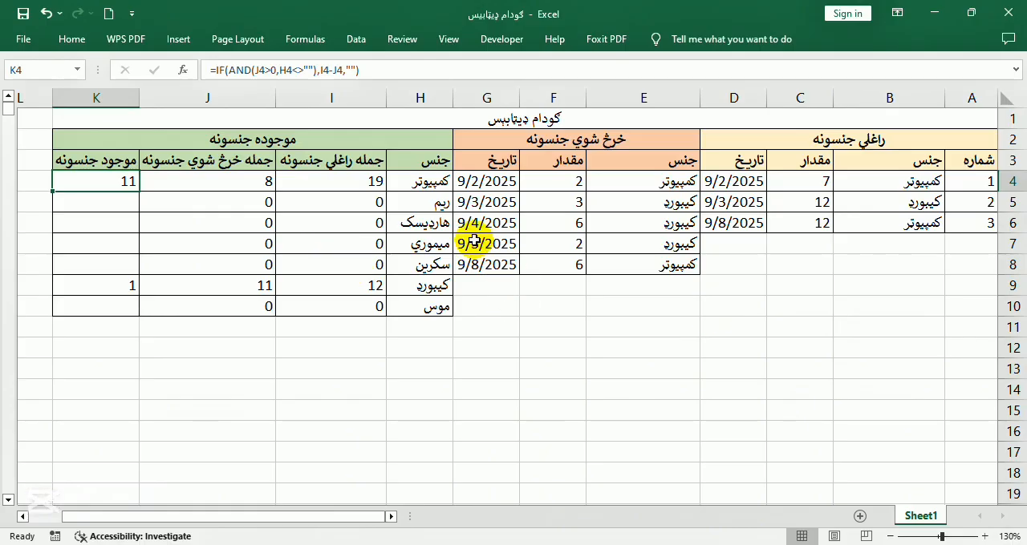
Add an entry in row 7 of the راغلي جنسونه table: item ریم, quantity 30, date 9/8/2025
{"action": "left_click", "coordinate": [840, 244]}
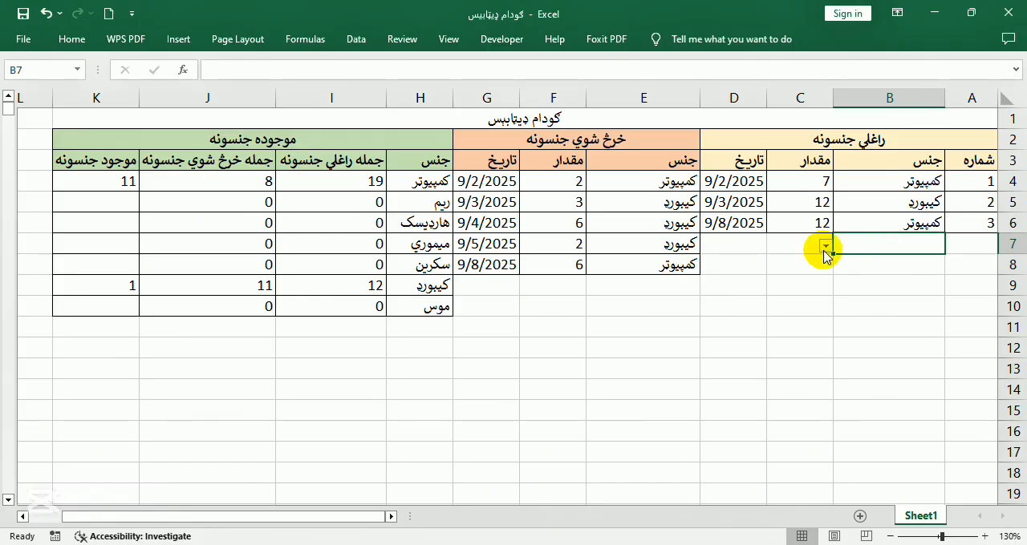
{"action": "left_click", "coordinate": [824, 245]}
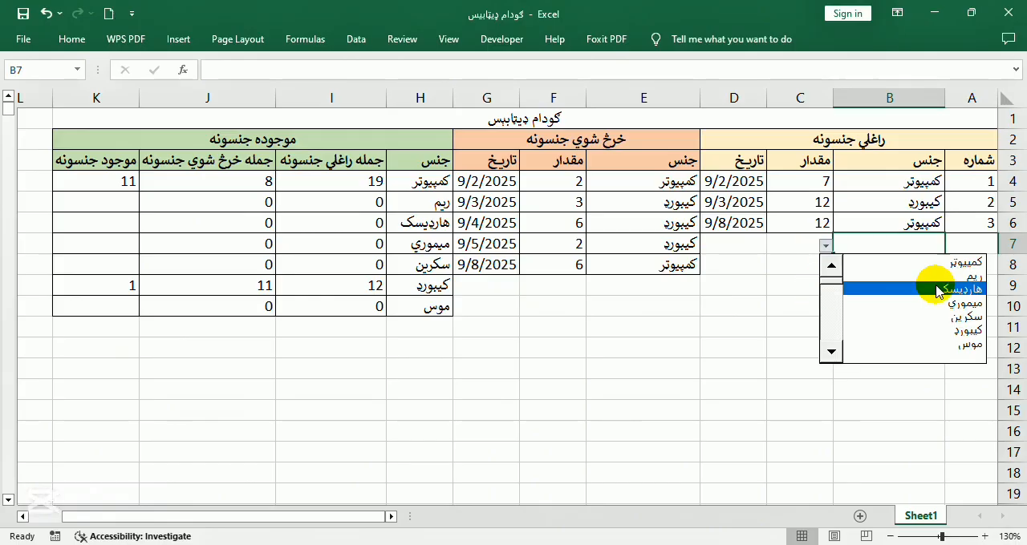
{"action": "left_click", "coordinate": [930, 285]}
{"action": "left_click", "coordinate": [784, 242]}
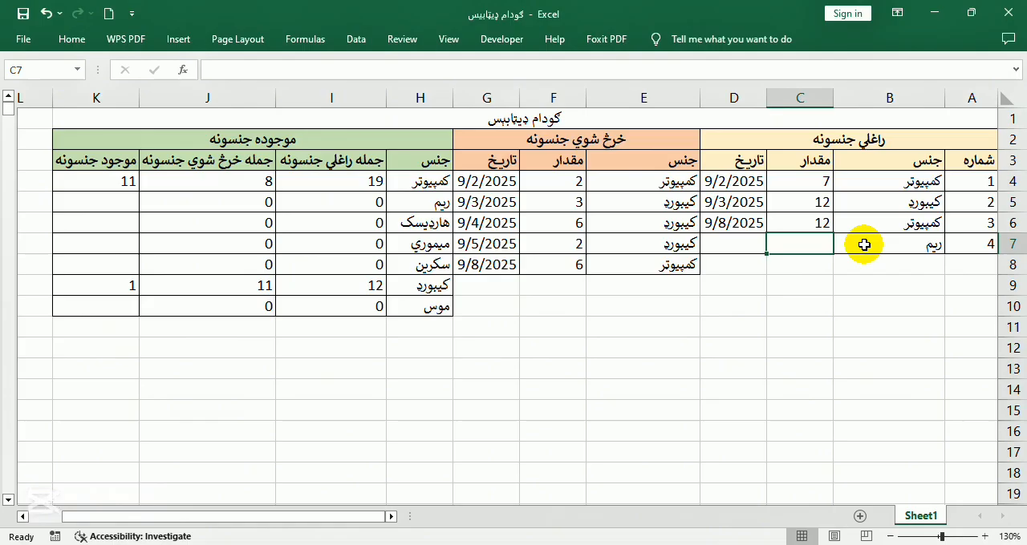
{"action": "type", "text": "30"}
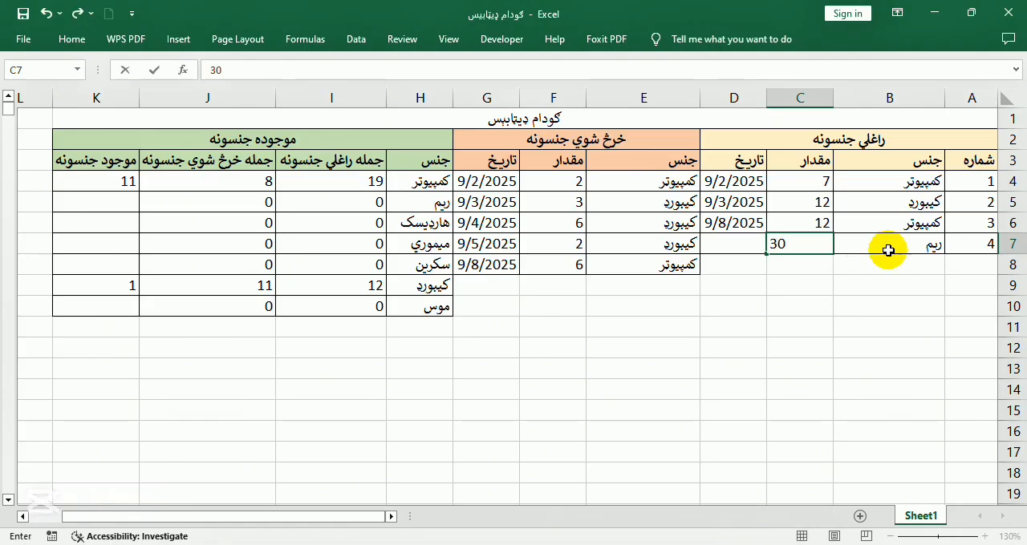
{"action": "left_click", "coordinate": [750, 240]}
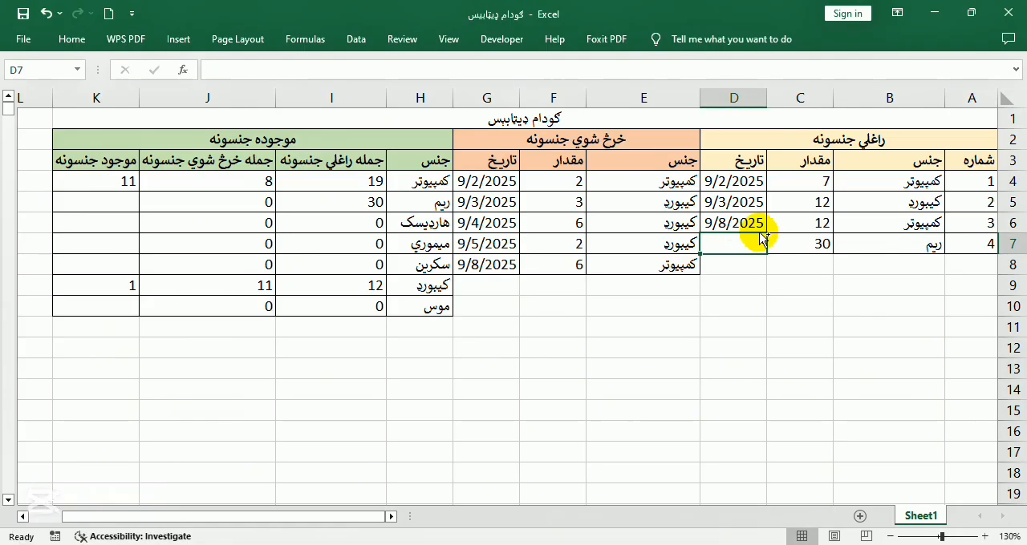
{"action": "key", "text": "ctrl+semicolon"}
{"action": "key", "text": "Return"}
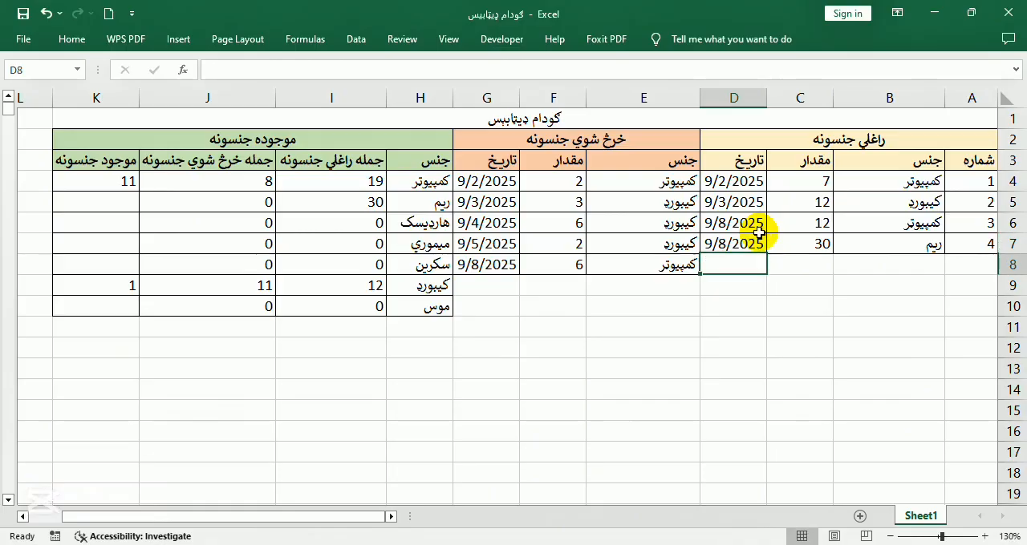
Add an entry in row 9 of the خرڅ شوي جنسونه table (ریم, 13, 9/8/2025) and check the ریم totals in row 5
{"action": "left_click", "coordinate": [630, 284]}
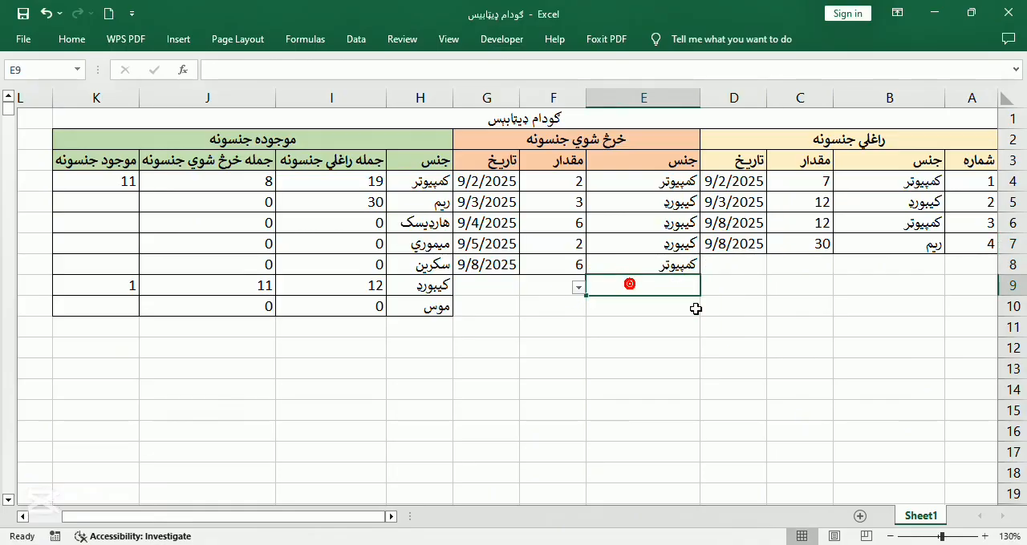
{"action": "left_click", "coordinate": [578, 287]}
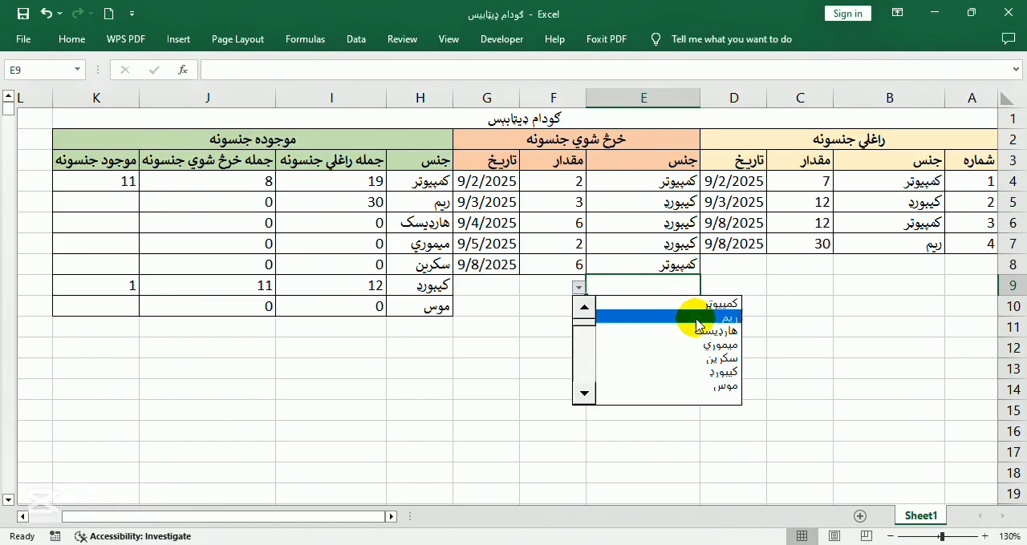
{"action": "left_click", "coordinate": [633, 329]}
{"action": "left_click", "coordinate": [544, 287]}
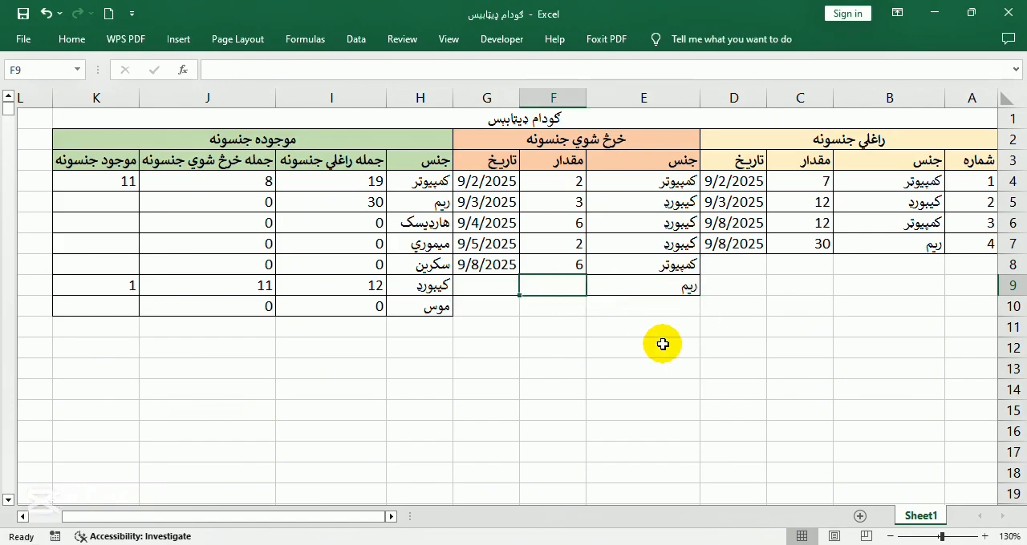
{"action": "type", "text": "13"}
{"action": "key", "text": "Return"}
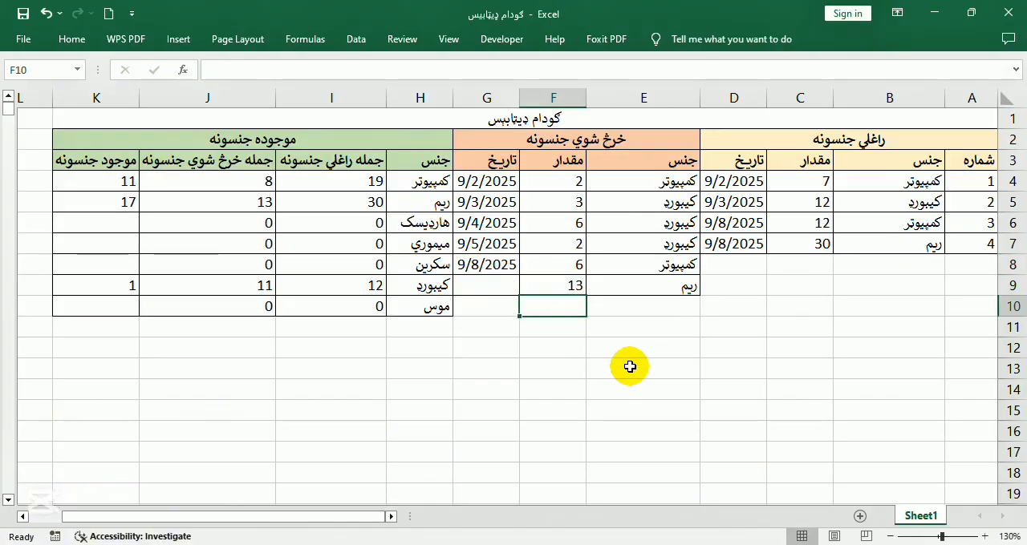
{"action": "left_click", "coordinate": [483, 287]}
{"action": "key", "text": "ctrl+semicolon"}
{"action": "key", "text": "Return"}
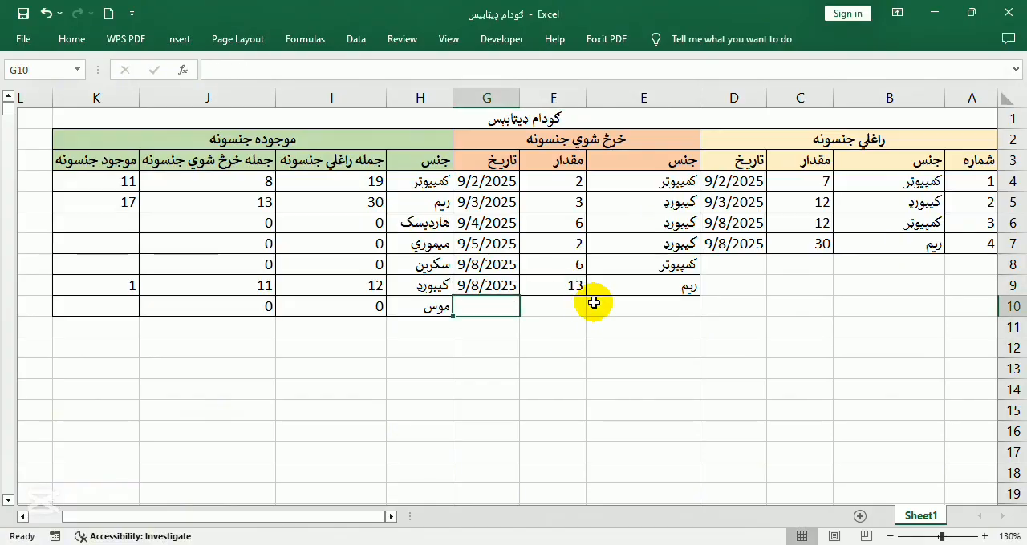
{"action": "left_click", "coordinate": [406, 207]}
{"action": "left_click", "coordinate": [355, 205]}
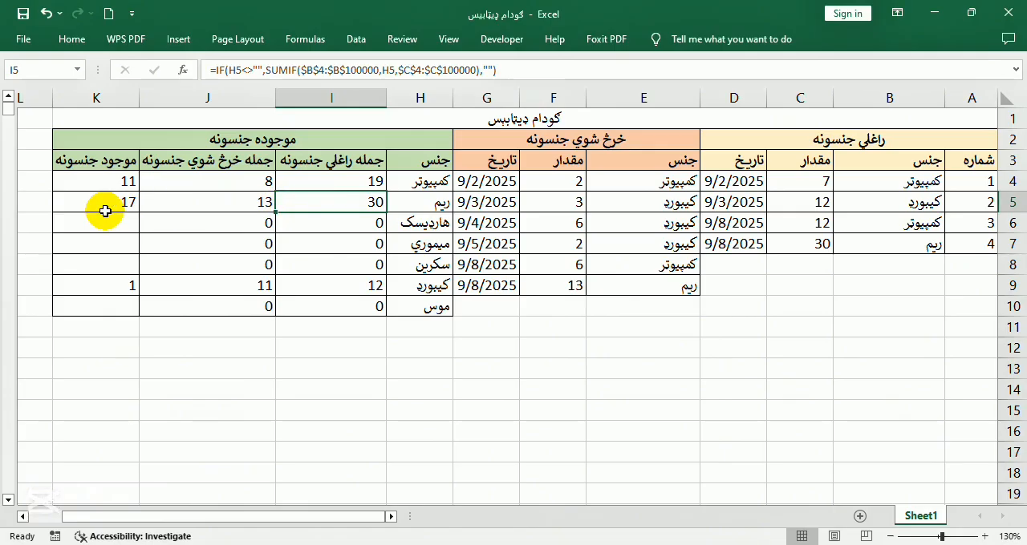
Record another received ریم entry in row 8 with quantity 6 and date 9/8/2025, and check its received total in I5
{"action": "left_click", "coordinate": [884, 265]}
{"action": "left_click", "coordinate": [823, 268]}
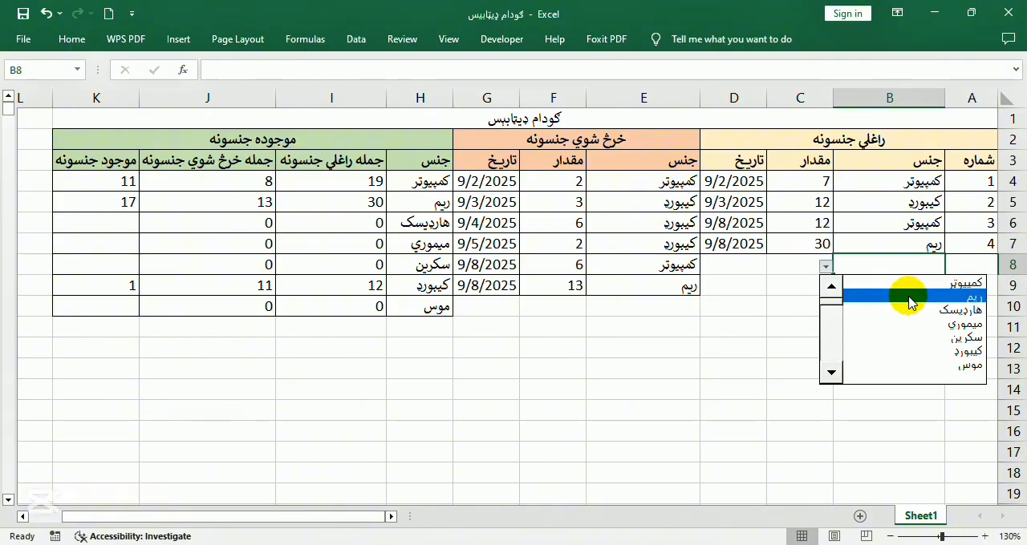
{"action": "left_click", "coordinate": [910, 303]}
{"action": "left_click", "coordinate": [799, 263]}
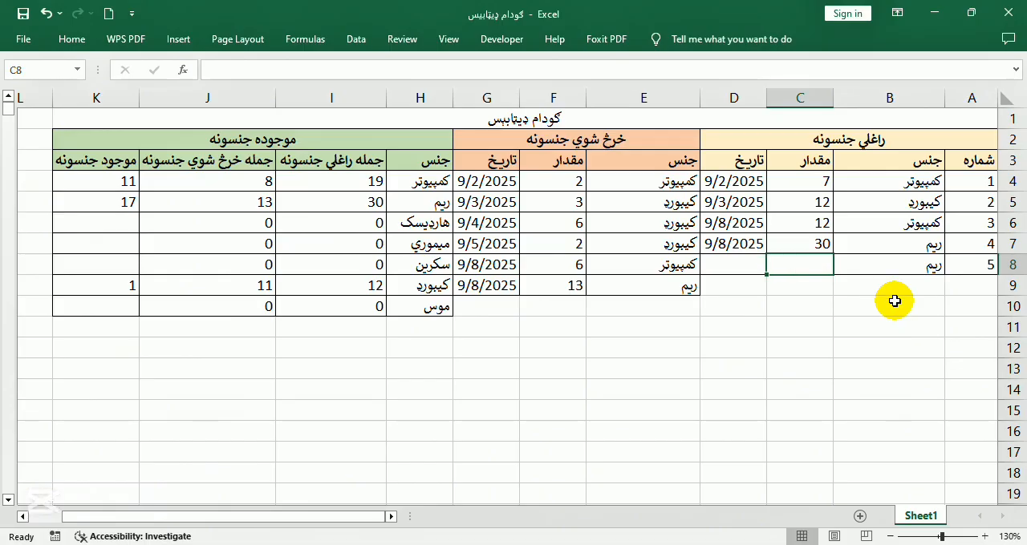
{"action": "type", "text": "6"}
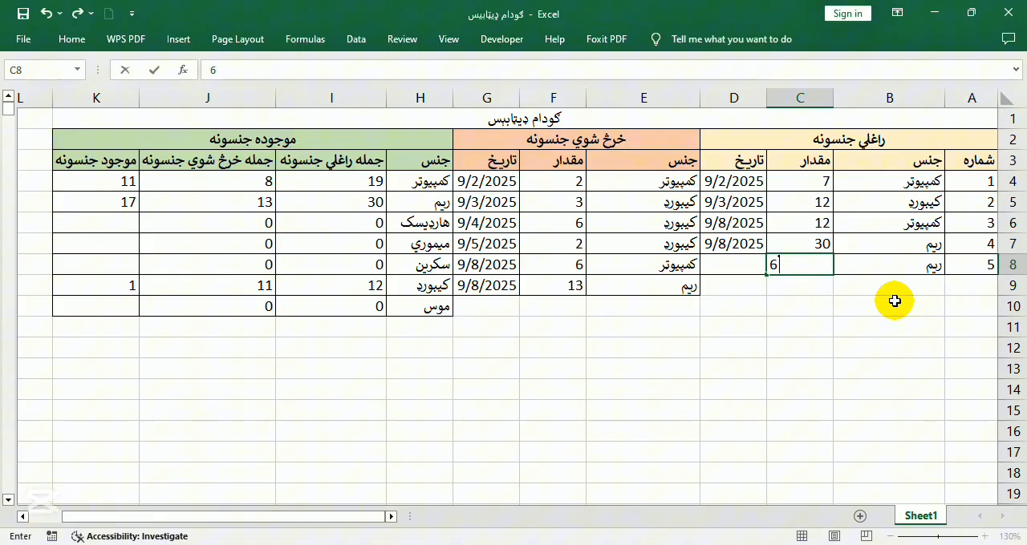
{"action": "left_click", "coordinate": [710, 259]}
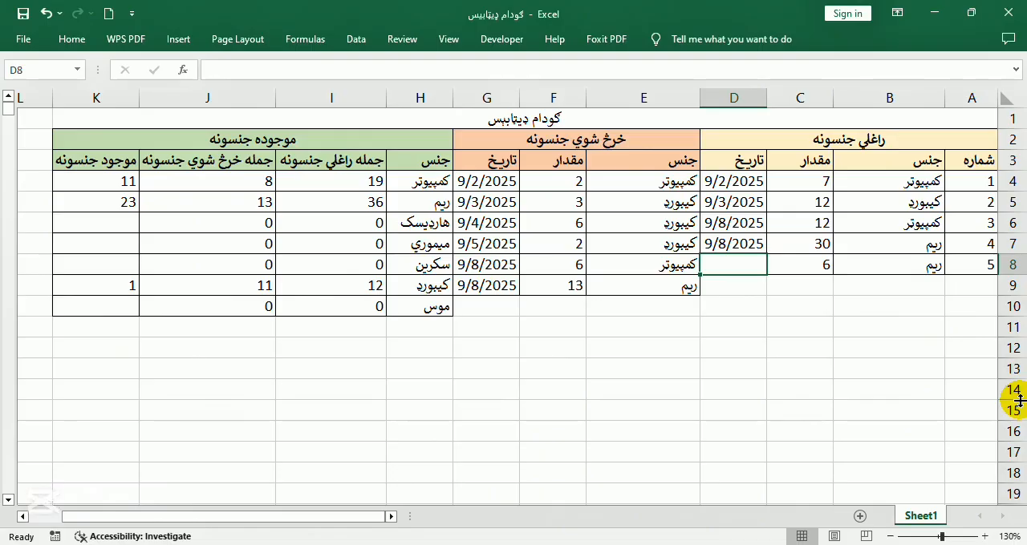
{"action": "key", "text": "ctrl+semicolon"}
{"action": "key", "text": "Return"}
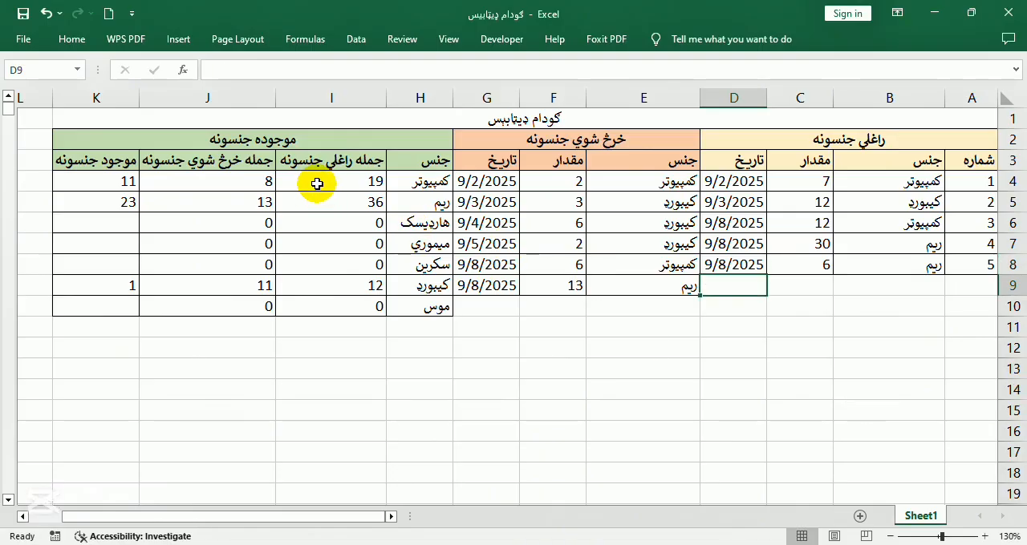
{"action": "left_click", "coordinate": [329, 202]}
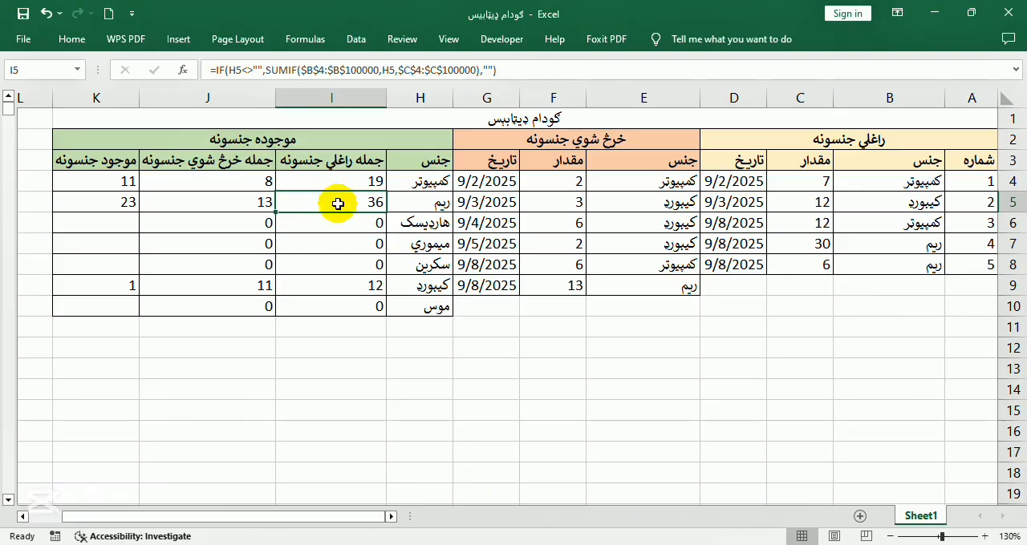
Add ریم with quantity 3 in row 10 of the خرڅ شوي جنسونه table
{"action": "left_click", "coordinate": [662, 303]}
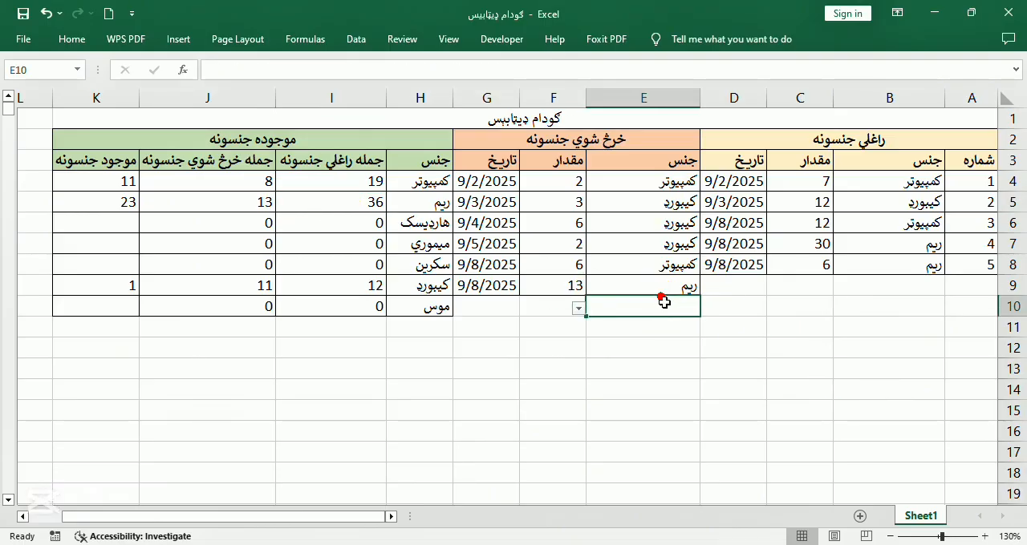
{"action": "left_click", "coordinate": [583, 308]}
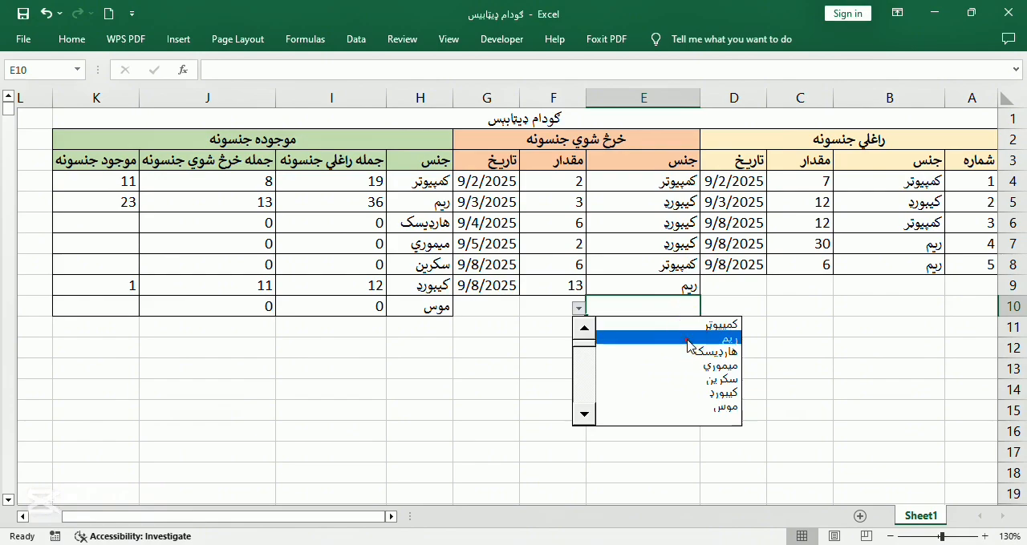
{"action": "left_click", "coordinate": [686, 338]}
{"action": "left_click", "coordinate": [551, 305]}
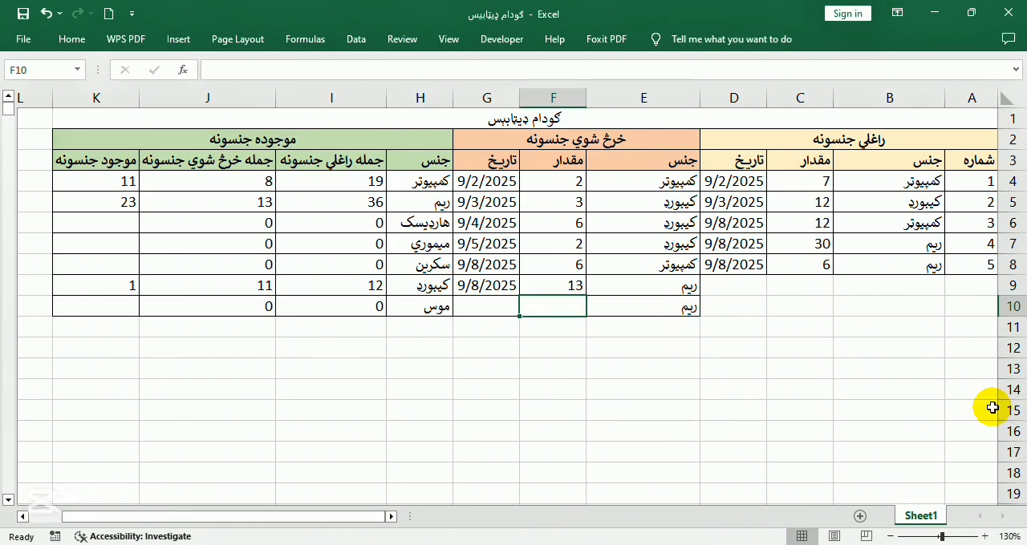
{"action": "type", "text": "3"}
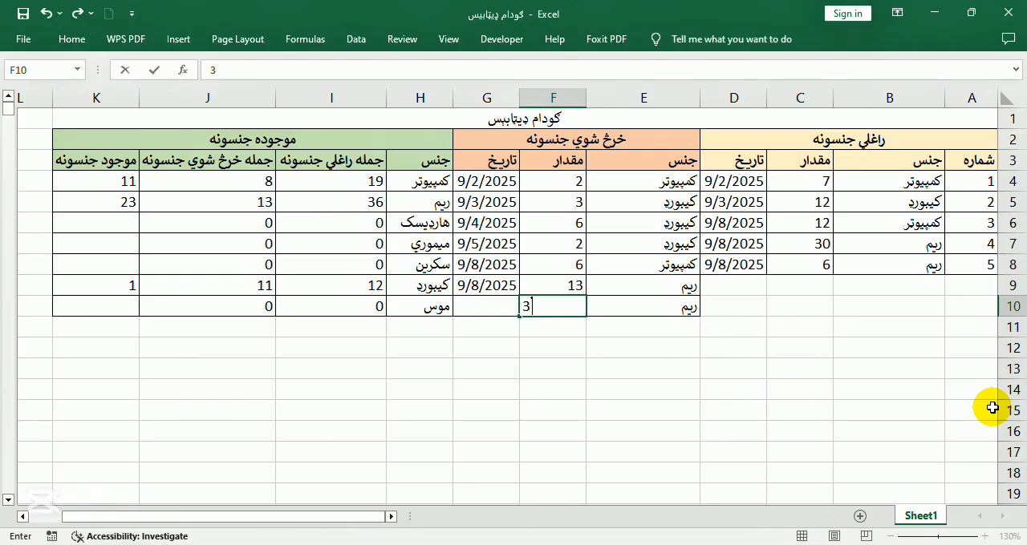
{"action": "key", "text": "Return"}
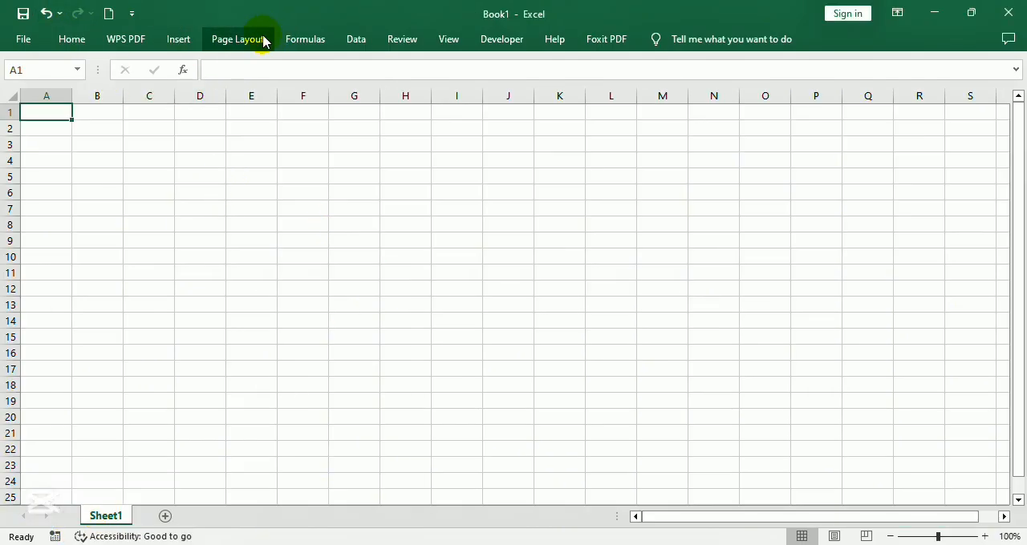
Set the sheet of the blank workbook Book1 to right-to-left layout
{"action": "left_click", "coordinate": [236, 41]}
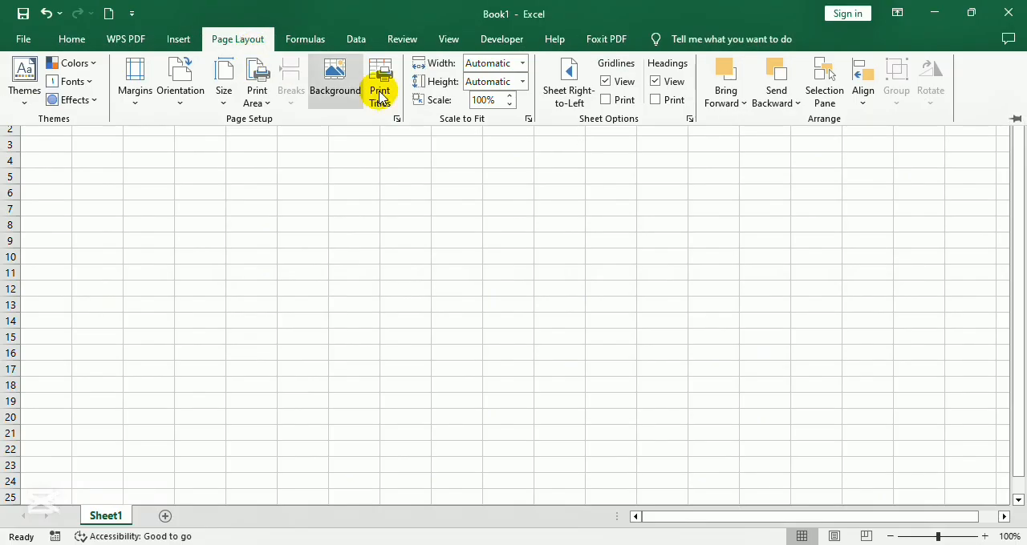
{"action": "left_click", "coordinate": [566, 77]}
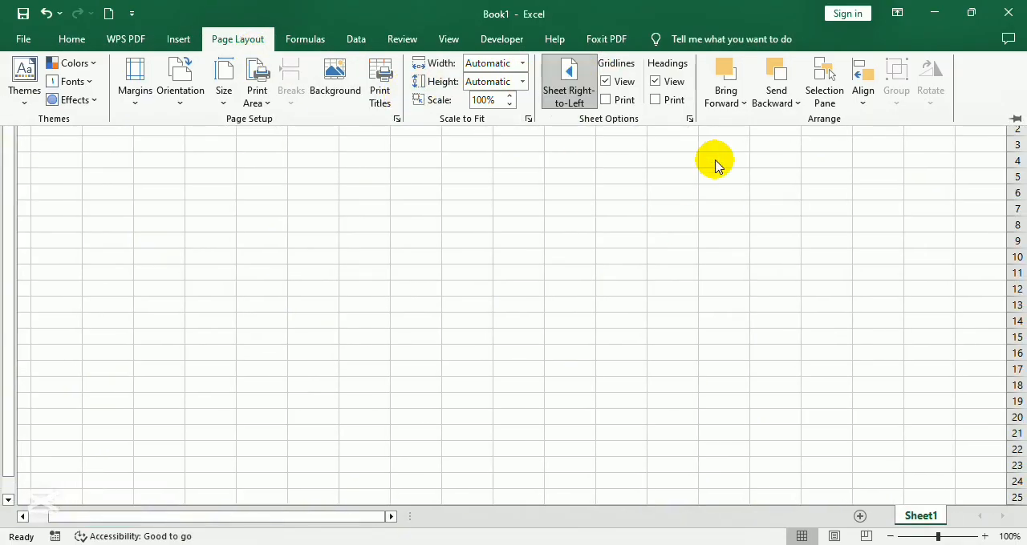
{"action": "left_click", "coordinate": [804, 191]}
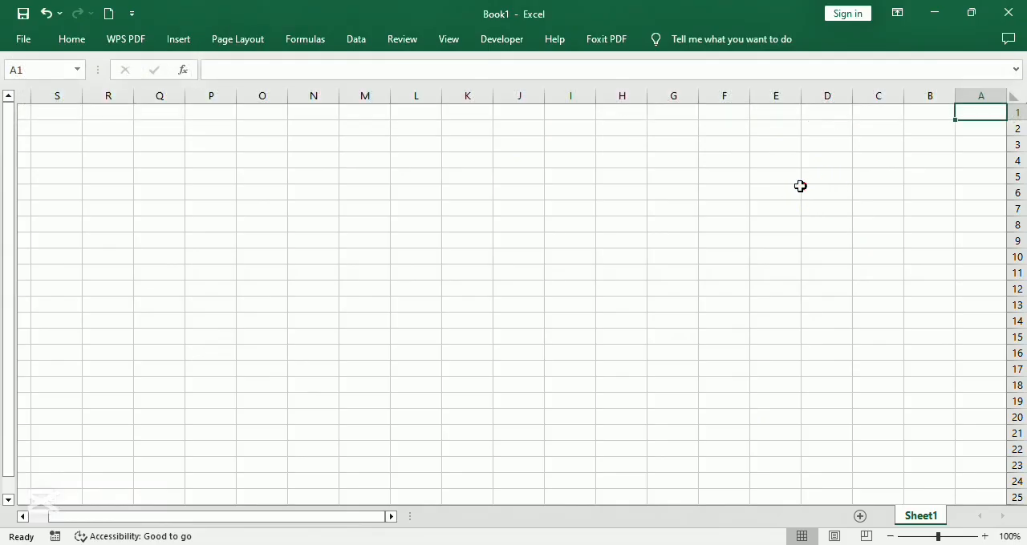
{"action": "scroll", "coordinate": [795, 191], "scroll_direction": "up", "scroll_amount": 3}
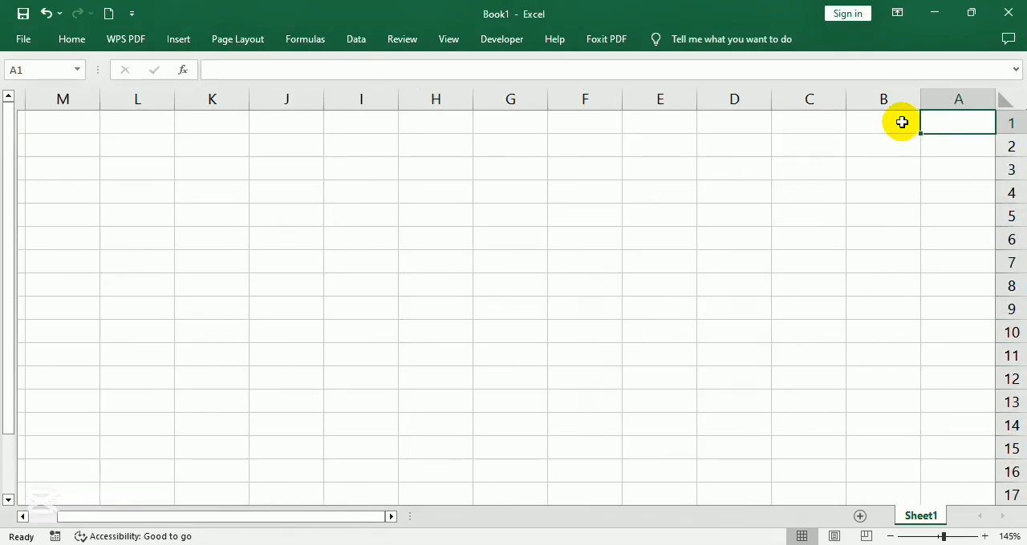
Merge and center cells A1:D1
{"action": "mouse_move", "coordinate": [689, 13]}
{"action": "left_mouse_down"}
{"action": "mouse_move", "coordinate": [672, 161]}
{"action": "mouse_move", "coordinate": [631, 245]}
{"action": "mouse_move", "coordinate": [650, 207]}
{"action": "mouse_move", "coordinate": [669, 219]}
{"action": "mouse_move", "coordinate": [660, 209]}
{"action": "mouse_move", "coordinate": [665, 223]}
{"action": "mouse_move", "coordinate": [676, 126]}
{"action": "mouse_move", "coordinate": [666, 55]}
{"action": "mouse_move", "coordinate": [674, 8]}
{"action": "mouse_move", "coordinate": [680, 16]}
{"action": "left_mouse_up"}
{"action": "left_click_drag", "start_coordinate": [947, 118], "coordinate": [730, 118]}
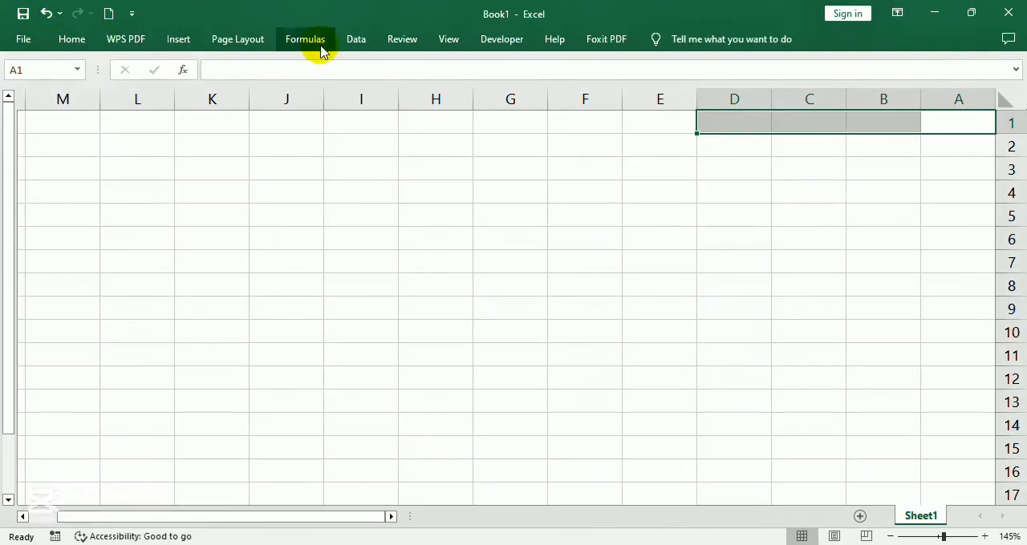
{"action": "left_click", "coordinate": [207, 44]}
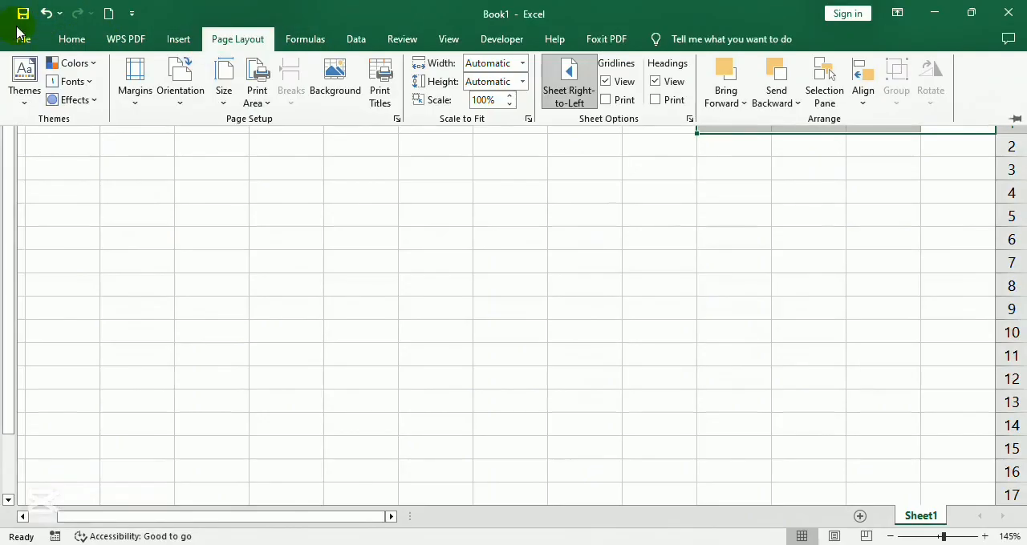
{"action": "left_click", "coordinate": [72, 39]}
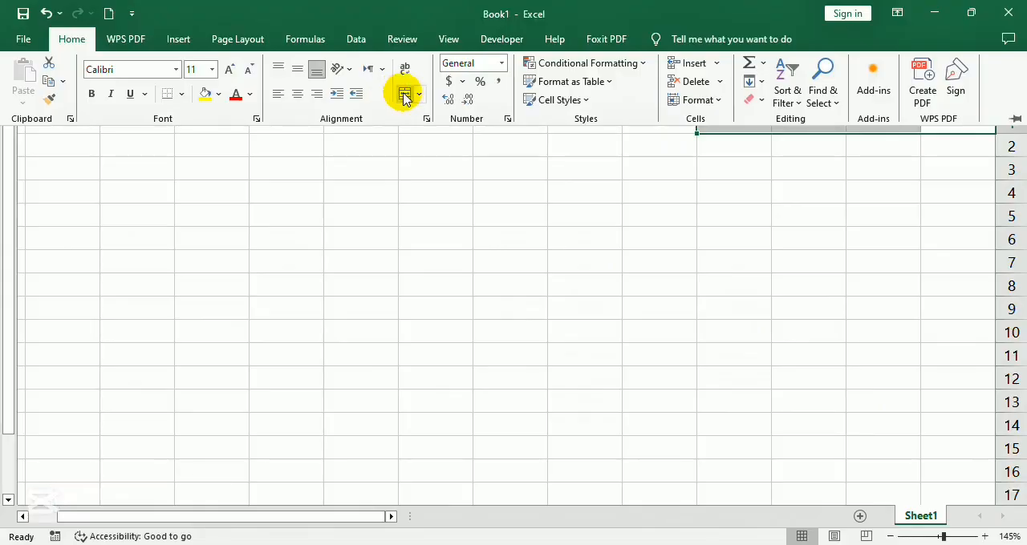
{"action": "left_click", "coordinate": [822, 211]}
Enter the column header شماره in A2 and the title راغلي جنسونه in the merged cell A1:D1
{"action": "left_click", "coordinate": [956, 146]}
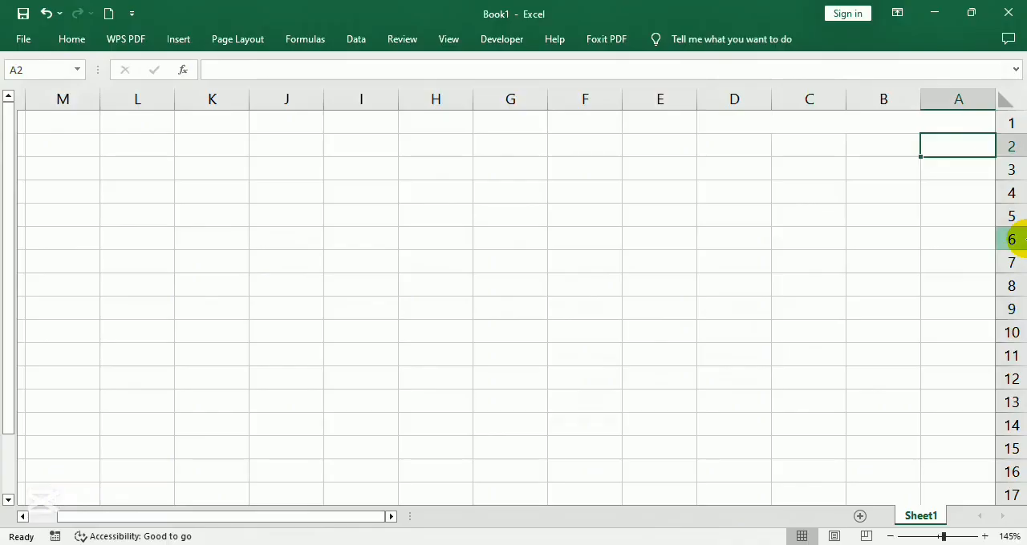
{"action": "type", "text": "شماره"}
{"action": "key", "text": "Return"}
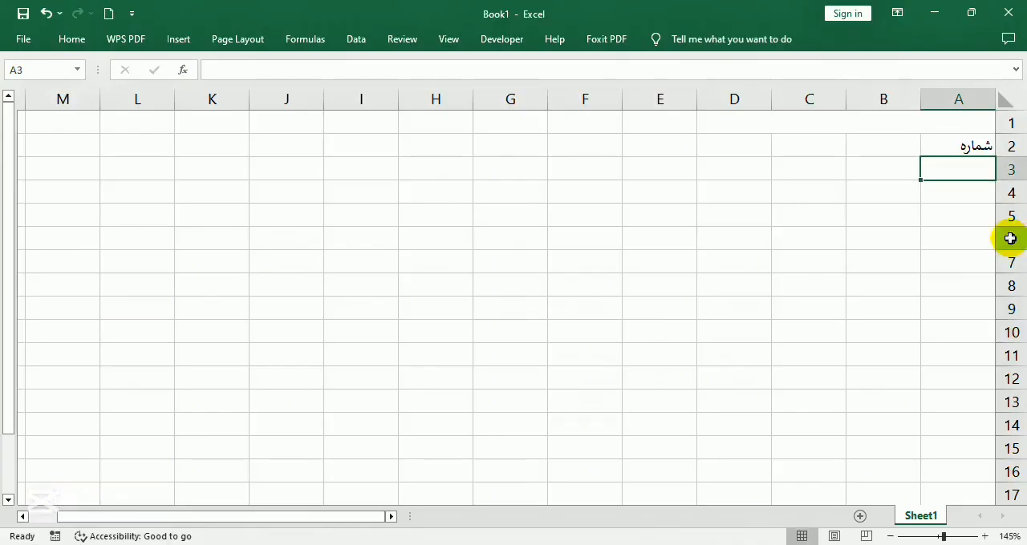
{"action": "left_click", "coordinate": [908, 122]}
{"action": "type", "text": "راغلي جنسونه"}
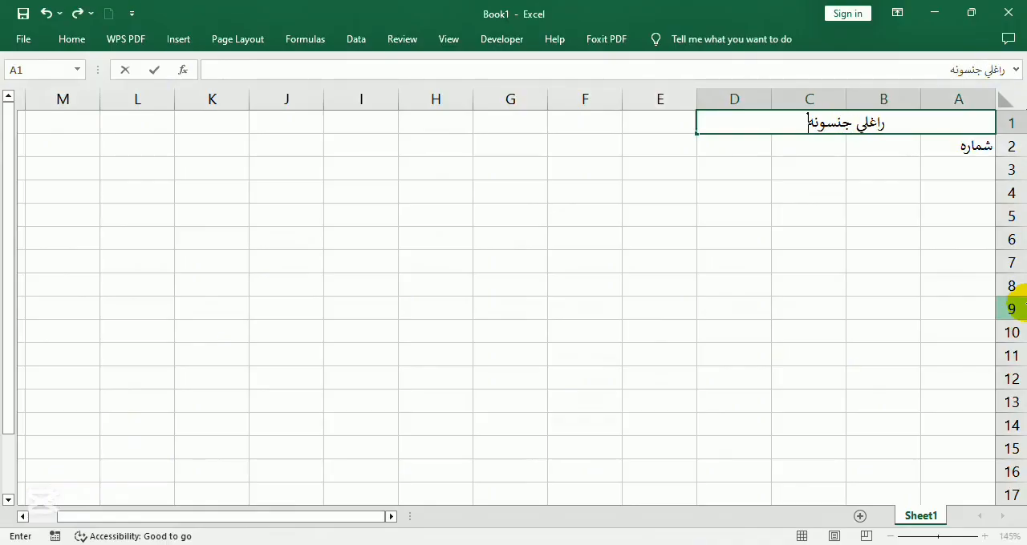
{"action": "key", "text": "Tab"}
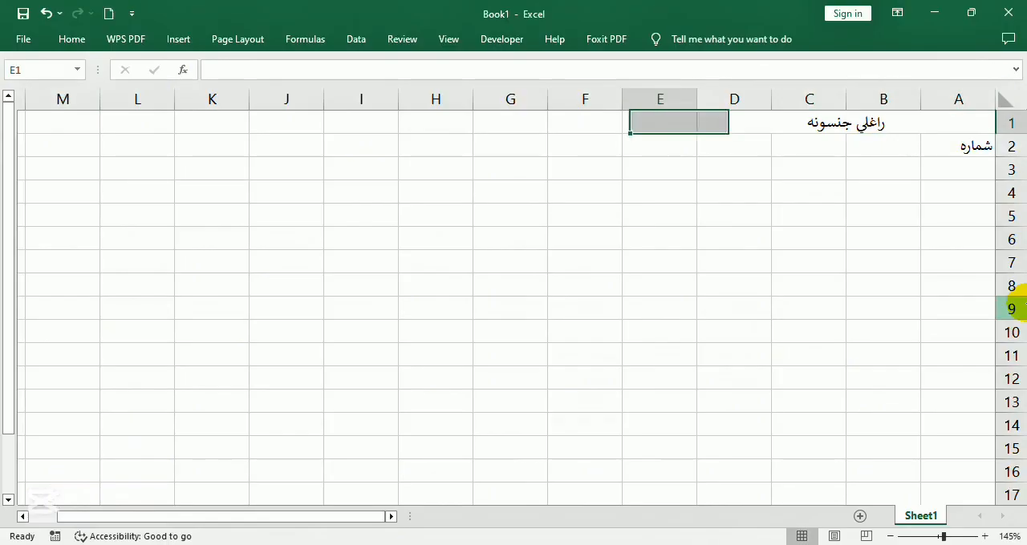
Enter the column headers جنس نوم in B2, مقدار in C2 and تاریخ in D2
{"action": "left_click", "coordinate": [885, 145]}
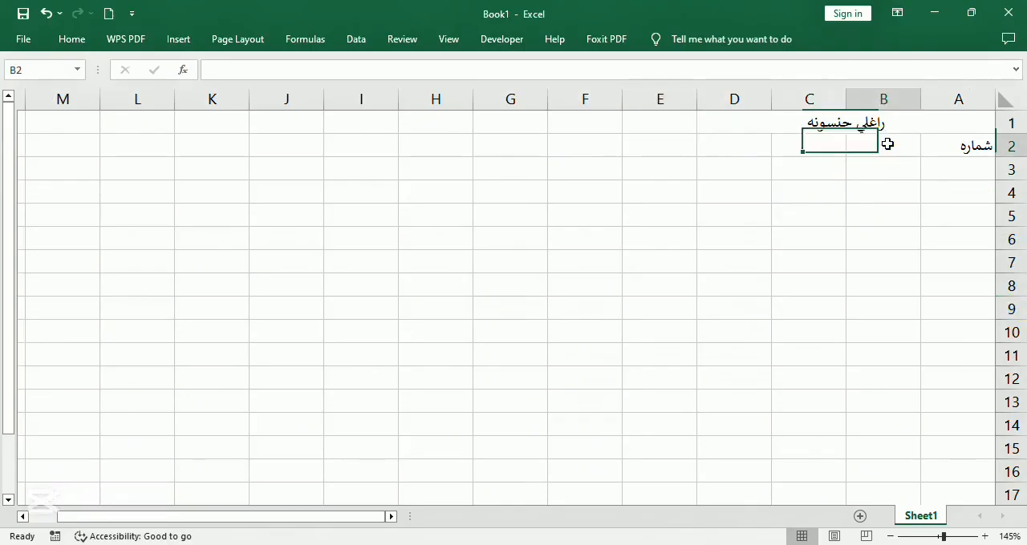
{"action": "type", "text": "جنس نوم"}
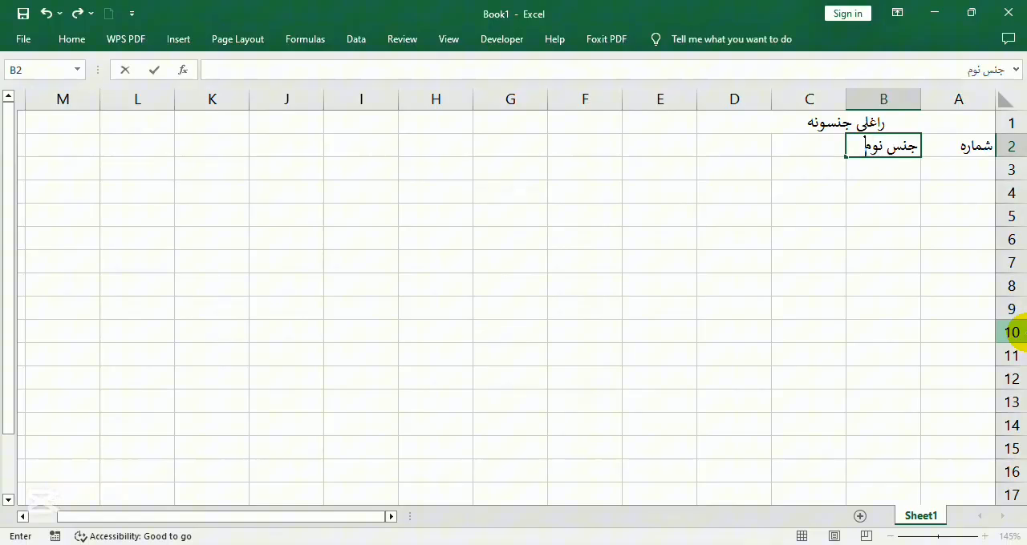
{"action": "key", "text": "Tab"}
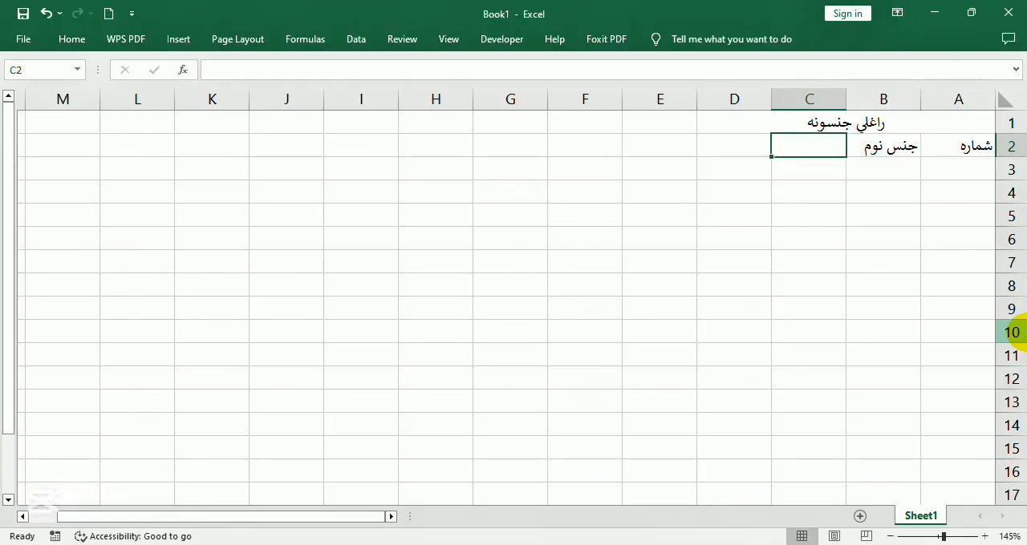
{"action": "type", "text": "مقدار"}
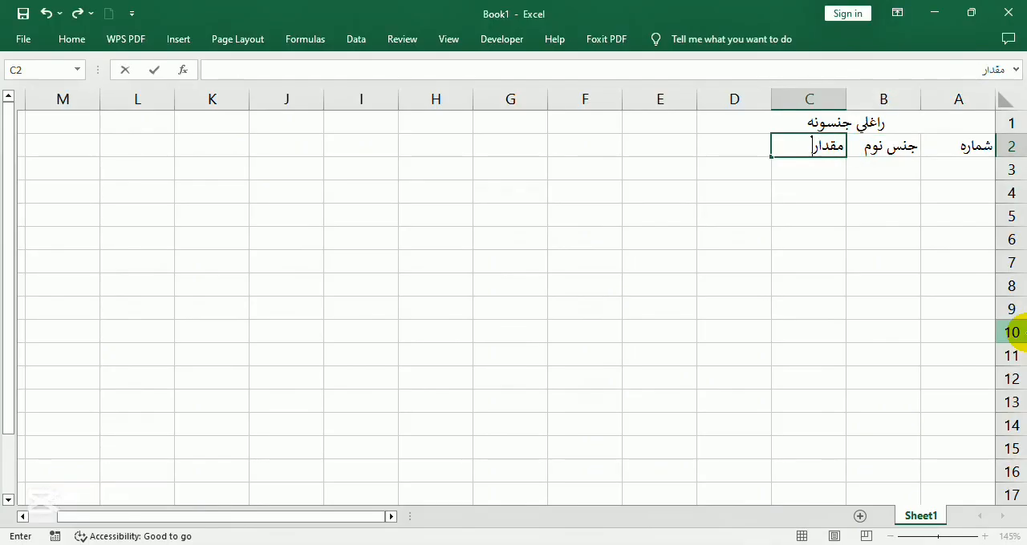
{"action": "key", "text": "Tab"}
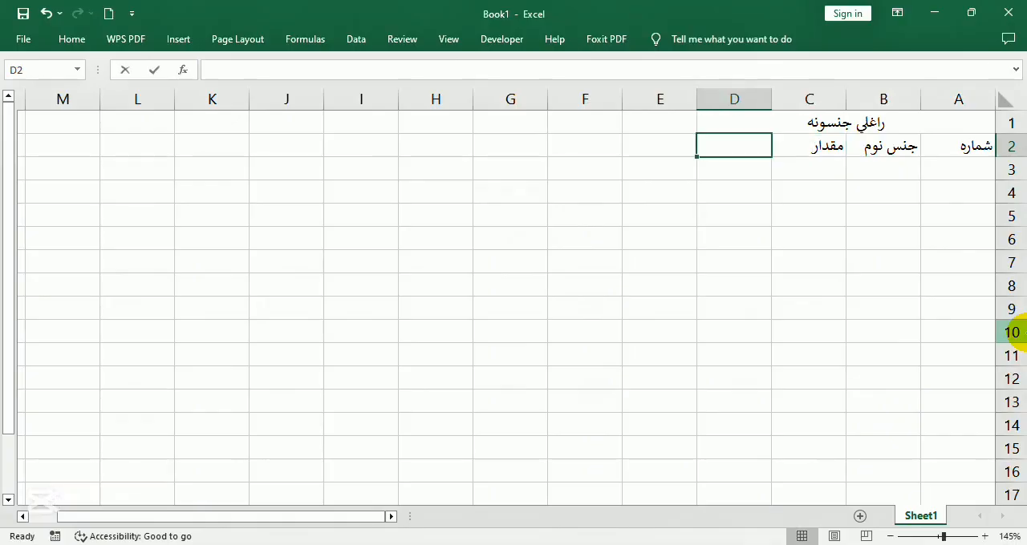
{"action": "type", "text": "تاریخ"}
{"action": "key", "text": "Tab"}
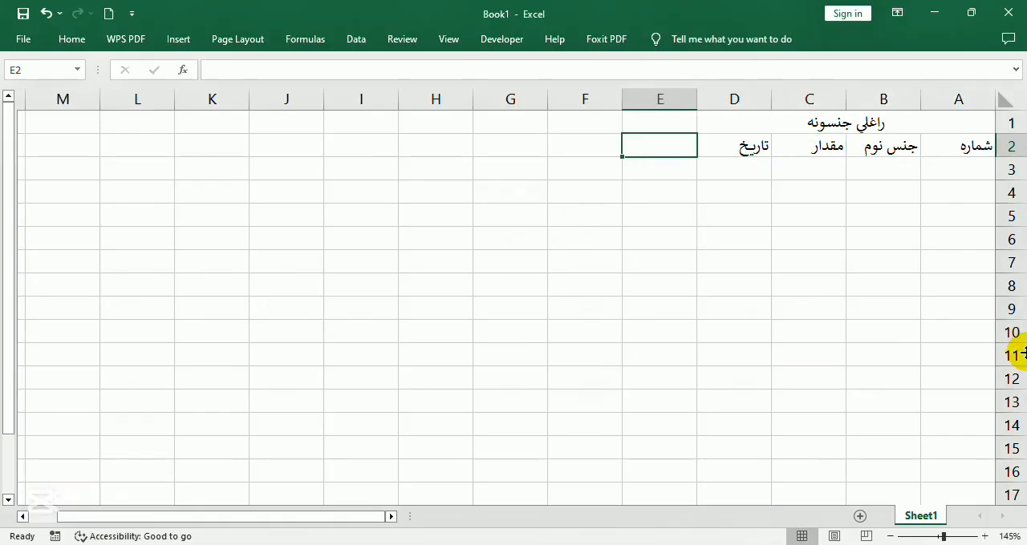
Merge and center cells E1:H1
{"action": "left_click_drag", "start_coordinate": [642, 122], "coordinate": [437, 120]}
{"action": "left_click", "coordinate": [79, 48]}
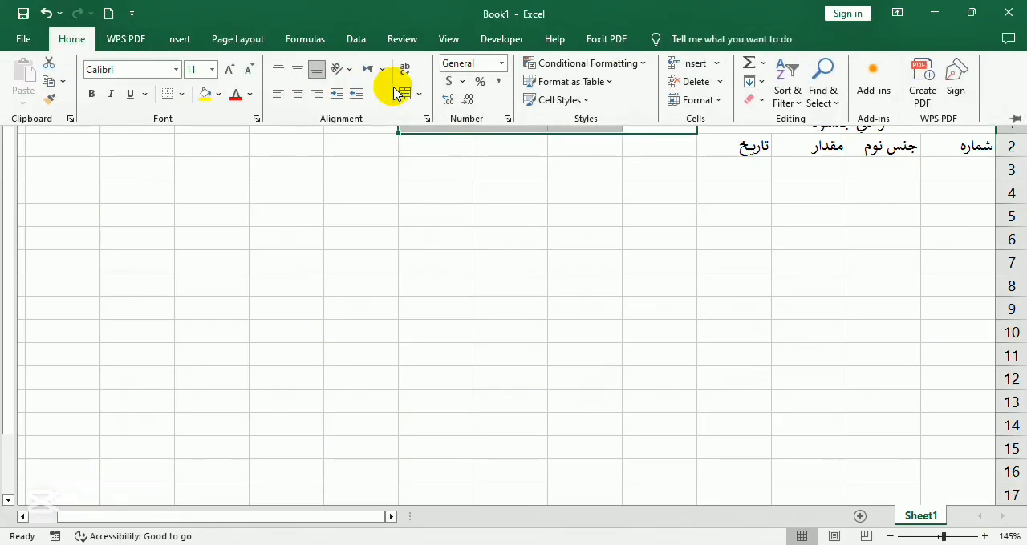
{"action": "left_click", "coordinate": [396, 86]}
Enter the column headers جنس in E2, مقدار in F2 and تاریخ in G2
{"action": "left_click", "coordinate": [669, 146]}
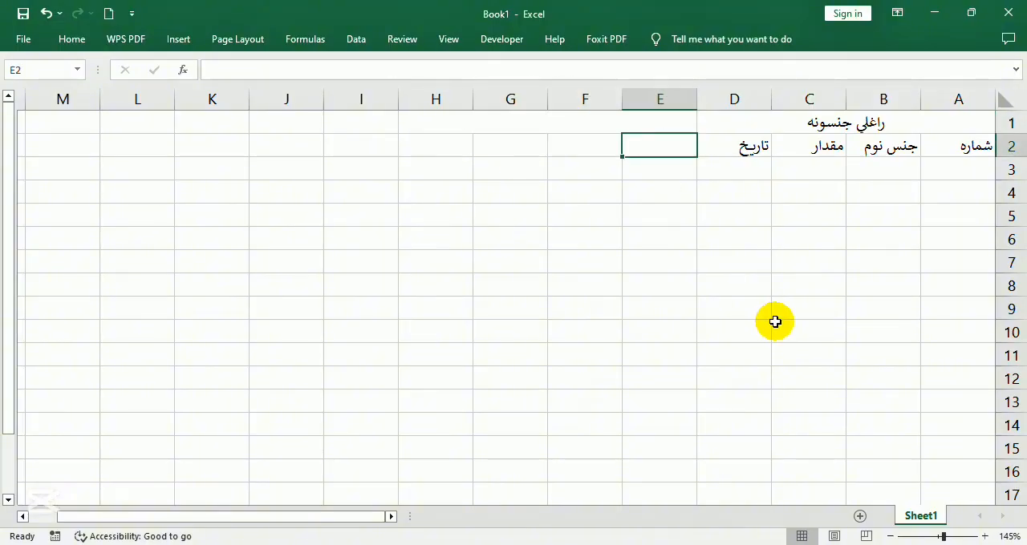
{"action": "type", "text": "جنس"}
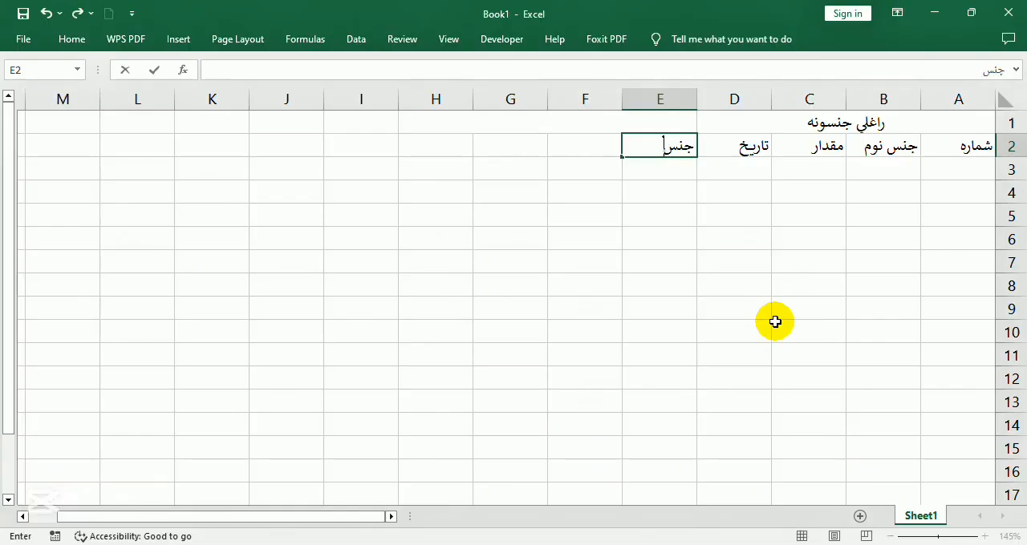
{"action": "key", "text": "Tab"}
{"action": "type", "text": "مقد"}
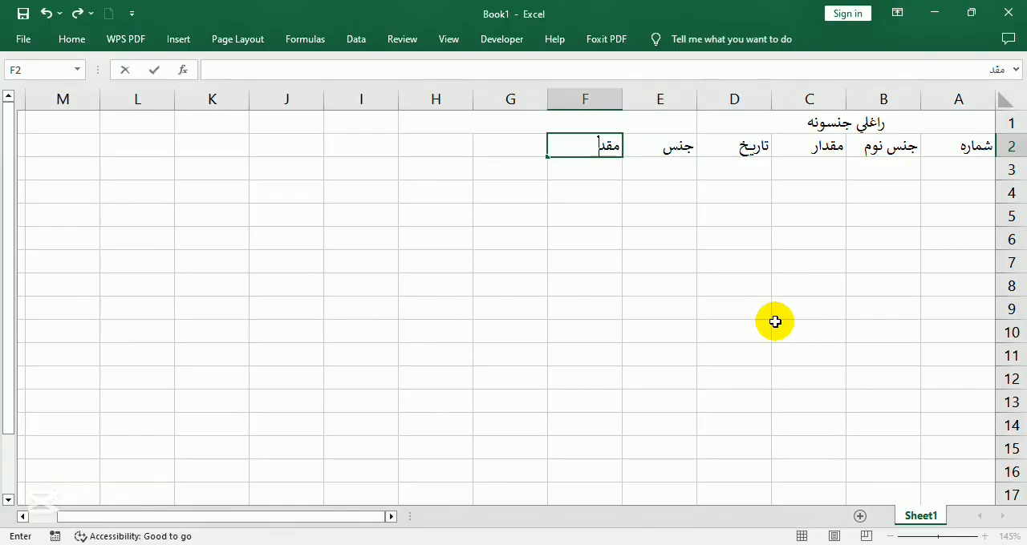
{"action": "type", "text": "ار"}
{"action": "key", "text": "Tab"}
{"action": "type", "text": "تاریخ"}
{"action": "key", "text": "Tab"}
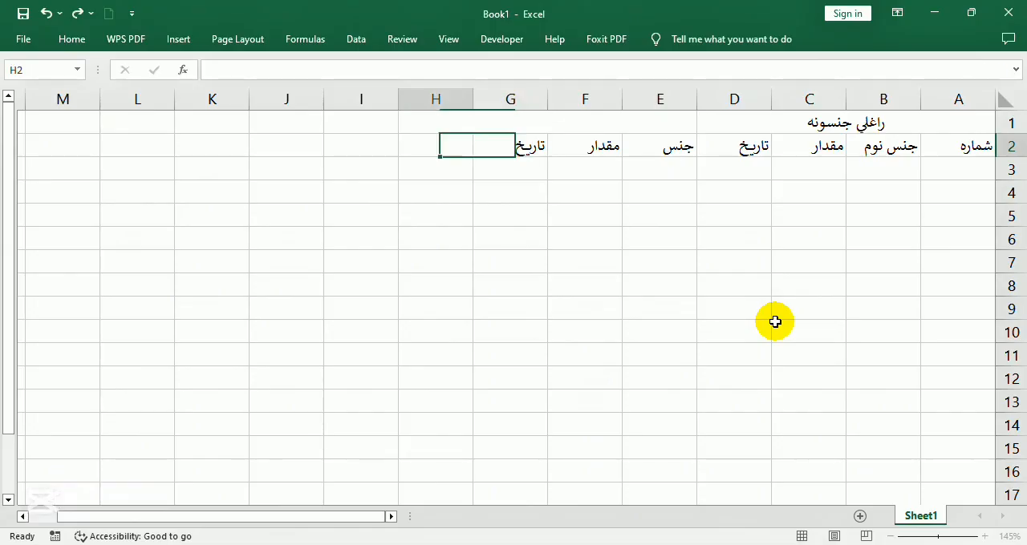
Unmerge the merged cell E1:H1 above the second group of headers
{"action": "left_click", "coordinate": [572, 128]}
{"action": "left_click_drag", "start_coordinate": [573, 127], "coordinate": [666, 128]}
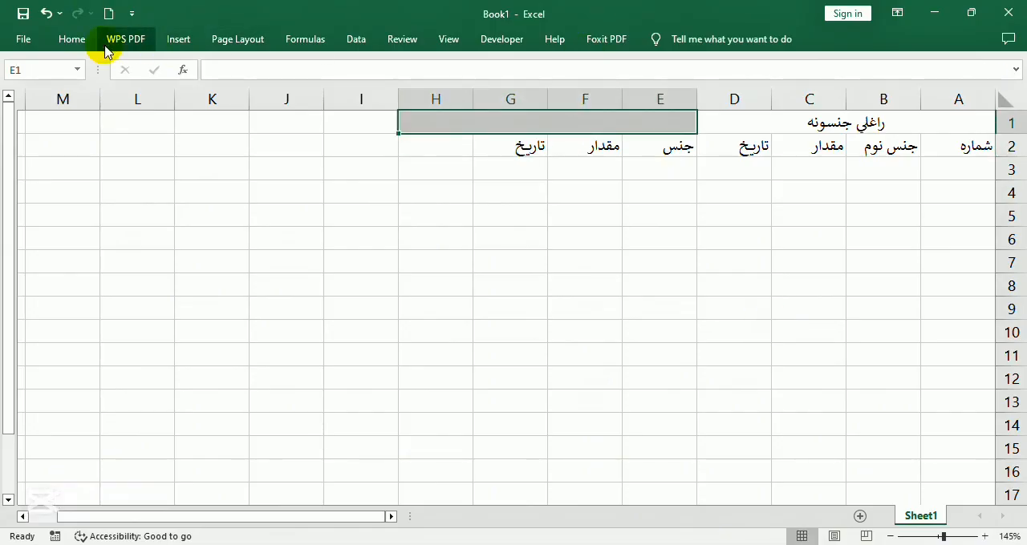
{"action": "left_click", "coordinate": [71, 40]}
{"action": "left_click", "coordinate": [403, 95]}
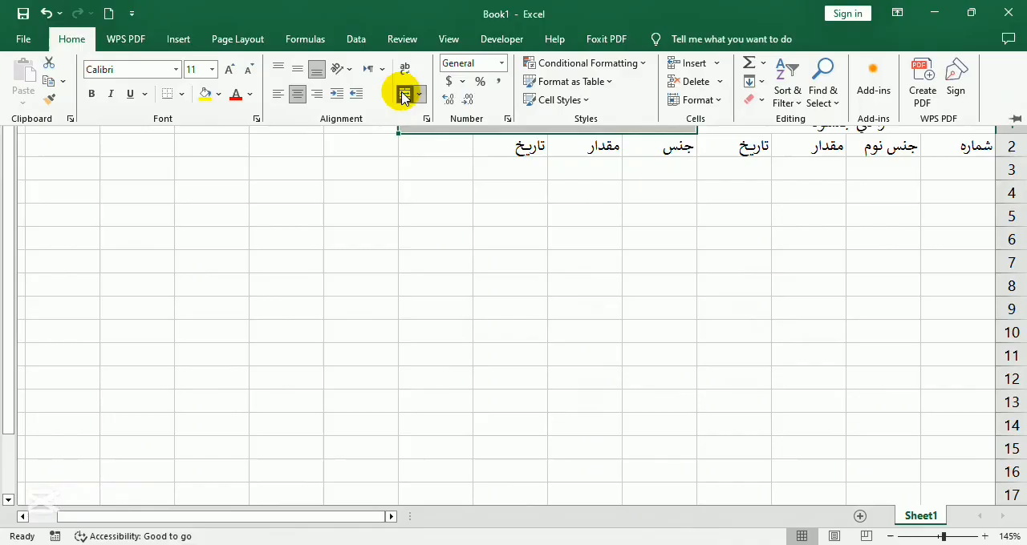
{"action": "left_click", "coordinate": [532, 174]}
Merge and center cells E1:G1 above the second group of headers
{"action": "left_click_drag", "start_coordinate": [481, 121], "coordinate": [664, 122]}
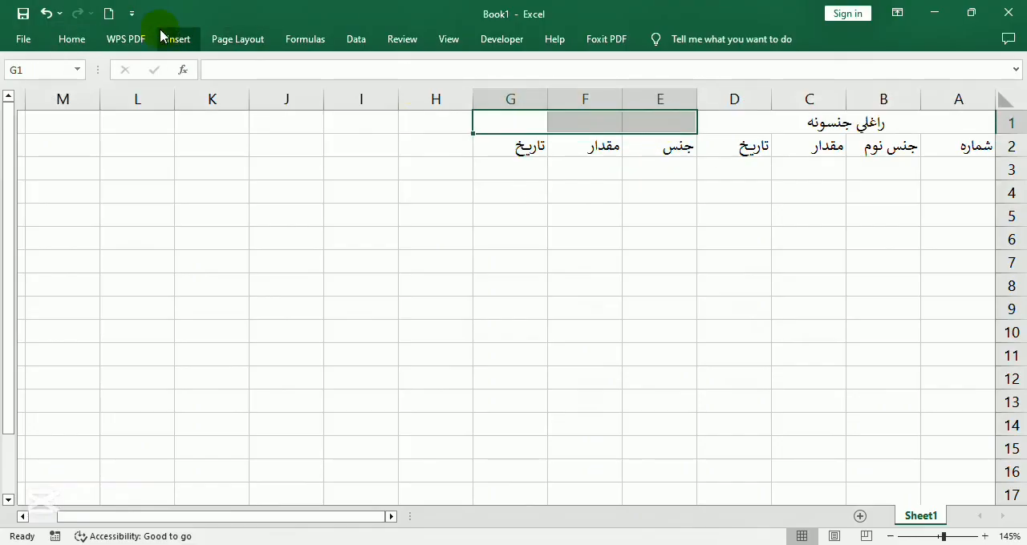
{"action": "left_click", "coordinate": [71, 40]}
{"action": "left_click", "coordinate": [405, 95]}
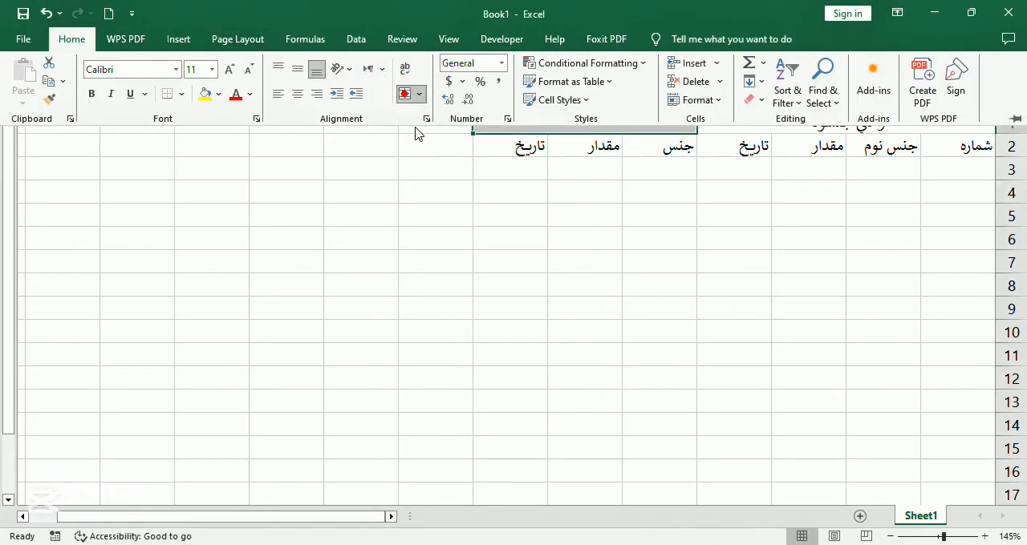
{"action": "left_click_drag", "start_coordinate": [603, 14], "coordinate": [561, 2]}
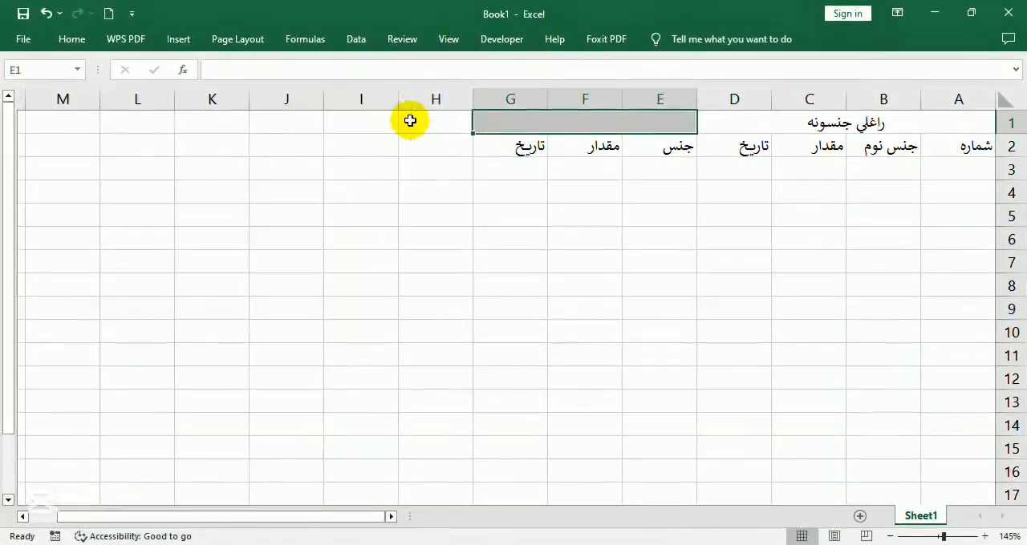
Merge and center cells H1:K1 for the title of the third table
{"action": "left_click_drag", "start_coordinate": [407, 119], "coordinate": [210, 121]}
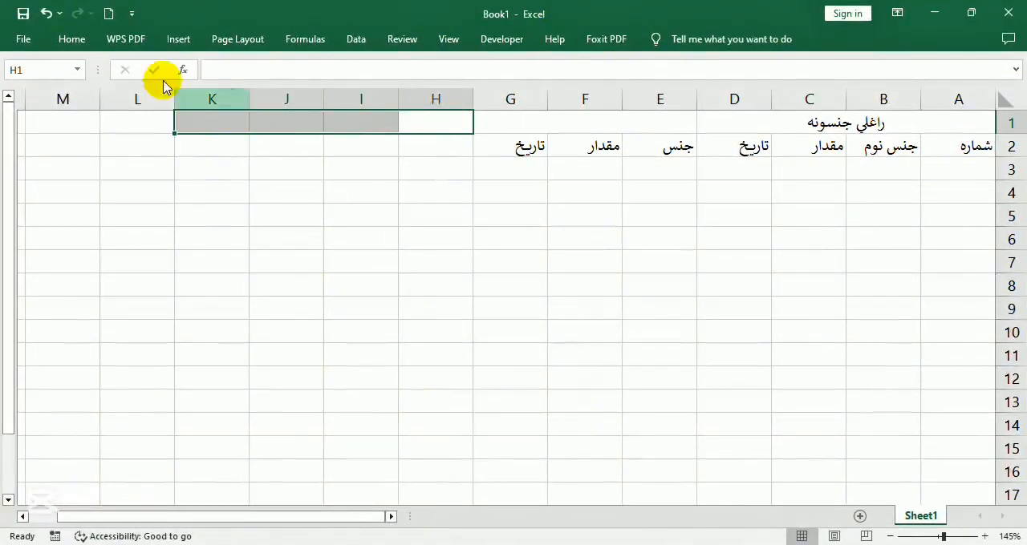
{"action": "left_click", "coordinate": [72, 39]}
{"action": "left_click", "coordinate": [403, 96]}
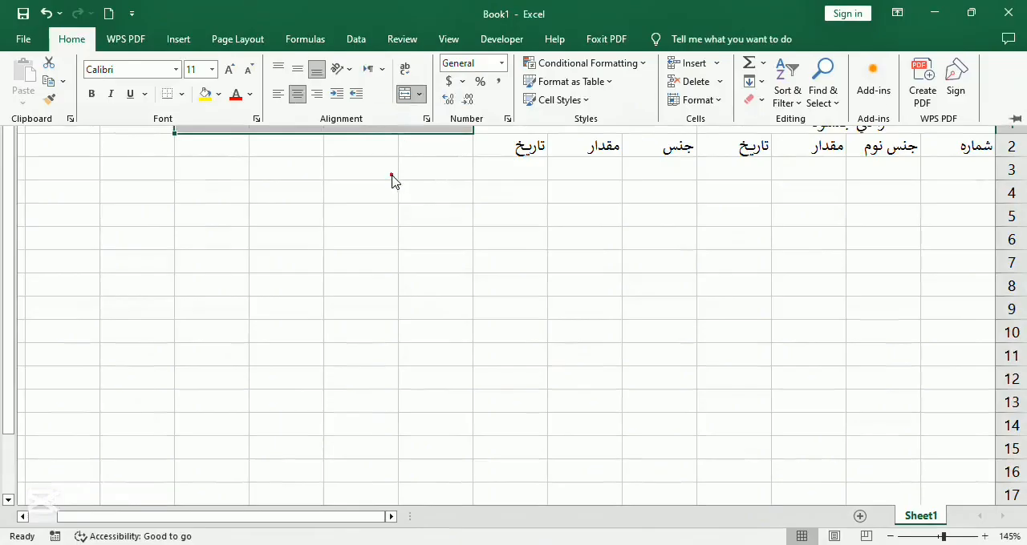
{"action": "left_click", "coordinate": [390, 174]}
Enter the title خرڅ شوي جنسونه in the merged cell E1:G1 and موجوده جنسونه in H1:K1
{"action": "left_click", "coordinate": [620, 121]}
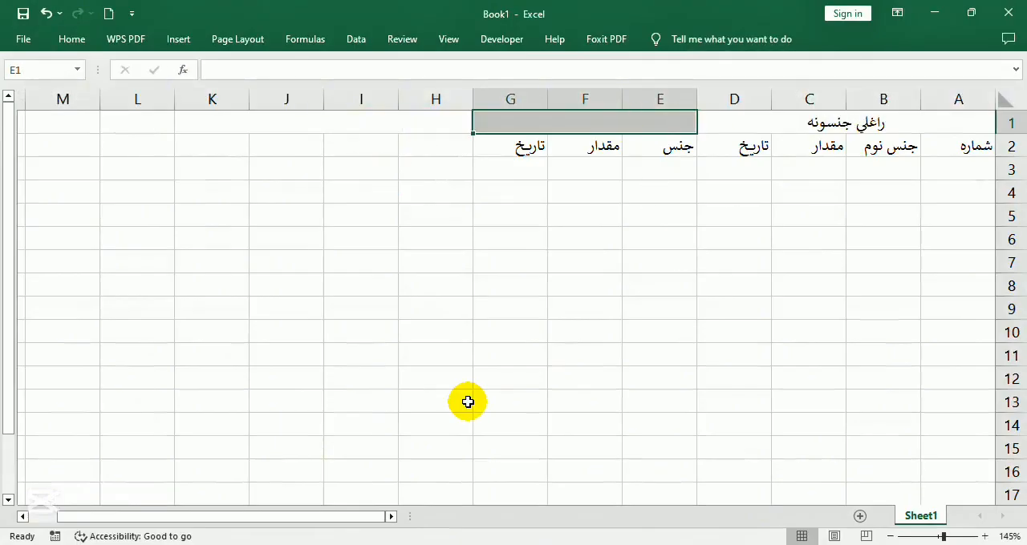
{"action": "type", "text": "خر"}
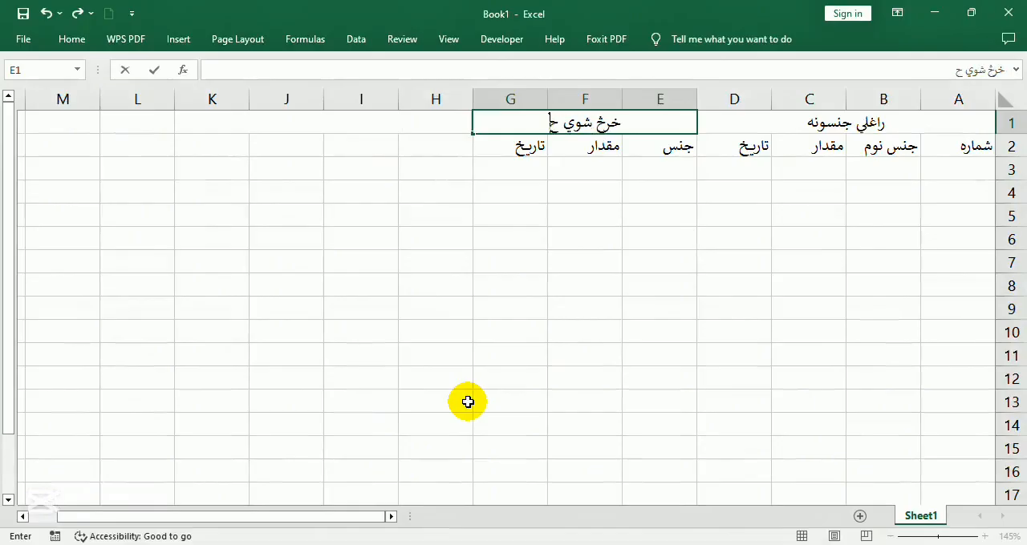
{"action": "type", "text": "څ شوي جنسونه"}
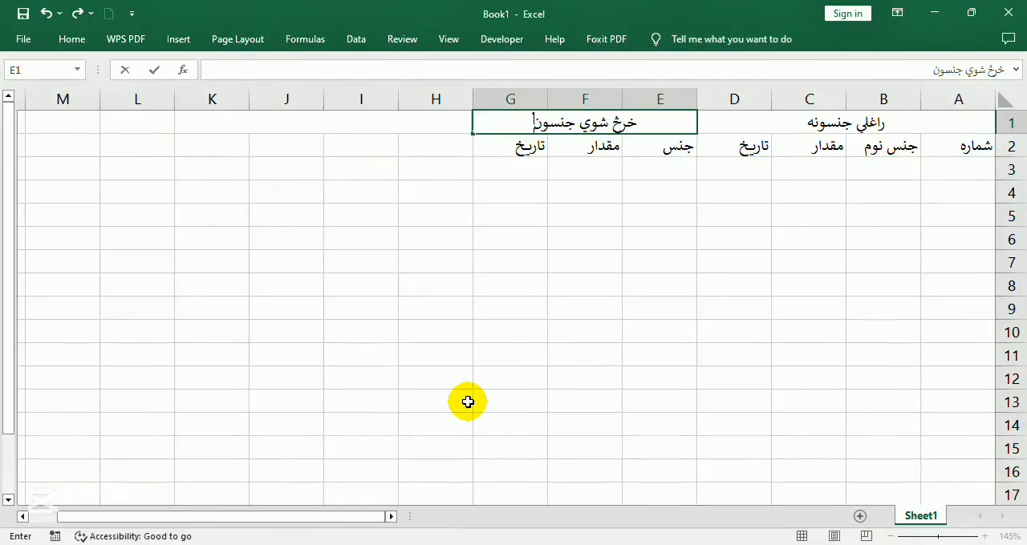
{"action": "key", "text": "Tab"}
{"action": "type", "text": "موج"}
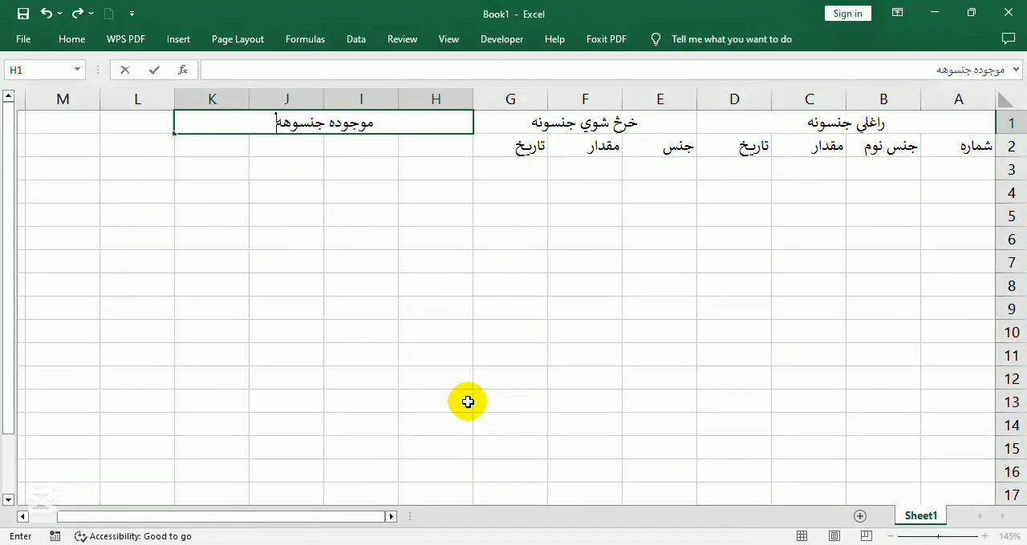
{"action": "type", "text": "وده جنسونه"}
{"action": "key", "text": "Return"}
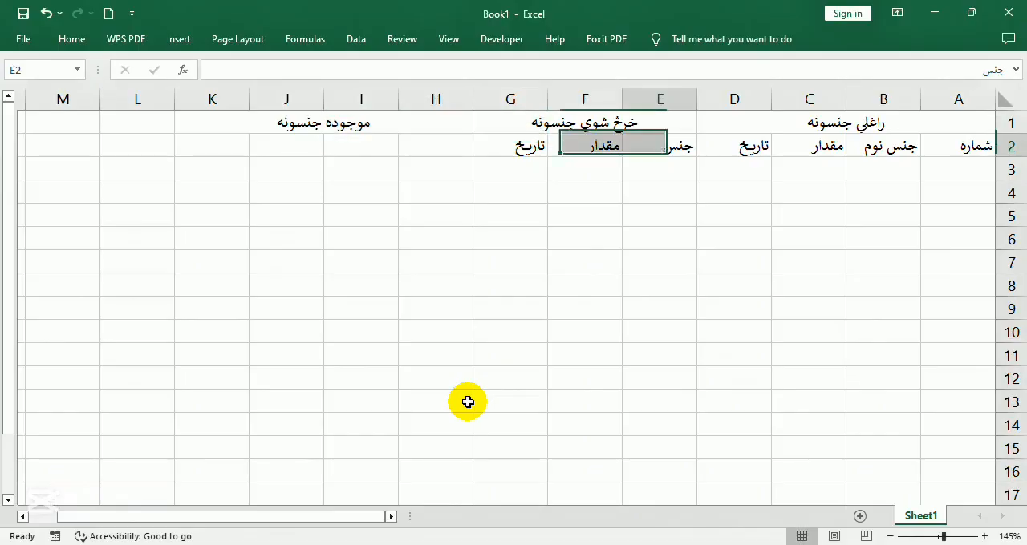
Enter the column headers جنس, مجموعه راغلي جنسونه, مجموعه خرڅ شوي جنسونه and موده جنسونه in H2:K2
{"action": "key", "text": "Left"}
{"action": "key", "text": "Left"}
{"action": "key", "text": "Left"}
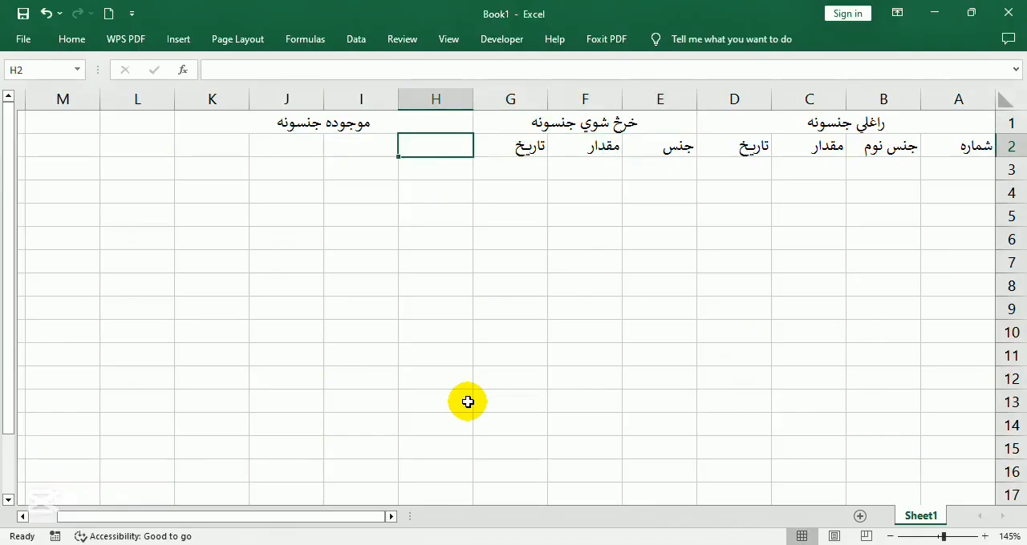
{"action": "type", "text": "جنس"}
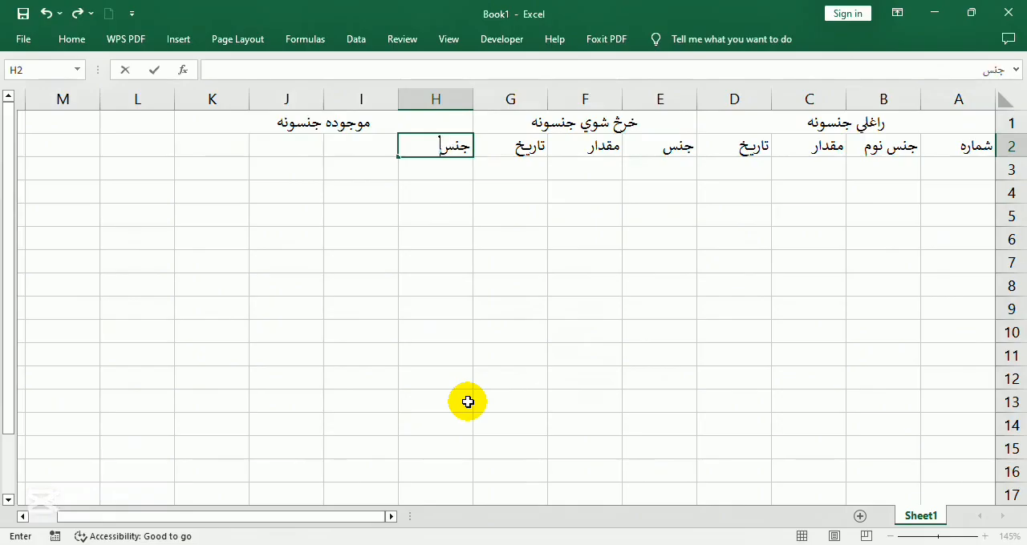
{"action": "key", "text": "Left"}
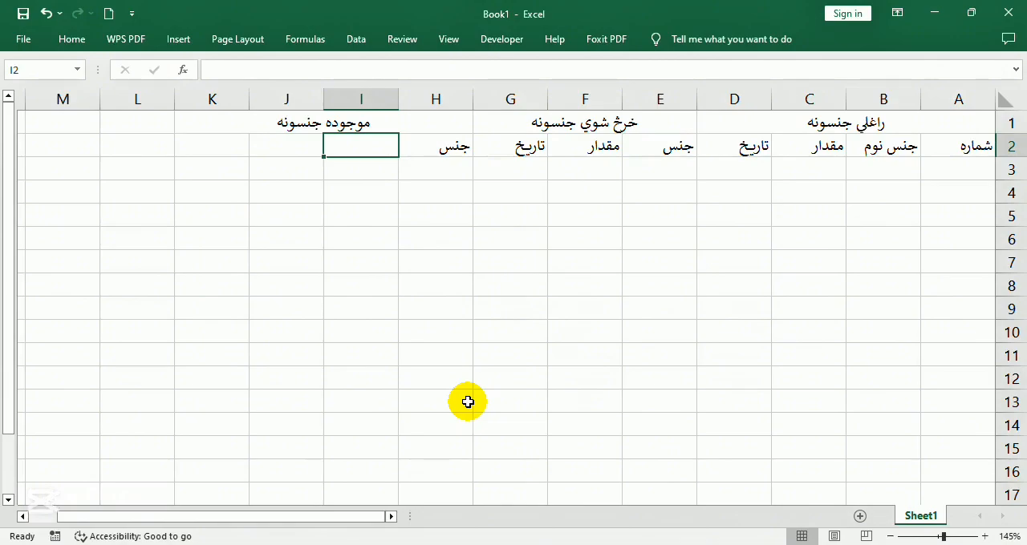
{"action": "type", "text": "مجموعه راغلي جنسونه"}
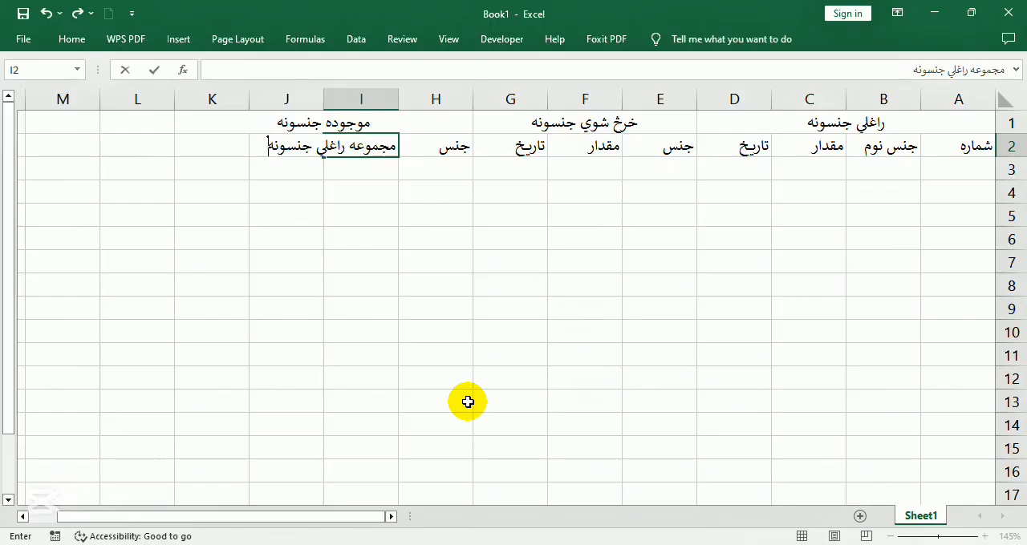
{"action": "key", "text": "Tab"}
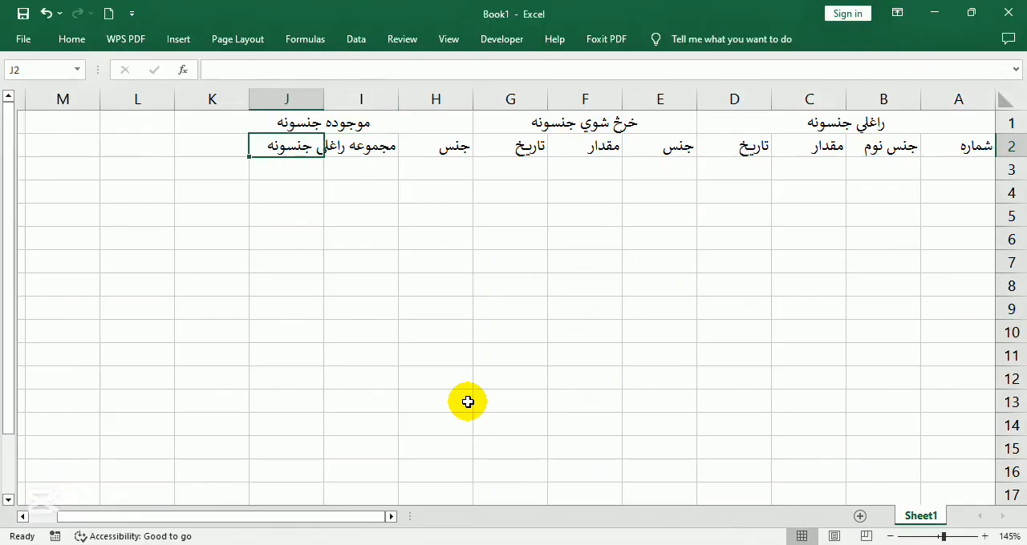
{"action": "type", "text": "مجموعه خرڅ شوي جنسونه"}
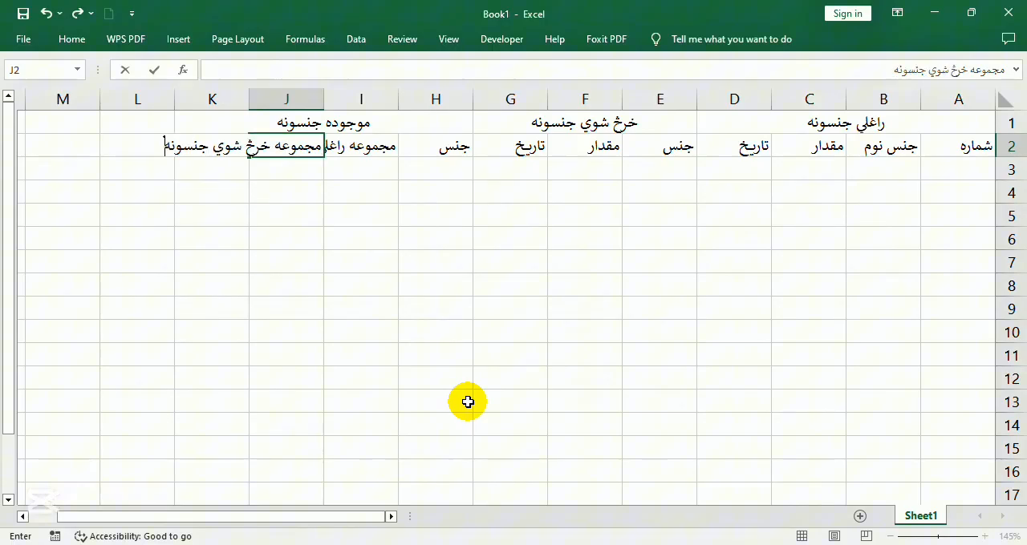
{"action": "key", "text": "Tab"}
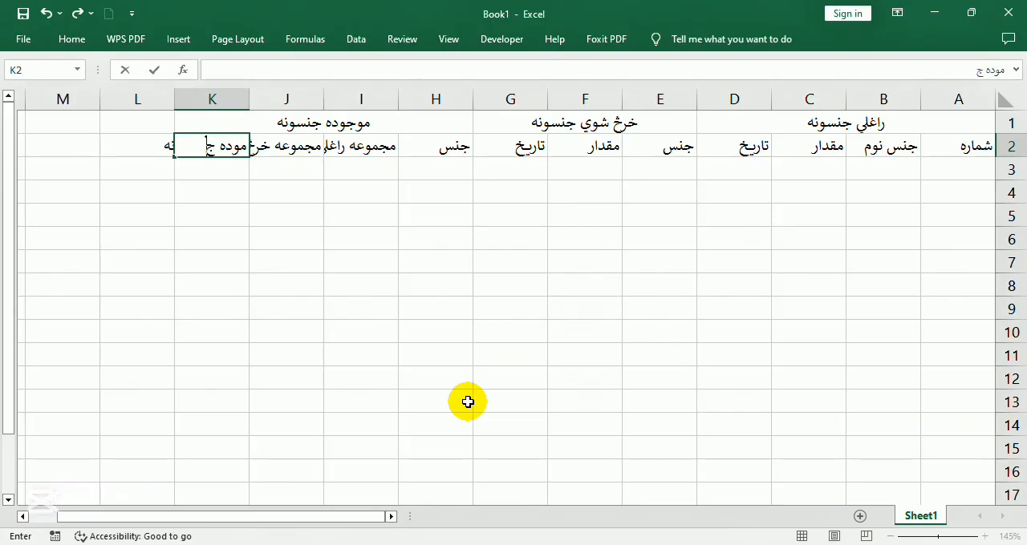
{"action": "key", "text": "Return"}
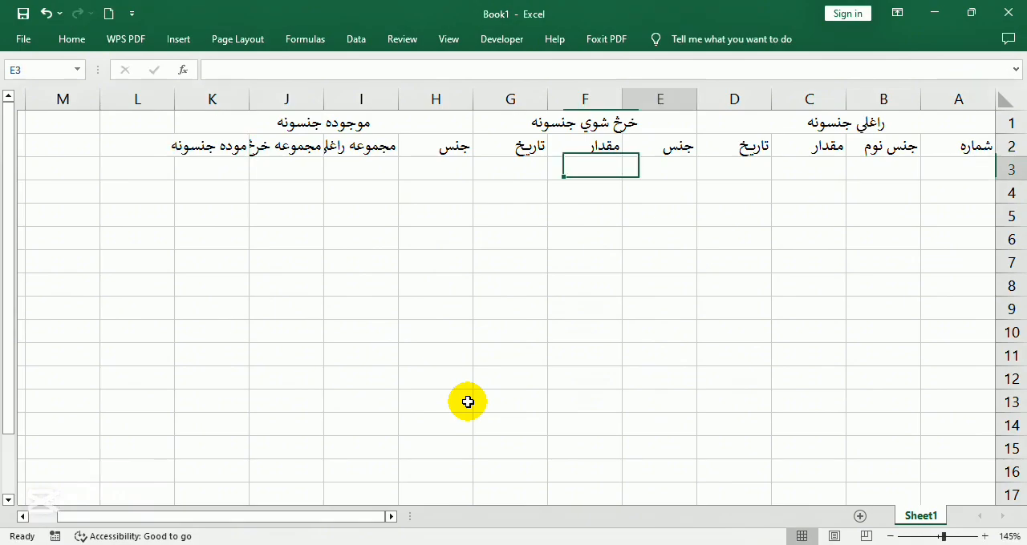
Autofit the widths of columns K, J and I to their headers
{"action": "double_click", "coordinate": [173, 96]}
{"action": "double_click", "coordinate": [252, 91]}
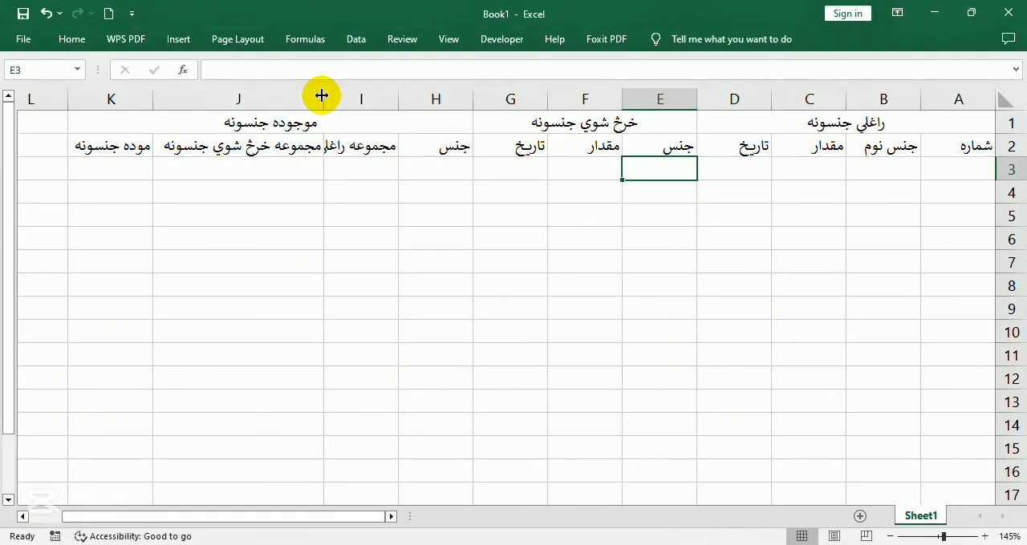
{"action": "double_click", "coordinate": [325, 93]}
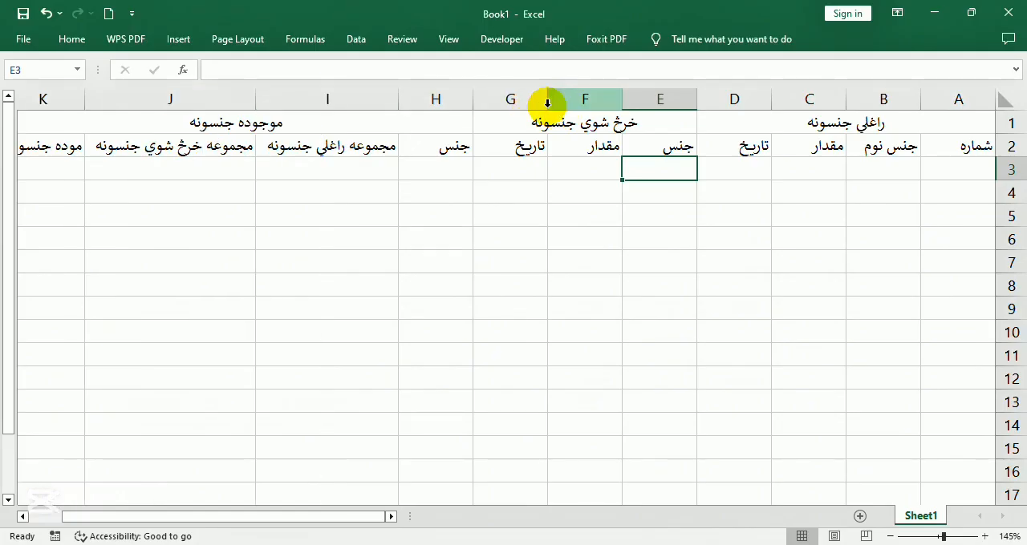
Insert a blank sheet column at H, between the sold and in-stock tables
{"action": "left_click", "coordinate": [472, 128]}
{"action": "left_click", "coordinate": [465, 167]}
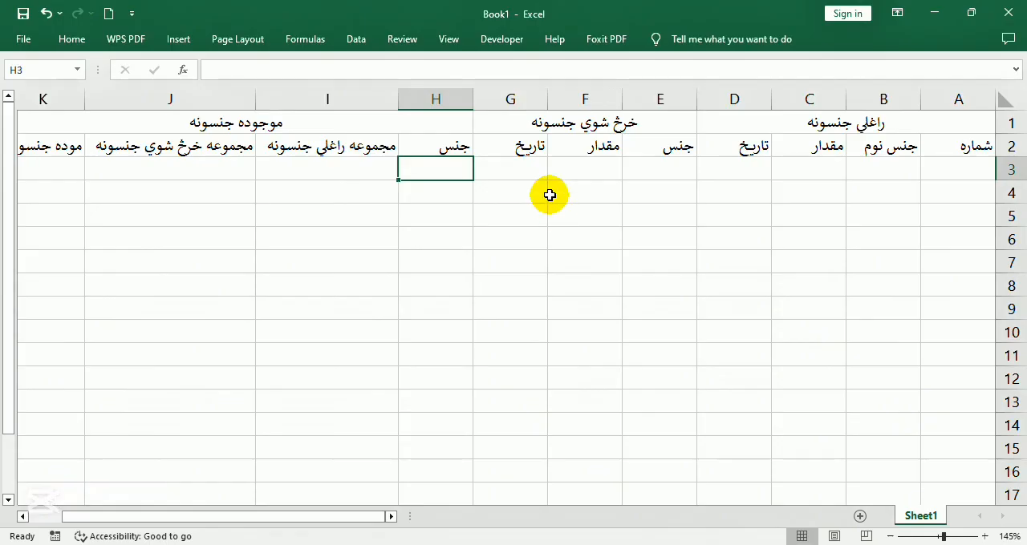
{"action": "left_click", "coordinate": [69, 38]}
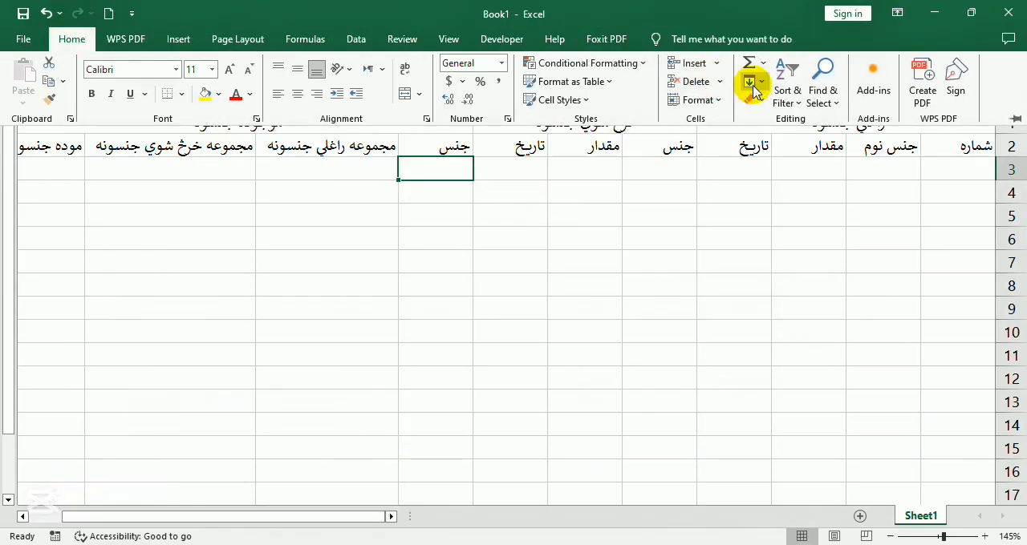
{"action": "left_click", "coordinate": [712, 66]}
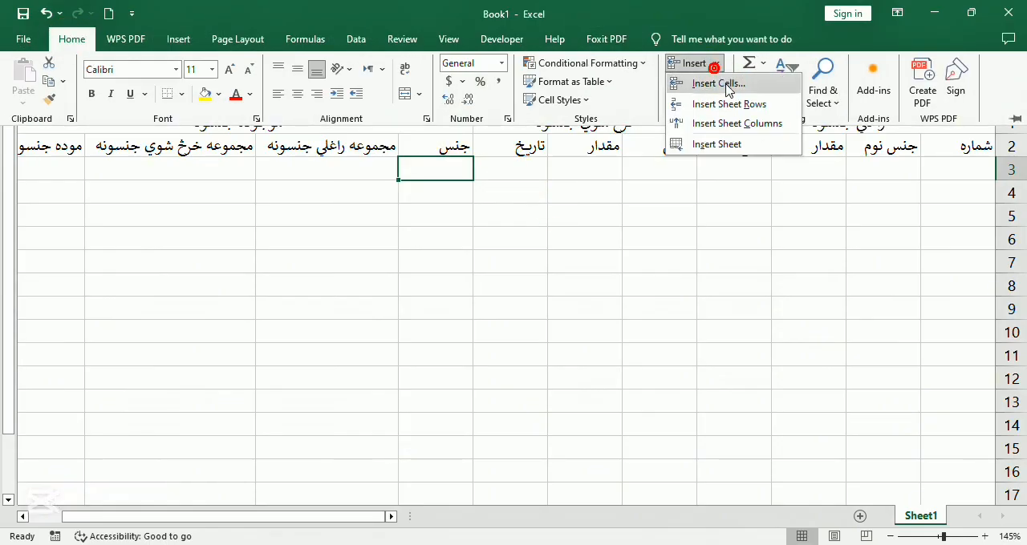
{"action": "left_click", "coordinate": [728, 123]}
Insert a blank sheet column at E, between the received and sold tables
{"action": "left_click", "coordinate": [737, 164]}
{"action": "left_click", "coordinate": [741, 167]}
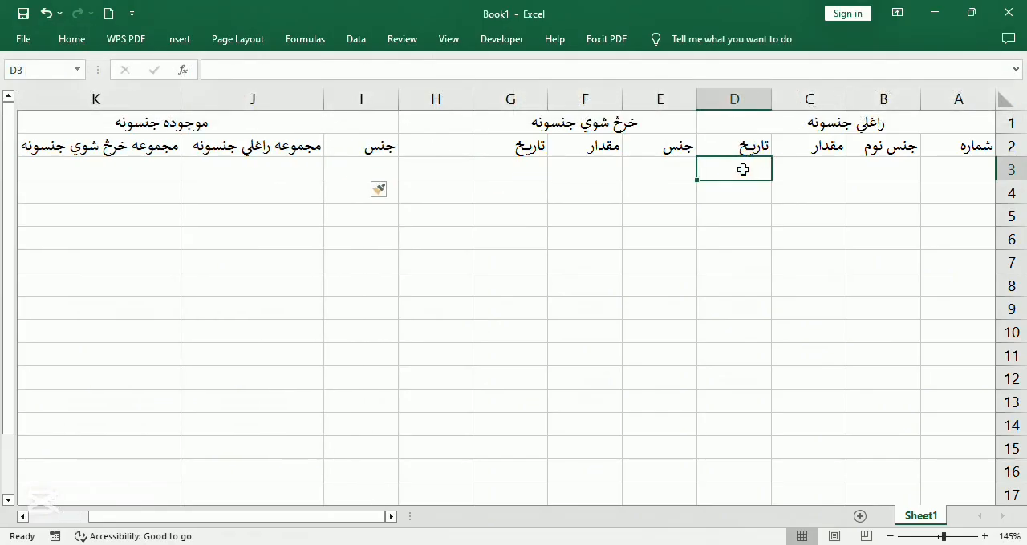
{"action": "left_click", "coordinate": [659, 167]}
{"action": "left_click", "coordinate": [71, 44]}
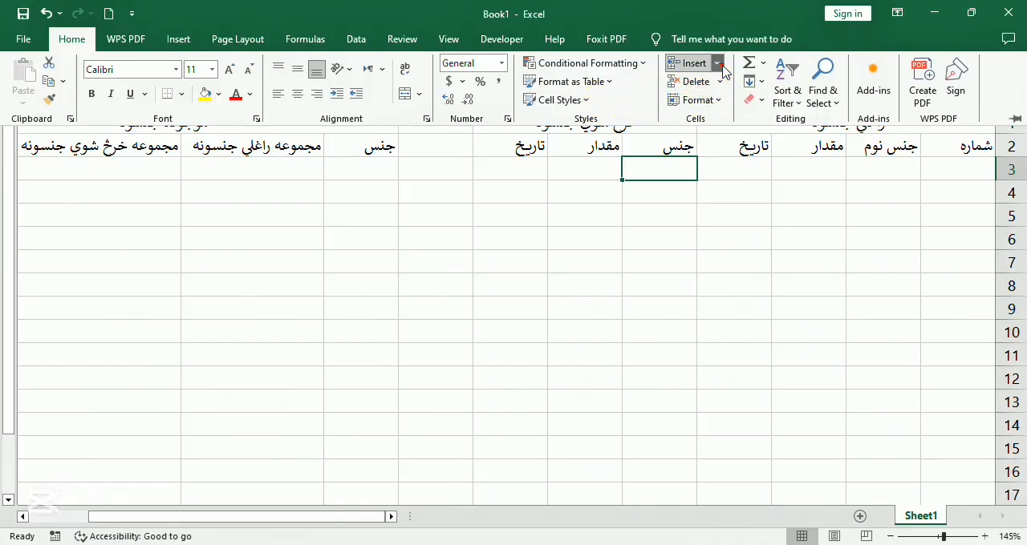
{"action": "left_click", "coordinate": [716, 63]}
{"action": "left_click", "coordinate": [727, 122]}
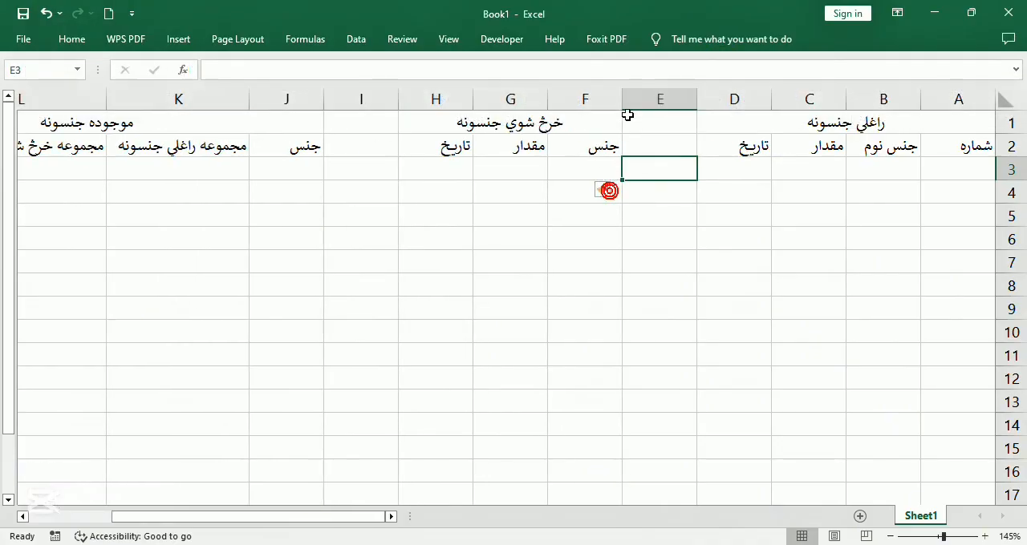
Narrow the blank columns E and I into thin spacers between the three tables
{"action": "left_click_drag", "start_coordinate": [623, 99], "coordinate": [687, 108]}
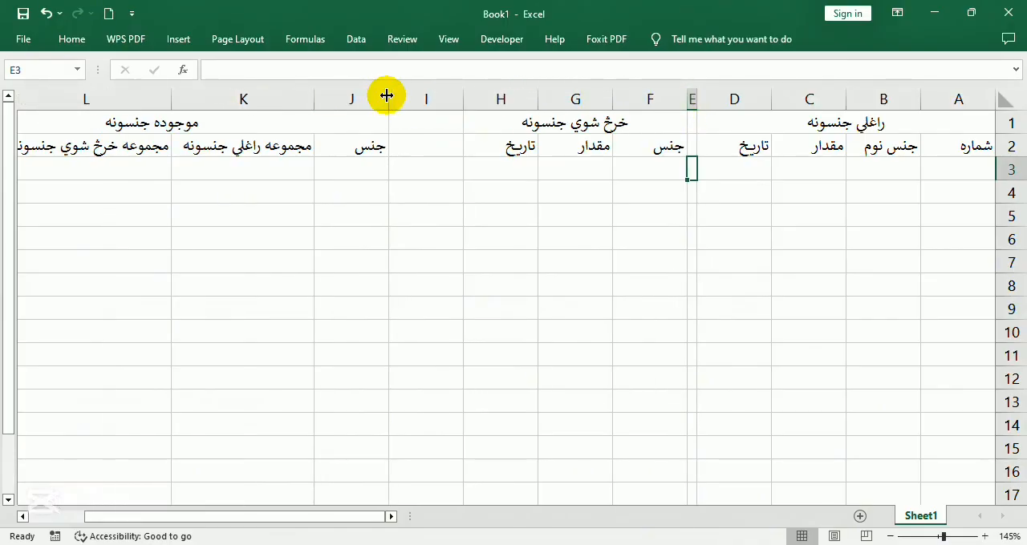
{"action": "left_click_drag", "start_coordinate": [387, 95], "coordinate": [452, 112]}
{"action": "scroll", "coordinate": [261, 215], "scroll_direction": "down", "scroll_amount": 1}
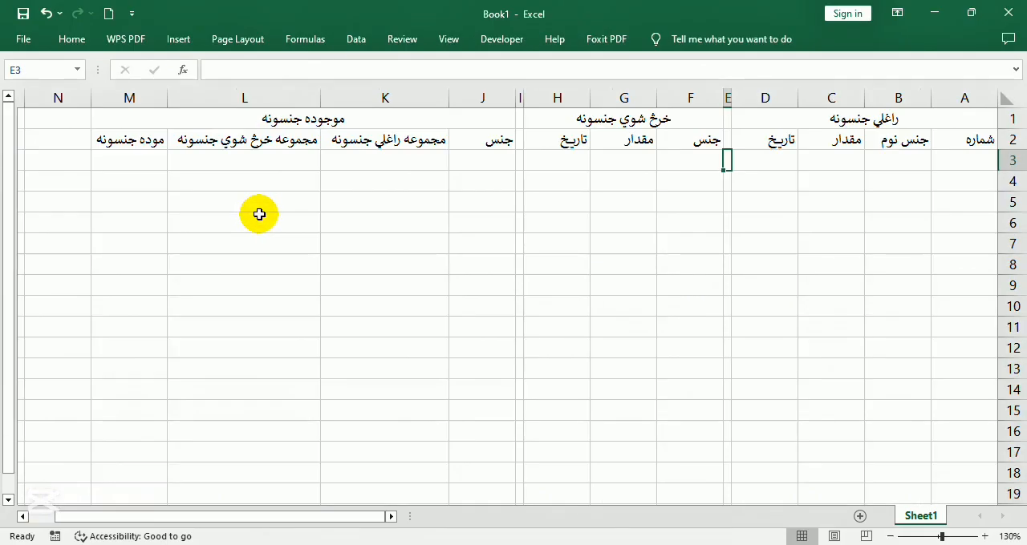
{"action": "scroll", "coordinate": [257, 213], "scroll_direction": "up", "scroll_amount": 1}
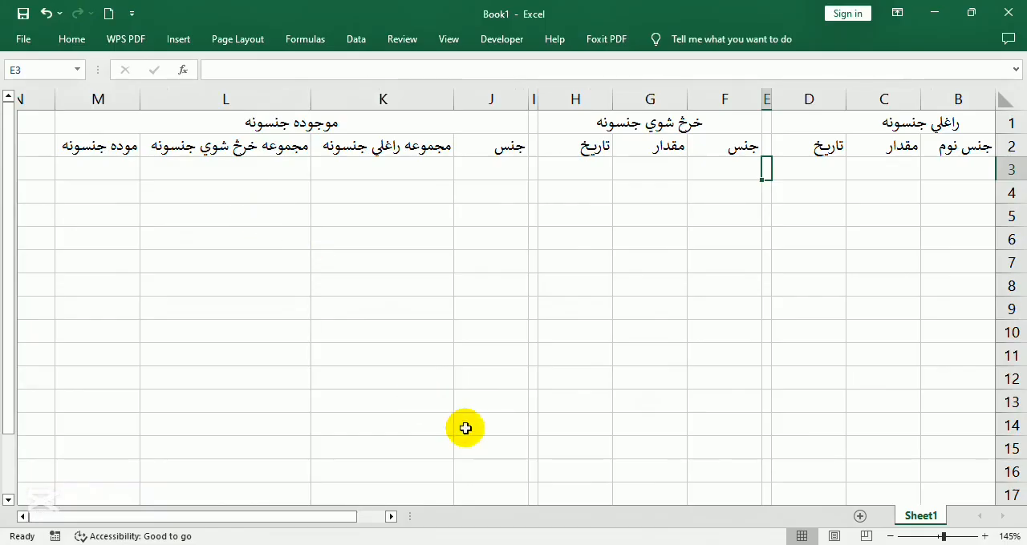
{"action": "left_click_drag", "start_coordinate": [317, 516], "coordinate": [347, 515]}
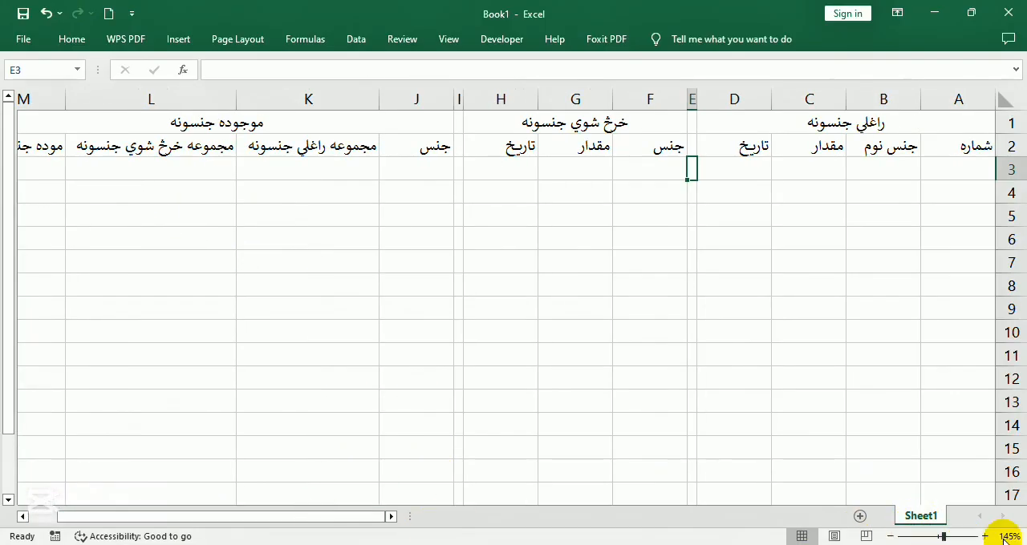
{"action": "left_click", "coordinate": [890, 536]}
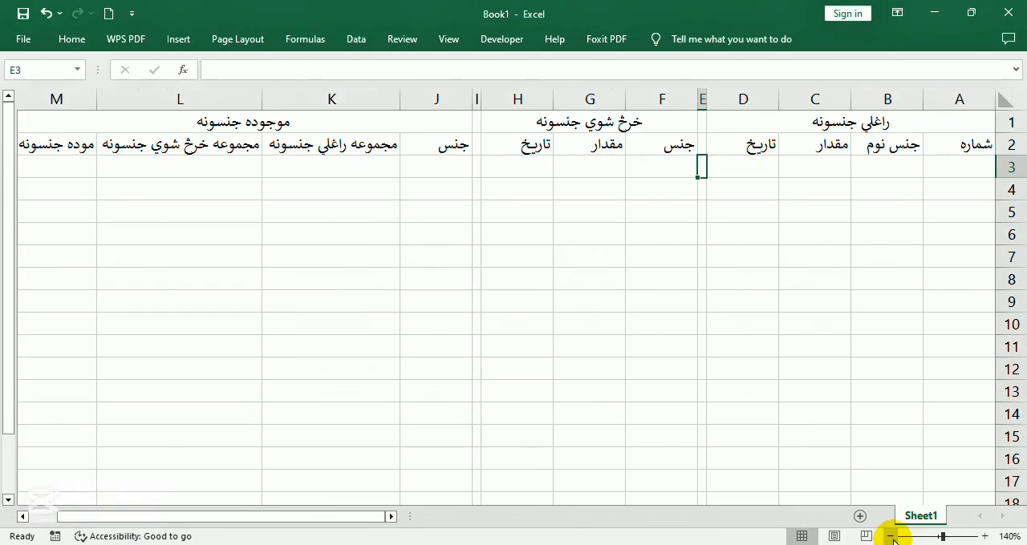
Fill the received-items title and headers in A1:D2 with light gold
{"action": "left_click", "coordinate": [853, 233]}
{"action": "left_click", "coordinate": [841, 114]}
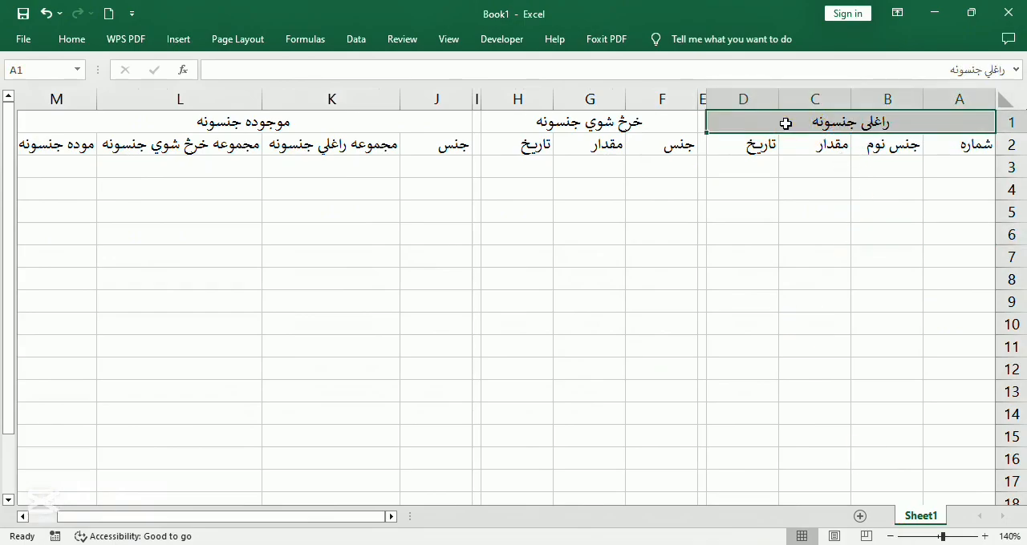
{"action": "left_click_drag", "start_coordinate": [785, 123], "coordinate": [836, 137]}
{"action": "left_click", "coordinate": [71, 39]}
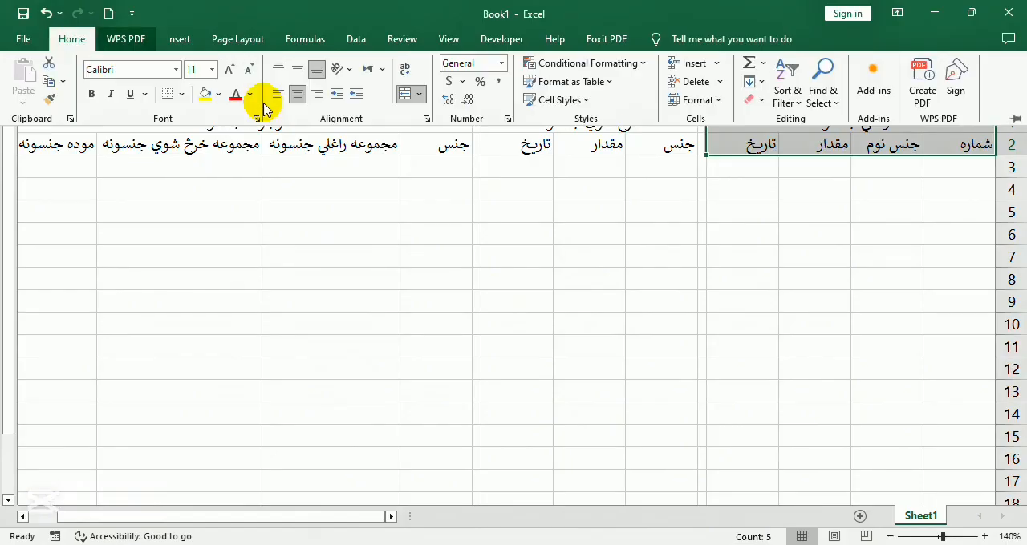
{"action": "left_click", "coordinate": [217, 94]}
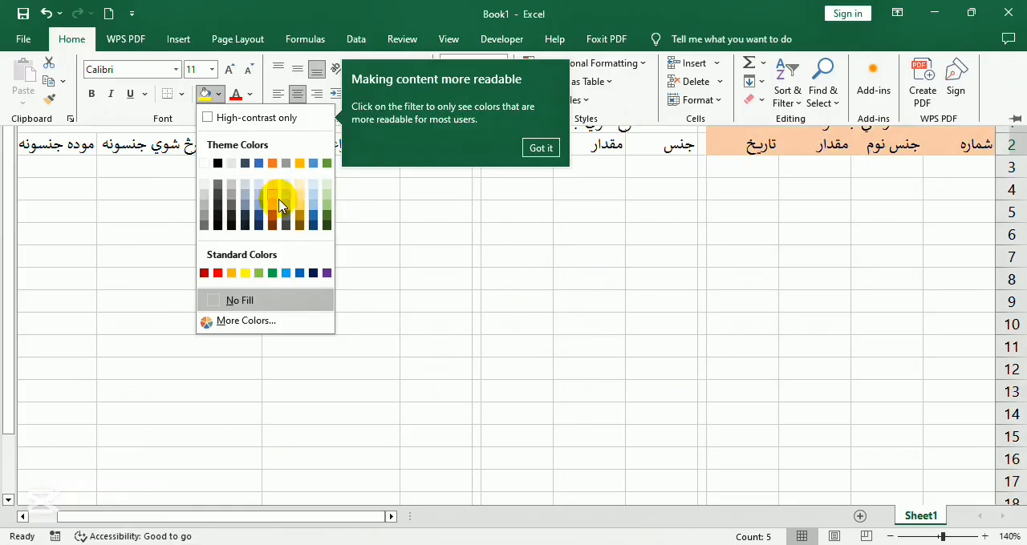
{"action": "left_click", "coordinate": [297, 203]}
{"action": "key", "text": "ctrl+F1"}
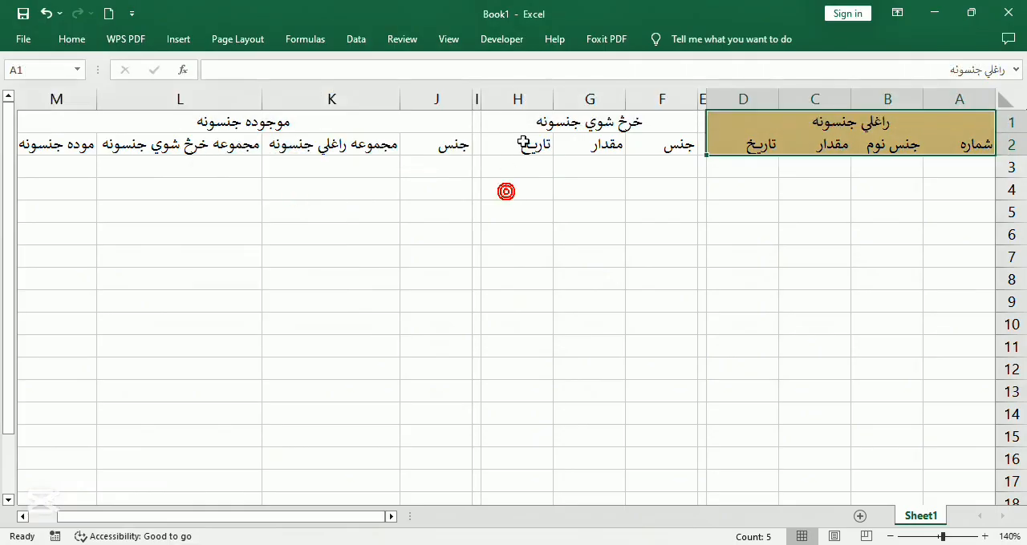
Apply all borders to the received-items title and headers in A1:D2
{"action": "left_click", "coordinate": [81, 45]}
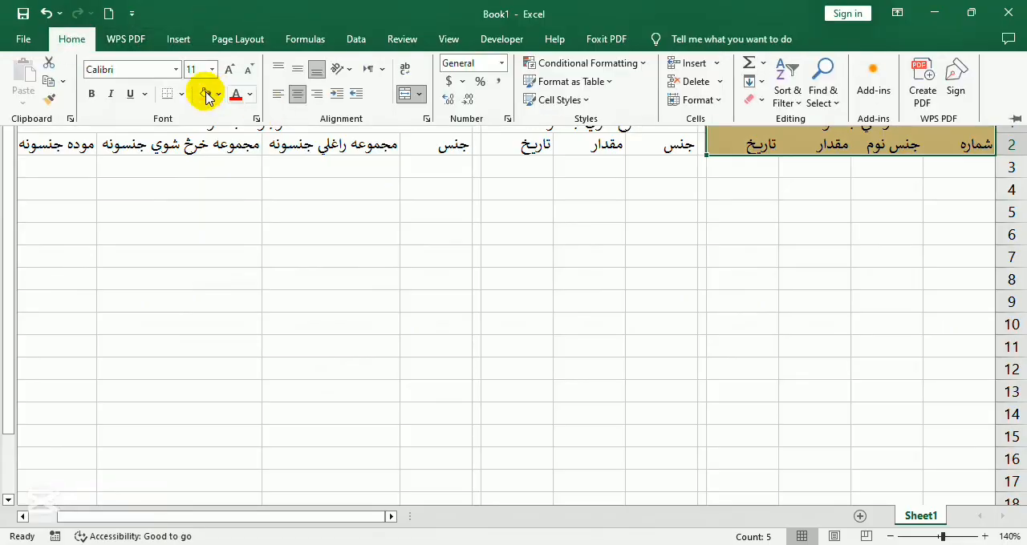
{"action": "left_click", "coordinate": [181, 93]}
{"action": "left_click", "coordinate": [202, 233]}
{"action": "left_click", "coordinate": [476, 192]}
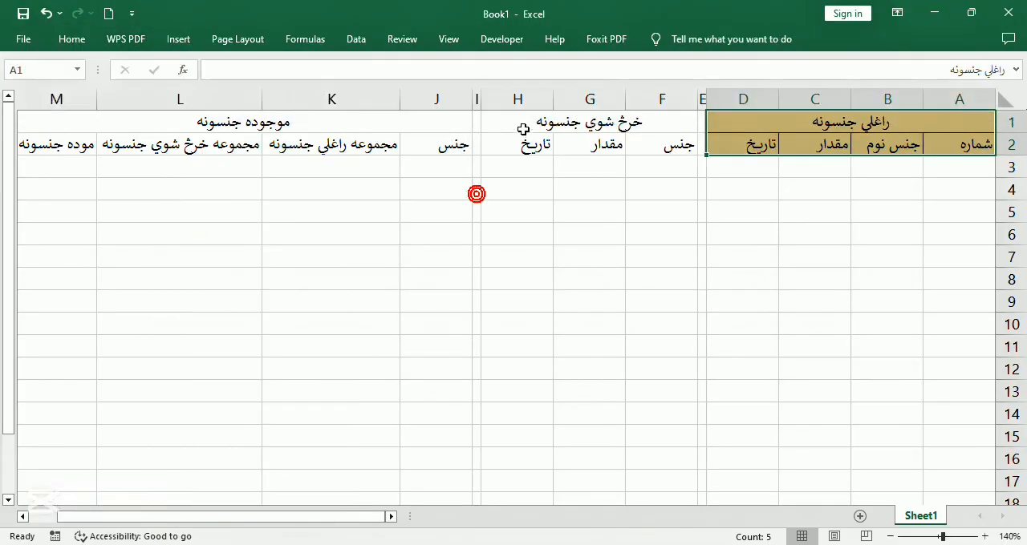
Fill the sold-items title and headers in F1:H2 with light orange and apply all borders
{"action": "left_click_drag", "start_coordinate": [517, 122], "coordinate": [525, 143]}
{"action": "left_click", "coordinate": [72, 40]}
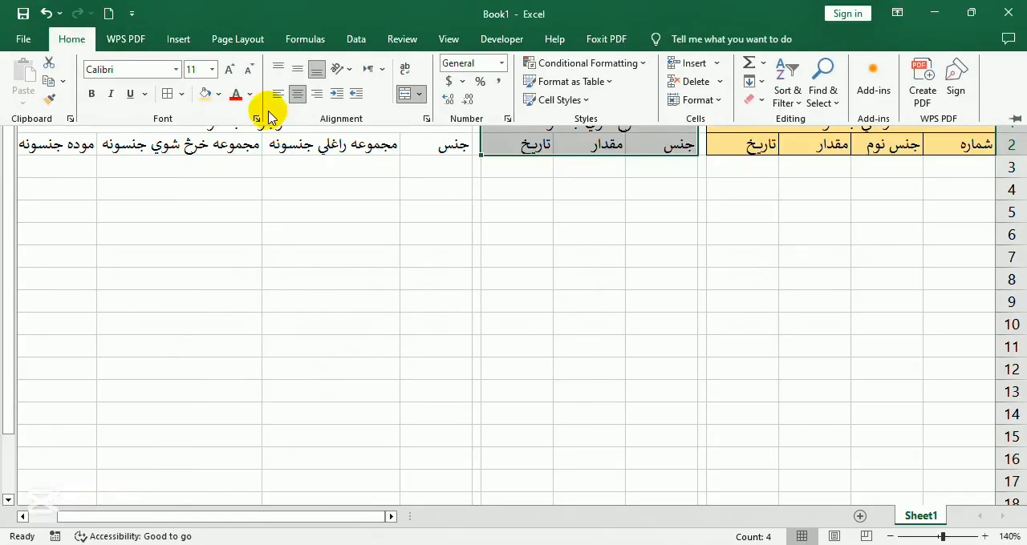
{"action": "left_click", "coordinate": [227, 95]}
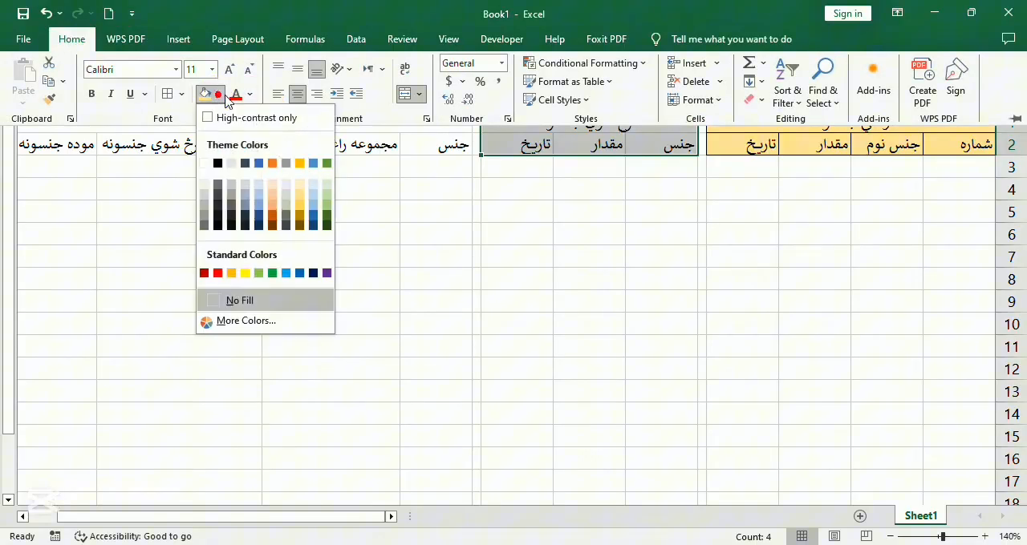
{"action": "left_click", "coordinate": [274, 199]}
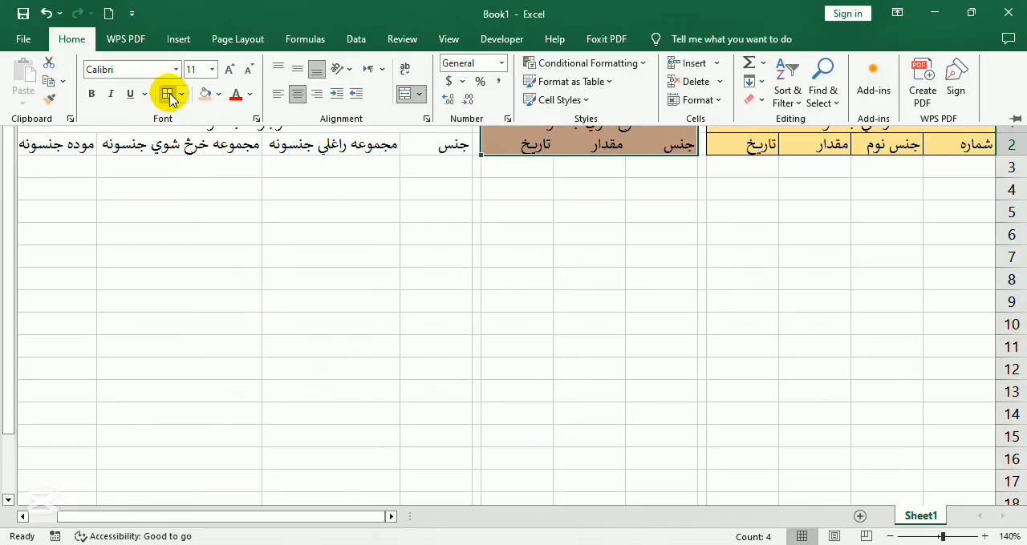
{"action": "left_click", "coordinate": [277, 206]}
Fill the in-stock title and headers in J1:M2 with light green and apply all borders
{"action": "left_click_drag", "start_coordinate": [254, 129], "coordinate": [252, 142]}
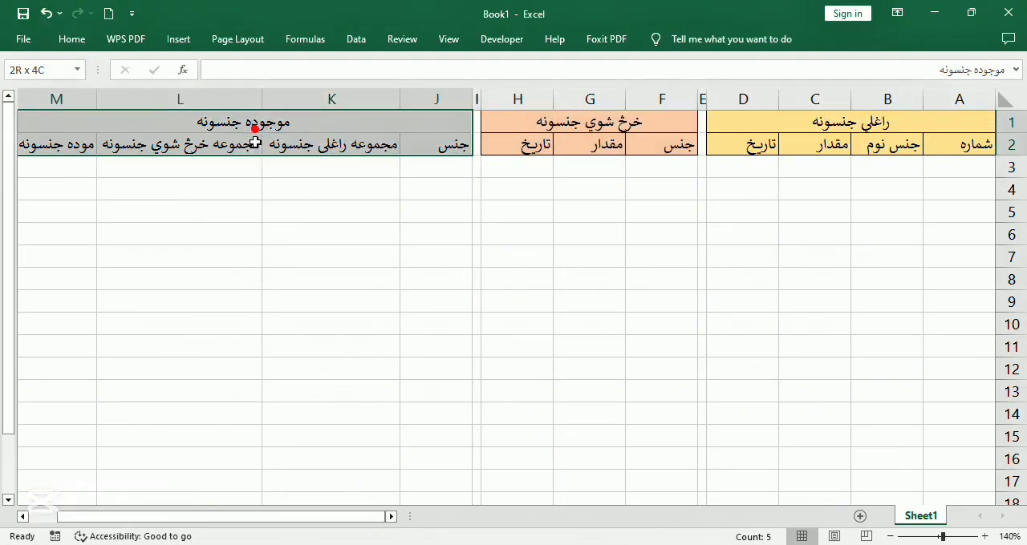
{"action": "left_click", "coordinate": [71, 40]}
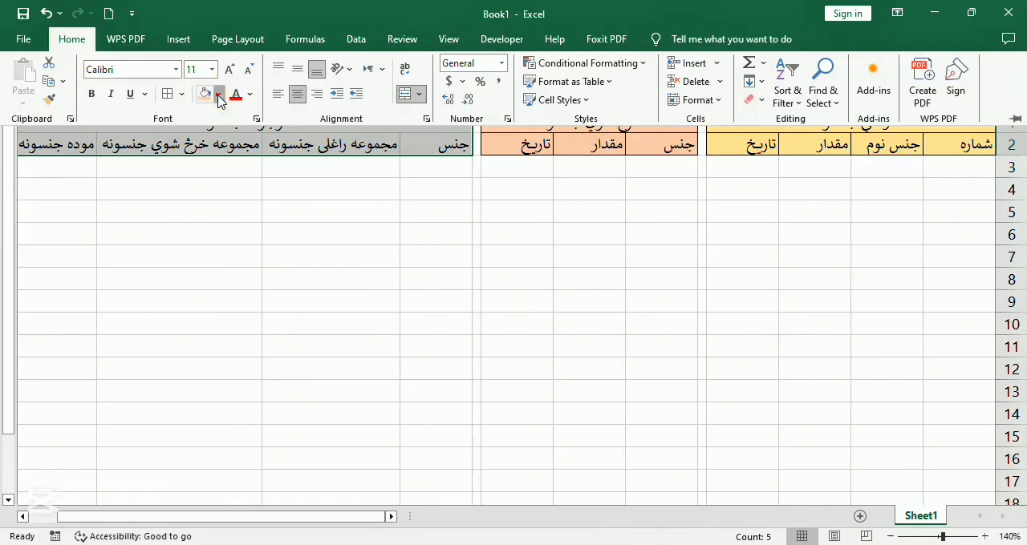
{"action": "left_click", "coordinate": [218, 95]}
{"action": "left_click", "coordinate": [326, 195]}
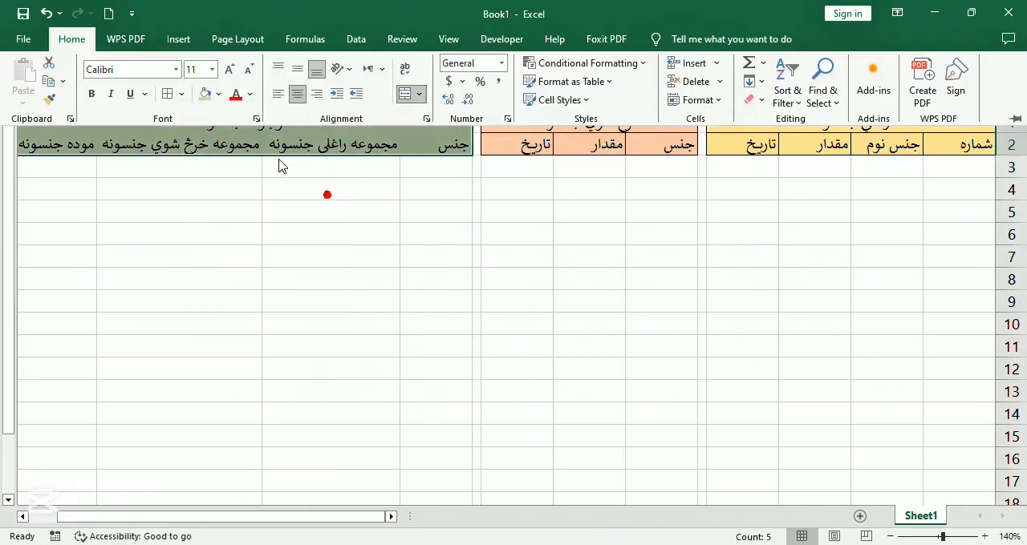
{"action": "left_click", "coordinate": [167, 94]}
Narrow column A to fit its شماره header more closely
{"action": "left_click", "coordinate": [842, 165]}
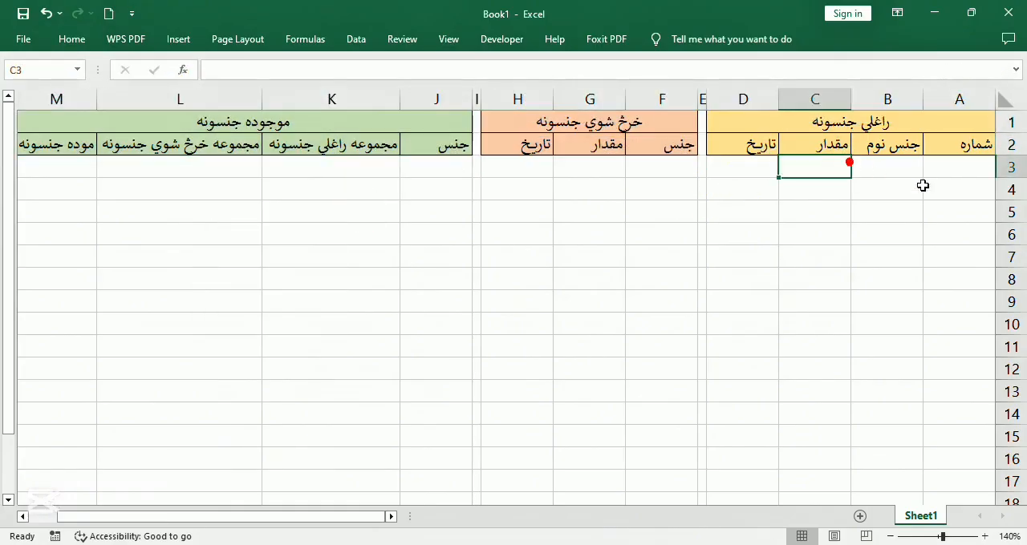
{"action": "left_click", "coordinate": [927, 169]}
{"action": "left_click_drag", "start_coordinate": [924, 97], "coordinate": [945, 94]}
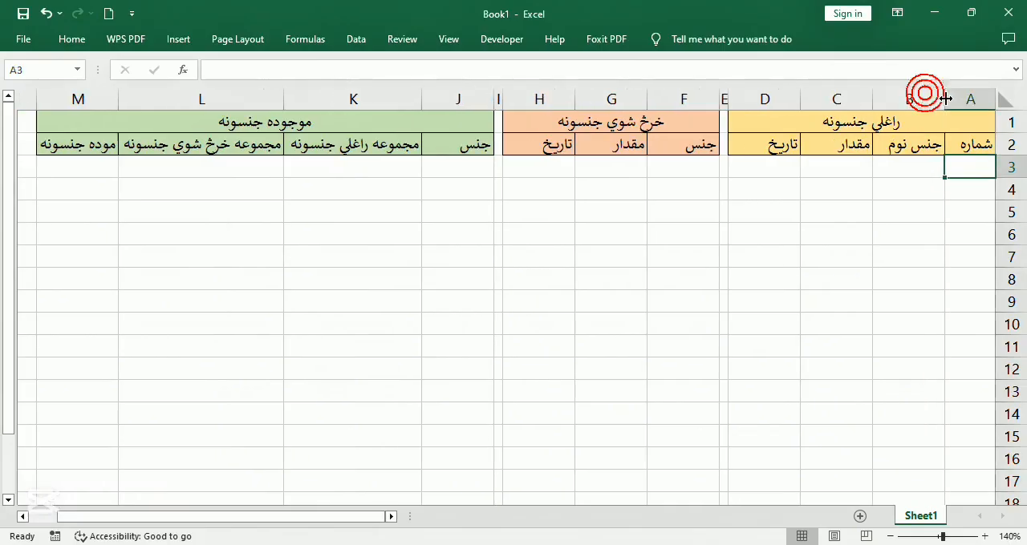
{"action": "left_click", "coordinate": [955, 223]}
{"action": "left_click", "coordinate": [954, 175]}
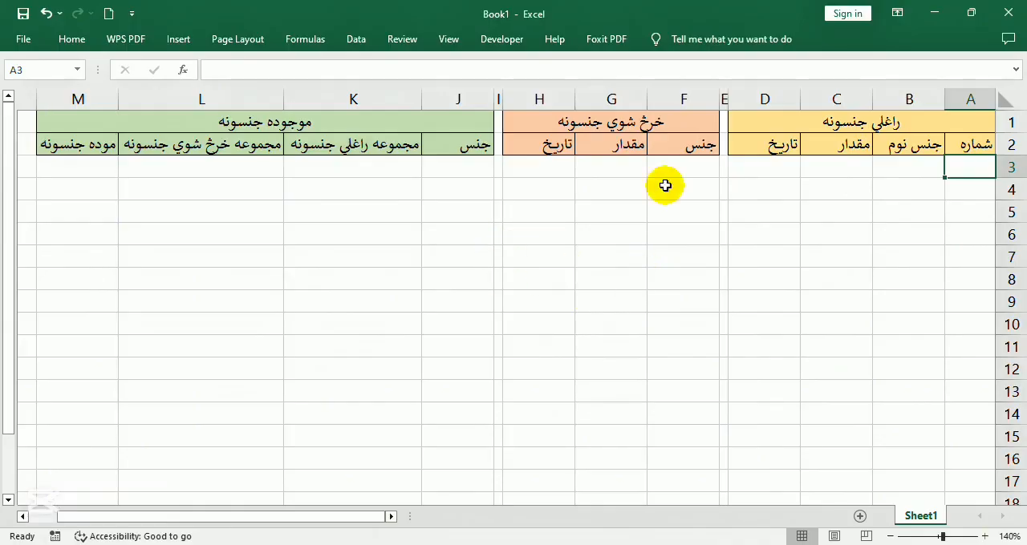
Start a new conditional formatting rule for cell A3 that uses a formula to determine which cells to format
{"action": "left_click", "coordinate": [951, 166]}
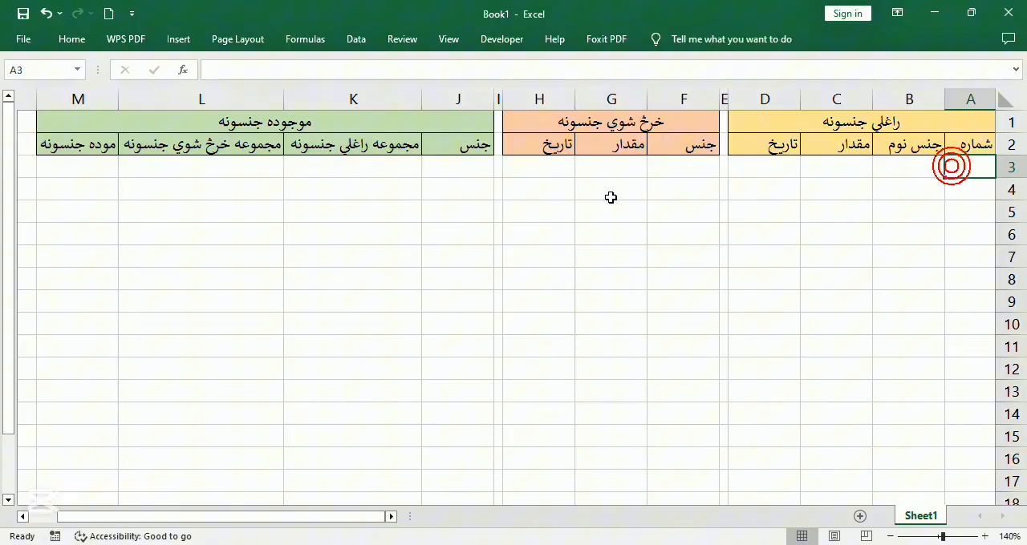
{"action": "left_click", "coordinate": [71, 39]}
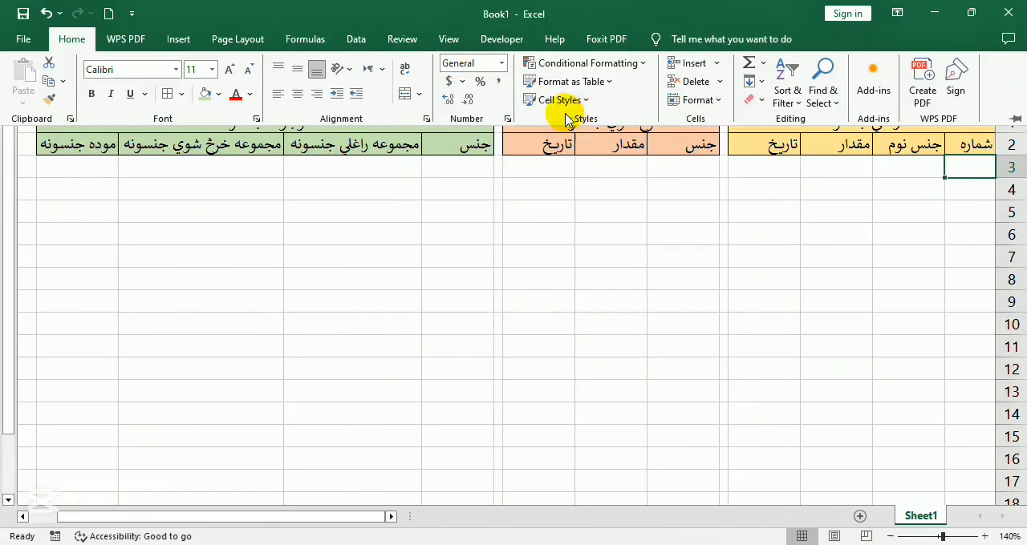
{"action": "left_click", "coordinate": [647, 63]}
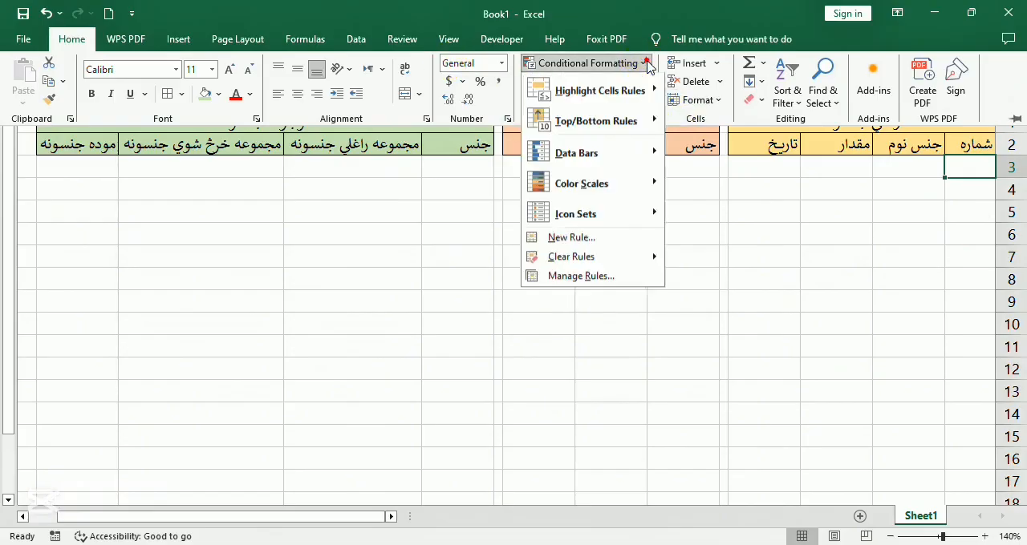
{"action": "left_click", "coordinate": [598, 237]}
{"action": "left_click", "coordinate": [481, 331]}
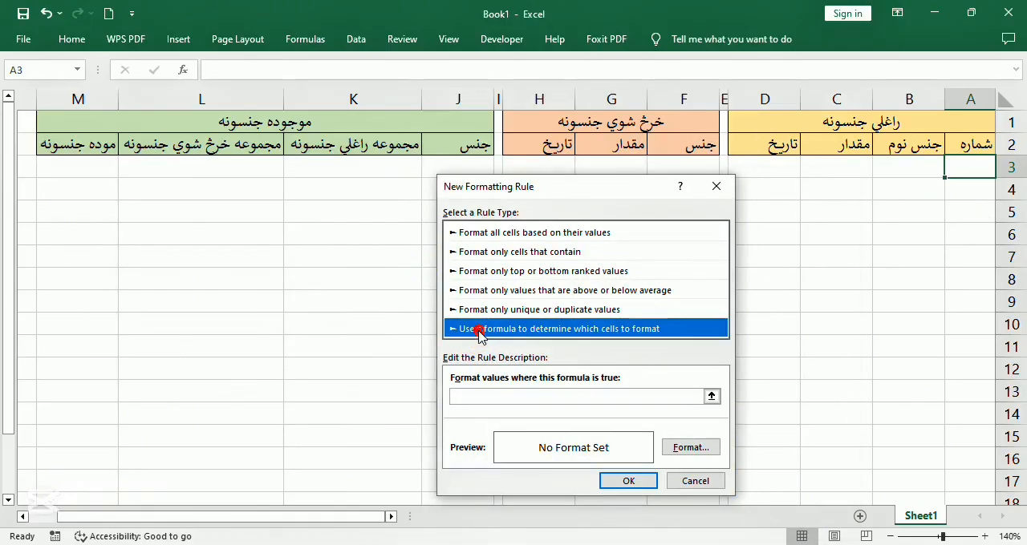
Enter the rule formula =$A3<>"" as the formatting condition
{"action": "left_click", "coordinate": [490, 396]}
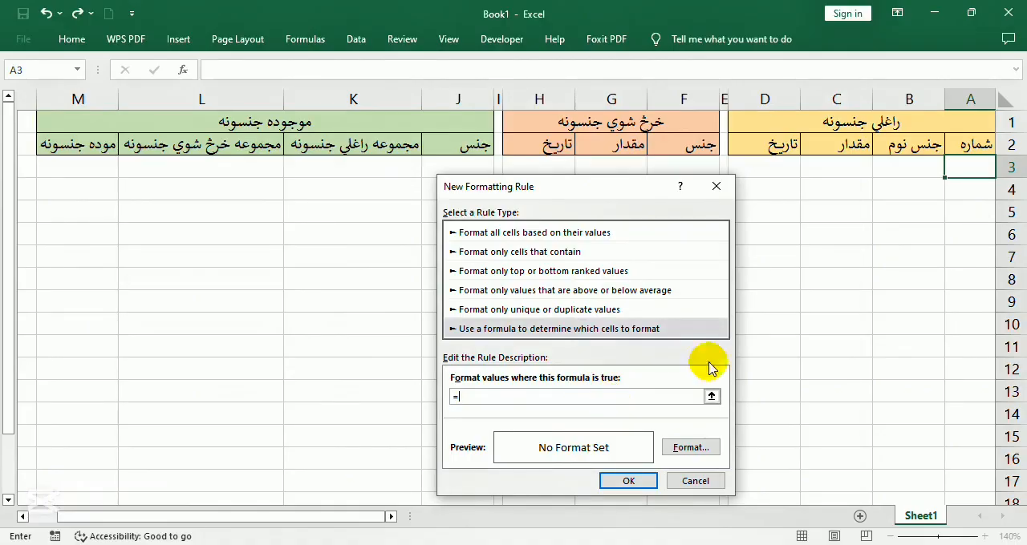
{"action": "left_click", "coordinate": [969, 168]}
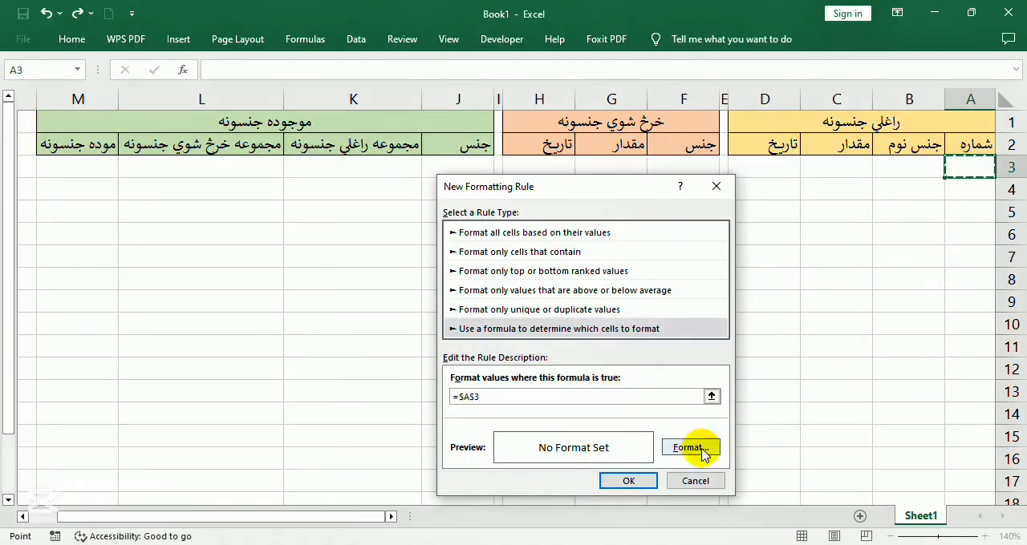
{"action": "left_click", "coordinate": [474, 396]}
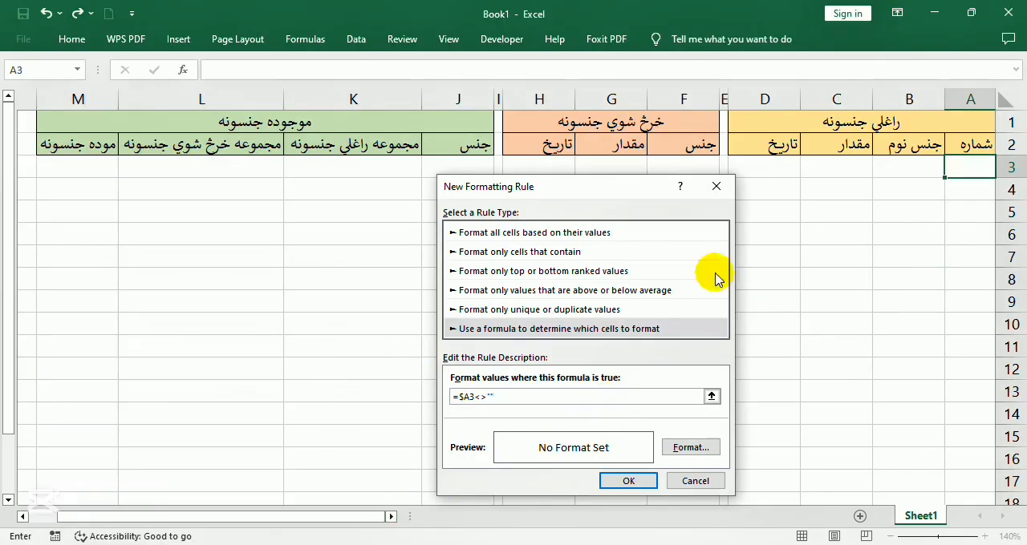
{"action": "left_click", "coordinate": [484, 397]}
{"action": "type", "text": ">"}
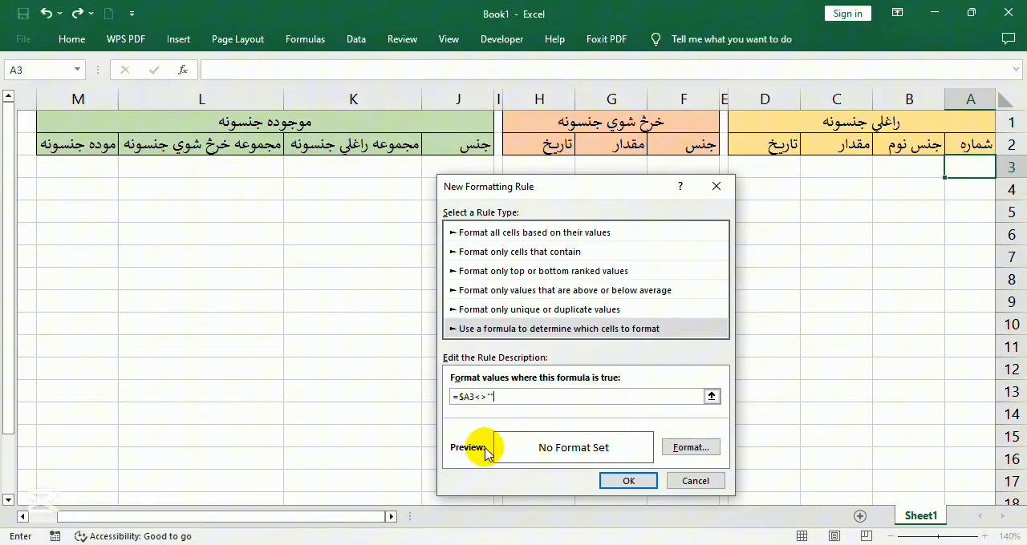
Give the conditional formatting rule an outline border and create the rule for A3
{"action": "left_click", "coordinate": [694, 448]}
{"action": "left_click", "coordinate": [546, 158]}
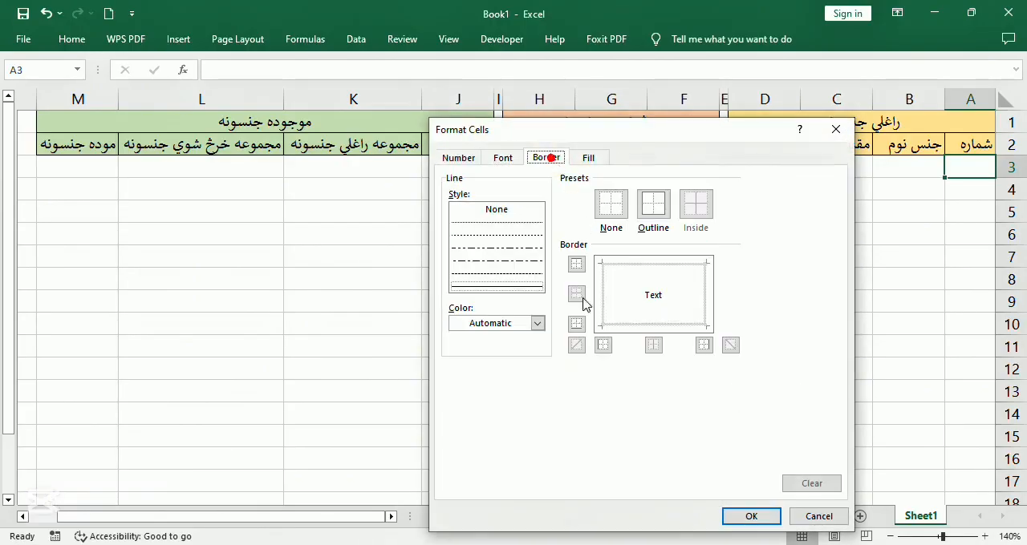
{"action": "left_click", "coordinate": [652, 209]}
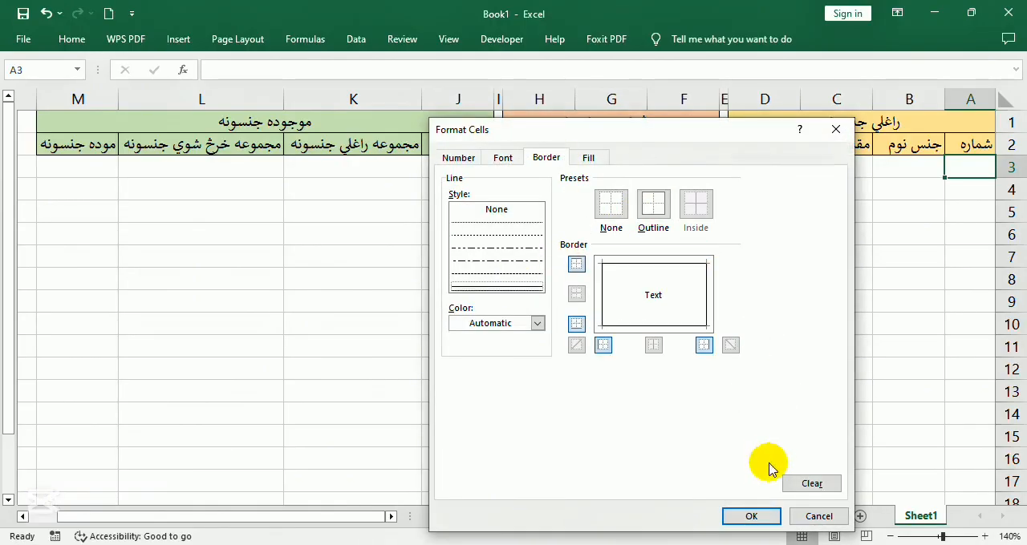
{"action": "left_click", "coordinate": [751, 516]}
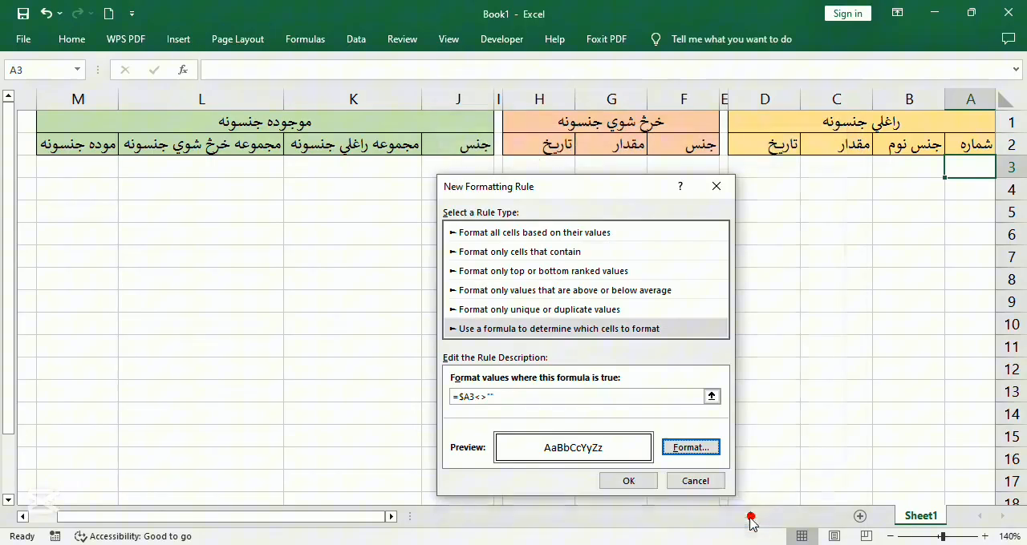
{"action": "left_click", "coordinate": [630, 482]}
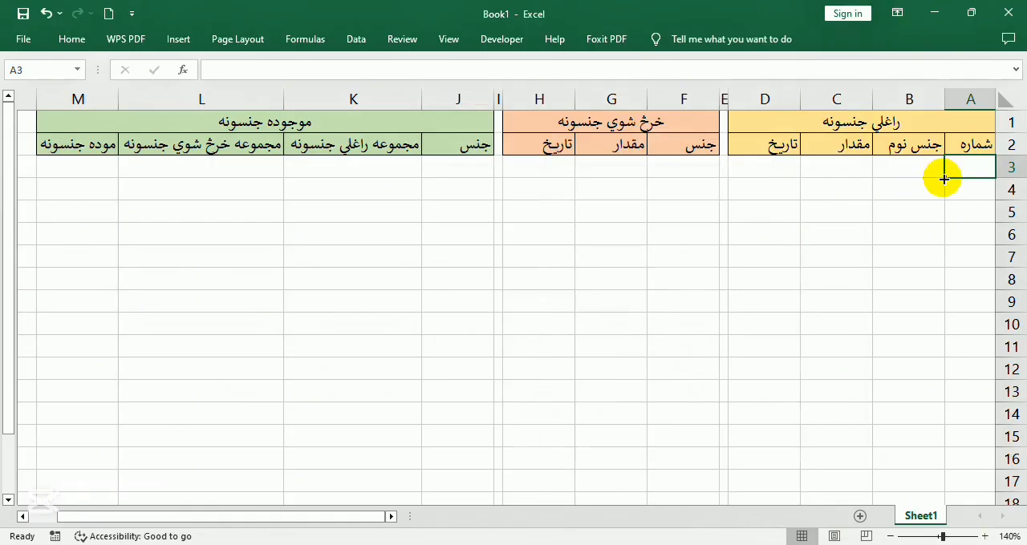
Copy the conditional formatting of A3 across to column D and down to row 688
{"action": "mouse_move", "coordinate": [943, 179]}
{"action": "left_mouse_down"}
{"action": "mouse_move", "coordinate": [717, 245]}
{"action": "mouse_move", "coordinate": [729, 256]}
{"action": "mouse_move", "coordinate": [730, 245]}
{"action": "left_mouse_up"}
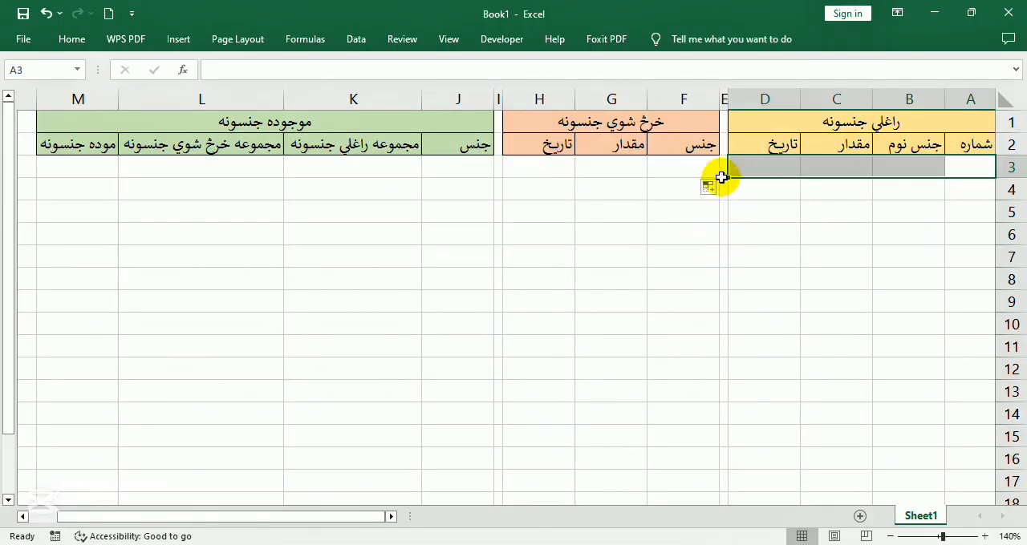
{"action": "mouse_move", "coordinate": [730, 178]}
{"action": "left_mouse_down"}
{"action": "mouse_move", "coordinate": [751, 502]}
{"action": "mouse_move", "coordinate": [728, 488]}
{"action": "mouse_move", "coordinate": [729, 514]}
{"action": "mouse_move", "coordinate": [751, 493]}
{"action": "mouse_move", "coordinate": [751, 474]}
{"action": "left_mouse_up"}
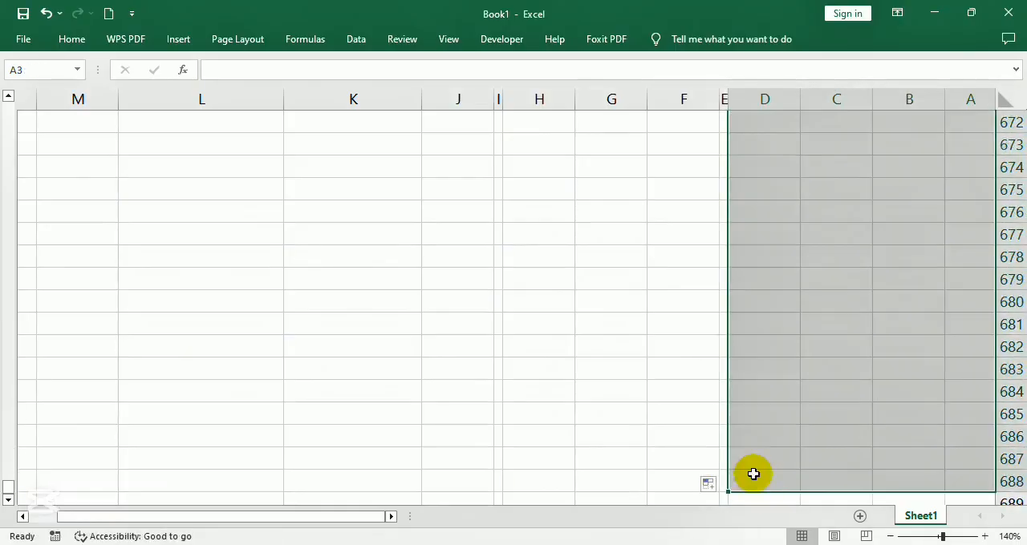
{"action": "scroll", "coordinate": [750, 454], "scroll_direction": "up", "scroll_amount": 11}
{"action": "scroll", "coordinate": [750, 450], "scroll_direction": "up", "scroll_amount": 7}
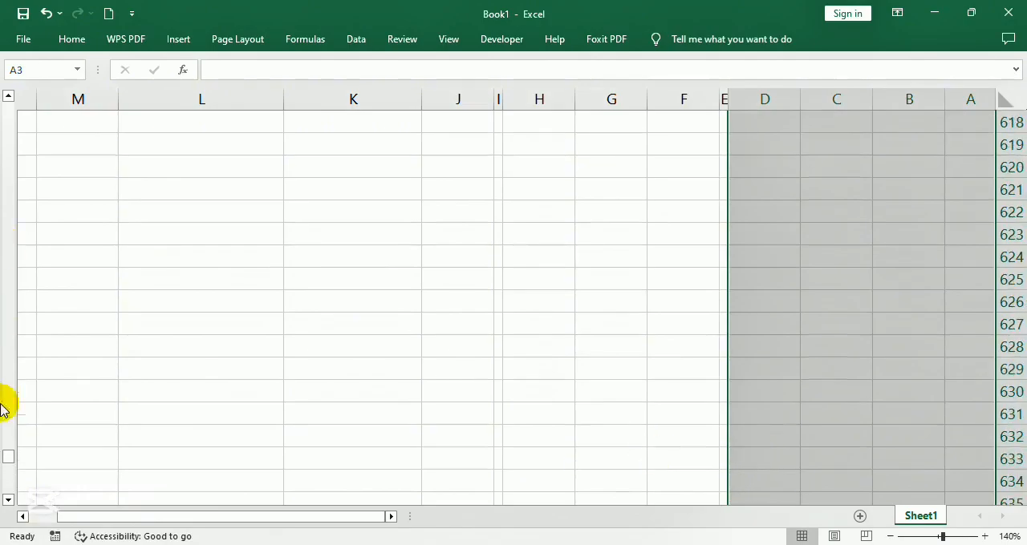
{"action": "left_click_drag", "start_coordinate": [7, 459], "coordinate": [26, 66]}
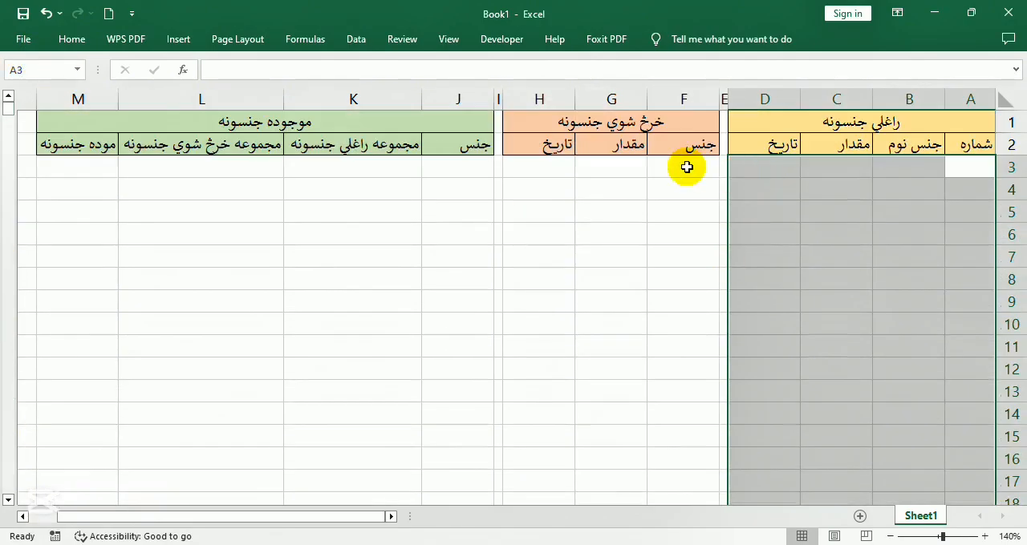
{"action": "left_click", "coordinate": [683, 166]}
Enter the test entries sdf, sdf, sdf, fsd, fsd and sdf in B3:B8
{"action": "left_click", "coordinate": [920, 171]}
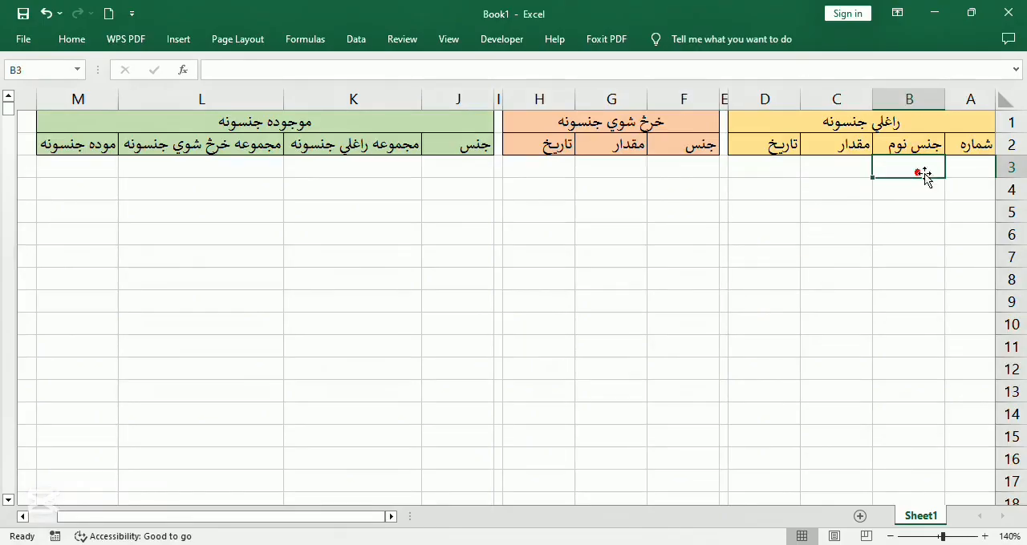
{"action": "type", "text": "sdf"}
{"action": "key", "text": "Return"}
{"action": "type", "text": "sdf"}
{"action": "key", "text": "Return"}
{"action": "type", "text": "sdf fsd fsd sdf"}
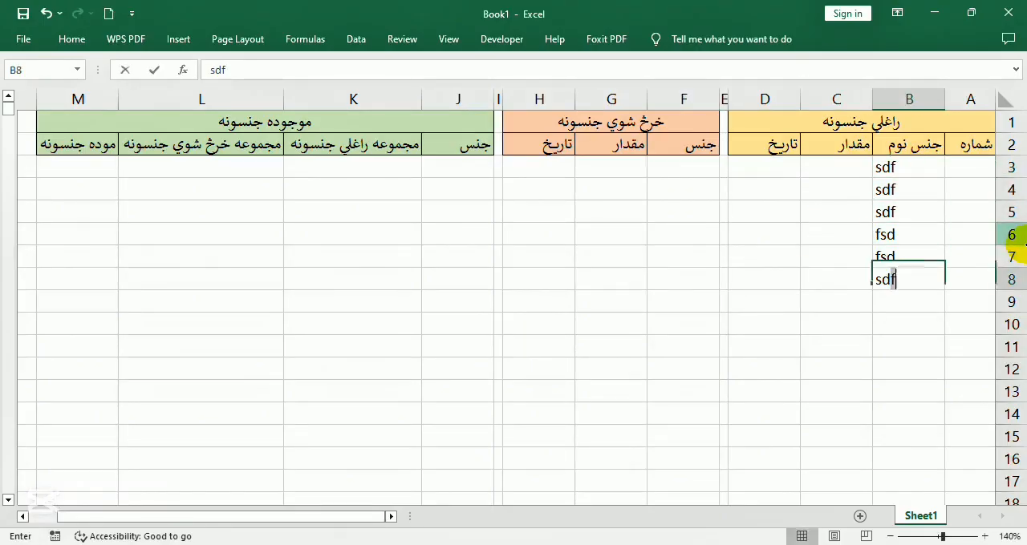
Test the border rule by entering sdf, sdf, f, sdf, sdf, fsd, f and sdf in A3:A10
{"action": "left_click", "coordinate": [979, 165]}
{"action": "type", "text": "sdf"}
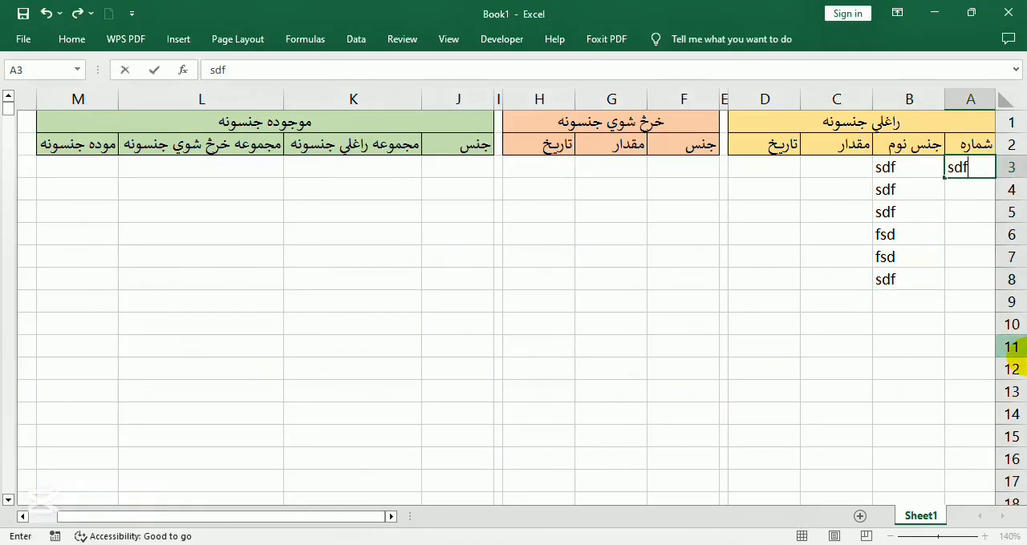
{"action": "key", "text": "Return"}
{"action": "type", "text": "sdf f sdf sdf fsd"}
{"action": "key", "text": "Return"}
{"action": "type", "text": "f"}
{"action": "key", "text": "Return"}
{"action": "type", "text": "sdf"}
{"action": "key", "text": "Return"}
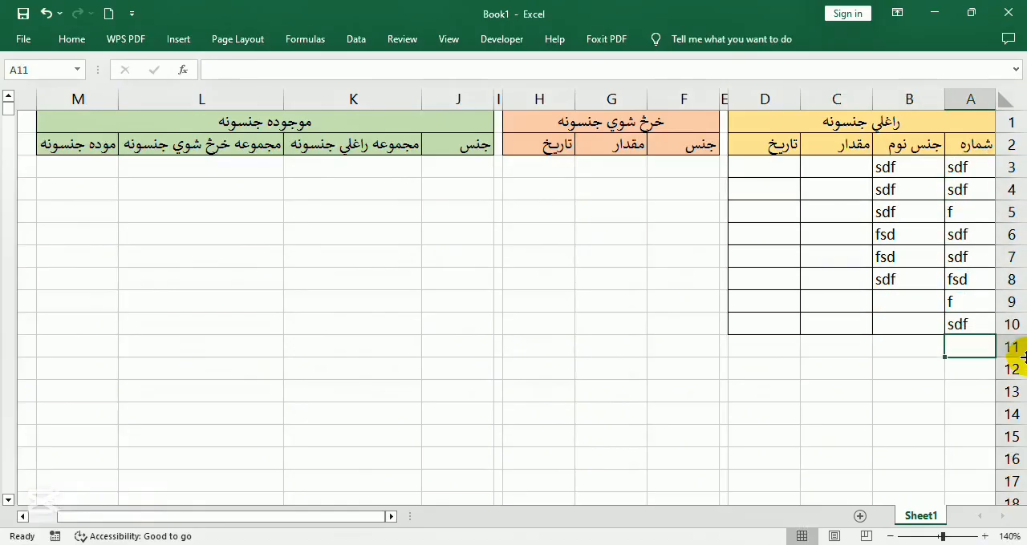
Continue the test entries in A11:A14 with sdf, sdf, sdf and f
{"action": "left_click", "coordinate": [919, 387]}
{"action": "left_click", "coordinate": [980, 345]}
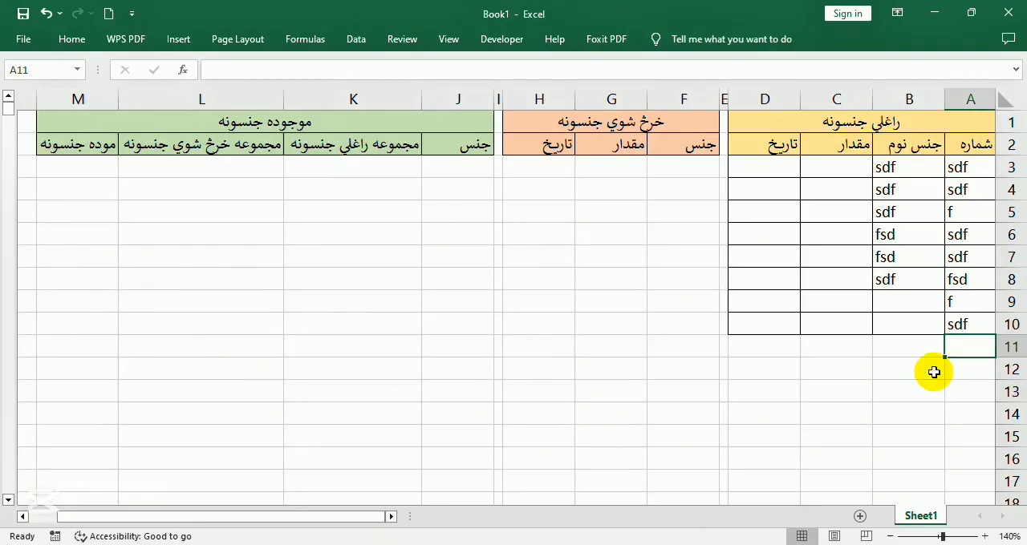
{"action": "type", "text": "sdf"}
{"action": "key", "text": "Return"}
{"action": "type", "text": "sdf"}
{"action": "key", "text": "Return"}
{"action": "type", "text": "sdf"}
Enter the test entries sdfsdf, sd, fsd and sdf in B14:B17
{"action": "key", "text": "Return"}
{"action": "type", "text": "f"}
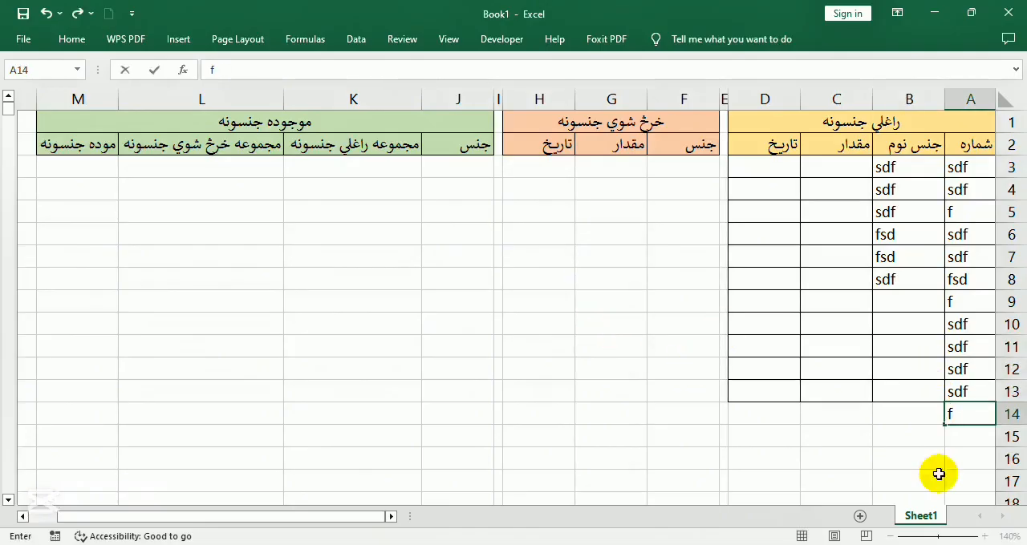
{"action": "left_click", "coordinate": [893, 404]}
{"action": "type", "text": "sdfsdf"}
{"action": "key", "text": "Return"}
{"action": "type", "text": "sd"}
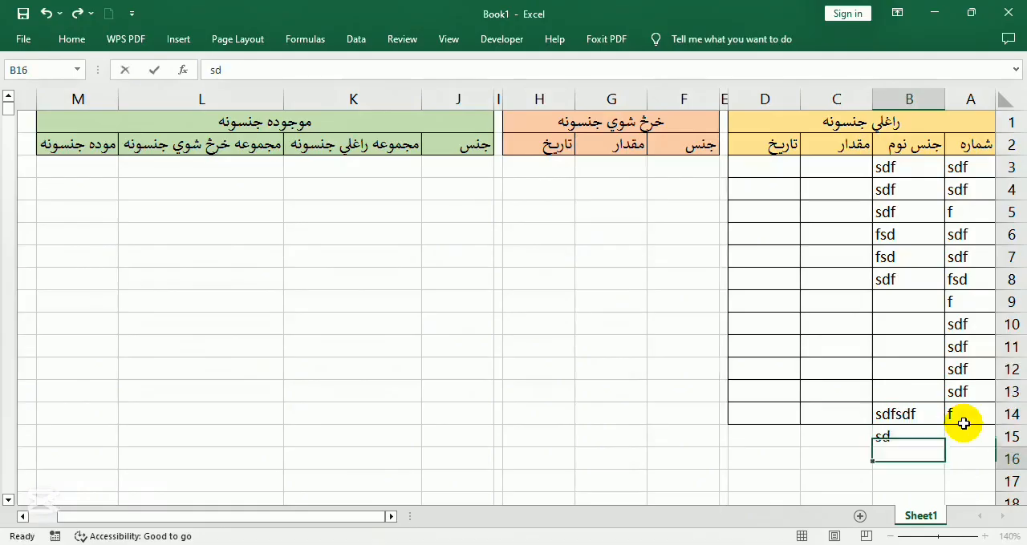
{"action": "key", "text": "Return"}
{"action": "type", "text": "fsd"}
{"action": "key", "text": "Return"}
{"action": "type", "text": "sdf"}
{"action": "key", "text": "Return"}
{"action": "scroll", "coordinate": [967, 316], "scroll_direction": "up", "scroll_amount": 1}
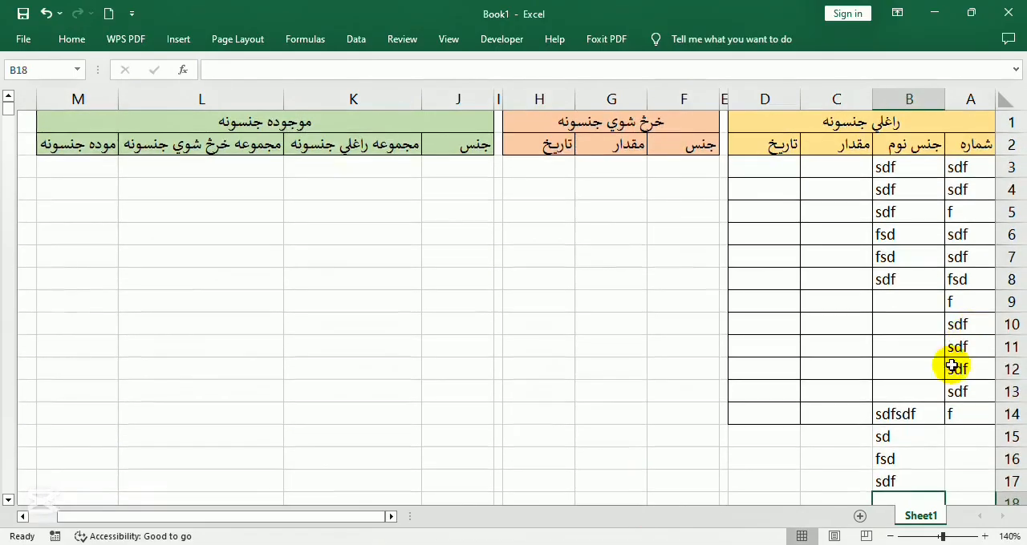
Delete all test entries from A3:B17, keeping the header rows
{"action": "left_click_drag", "start_coordinate": [886, 485], "coordinate": [1009, 154]}
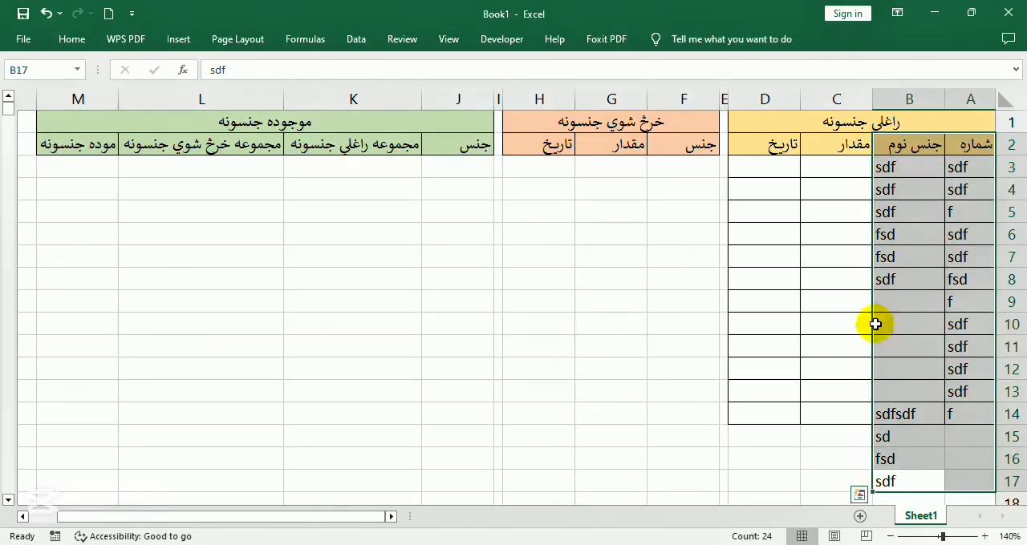
{"action": "left_click_drag", "start_coordinate": [869, 322], "coordinate": [869, 310]}
{"action": "left_click_drag", "start_coordinate": [911, 169], "coordinate": [968, 478]}
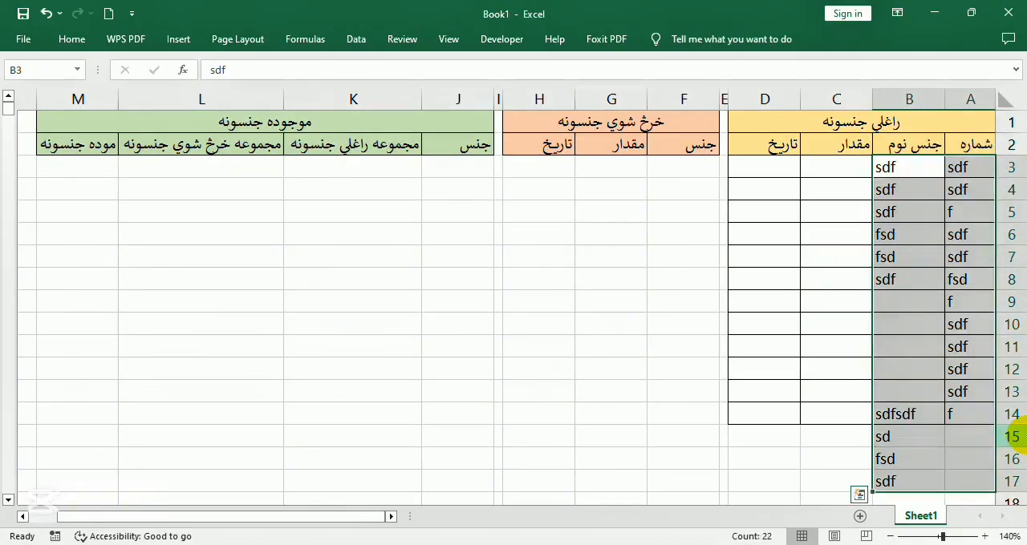
{"action": "key", "text": "Delete"}
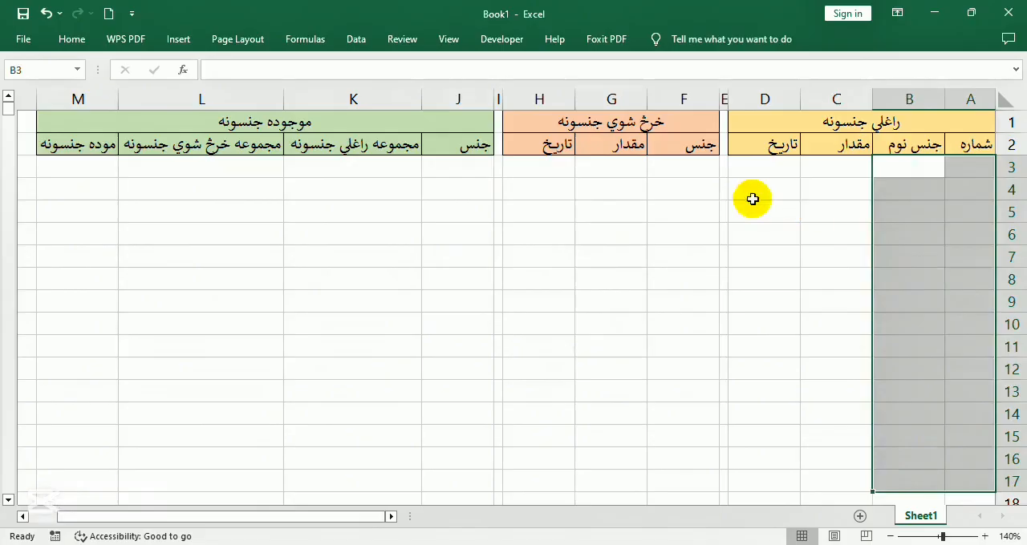
Start a formula-based conditional formatting rule for F3:H1000 with the formula =$f3<>""
{"action": "left_click", "coordinate": [704, 170]}
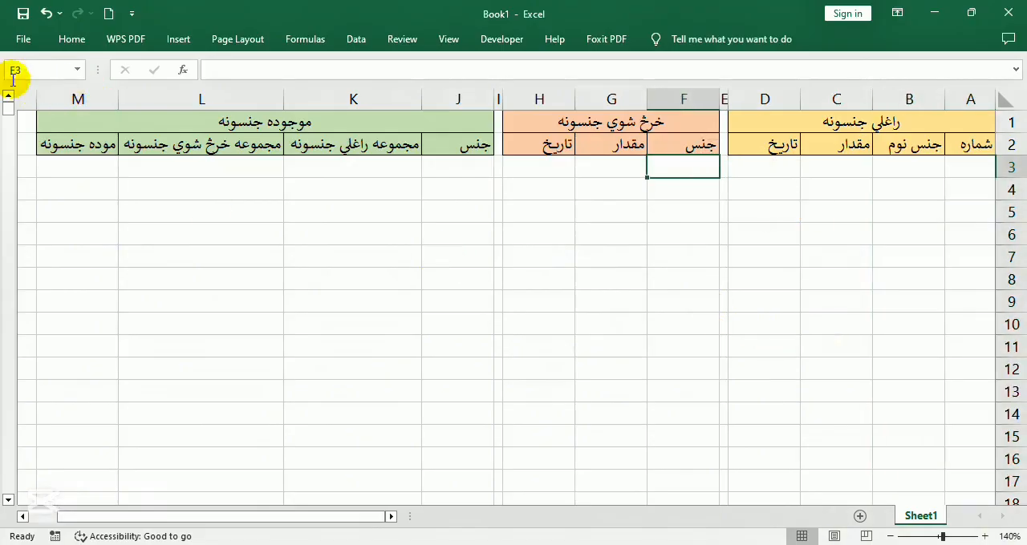
{"action": "left_click", "coordinate": [36, 70]}
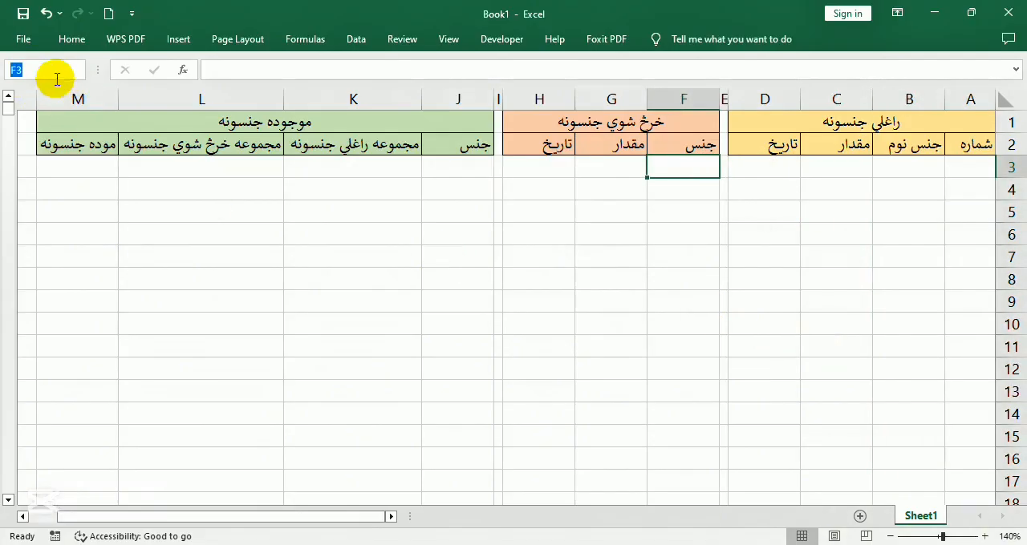
{"action": "left_click", "coordinate": [38, 71]}
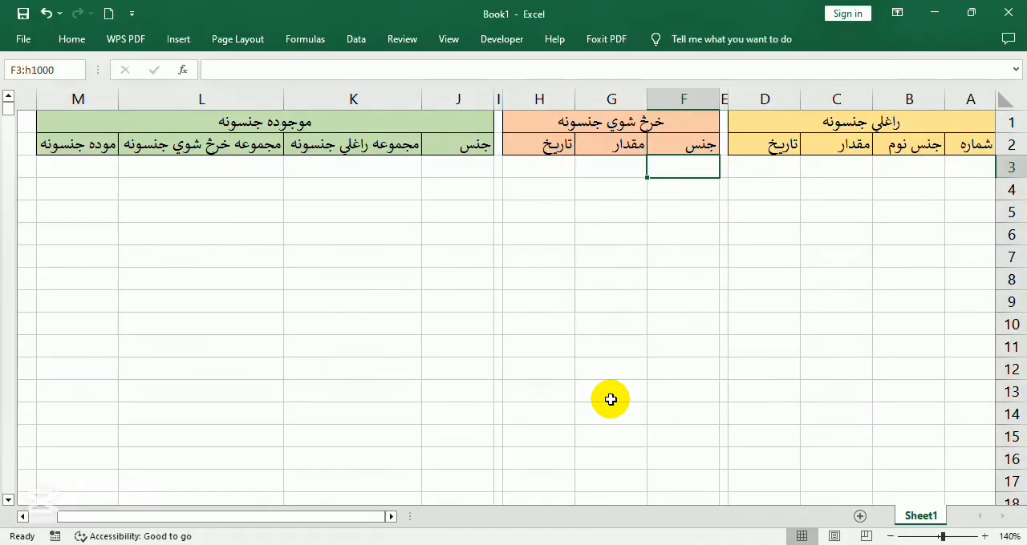
{"action": "key", "text": "Return"}
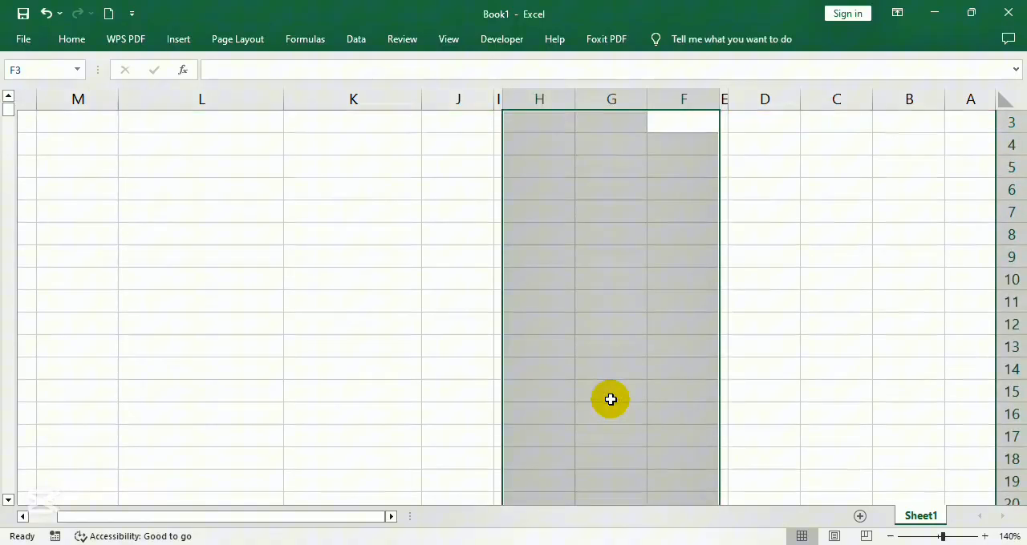
{"action": "left_click", "coordinate": [78, 39]}
{"action": "left_click", "coordinate": [589, 64]}
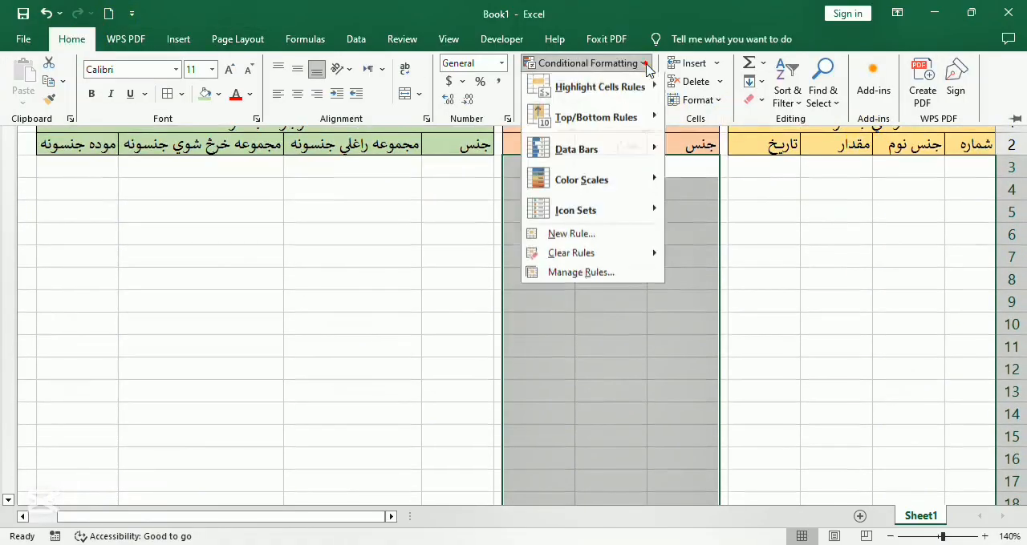
{"action": "left_click", "coordinate": [610, 237]}
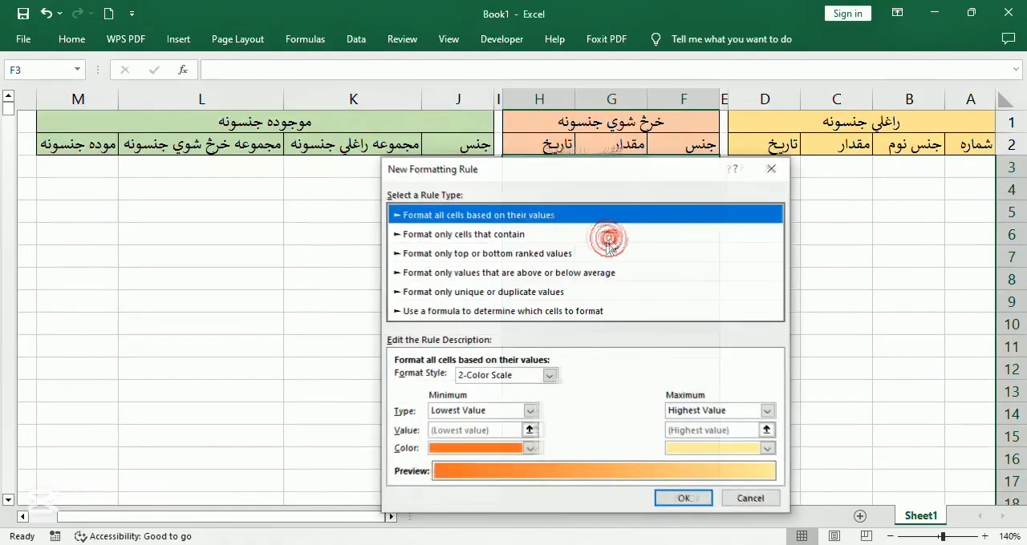
{"action": "left_click", "coordinate": [492, 314]}
{"action": "left_click_drag", "start_coordinate": [548, 170], "coordinate": [472, 142]}
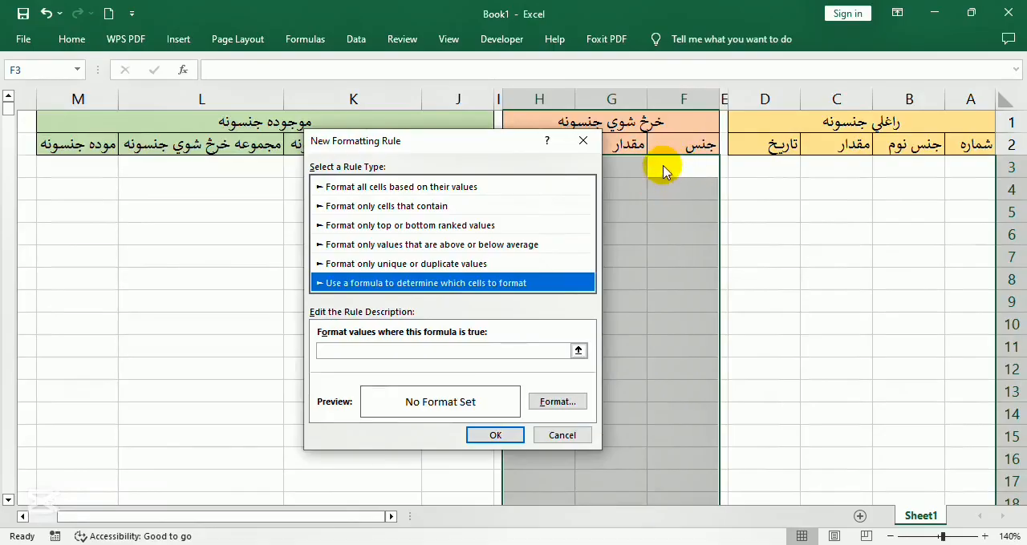
{"action": "left_click", "coordinate": [356, 351]}
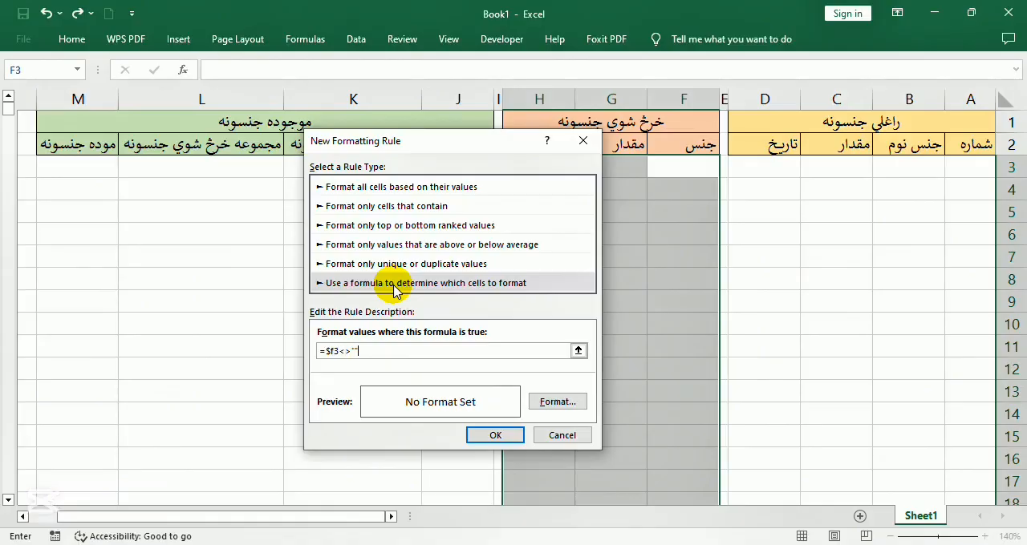
Give the sold-items rule an outline border and apply it to the selected range
{"action": "left_click", "coordinate": [557, 402]}
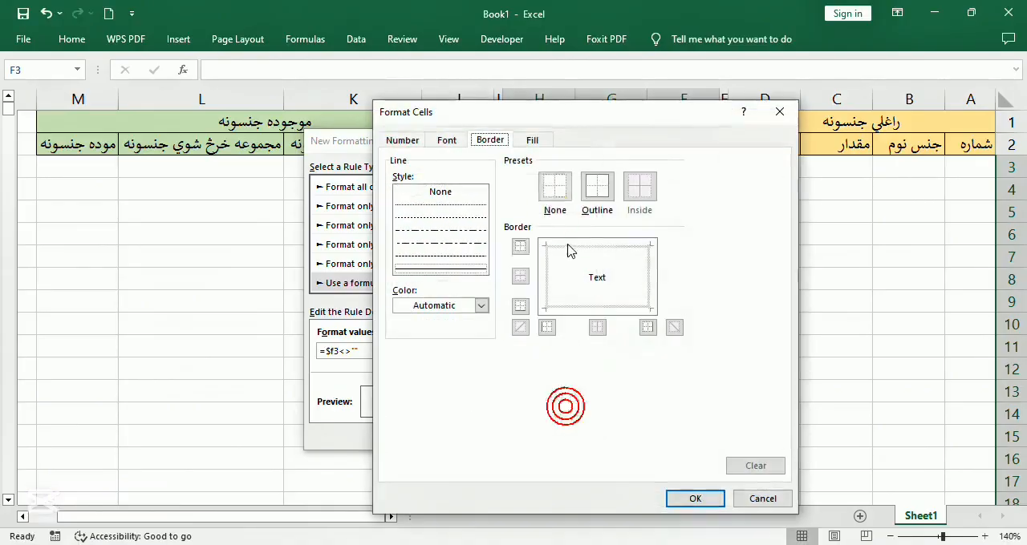
{"action": "left_click", "coordinate": [597, 188]}
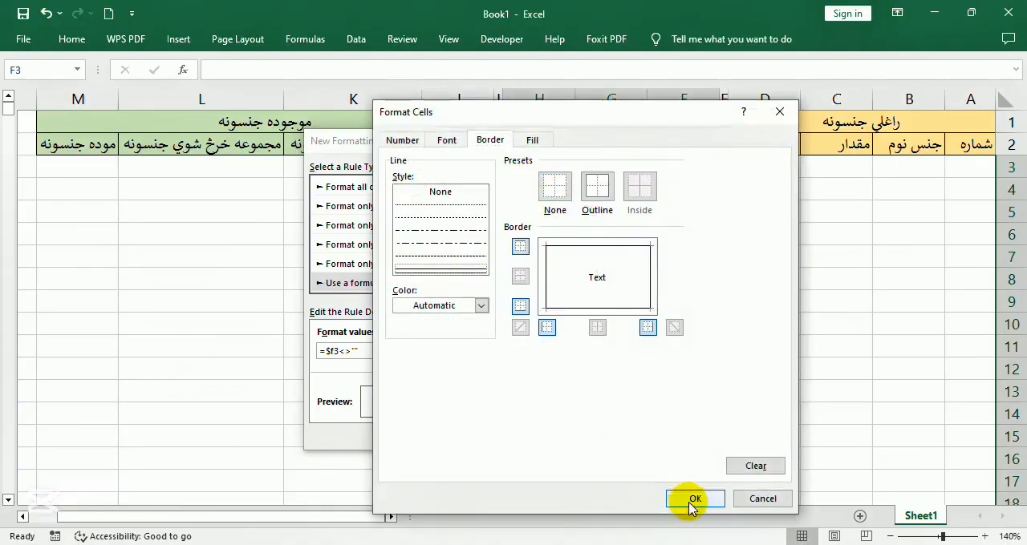
{"action": "left_click", "coordinate": [690, 500]}
{"action": "left_click", "coordinate": [501, 436]}
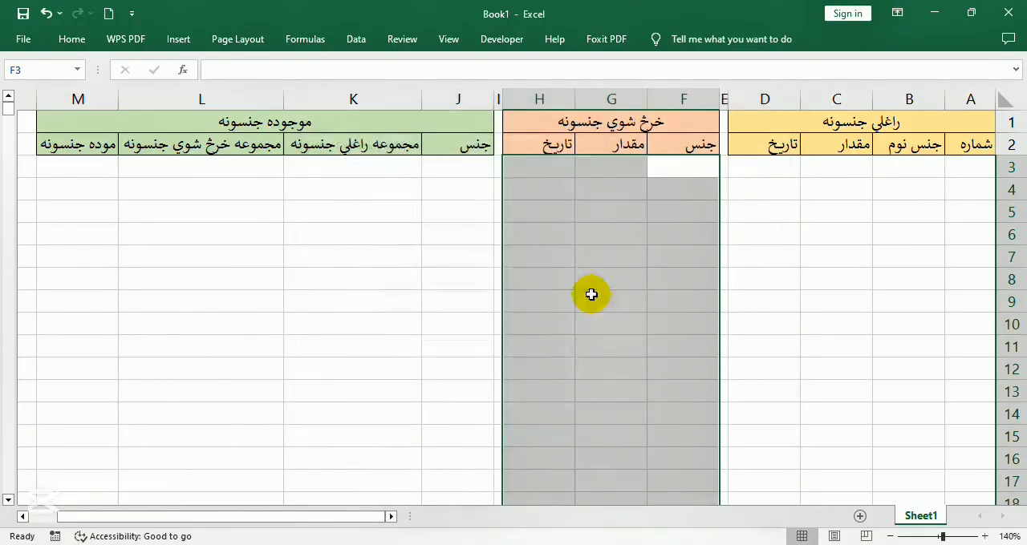
Start a formula-based conditional formatting rule for the in-stock range J3:M100 with the formula =$j3<>""
{"action": "left_click", "coordinate": [458, 166]}
{"action": "left_click", "coordinate": [50, 69]}
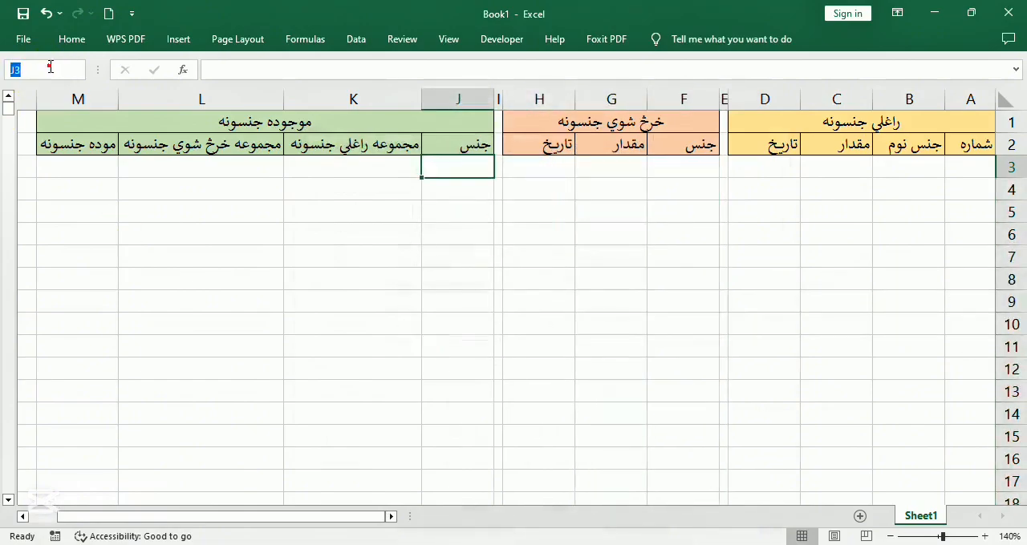
{"action": "left_click", "coordinate": [50, 69]}
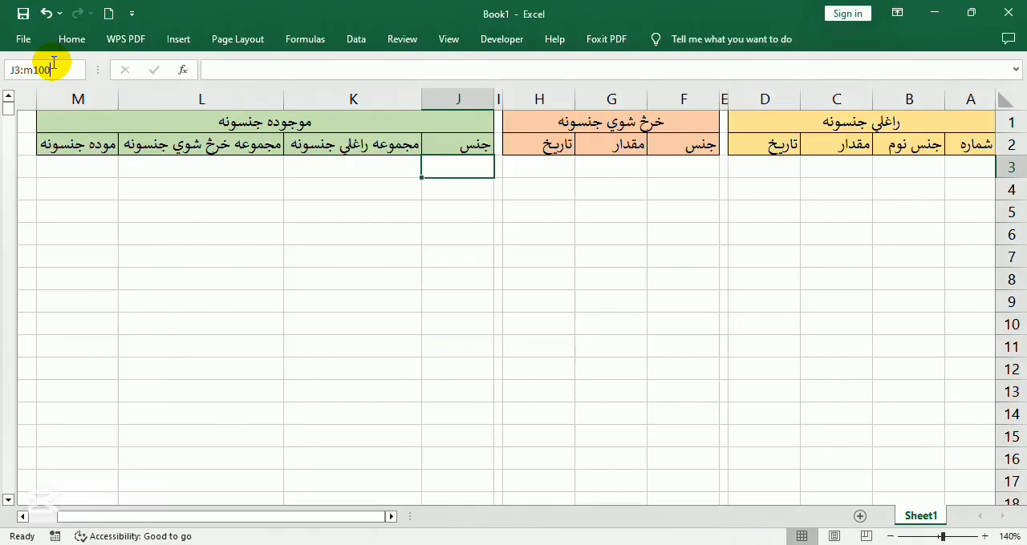
{"action": "type", "text": ":m100"}
{"action": "key", "text": "Return"}
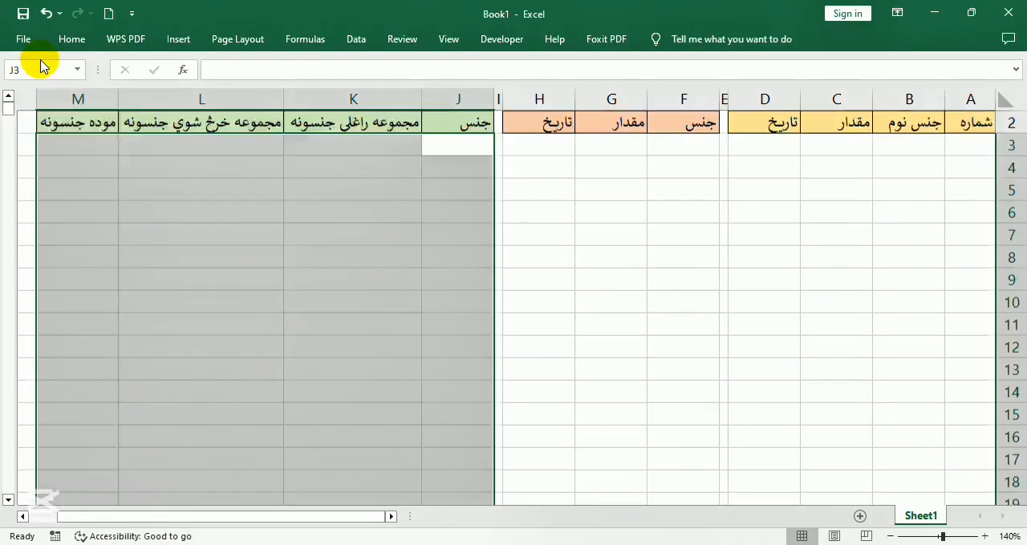
{"action": "scroll", "coordinate": [103, 86], "scroll_direction": "up", "scroll_amount": 1}
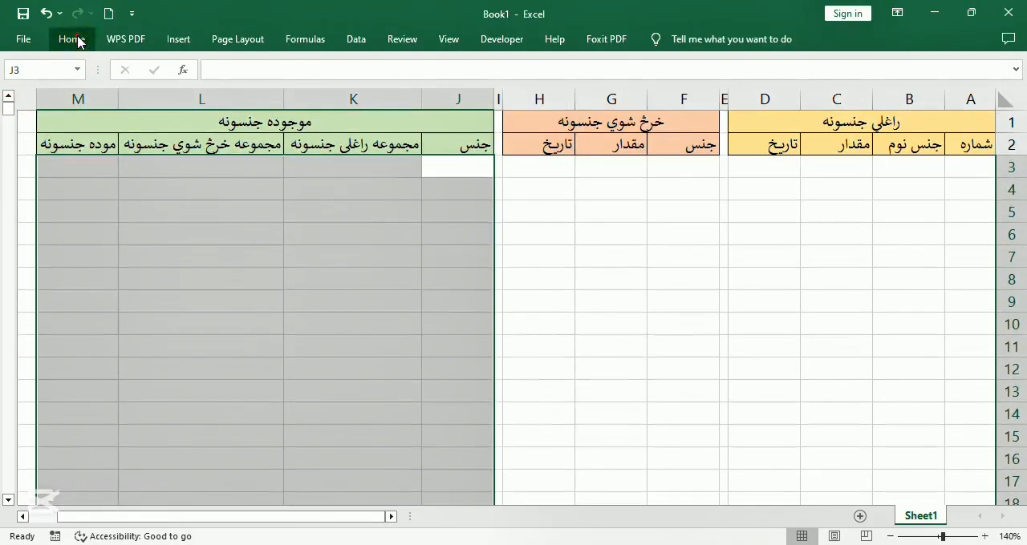
{"action": "left_click", "coordinate": [75, 39]}
{"action": "left_click", "coordinate": [638, 64]}
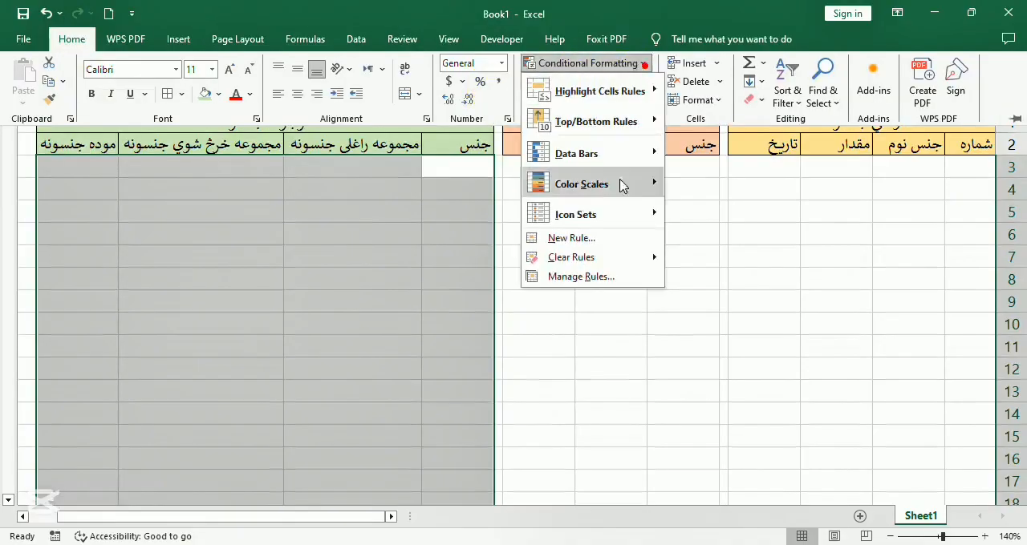
{"action": "left_click", "coordinate": [590, 238]}
{"action": "left_click", "coordinate": [374, 265]}
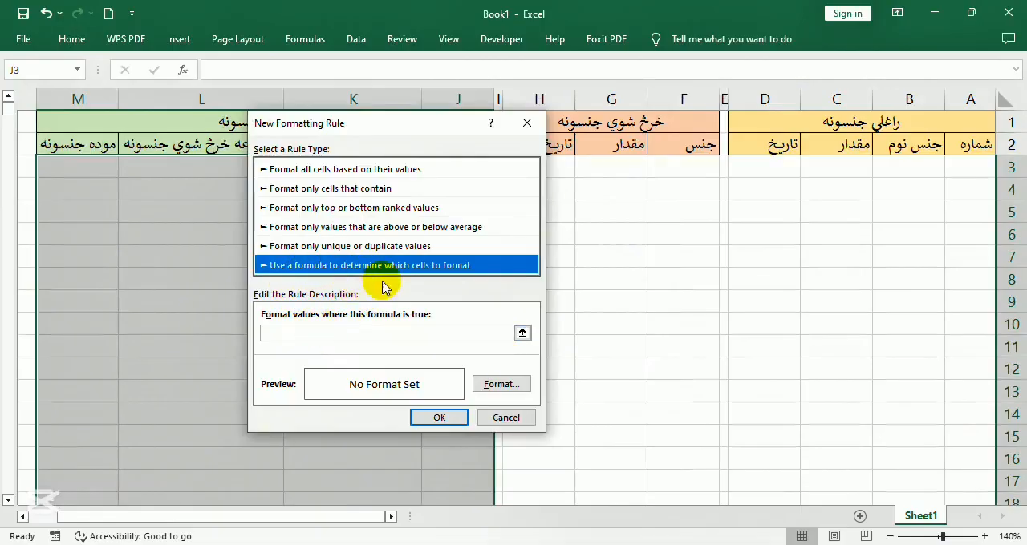
{"action": "left_click", "coordinate": [393, 332]}
{"action": "left_click_drag", "start_coordinate": [430, 136], "coordinate": [199, 130]}
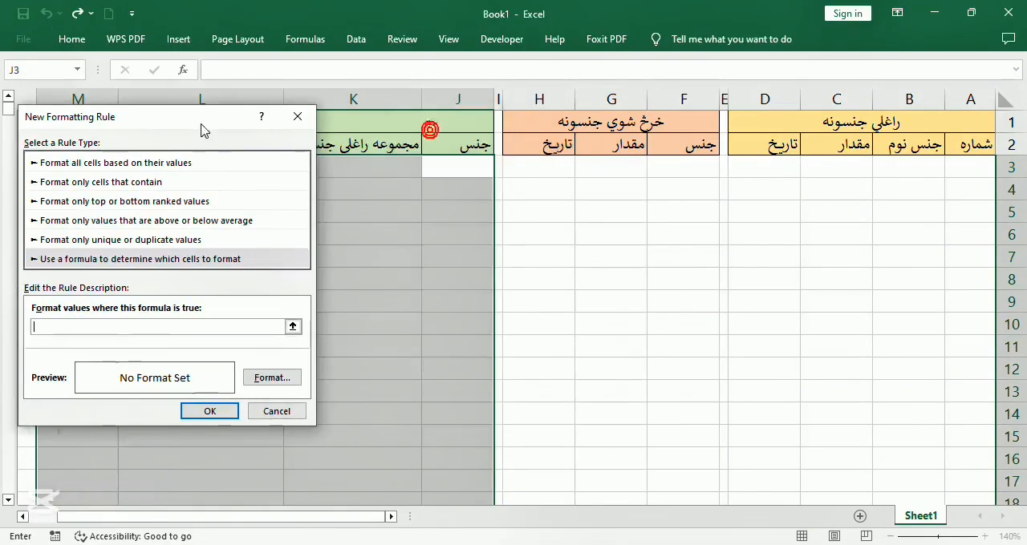
{"action": "type", "text": "="}
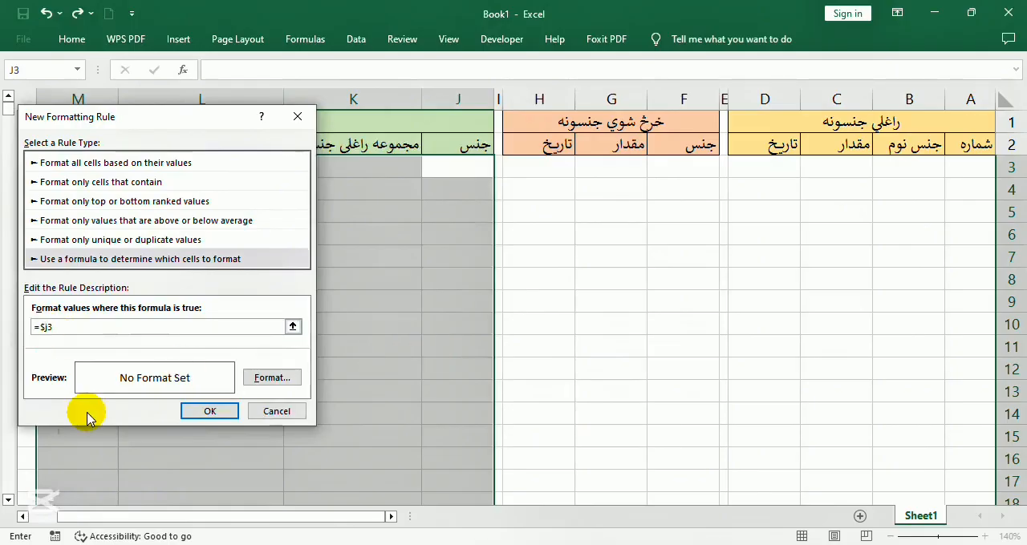
{"action": "left_click", "coordinate": [82, 325]}
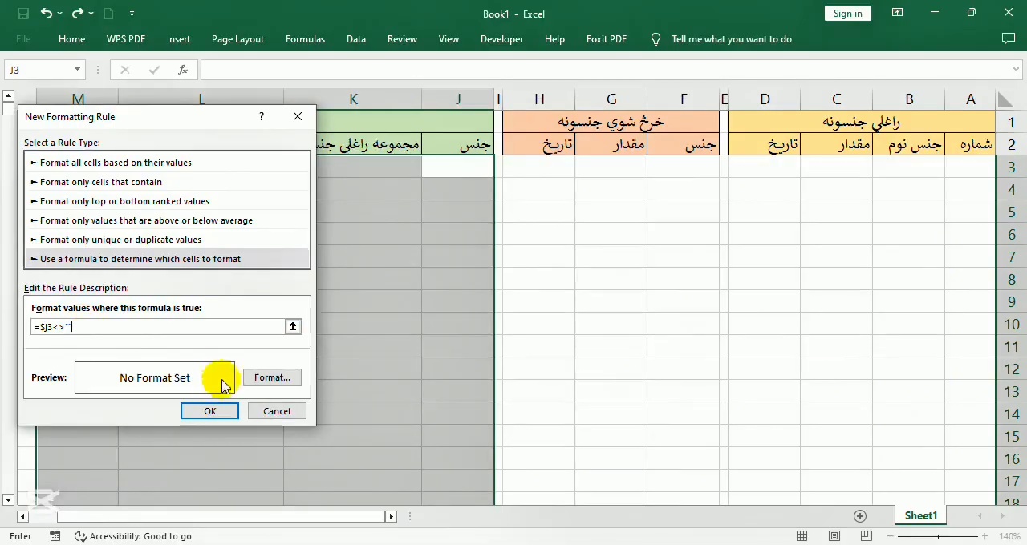
Give the in-stock rule an outline border and apply it to the selected range
{"action": "left_click", "coordinate": [272, 377]}
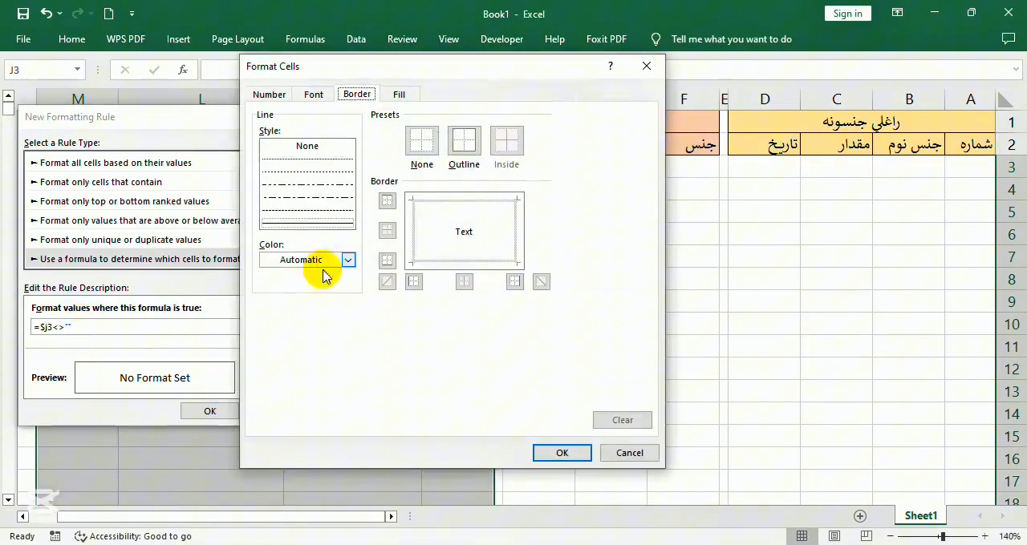
{"action": "left_click", "coordinate": [464, 142]}
{"action": "left_click", "coordinate": [561, 452]}
{"action": "left_click", "coordinate": [210, 410]}
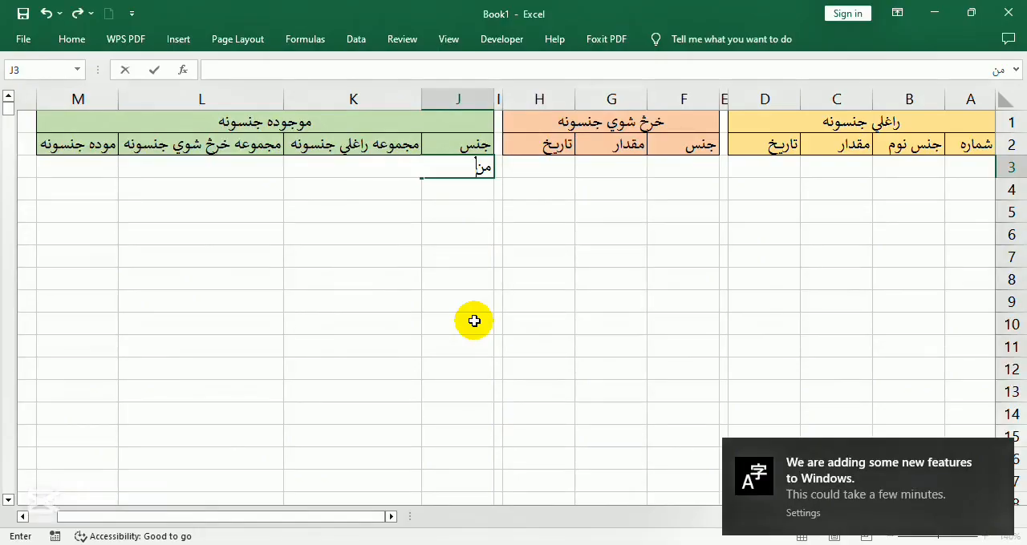
Enter the in-stock item names کمپیوټر, ریم, هارډیسک, کیبورد and سکرین in J3:J7
{"action": "key", "text": "BackSpace"}
{"action": "key", "text": "BackSpace"}
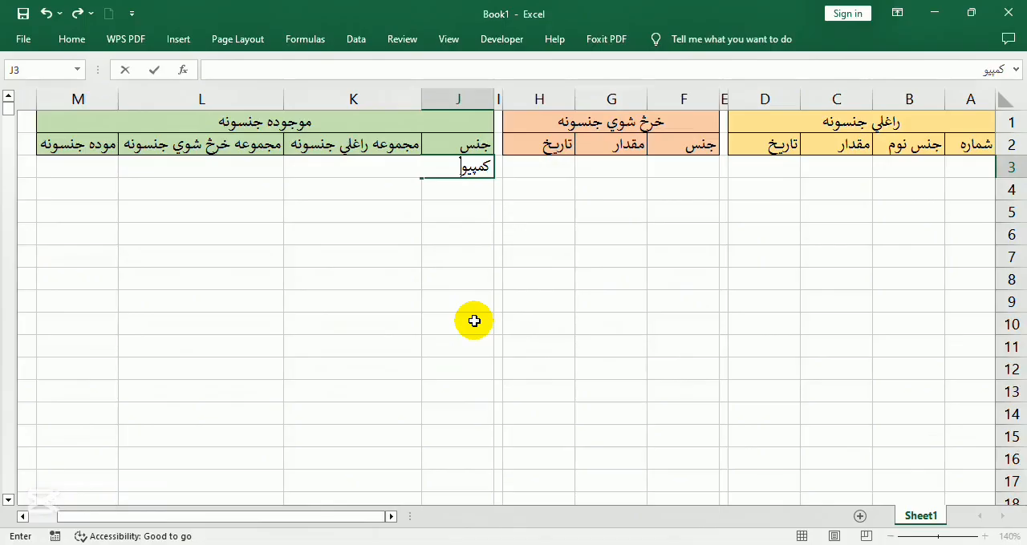
{"action": "type", "text": "ر"}
{"action": "key", "text": "Return"}
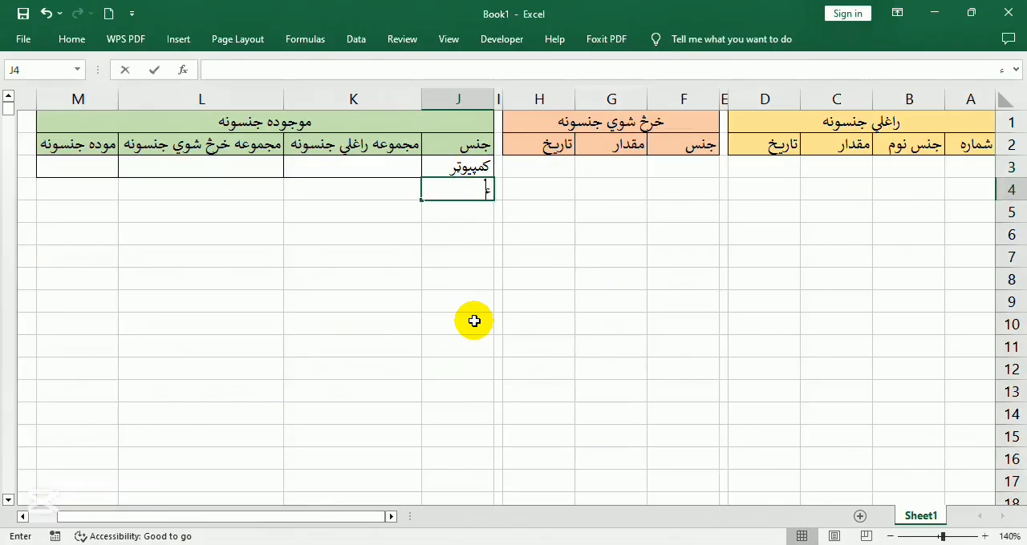
{"action": "type", "text": "ریم"}
{"action": "key", "text": "Return"}
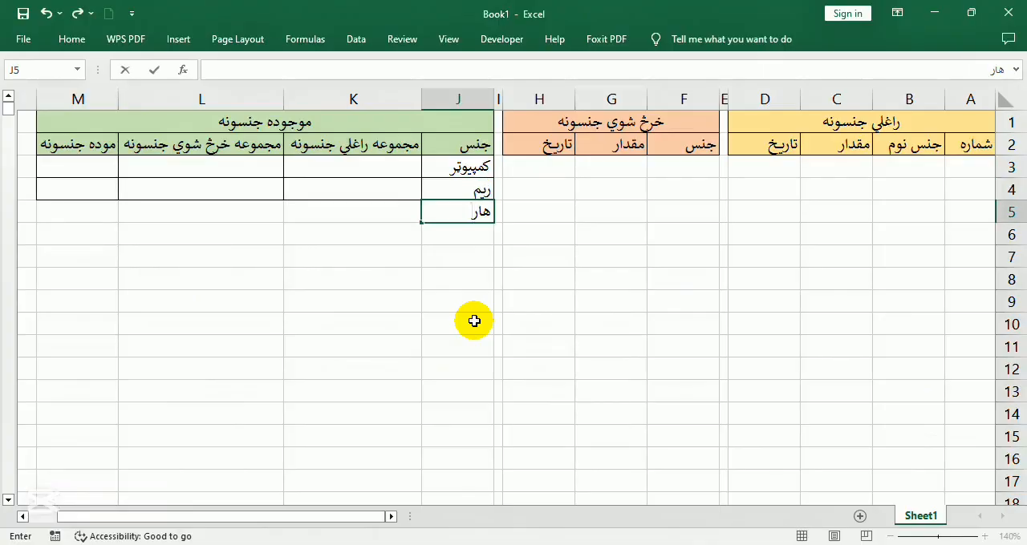
{"action": "type", "text": "هاردیسک"}
{"action": "key", "text": "Return"}
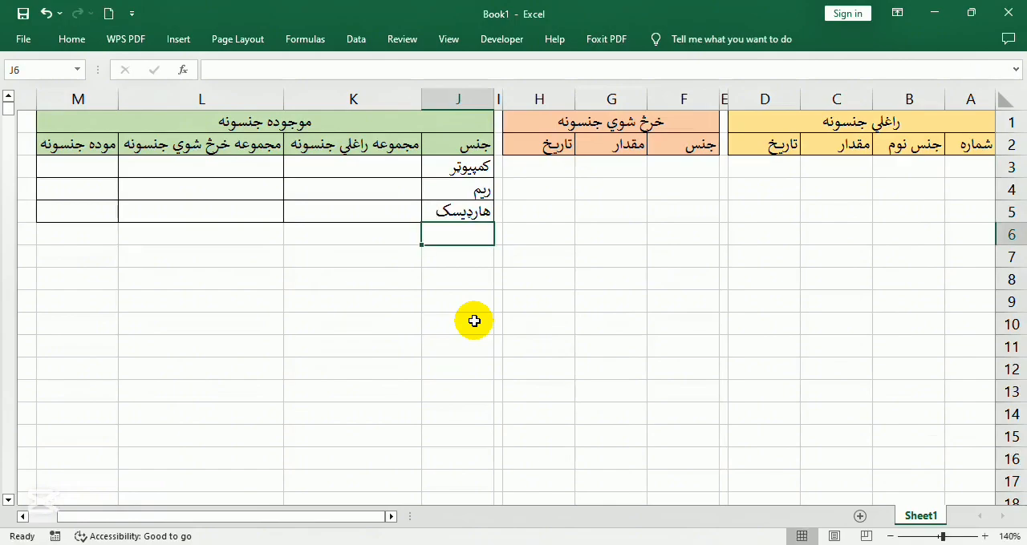
{"action": "type", "text": "کیبور"}
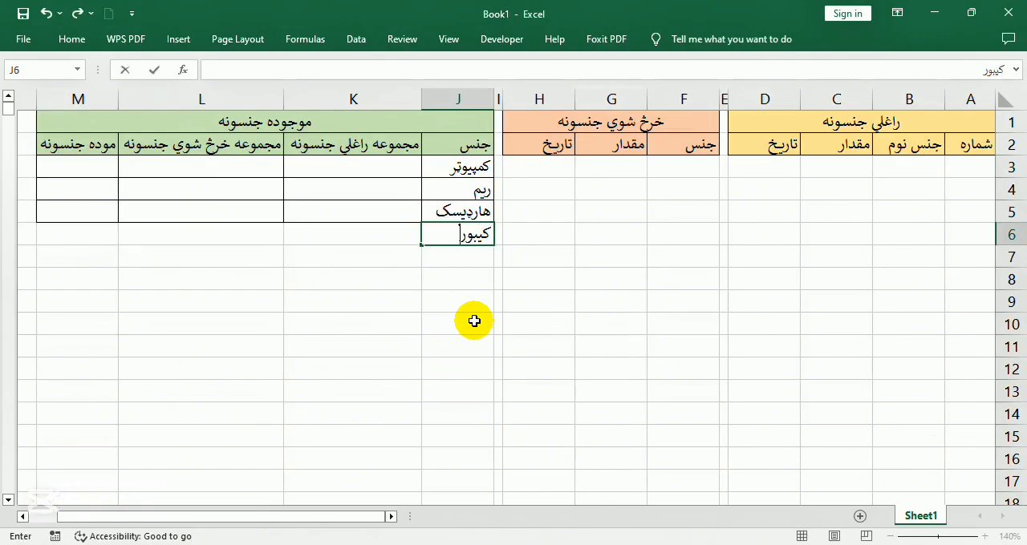
{"action": "type", "text": "د"}
{"action": "key", "text": "Return"}
{"action": "type", "text": "سکر"}
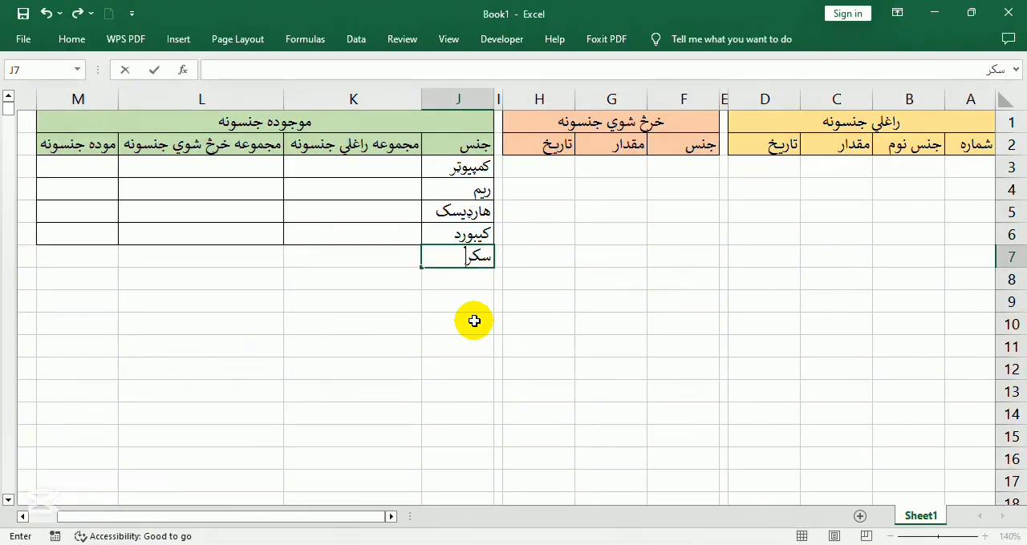
{"action": "type", "text": "ین"}
{"action": "key", "text": "Return"}
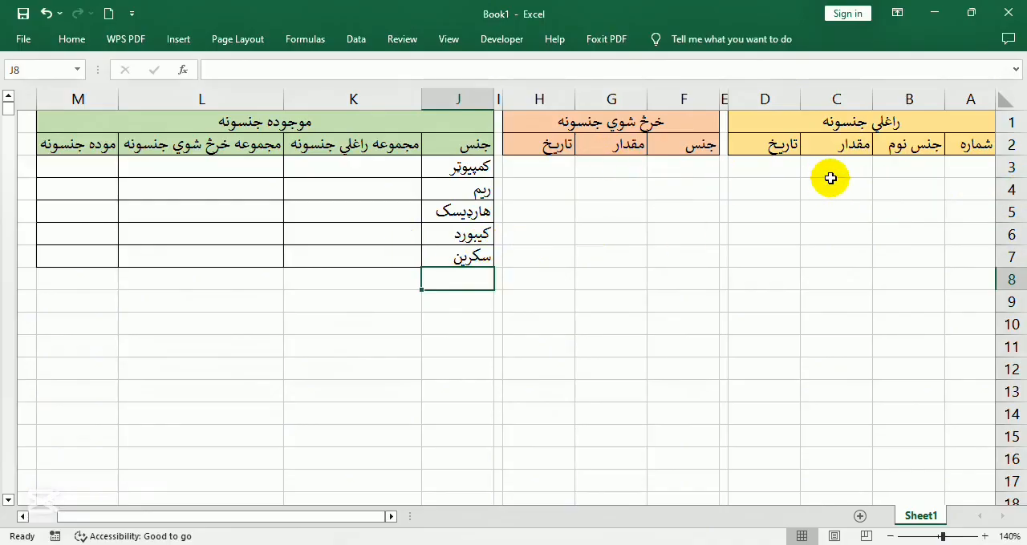
Add a list data validation to B3:B1000 with the source =$J$3:$J$100
{"action": "left_click", "coordinate": [907, 167]}
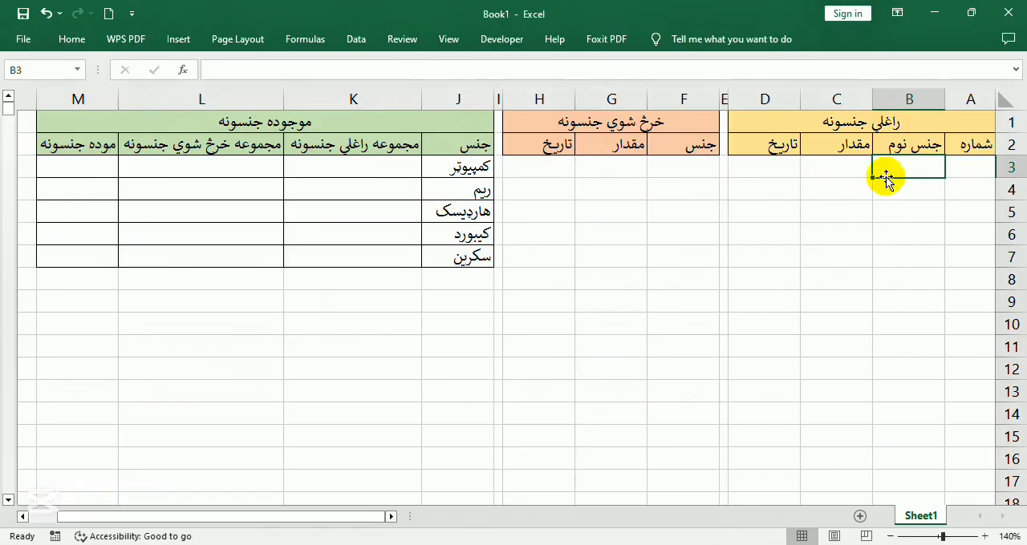
{"action": "left_click", "coordinate": [16, 70]}
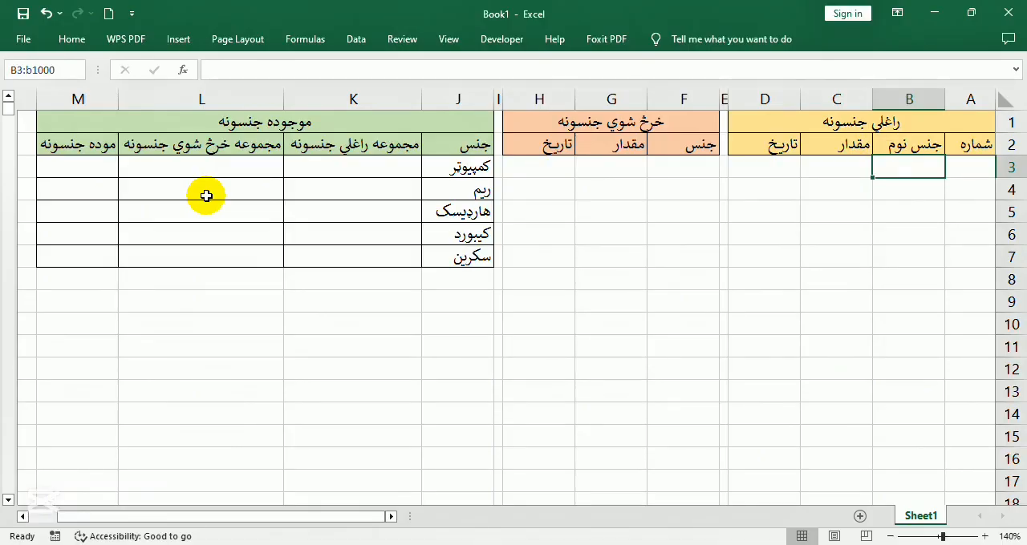
{"action": "key", "text": "Return"}
{"action": "left_click", "coordinate": [70, 45]}
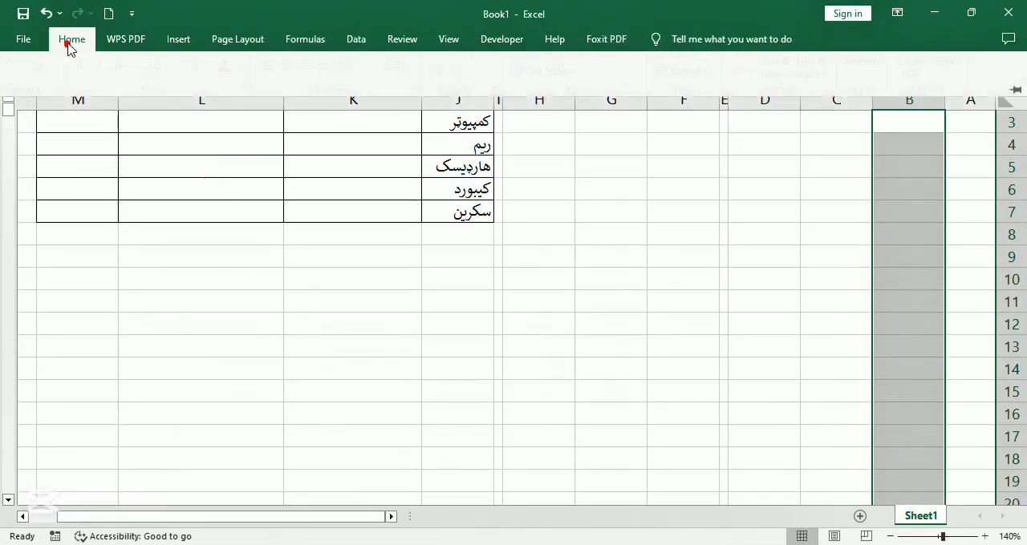
{"action": "left_click", "coordinate": [358, 36]}
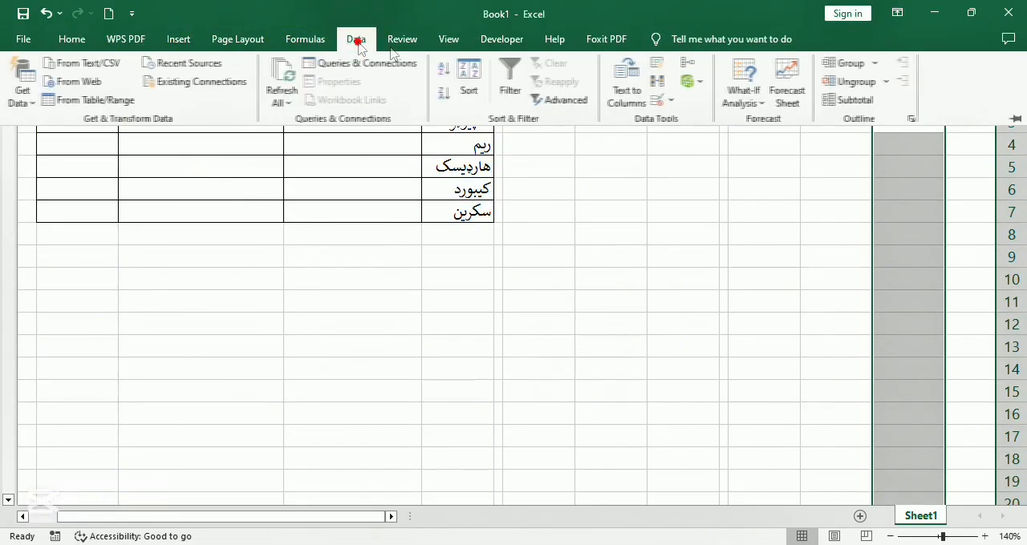
{"action": "left_click", "coordinate": [657, 100]}
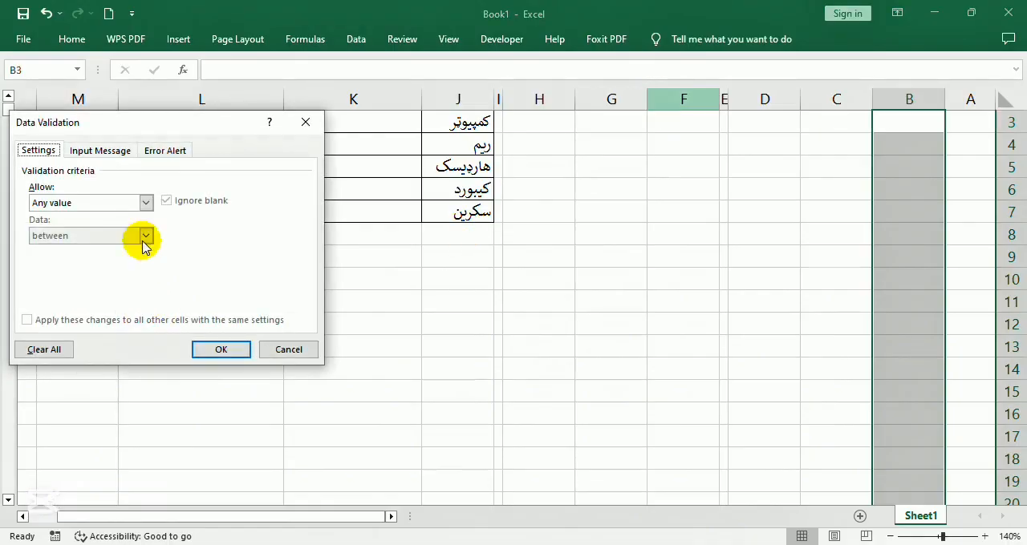
{"action": "left_click", "coordinate": [146, 204]}
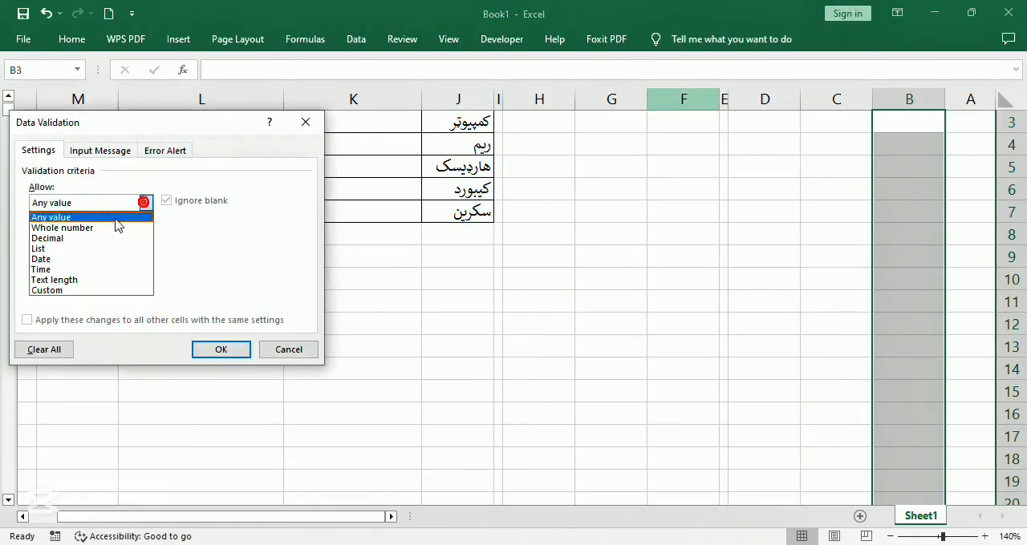
{"action": "left_click", "coordinate": [80, 248]}
{"action": "left_click_drag", "start_coordinate": [180, 141], "coordinate": [608, 255]}
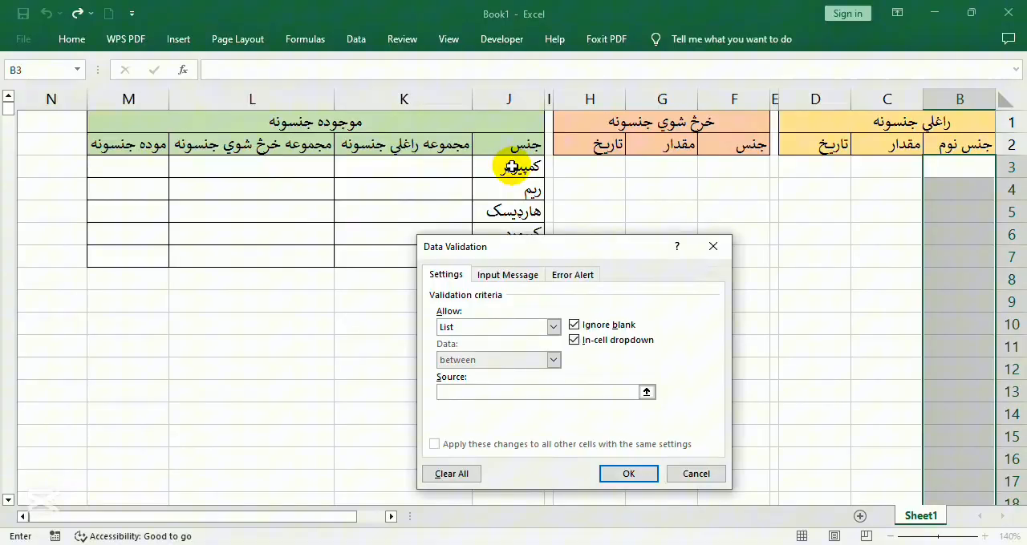
{"action": "left_click", "coordinate": [511, 166]}
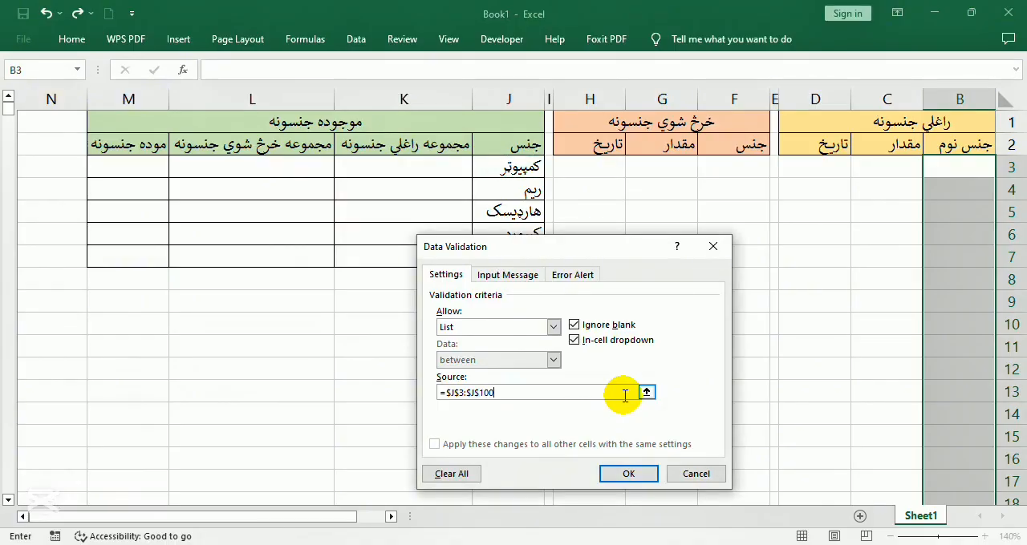
{"action": "left_click", "coordinate": [628, 474]}
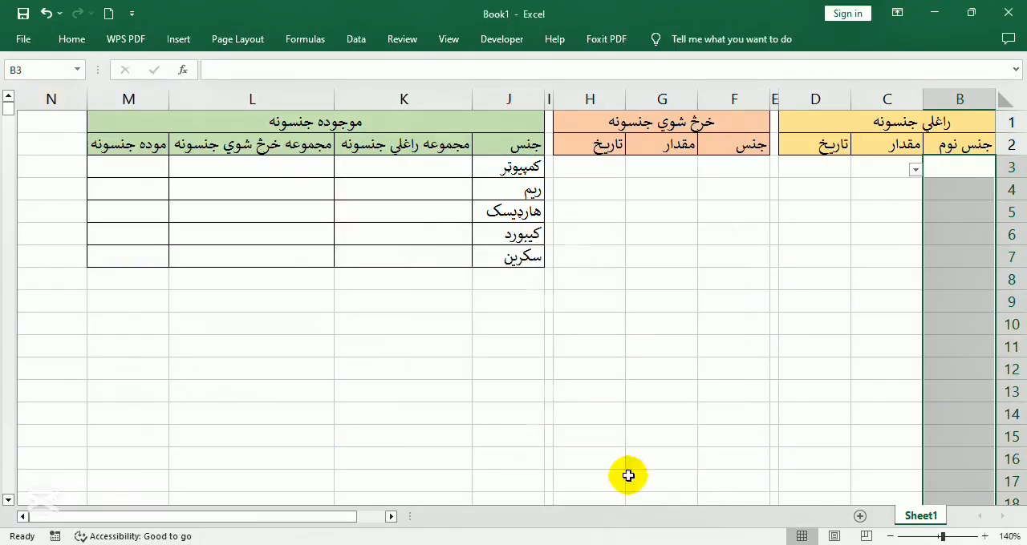
Examine the item choices offered by the dropdown list in B3 of the received-items table
{"action": "left_click", "coordinate": [946, 196]}
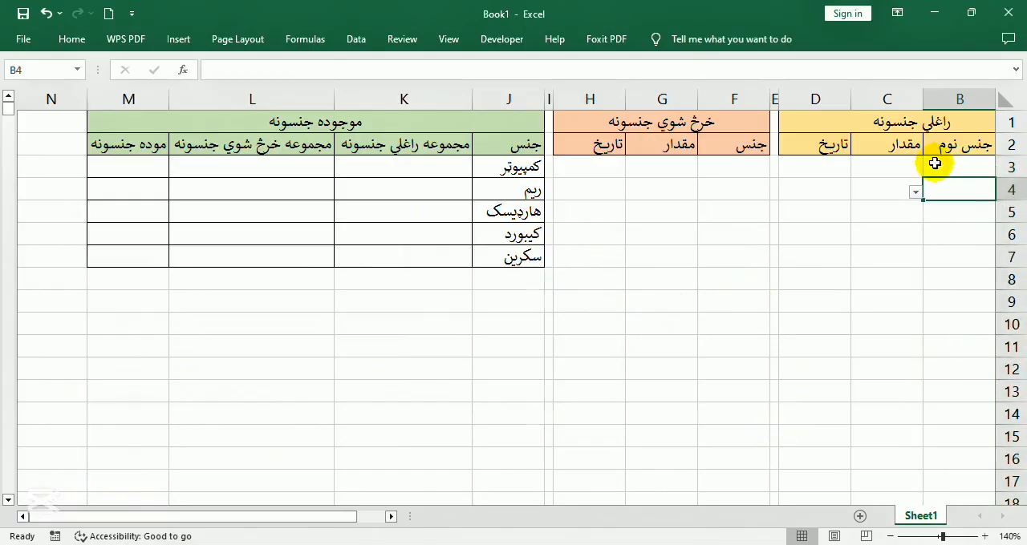
{"action": "left_click", "coordinate": [937, 163]}
{"action": "left_click", "coordinate": [915, 169]}
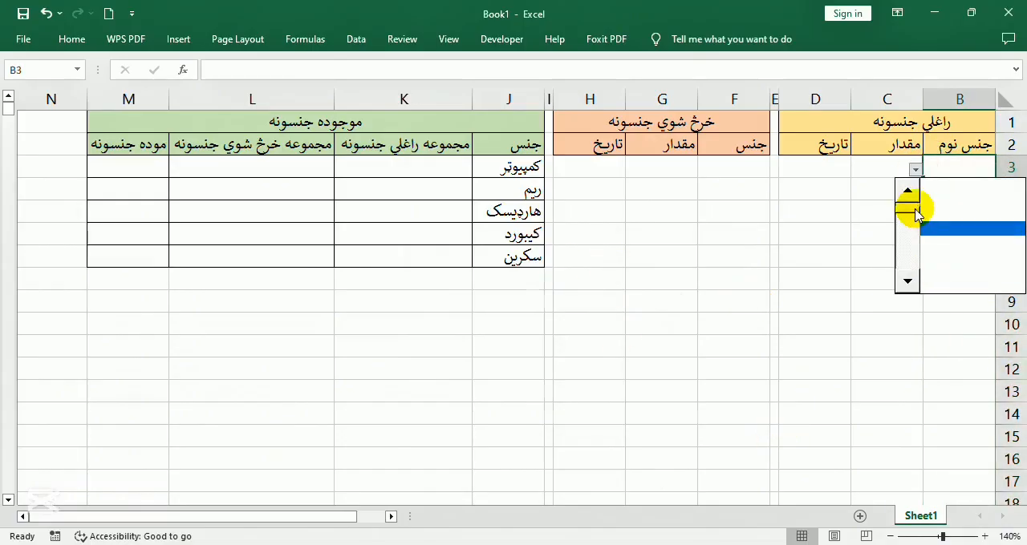
{"action": "left_click", "coordinate": [869, 290]}
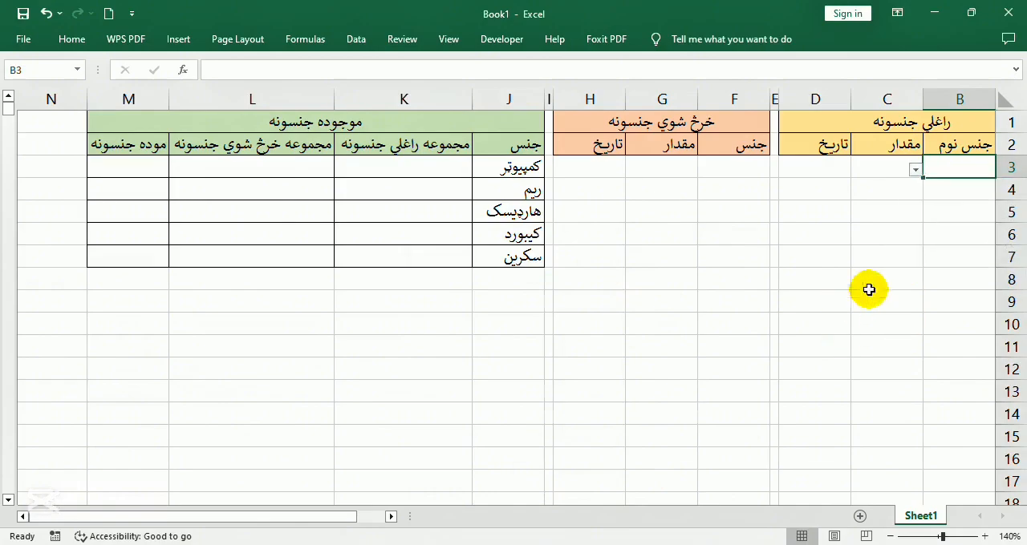
{"action": "left_click", "coordinate": [502, 282]}
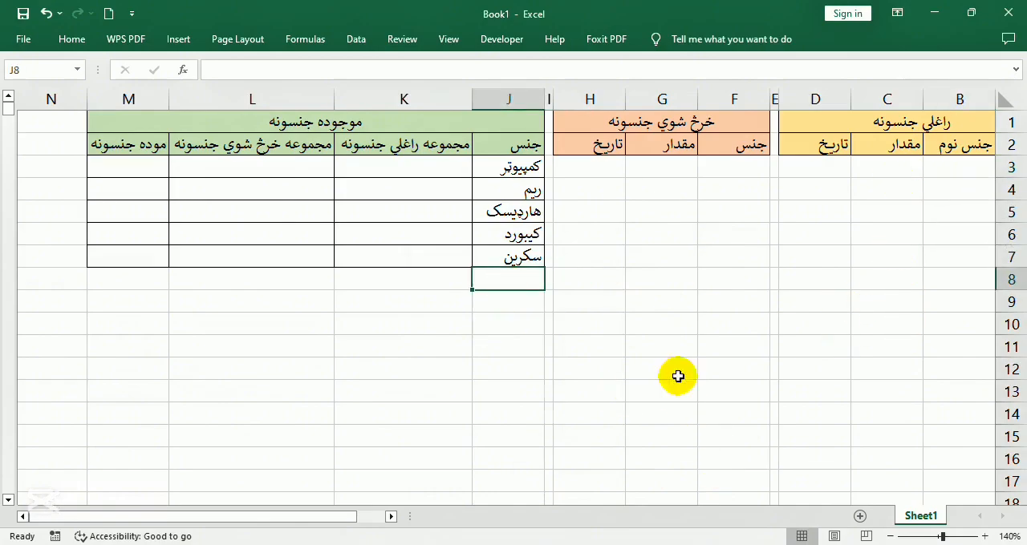
{"action": "left_click", "coordinate": [934, 170]}
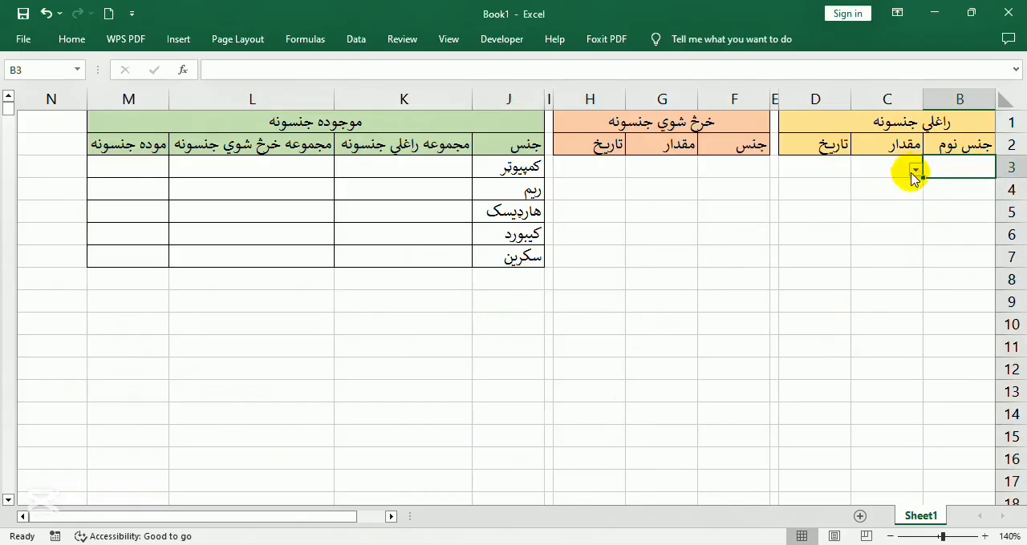
{"action": "left_click", "coordinate": [914, 171]}
{"action": "left_click", "coordinate": [908, 199]}
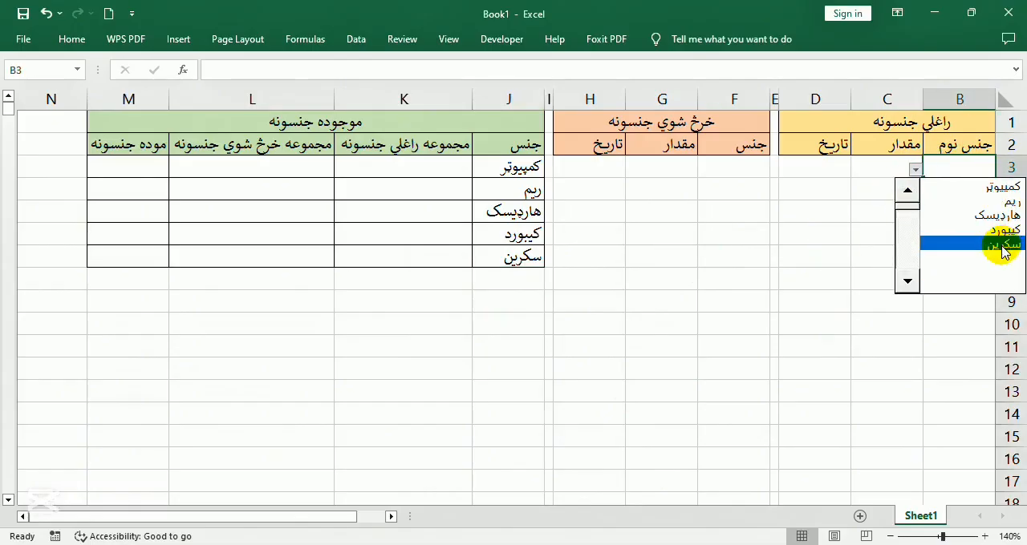
Add the item موس in J8 below the last in-stock item name
{"action": "left_click", "coordinate": [511, 280]}
{"action": "left_click", "coordinate": [511, 281]}
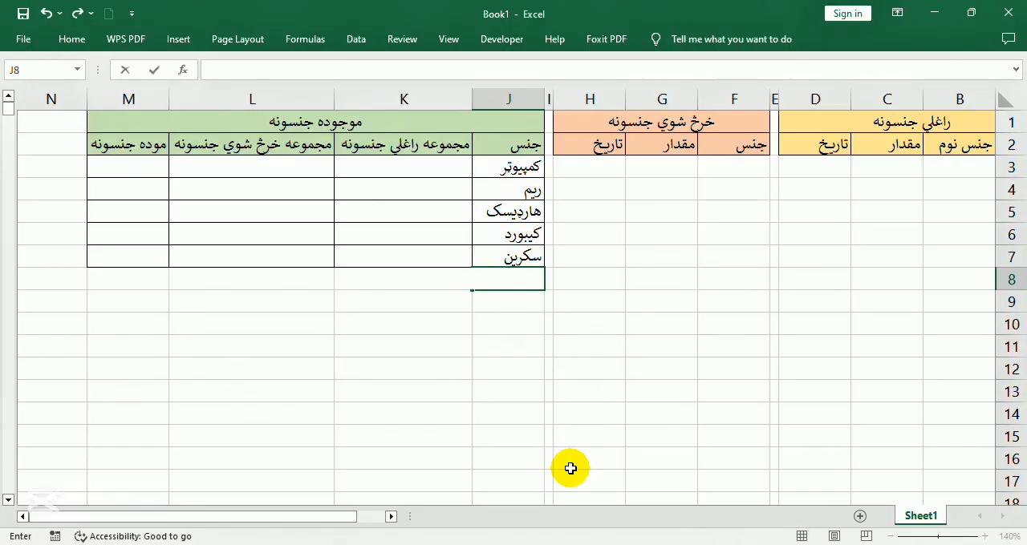
{"action": "type", "text": "موس"}
{"action": "key", "text": "Return"}
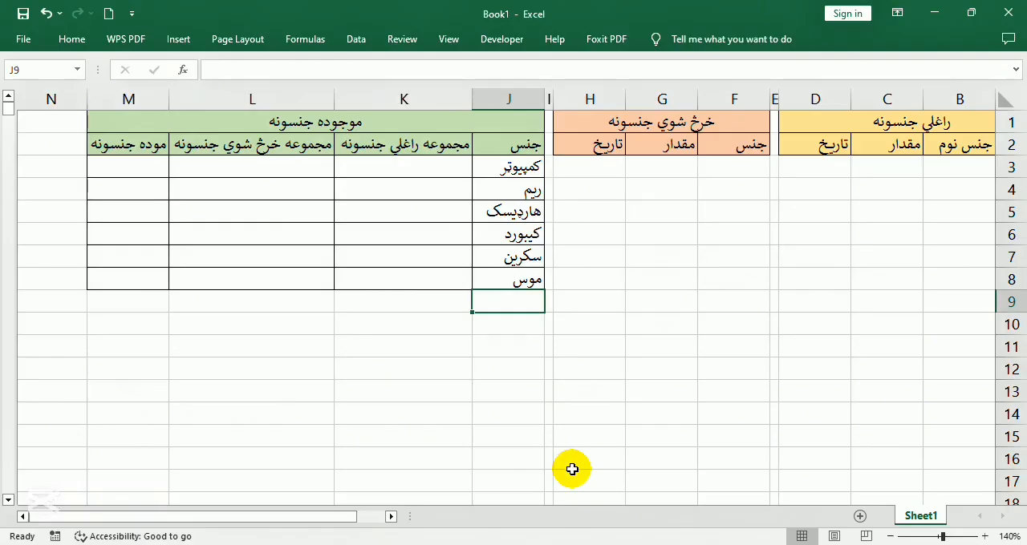
Check the item dropdown in B3 of the received-items table for the newly added item موس
{"action": "left_click", "coordinate": [938, 164]}
{"action": "left_click", "coordinate": [915, 170]}
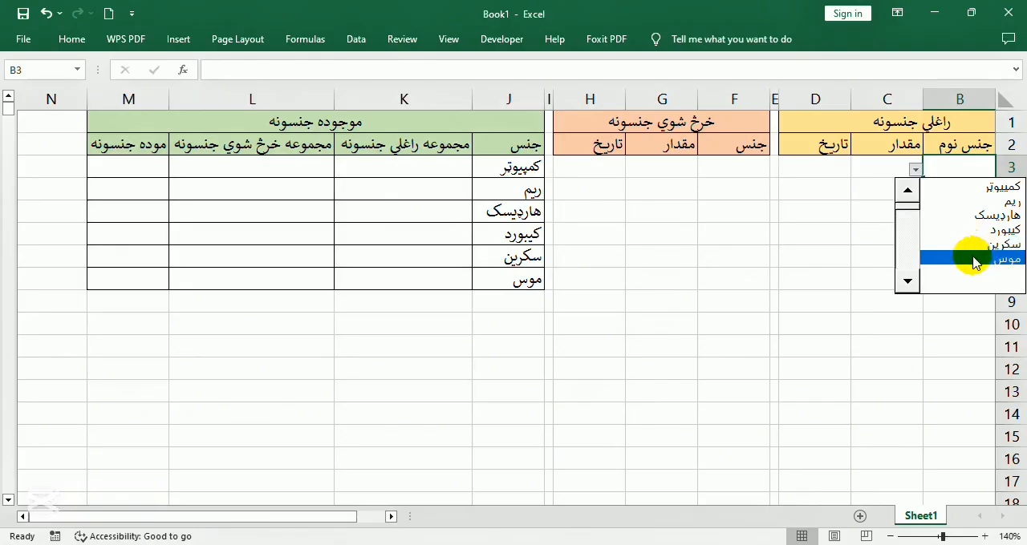
{"action": "left_click", "coordinate": [701, 167]}
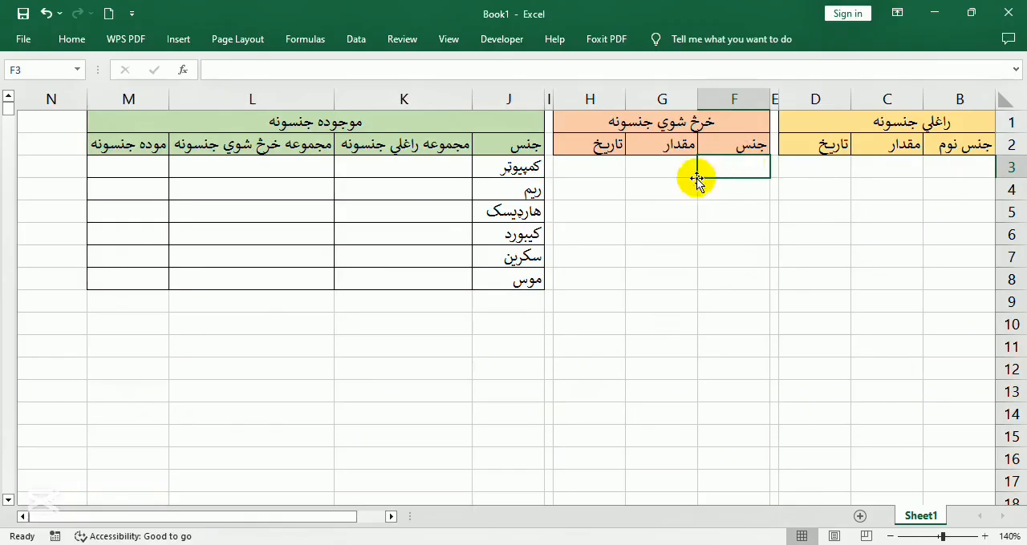
Copy B3 and paste only its data validation onto F3:F1000 in the sold-items table
{"action": "left_click", "coordinate": [954, 172]}
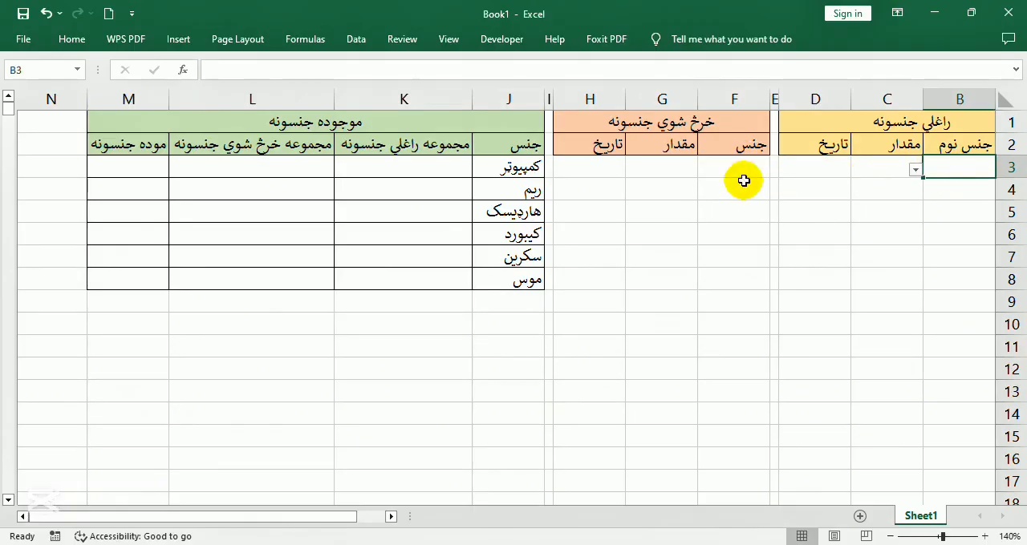
{"action": "right_click", "coordinate": [936, 167]}
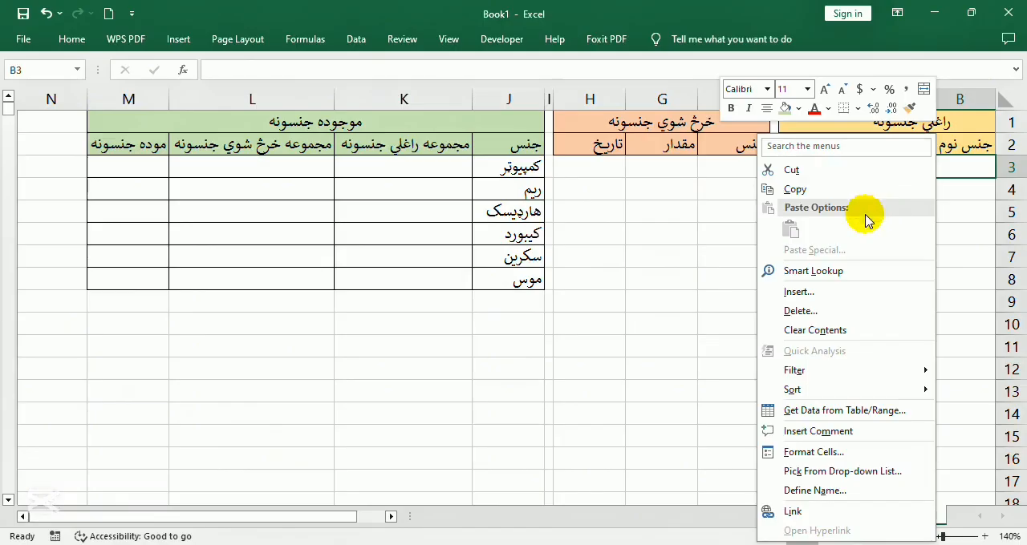
{"action": "left_click", "coordinate": [836, 188]}
{"action": "left_click", "coordinate": [735, 171]}
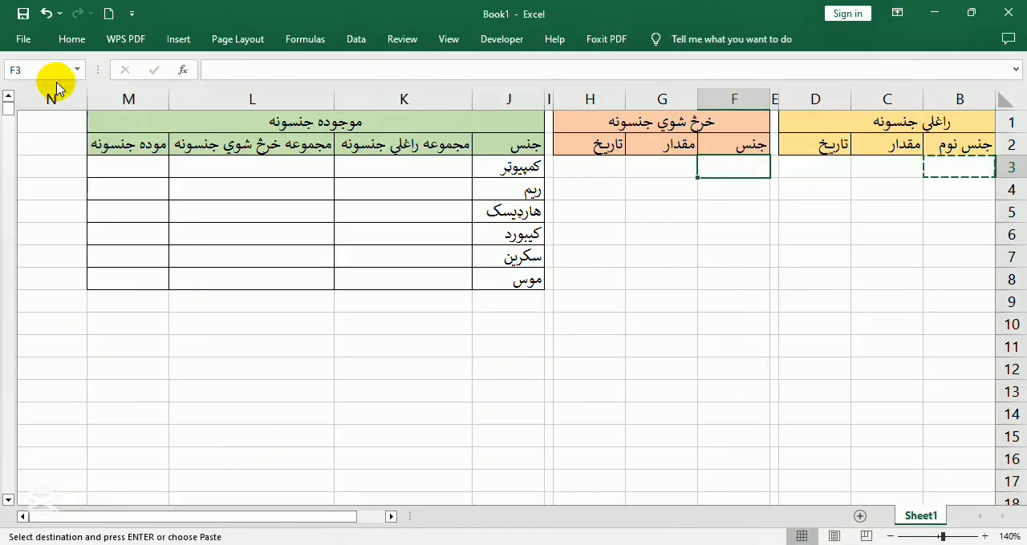
{"action": "left_click", "coordinate": [32, 70]}
{"action": "left_click", "coordinate": [37, 72]}
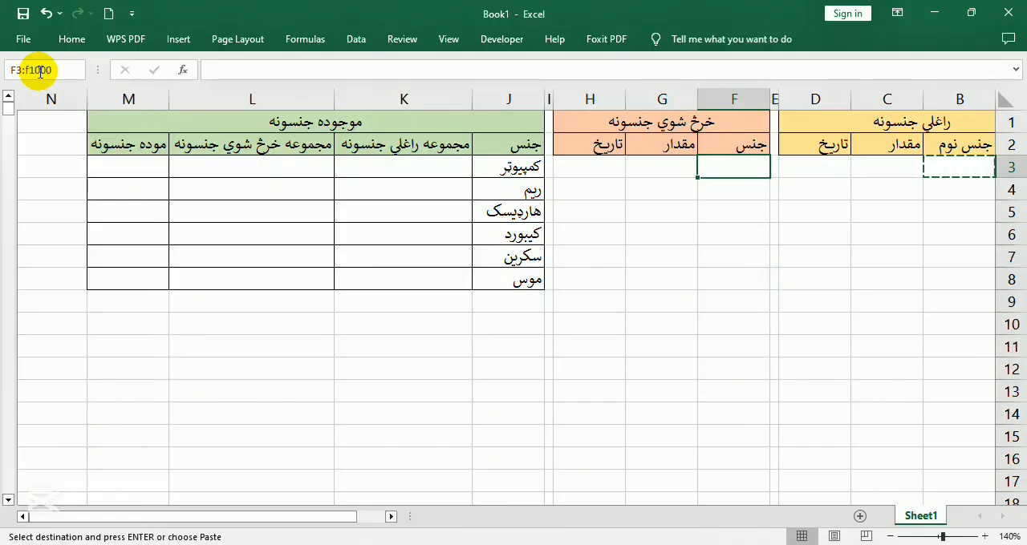
{"action": "key", "text": "Return"}
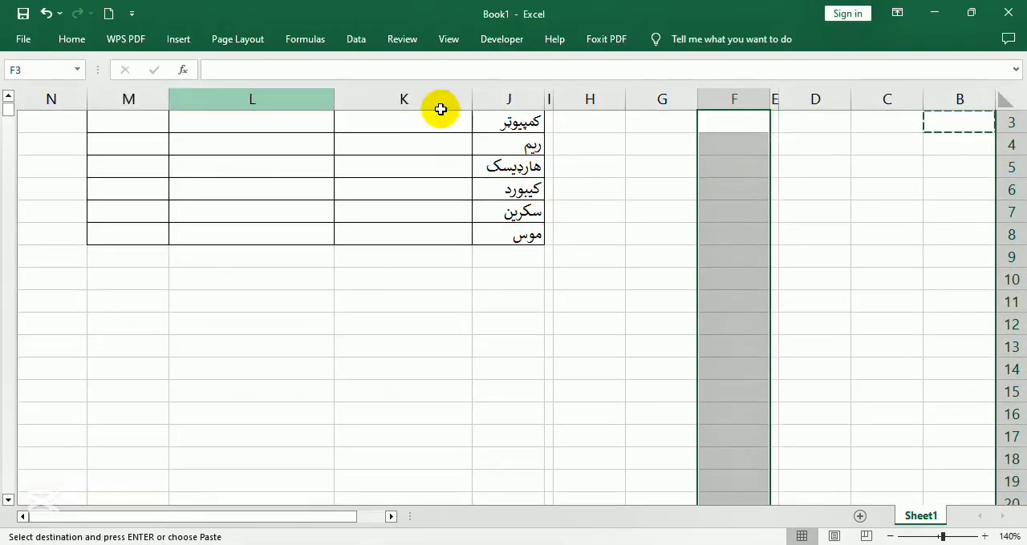
{"action": "scroll", "coordinate": [441, 109], "scroll_direction": "up", "scroll_amount": 1}
{"action": "left_click", "coordinate": [71, 39]}
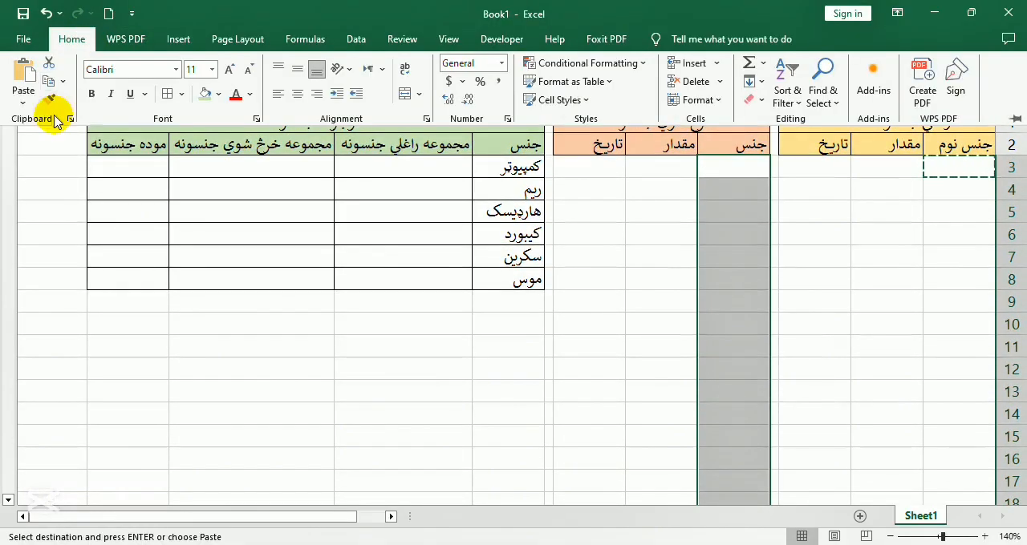
{"action": "left_click", "coordinate": [23, 99]}
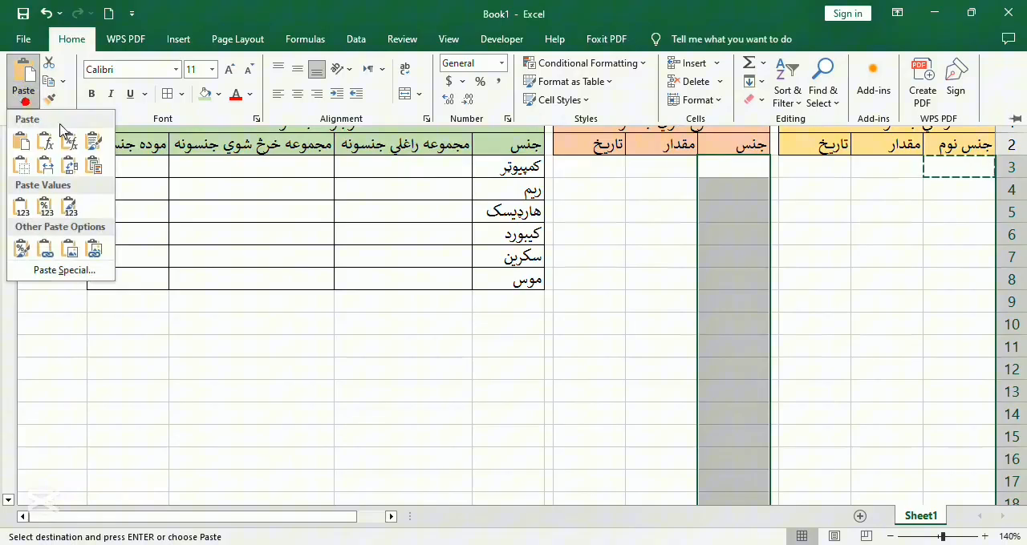
{"action": "left_click", "coordinate": [69, 270]}
{"action": "left_click", "coordinate": [455, 390]}
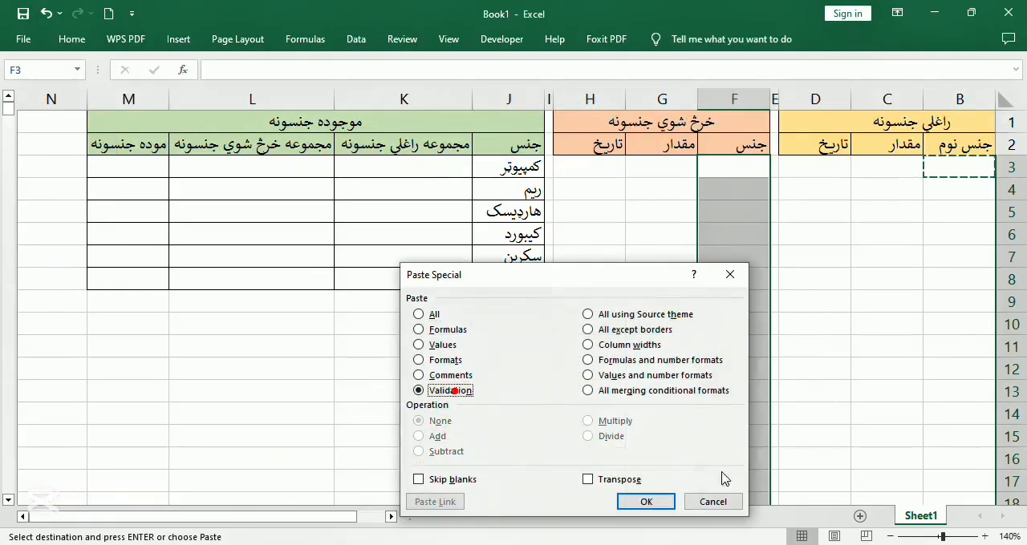
{"action": "left_click", "coordinate": [646, 502]}
Examine the item choices offered by the dropdown list in F3 of the sold-items table
{"action": "left_click", "coordinate": [729, 232]}
{"action": "left_click", "coordinate": [709, 170]}
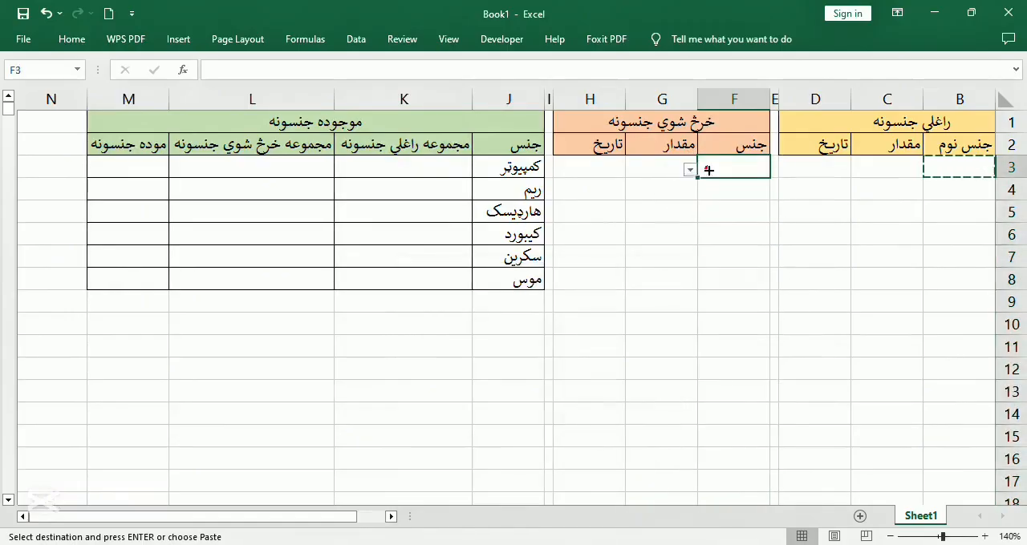
{"action": "left_click", "coordinate": [689, 170]}
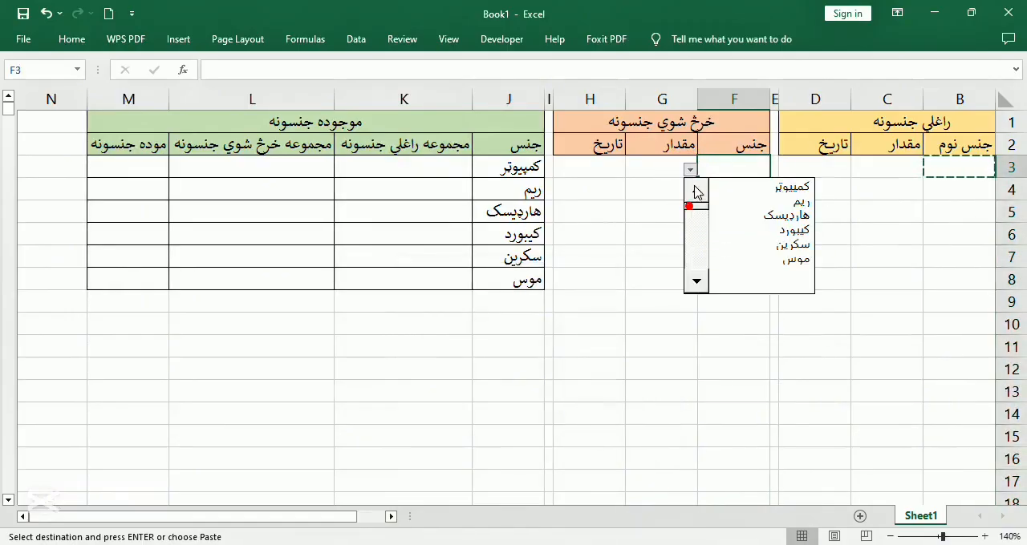
{"action": "left_click", "coordinate": [692, 316]}
{"action": "left_click", "coordinate": [601, 213]}
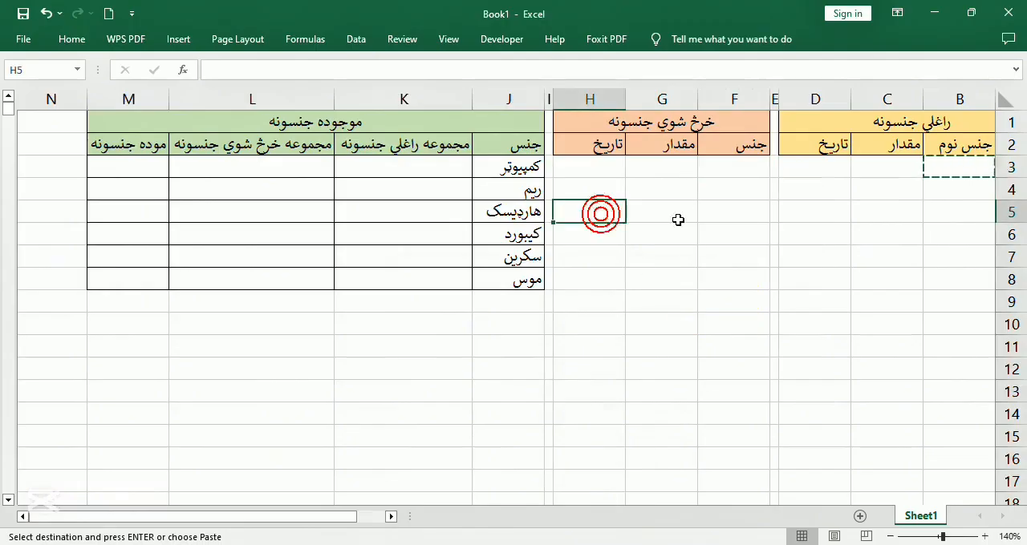
Choose کمپیوټر from the dropdown list in B3 as the first received item
{"action": "left_click", "coordinate": [878, 168]}
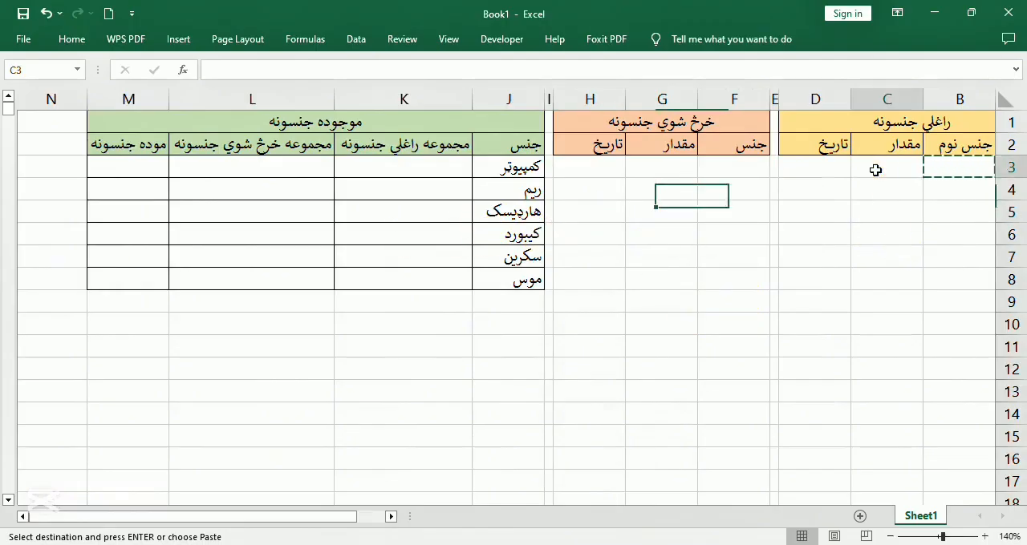
{"action": "left_click", "coordinate": [959, 168]}
{"action": "left_click", "coordinate": [915, 170]}
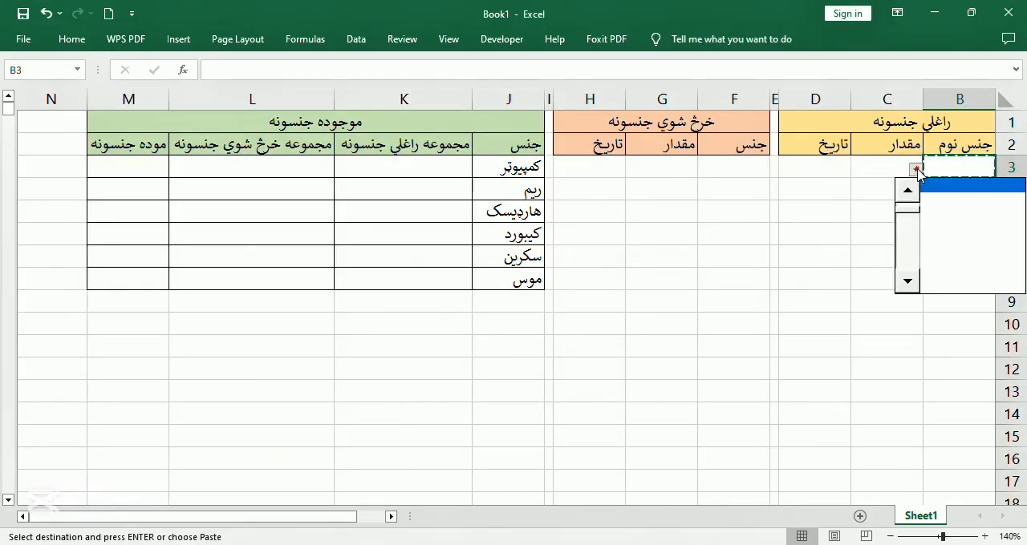
{"action": "left_click", "coordinate": [915, 170]}
{"action": "left_click", "coordinate": [915, 170]}
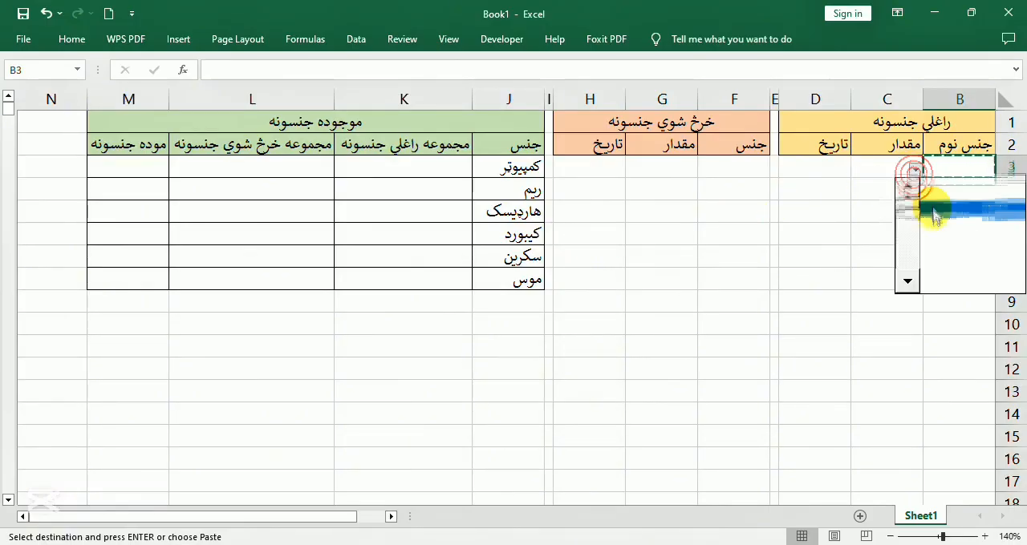
{"action": "left_click", "coordinate": [906, 209]}
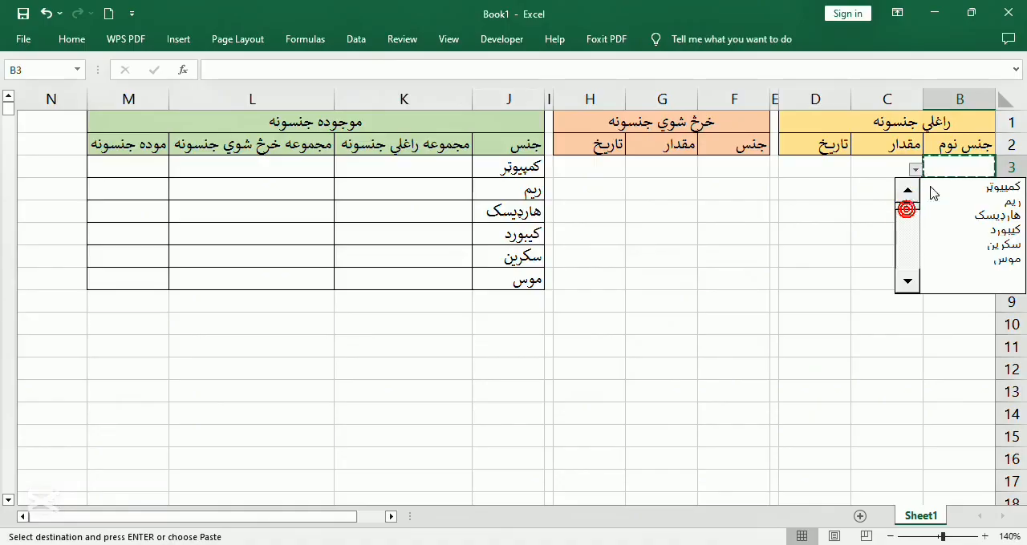
{"action": "left_click", "coordinate": [933, 189]}
Enter the row numbers 1 and 2 in A3 and A4 of the received-items table
{"action": "left_click_drag", "start_coordinate": [315, 515], "coordinate": [489, 536]}
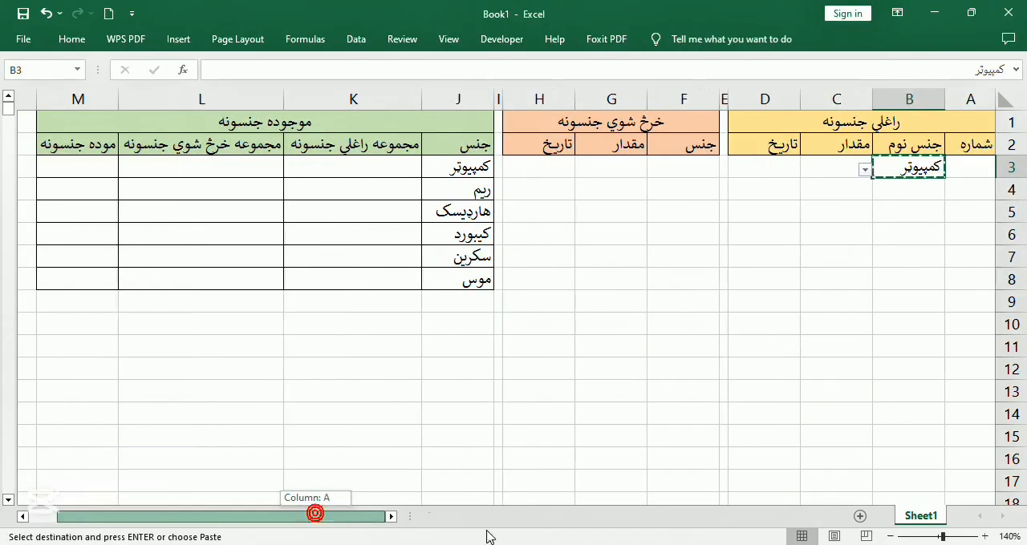
{"action": "left_click", "coordinate": [971, 166]}
{"action": "type", "text": "1"}
{"action": "key", "text": "ctrl+Return"}
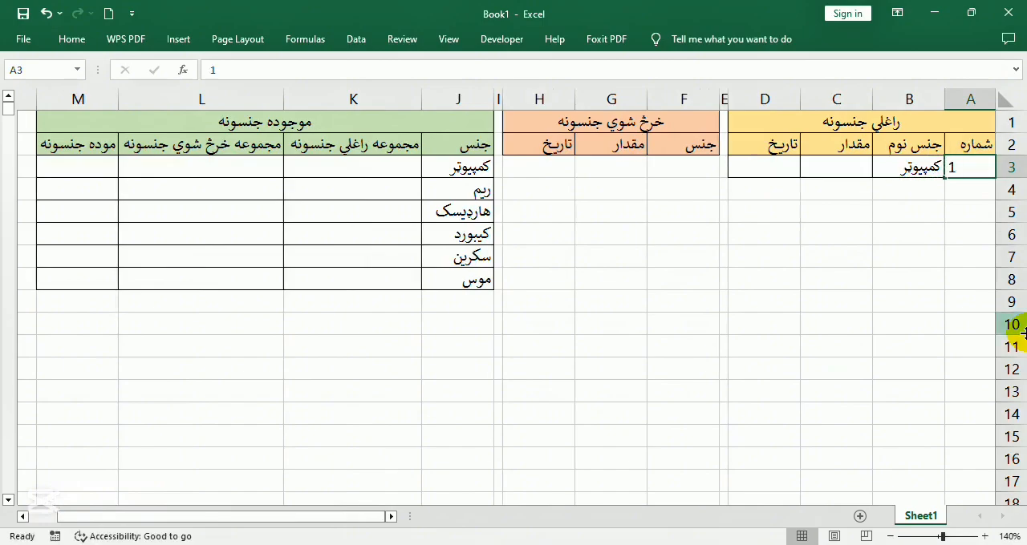
{"action": "key", "text": "Return"}
{"action": "key", "text": "Return"}
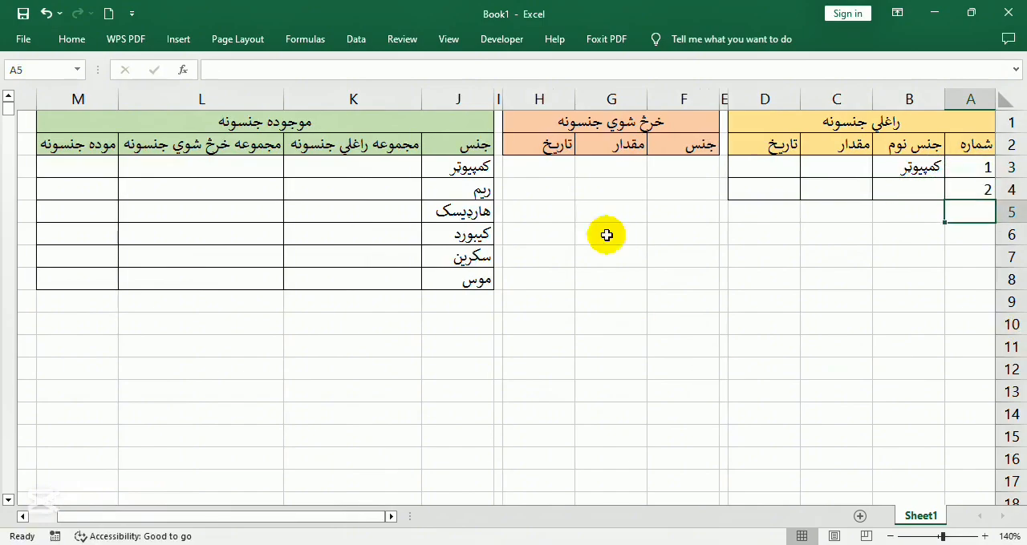
Enter the quantity 20 in C3 and the current date 9/8/2025 in D3 for the received کمپیوټر
{"action": "left_click", "coordinate": [704, 169]}
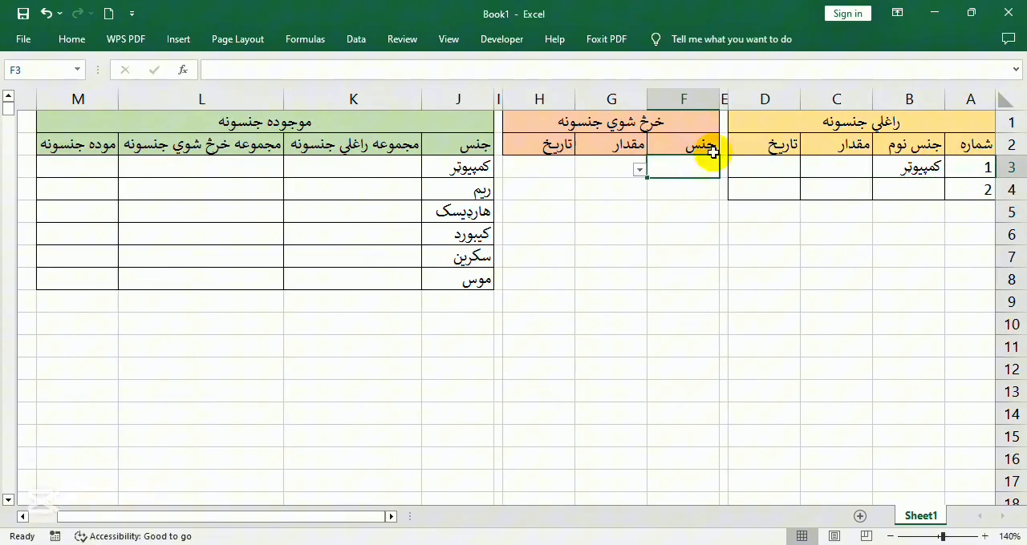
{"action": "left_click", "coordinate": [834, 166]}
{"action": "type", "text": "20"}
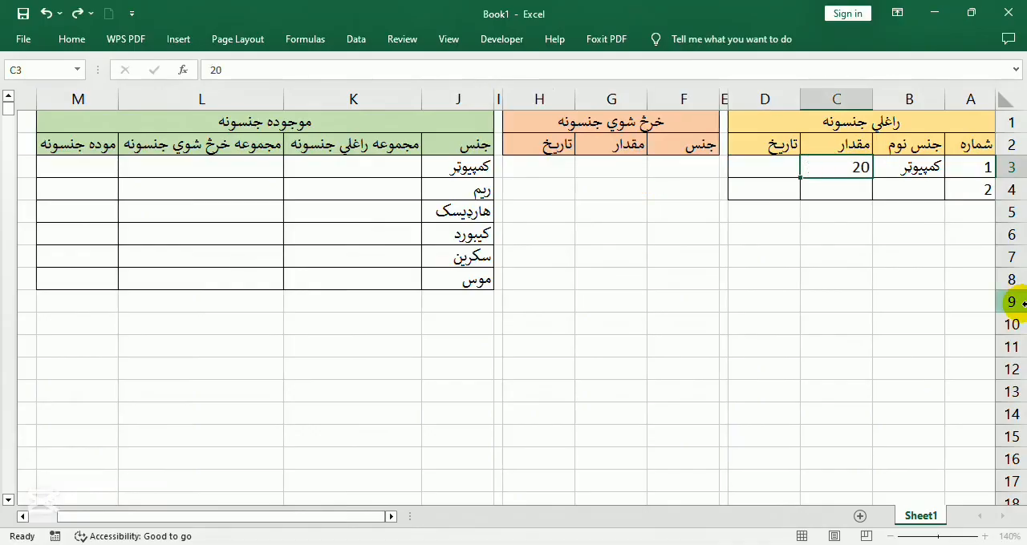
{"action": "key", "text": "Tab"}
{"action": "key", "text": "ctrl+semicolon"}
{"action": "key", "text": "Tab"}
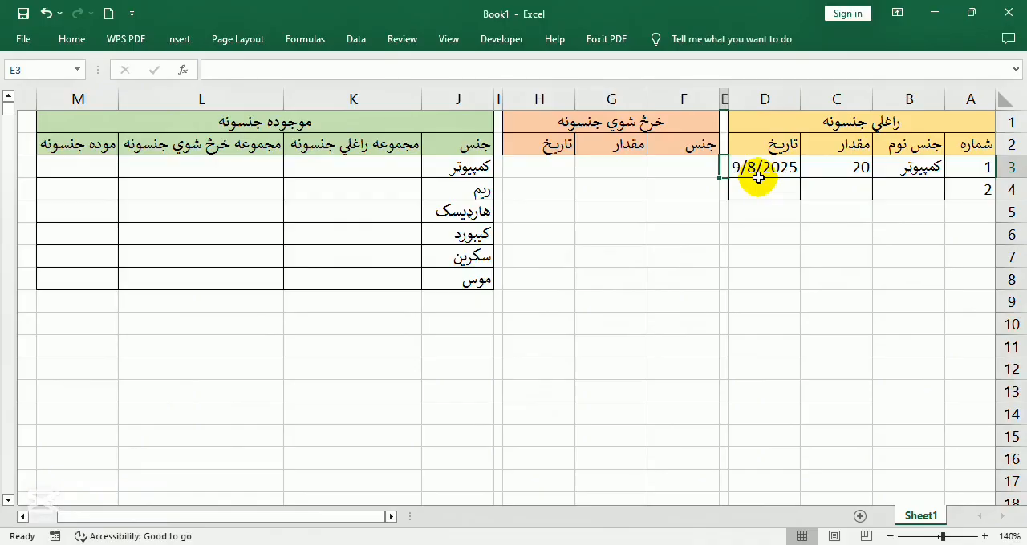
{"action": "left_click", "coordinate": [763, 172]}
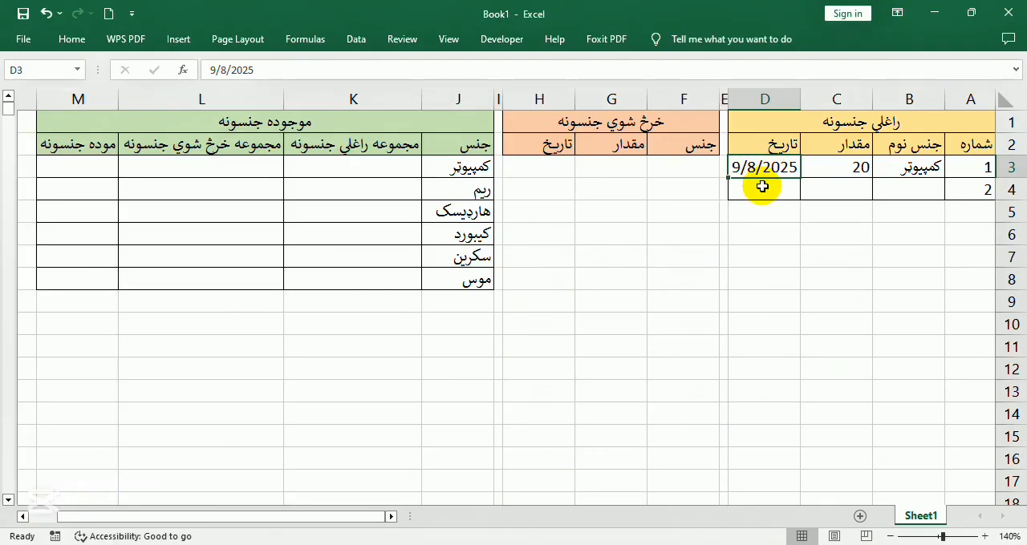
Record the first sold item in row 3 with item کمپیوټر, quantity 2 and the current date 9/8/2025
{"action": "left_click", "coordinate": [683, 167]}
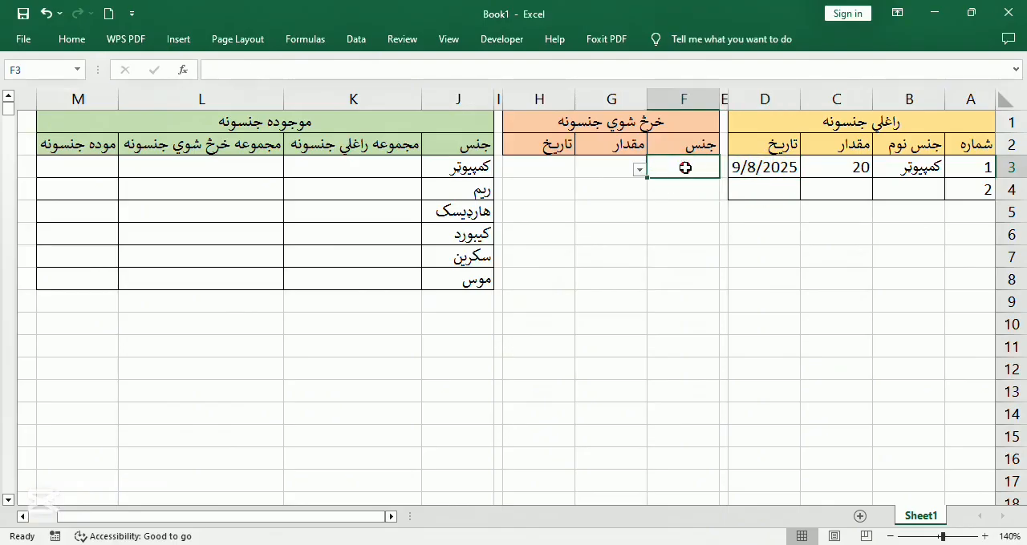
{"action": "left_click", "coordinate": [638, 170]}
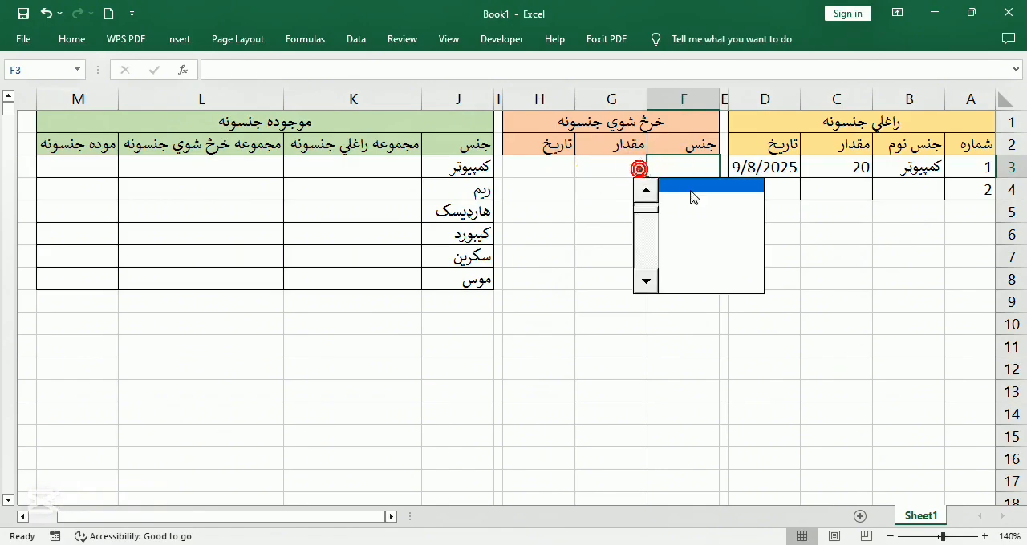
{"action": "left_click", "coordinate": [725, 190]}
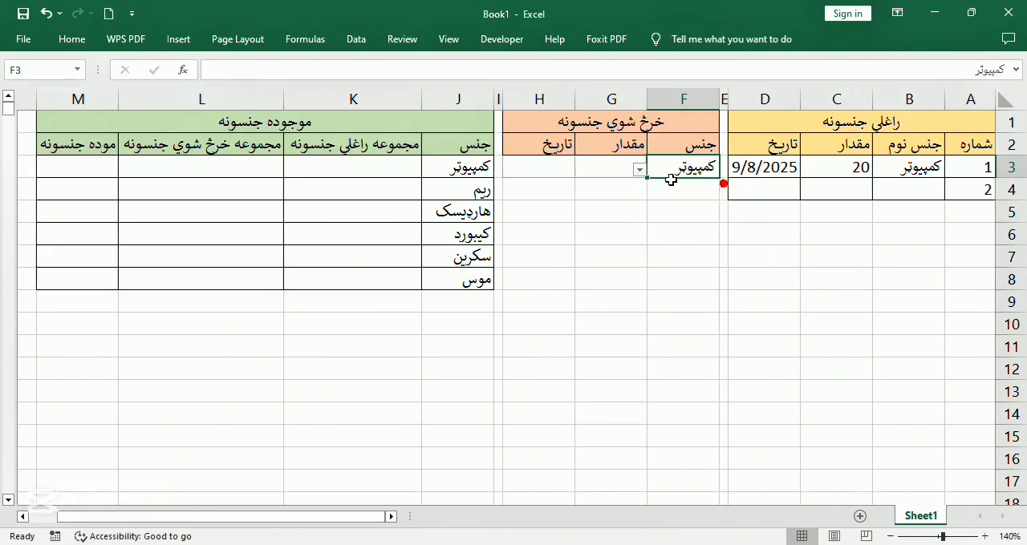
{"action": "left_click", "coordinate": [605, 167]}
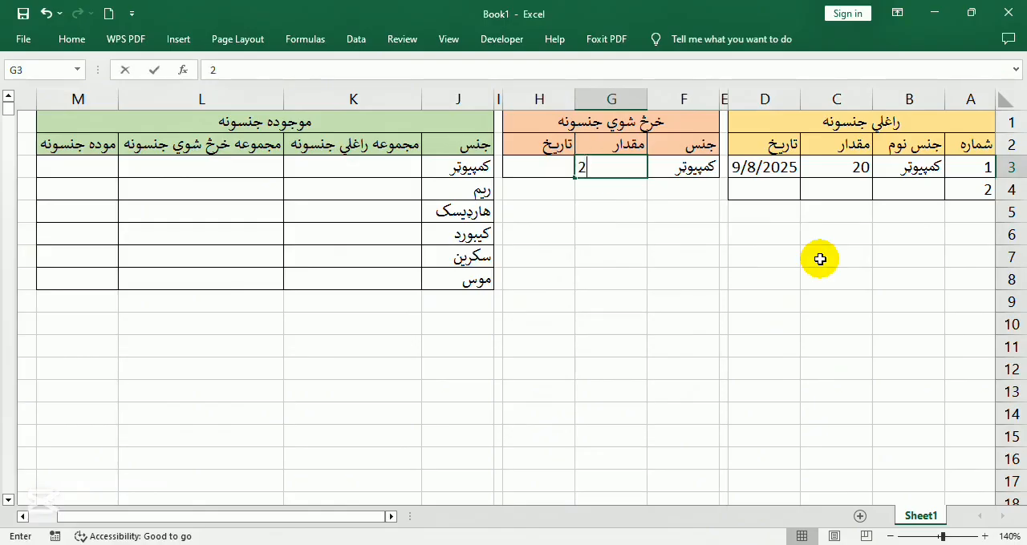
{"action": "type", "text": "2"}
{"action": "key", "text": "Return"}
{"action": "left_click", "coordinate": [519, 168]}
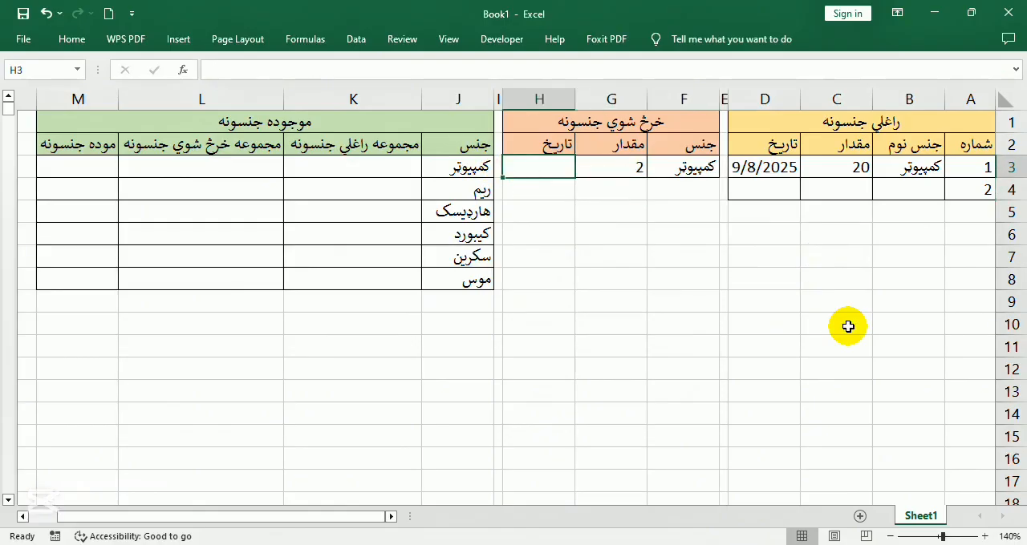
{"action": "key", "text": "ctrl+semicolon"}
{"action": "key", "text": "Return"}
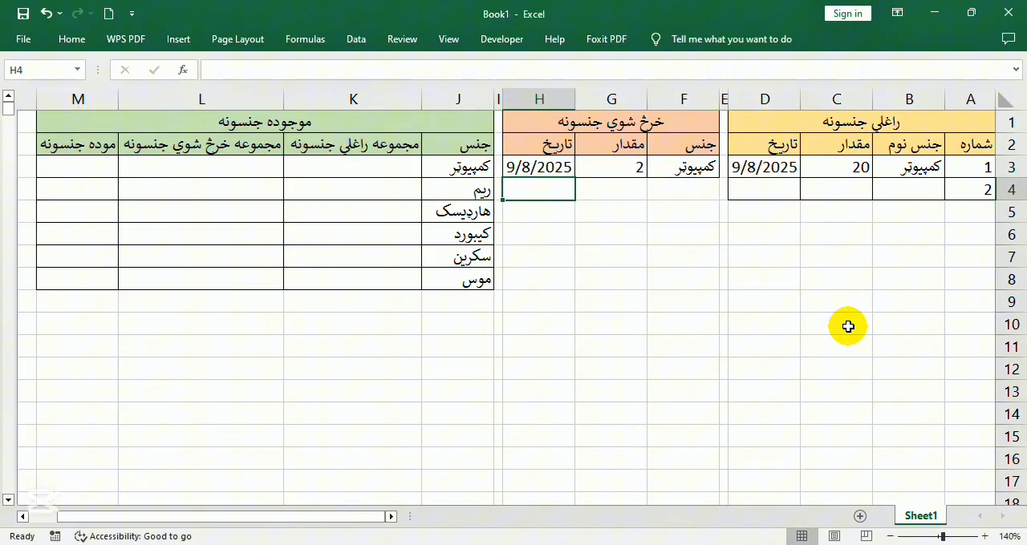
Record a second sale in row 4 with item کمپیوټر, quantity 1 and the current date 9/8/2025
{"action": "left_click", "coordinate": [686, 195]}
{"action": "left_click", "coordinate": [638, 191]}
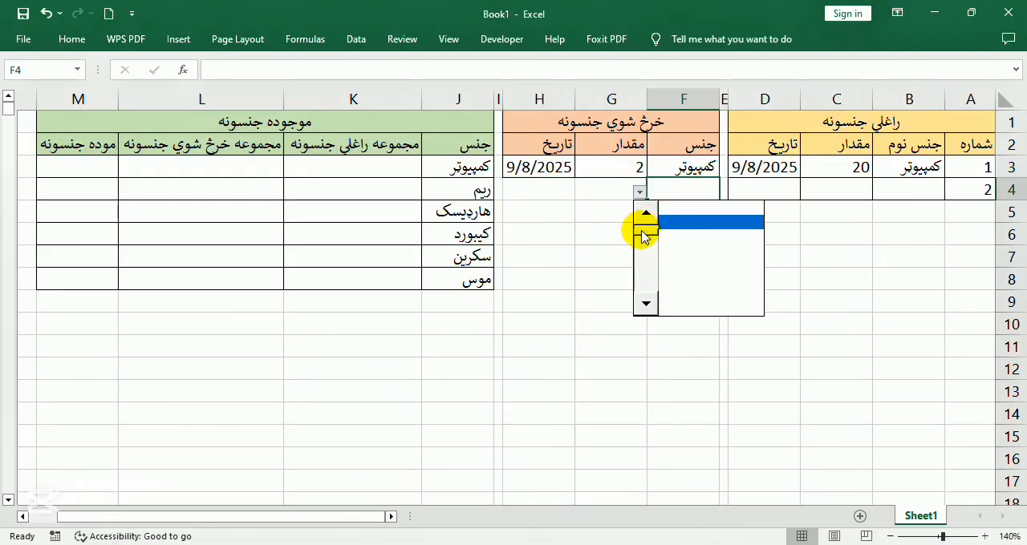
{"action": "left_click", "coordinate": [645, 215]}
{"action": "left_click", "coordinate": [699, 209]}
{"action": "key", "text": "Tab"}
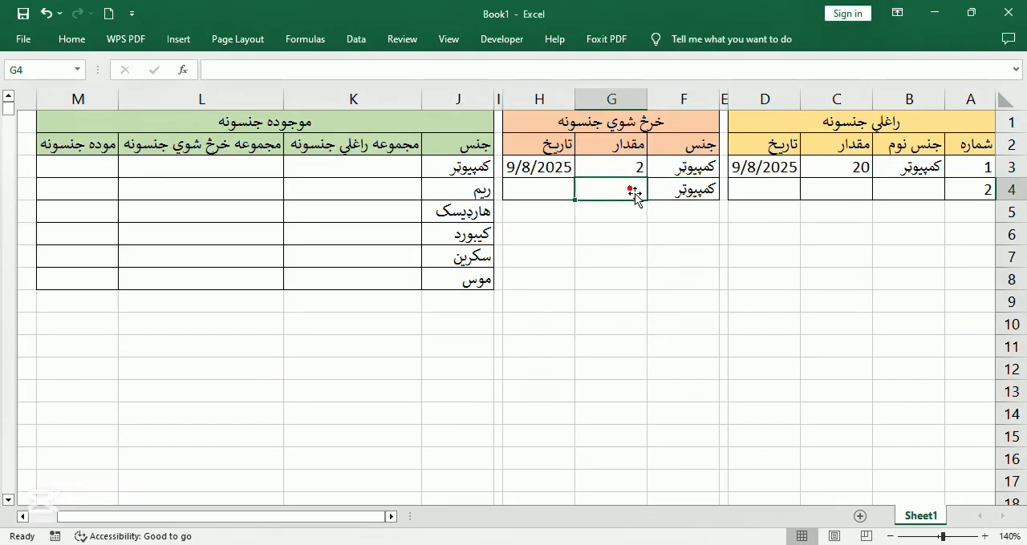
{"action": "type", "text": "1"}
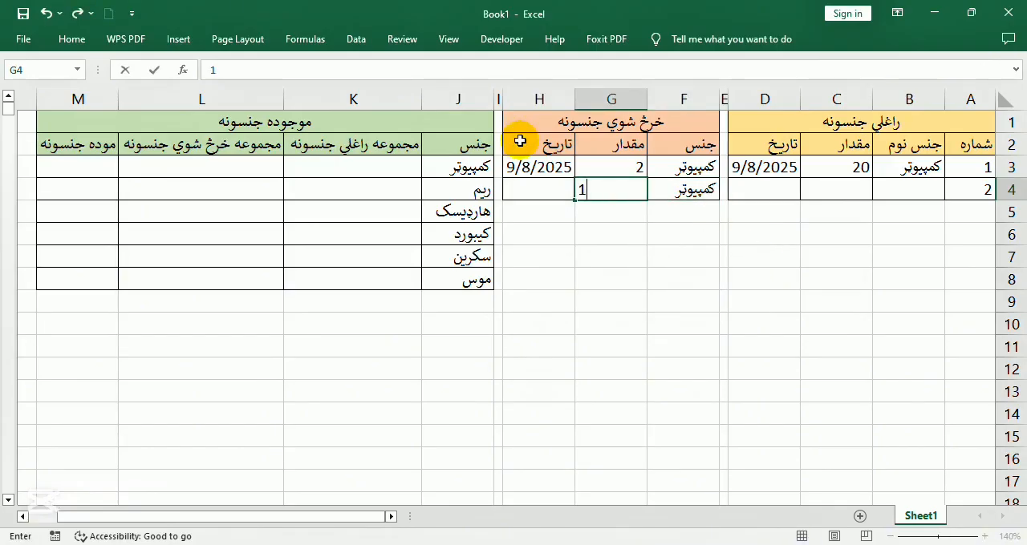
{"action": "left_click", "coordinate": [530, 192]}
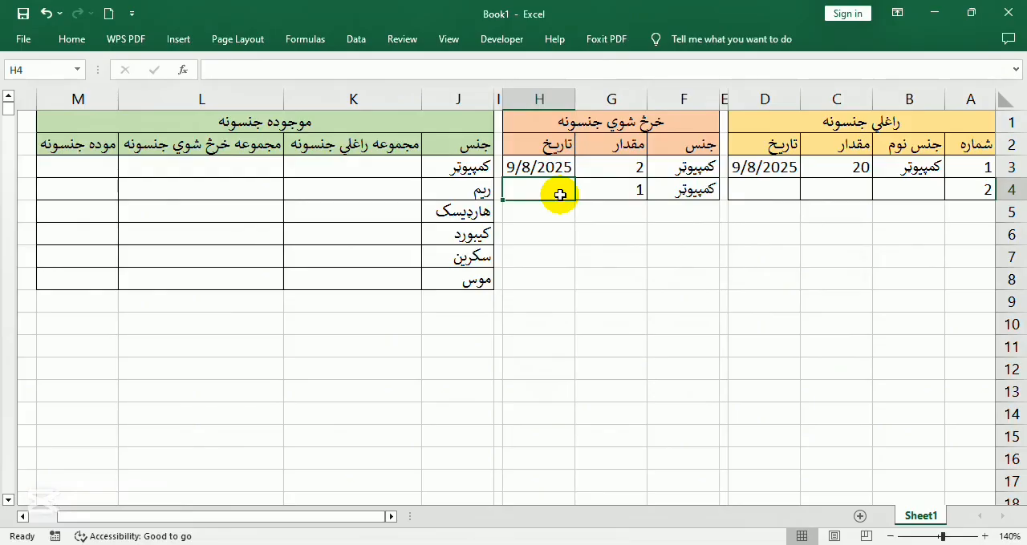
{"action": "key", "text": "ctrl+semicolon"}
{"action": "key", "text": "Return"}
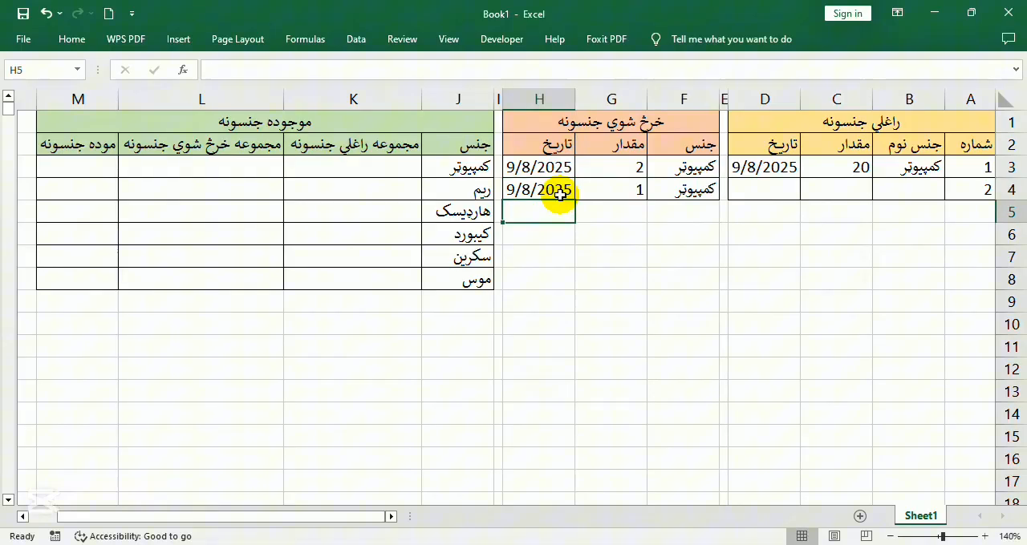
Start a SUMIF formula in K3 for the received-items total, with the absolute range $B$3:$B$1000 as its first argument
{"action": "left_click", "coordinate": [335, 169]}
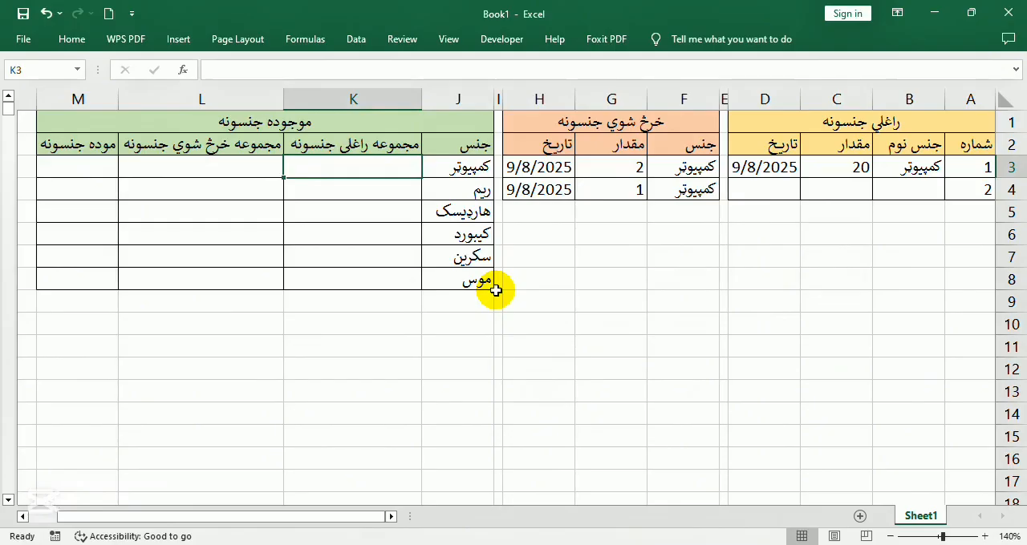
{"action": "type", "text": "="}
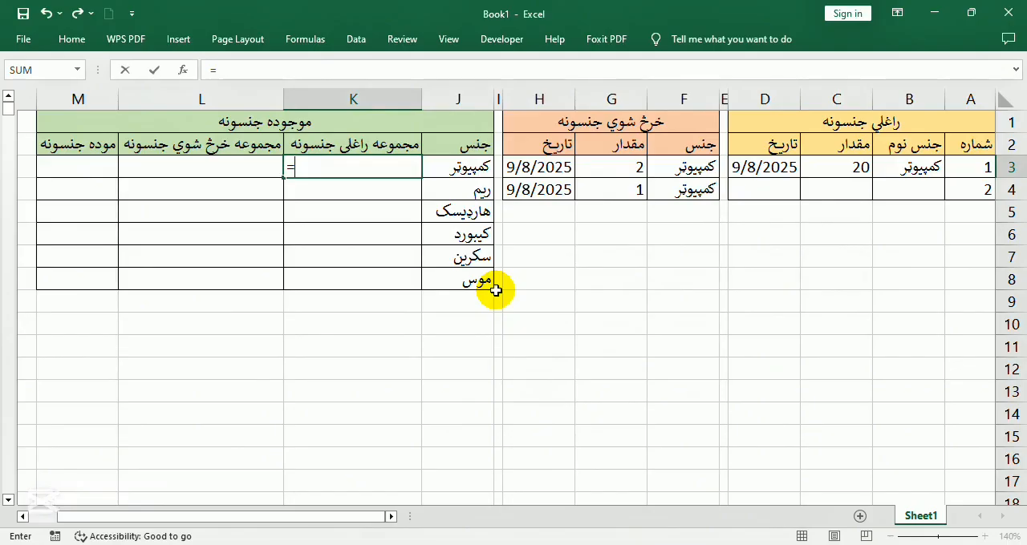
{"action": "type", "text": "sumif"}
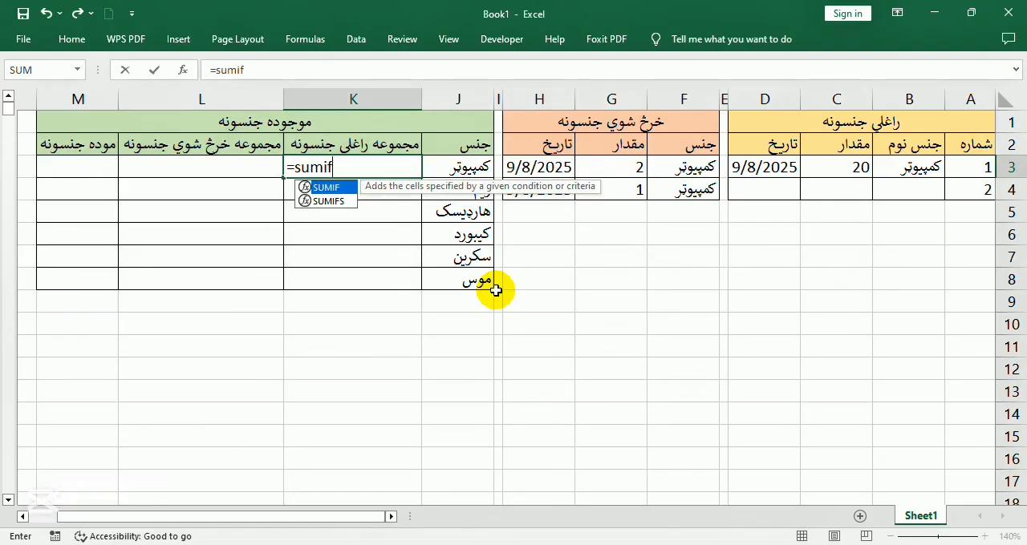
{"action": "key", "text": "Tab"}
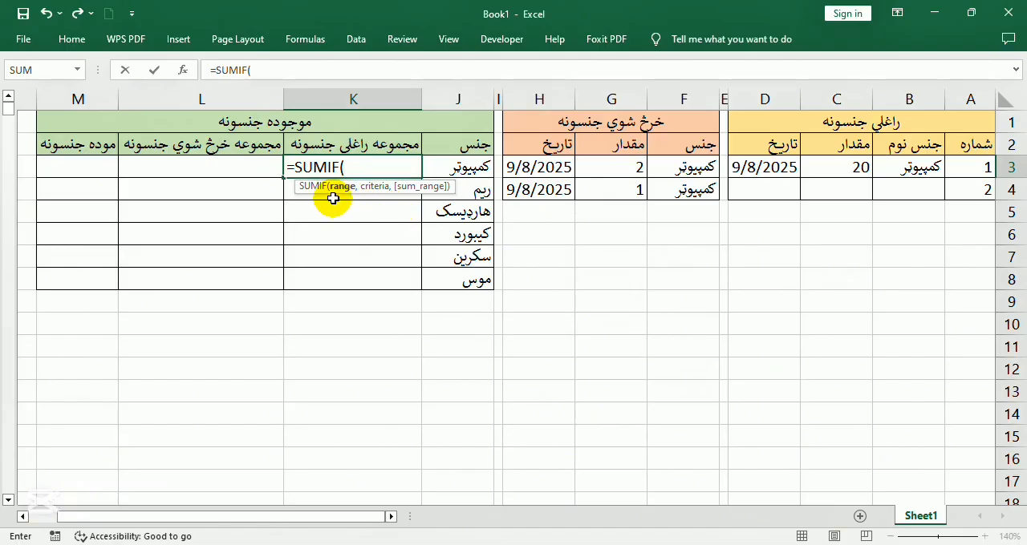
{"action": "left_click", "coordinate": [898, 167]}
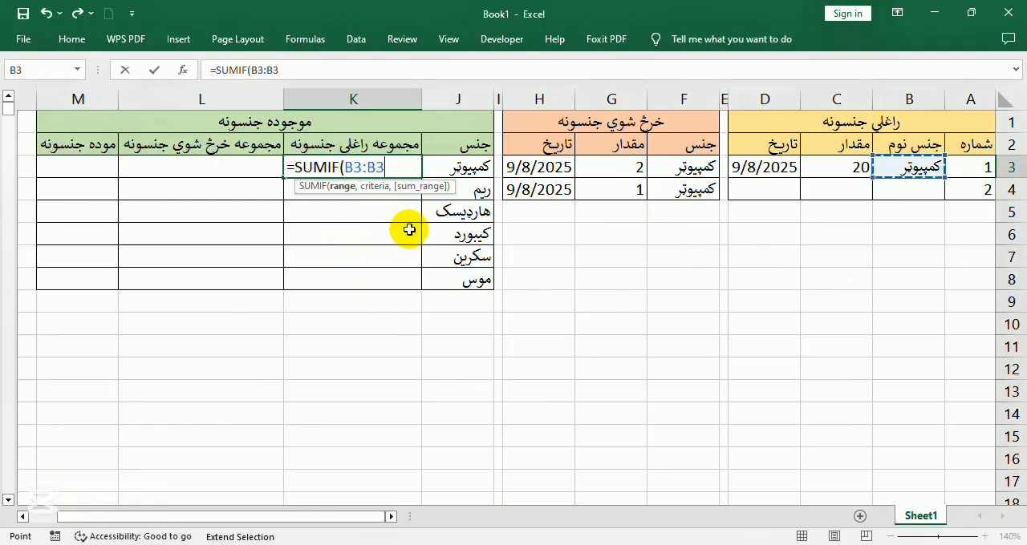
{"action": "type", "text": "B"}
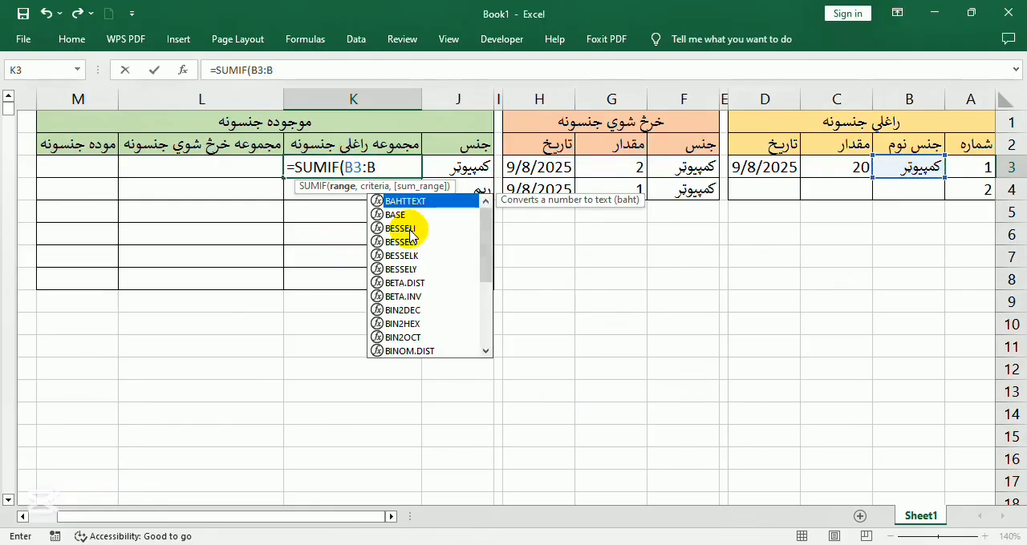
{"action": "type", "text": "1000"}
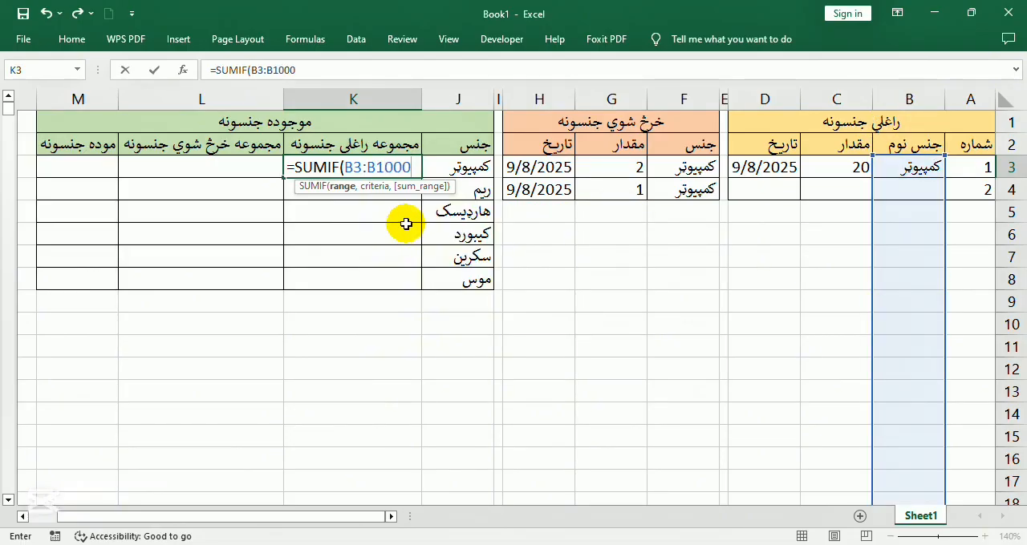
{"action": "key", "text": "F4"}
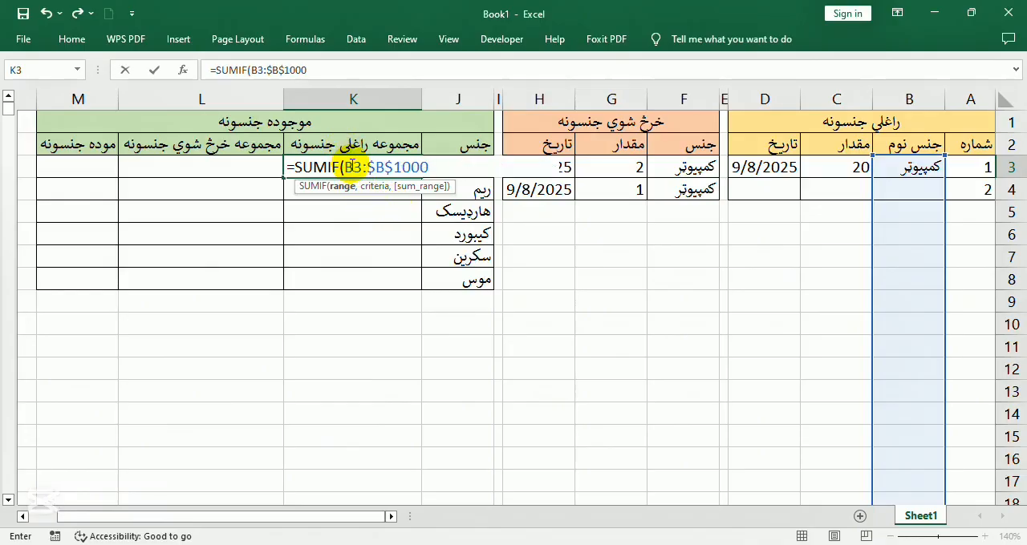
{"action": "left_click", "coordinate": [353, 166]}
{"action": "key", "text": "F4"}
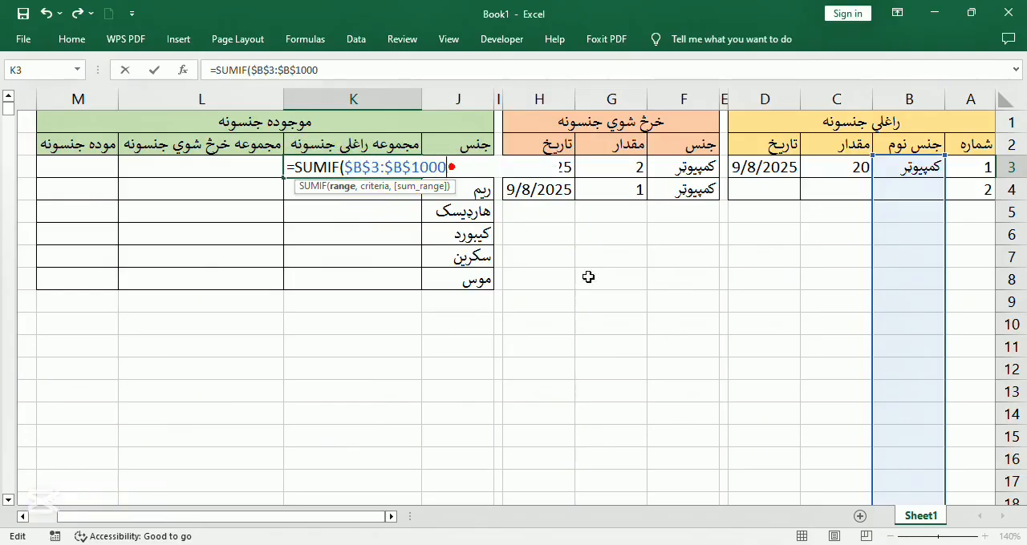
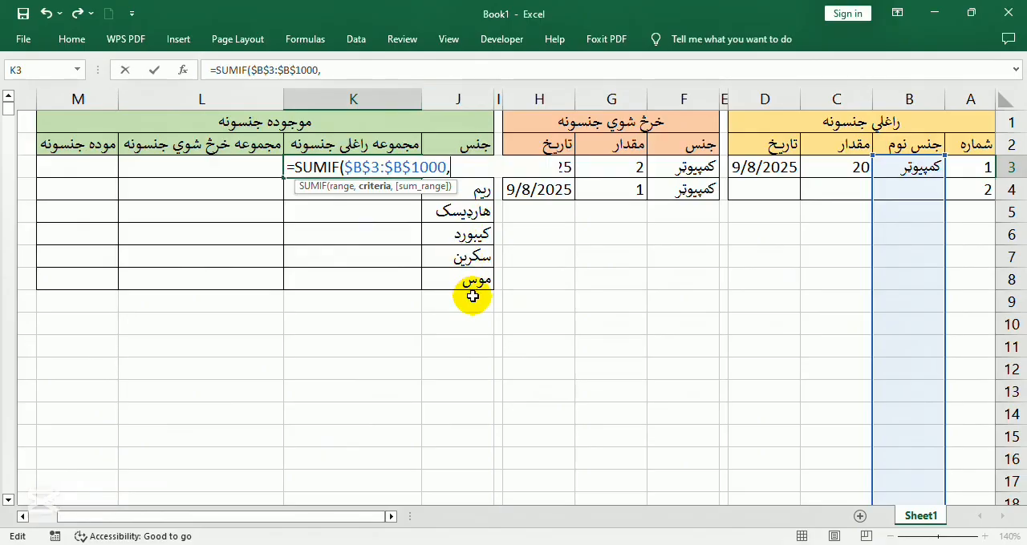
Add J3 as the criterion of the SUMIF formula in K3 and enter the quantities from C3 to C1000 as its sum range
{"action": "type", "text": "j3"}
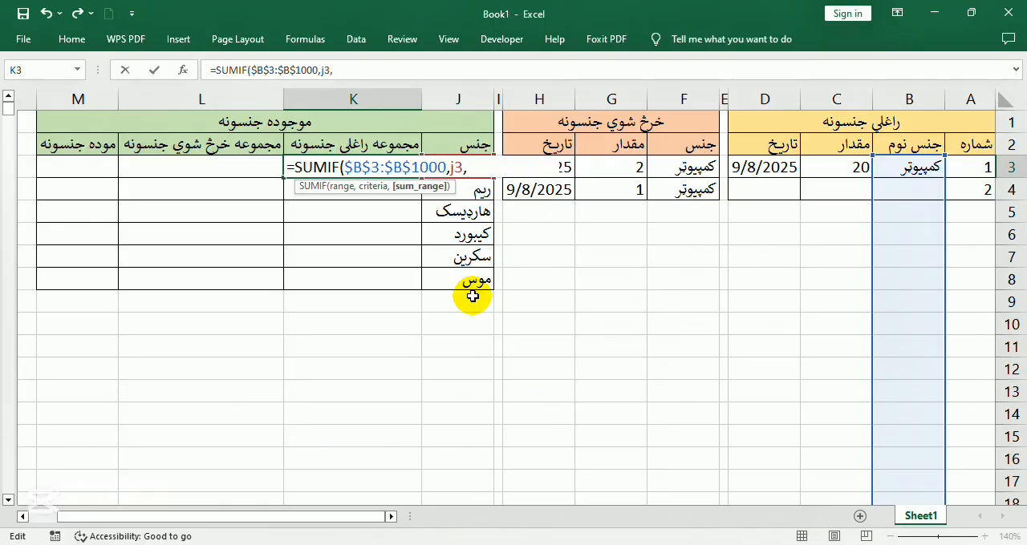
{"action": "type", "text": ","}
{"action": "left_click", "coordinate": [842, 170]}
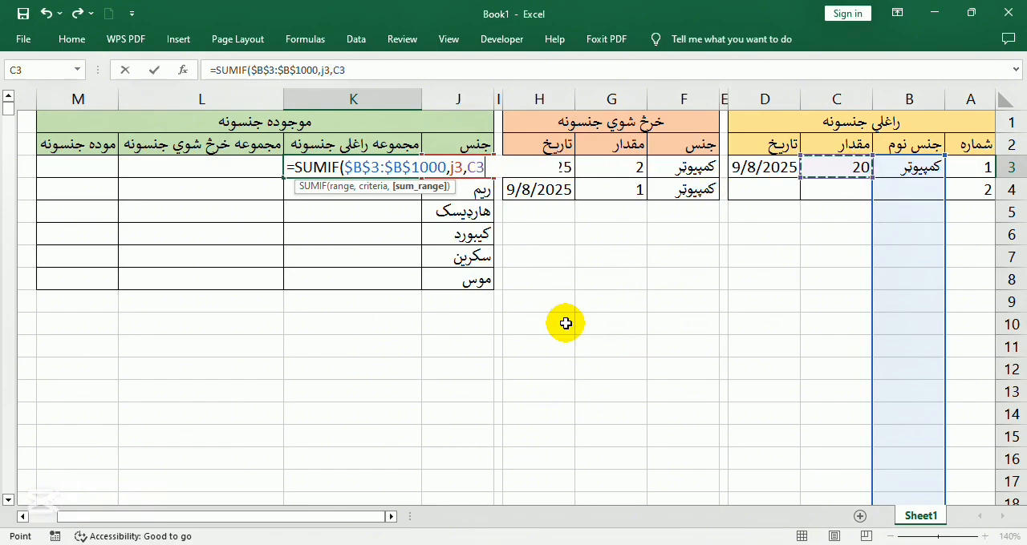
{"action": "type", "text": "c1000"}
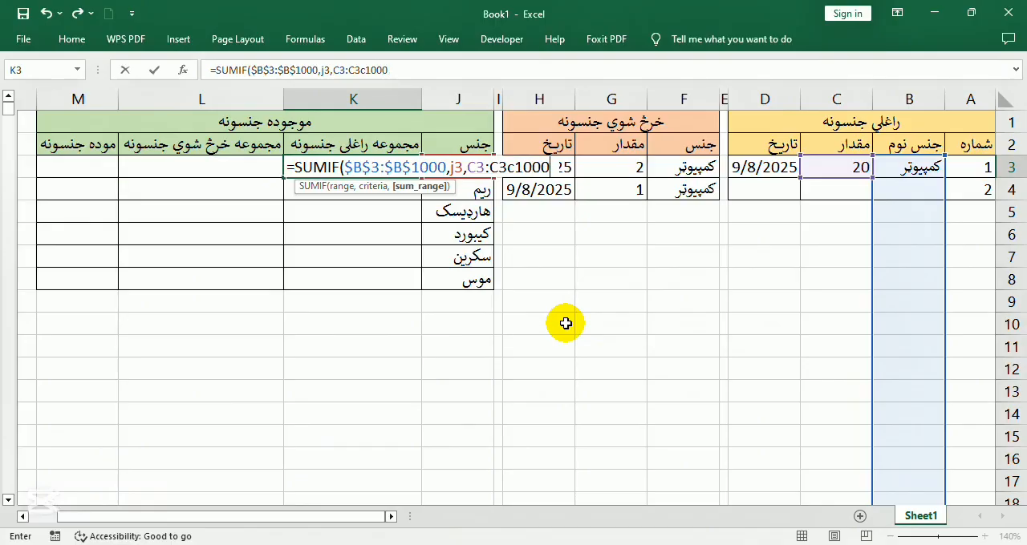
Correct the sum range in K3 to the absolute reference $C$3:$C$1000 and complete the SUMIF formula
{"action": "left_click", "coordinate": [518, 167]}
{"action": "left_click", "coordinate": [518, 168]}
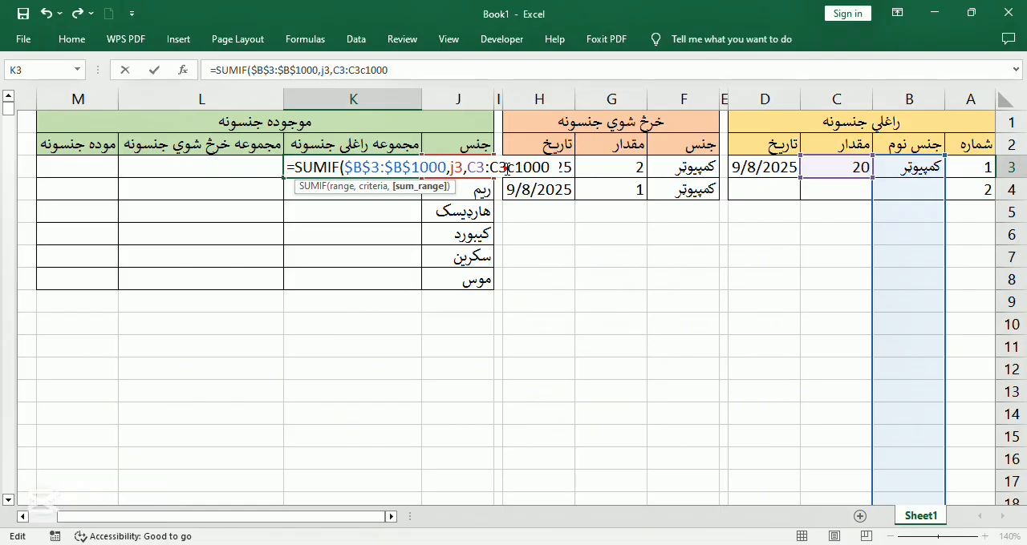
{"action": "left_click", "coordinate": [524, 169]}
{"action": "left_click", "coordinate": [514, 169]}
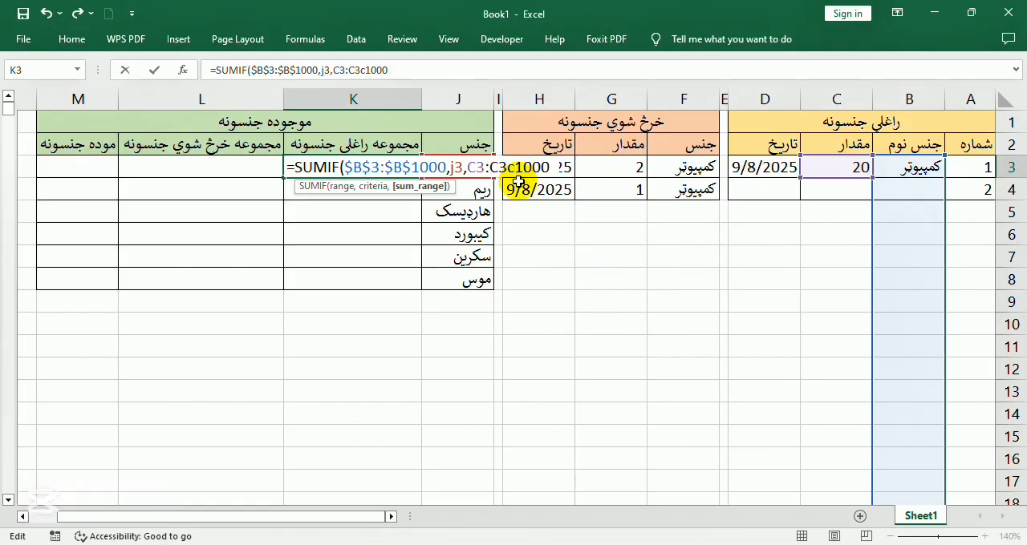
{"action": "key", "text": "BackSpace"}
{"action": "key", "text": "BackSpace"}
{"action": "left_click", "coordinate": [498, 168]}
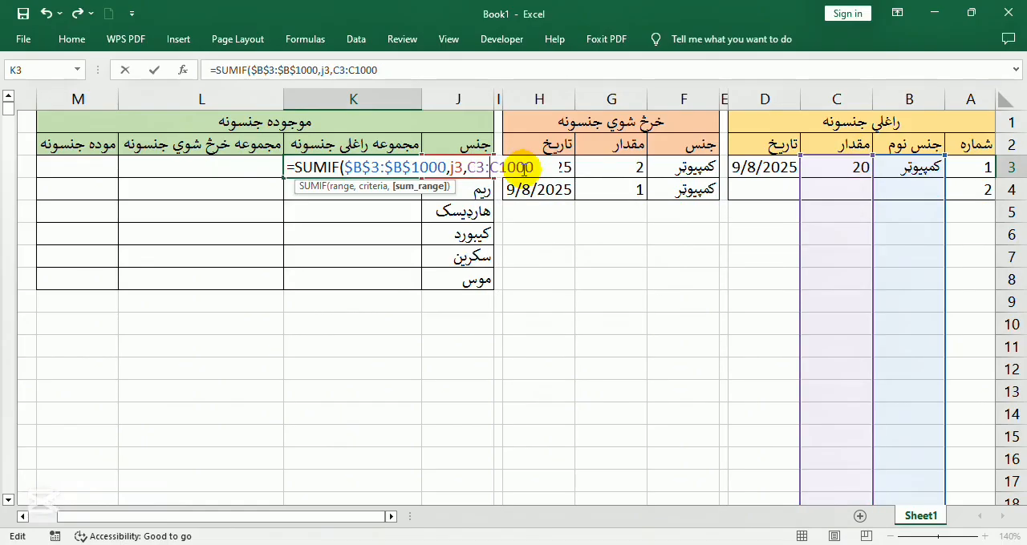
{"action": "key", "text": "F4"}
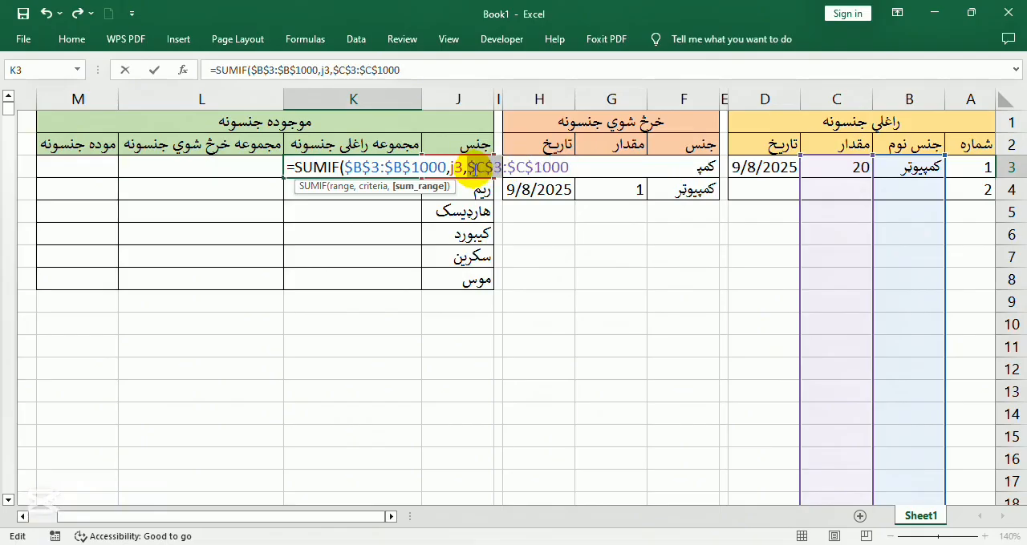
{"action": "left_click", "coordinate": [578, 176]}
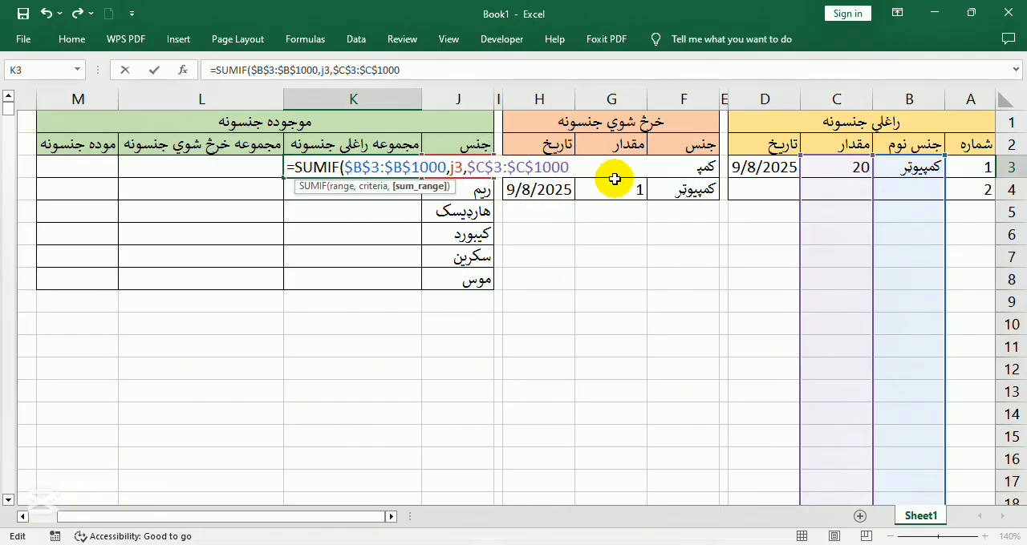
{"action": "key", "text": "Return"}
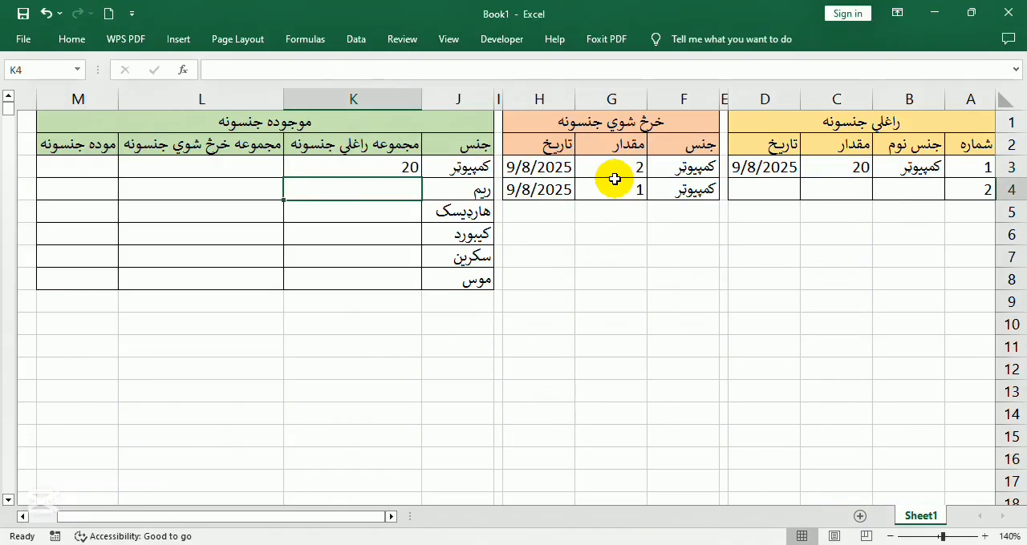
Copy the SUMIF formula from K3 and paste only the formula into the range K3:K100
{"action": "left_click", "coordinate": [397, 166]}
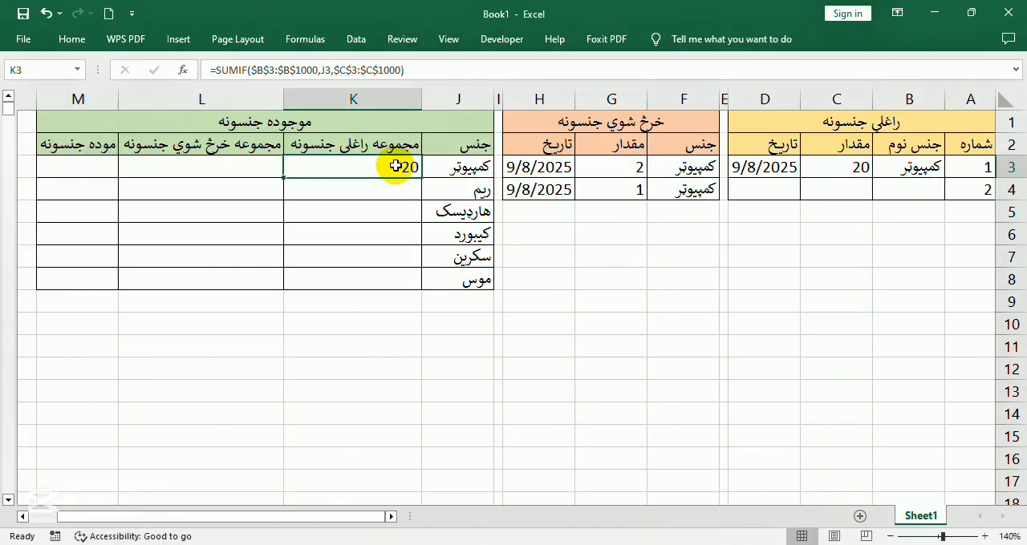
{"action": "right_click", "coordinate": [338, 178]}
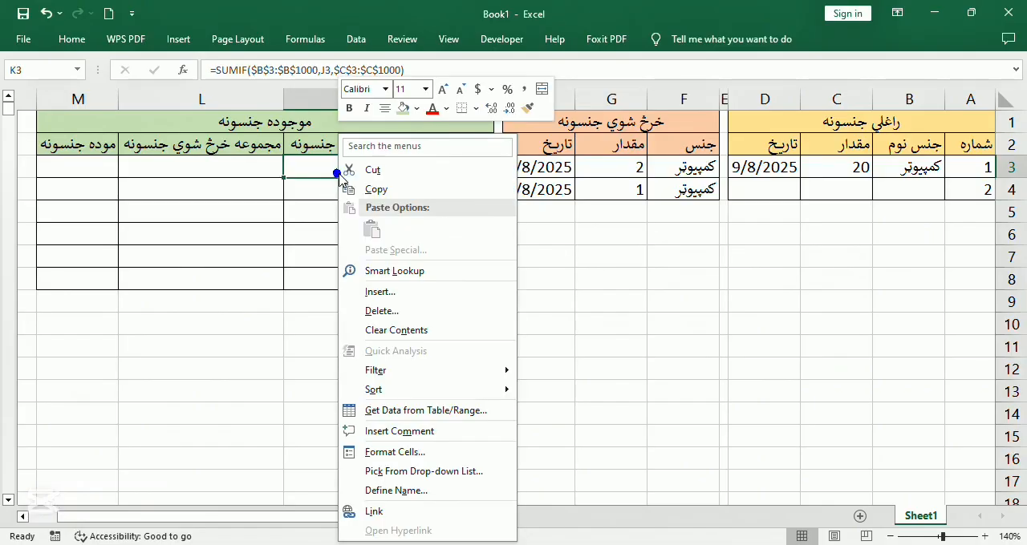
{"action": "left_click", "coordinate": [387, 188]}
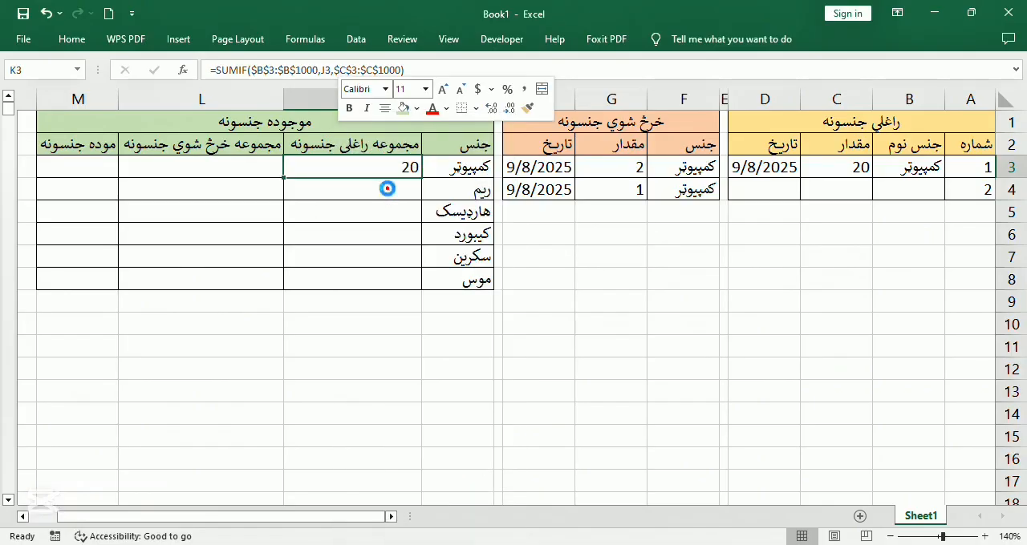
{"action": "left_click", "coordinate": [45, 70]}
{"action": "left_click", "coordinate": [45, 69]}
{"action": "left_click", "coordinate": [47, 67]}
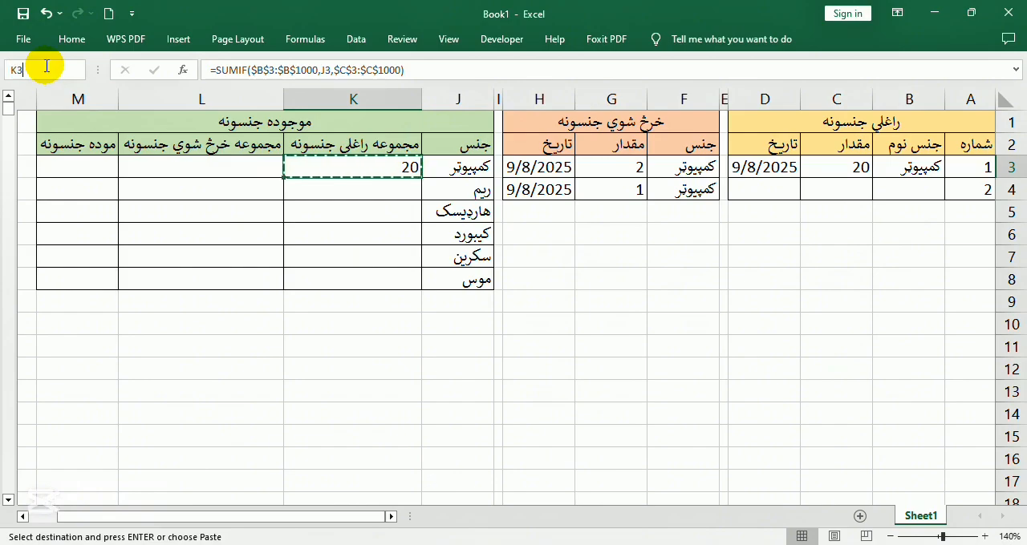
{"action": "type", "text": ":k100"}
{"action": "key", "text": "Return"}
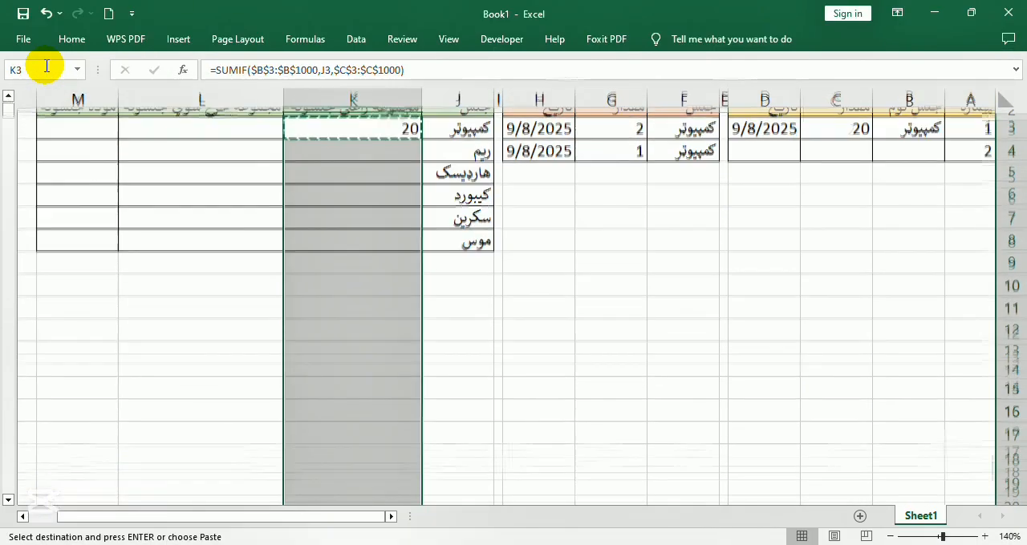
{"action": "right_click", "coordinate": [354, 166]}
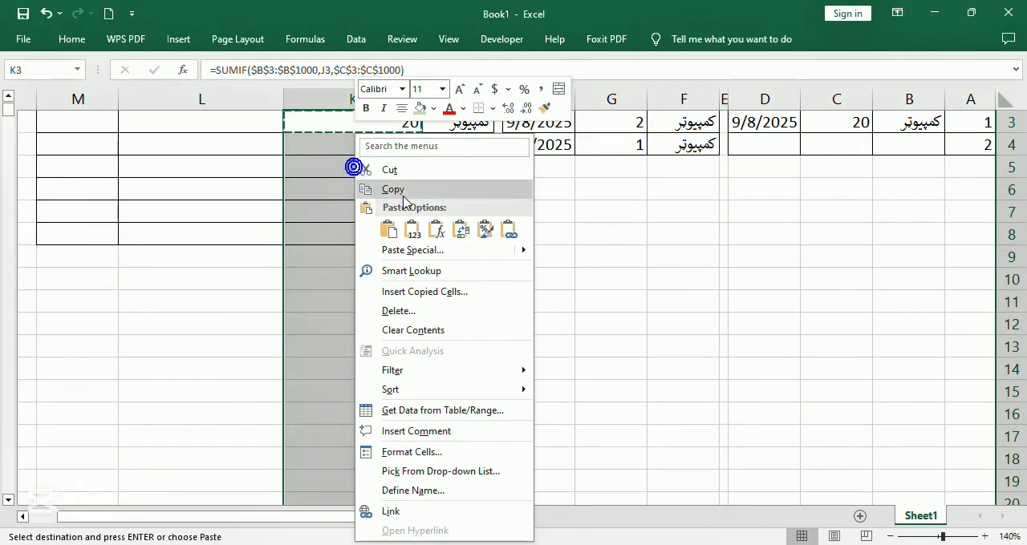
{"action": "left_click", "coordinate": [435, 230]}
{"action": "scroll", "coordinate": [374, 204], "scroll_direction": "up", "scroll_amount": 1}
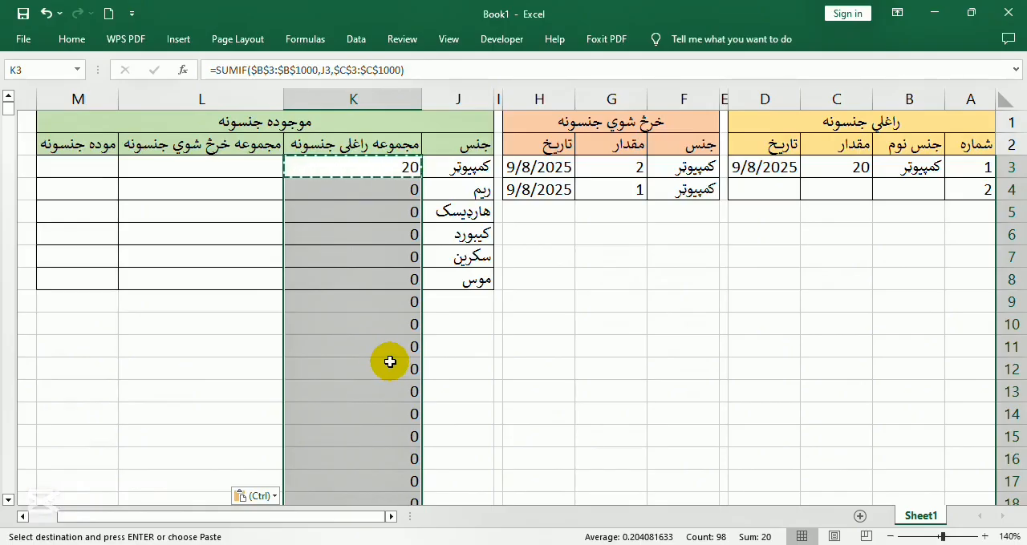
Wrap the SUMIF formula in K3 in an IF that tests B3<>"" and otherwise returns an empty string ""
{"action": "left_click", "coordinate": [215, 69]}
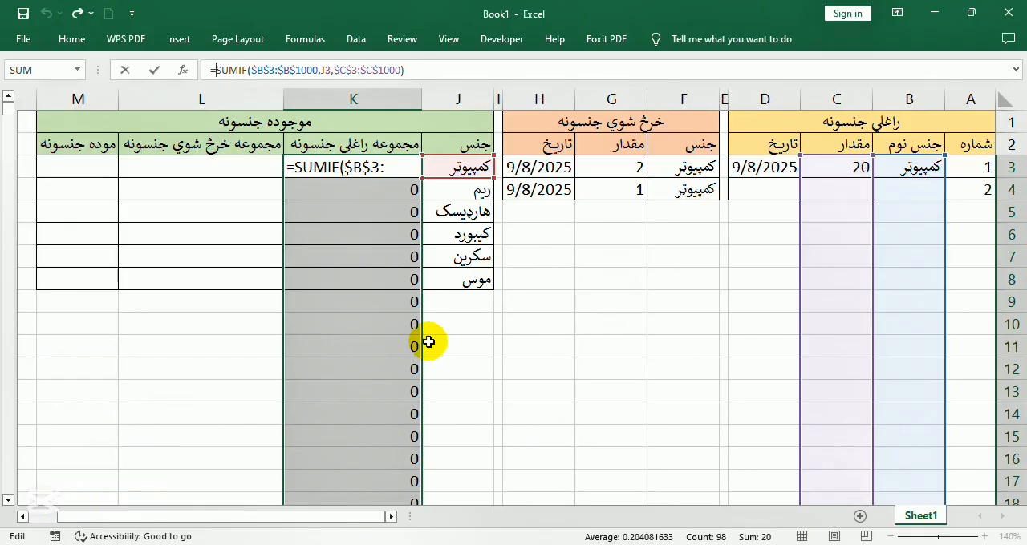
{"action": "type", "text": "IF("}
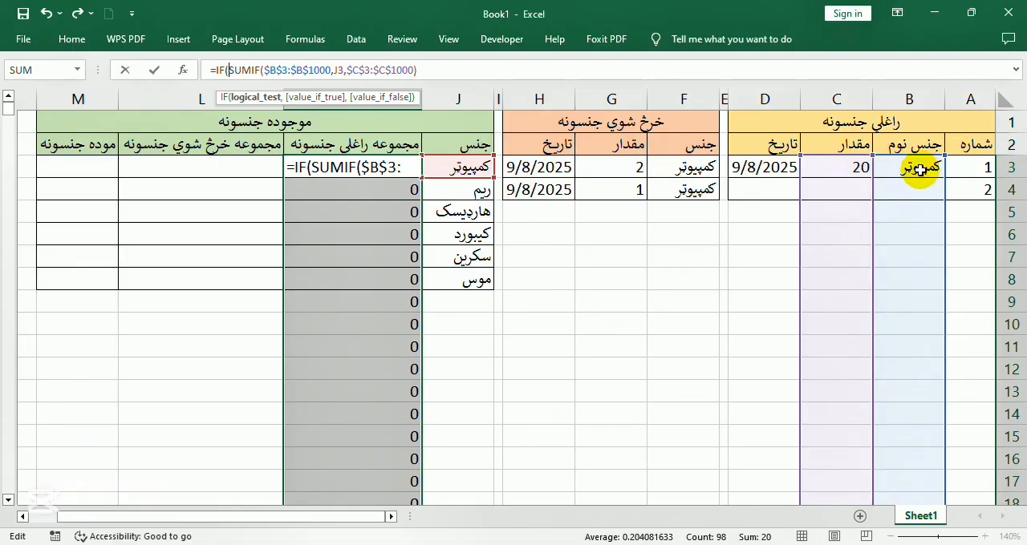
{"action": "left_click", "coordinate": [920, 168]}
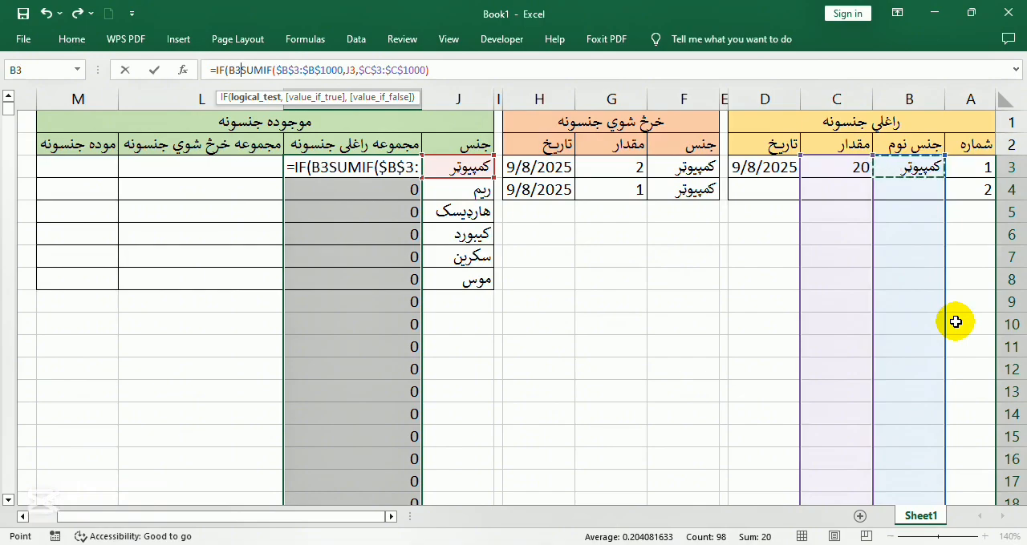
{"action": "type", "text": "<>\"\""}
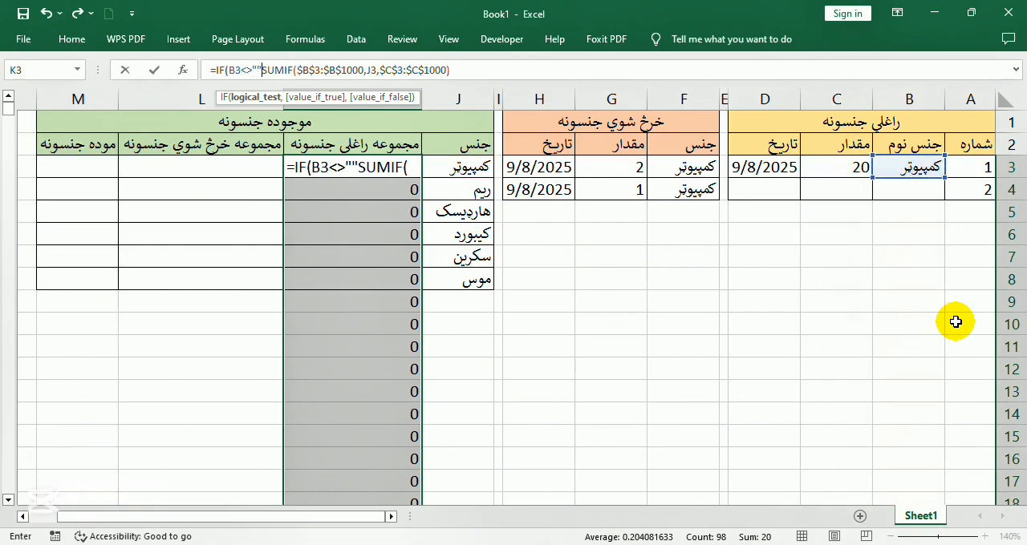
{"action": "type", "text": ","}
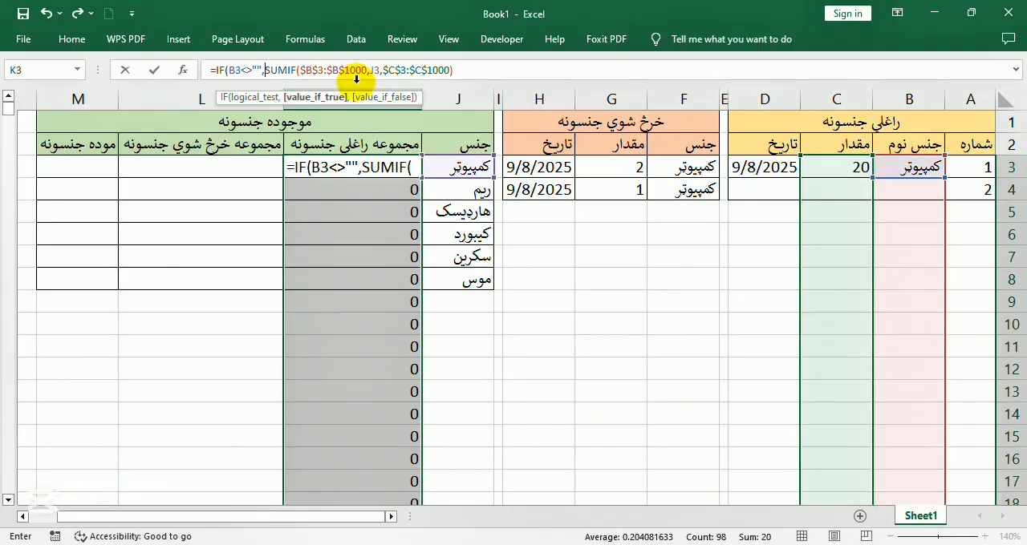
{"action": "left_click", "coordinate": [459, 70]}
{"action": "type", "text": ","}
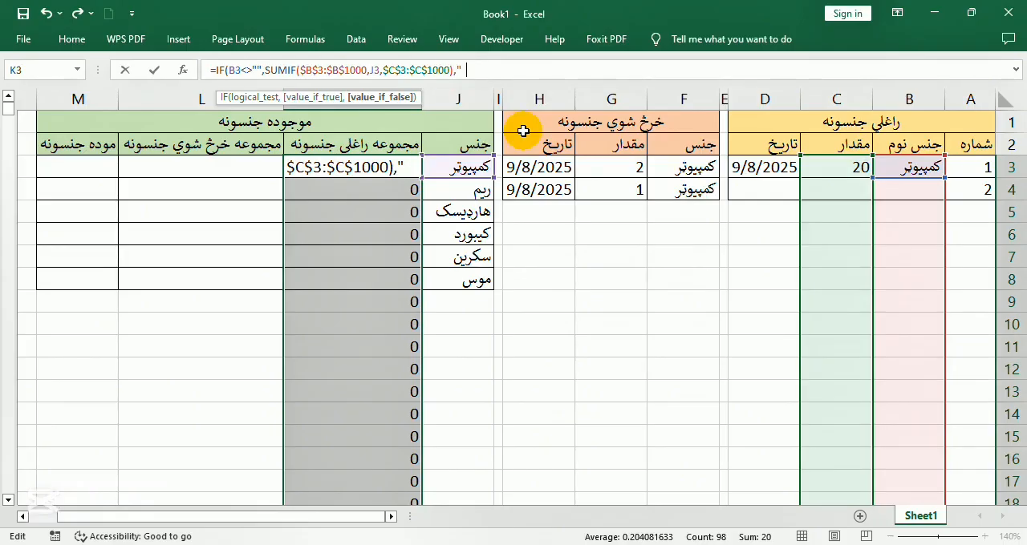
{"action": "type", "text": "\"\""}
{"action": "key", "text": "Return"}
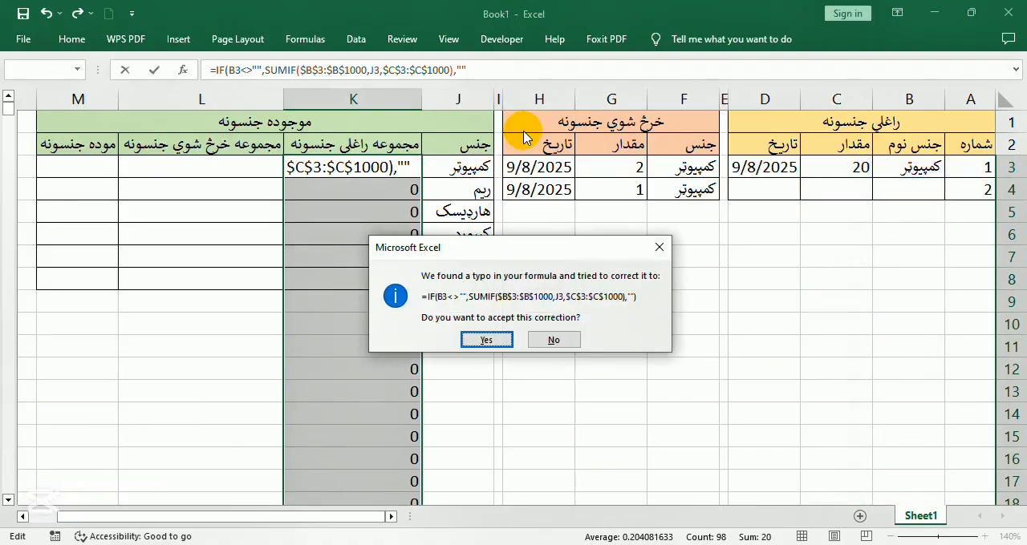
{"action": "key", "text": "Return"}
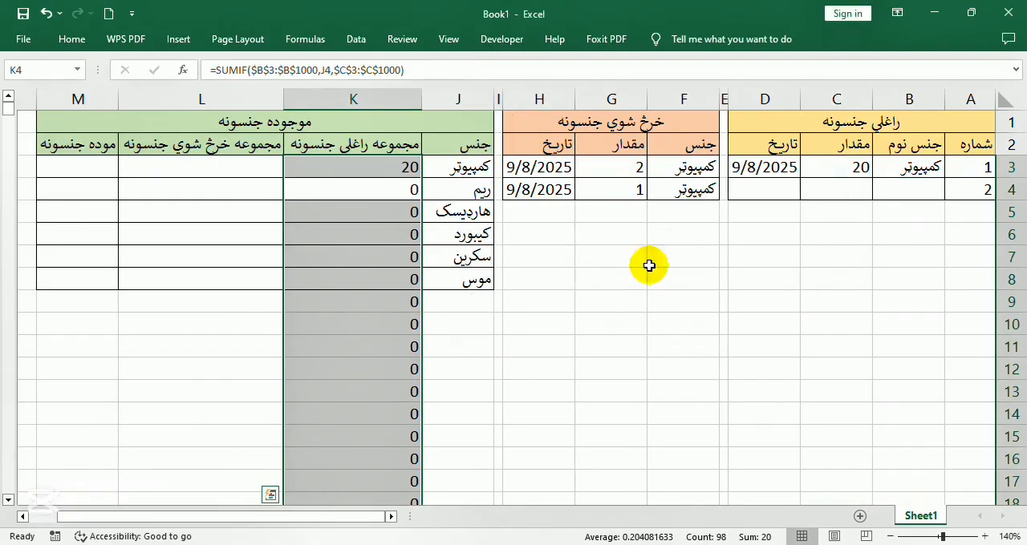
Copy the IF formula from K3 into the range K3:K100 of the received-items total column
{"action": "left_click", "coordinate": [397, 166]}
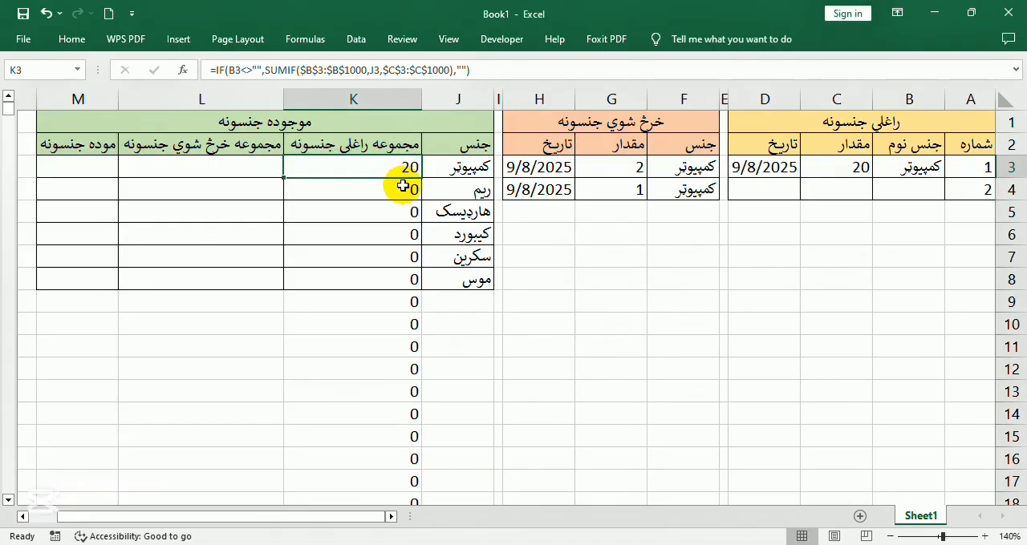
{"action": "key", "text": "ctrl+c"}
{"action": "left_click", "coordinate": [59, 71]}
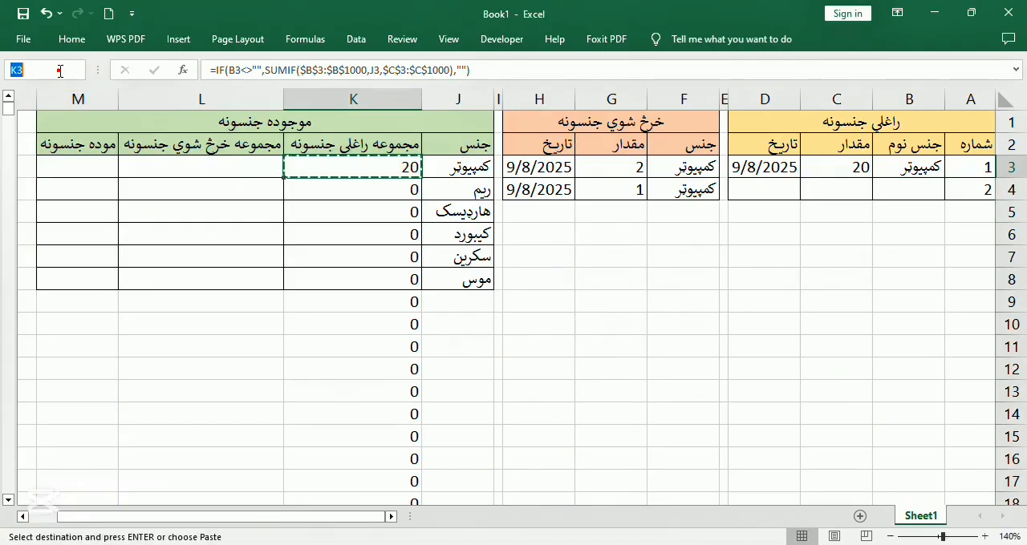
{"action": "left_click", "coordinate": [58, 69]}
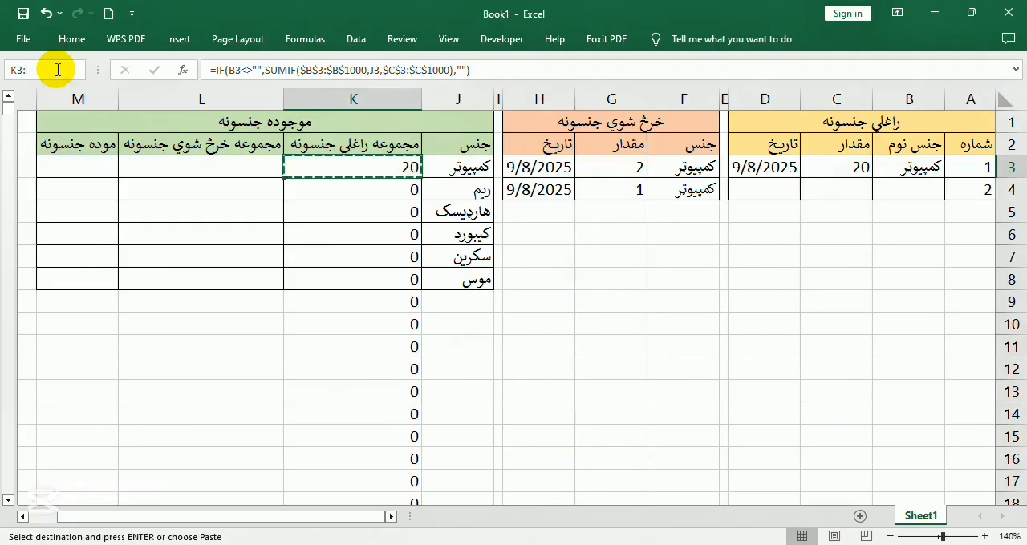
{"action": "type", "text": ":k100"}
{"action": "key", "text": "Return"}
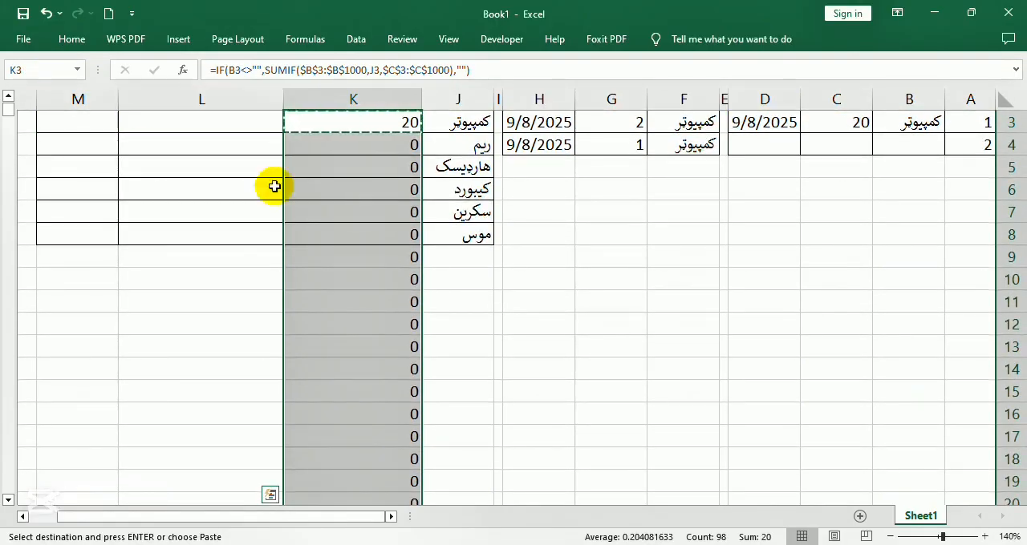
{"action": "right_click", "coordinate": [341, 207]}
{"action": "left_click", "coordinate": [412, 230]}
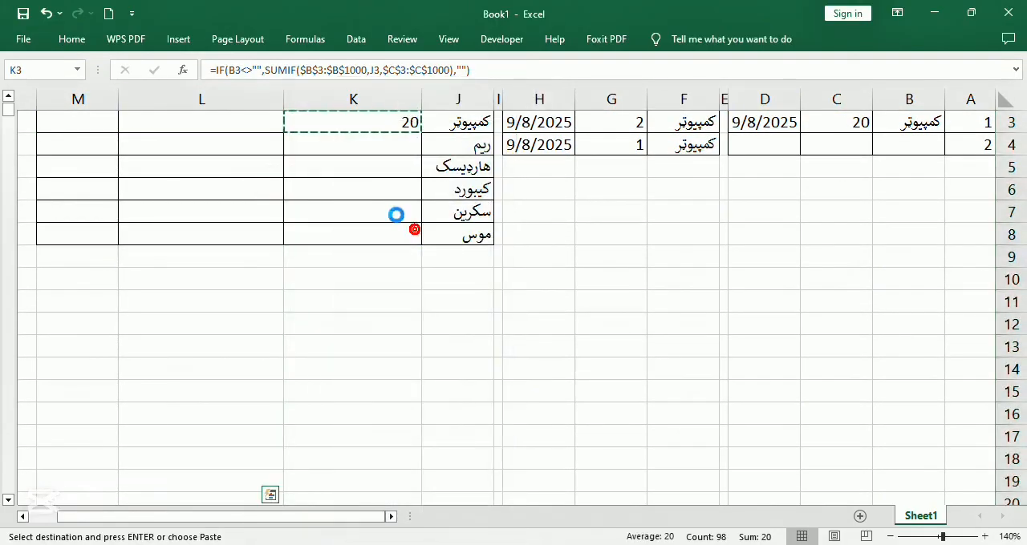
{"action": "scroll", "coordinate": [401, 214], "scroll_direction": "up", "scroll_amount": 1}
{"action": "left_click", "coordinate": [397, 217]}
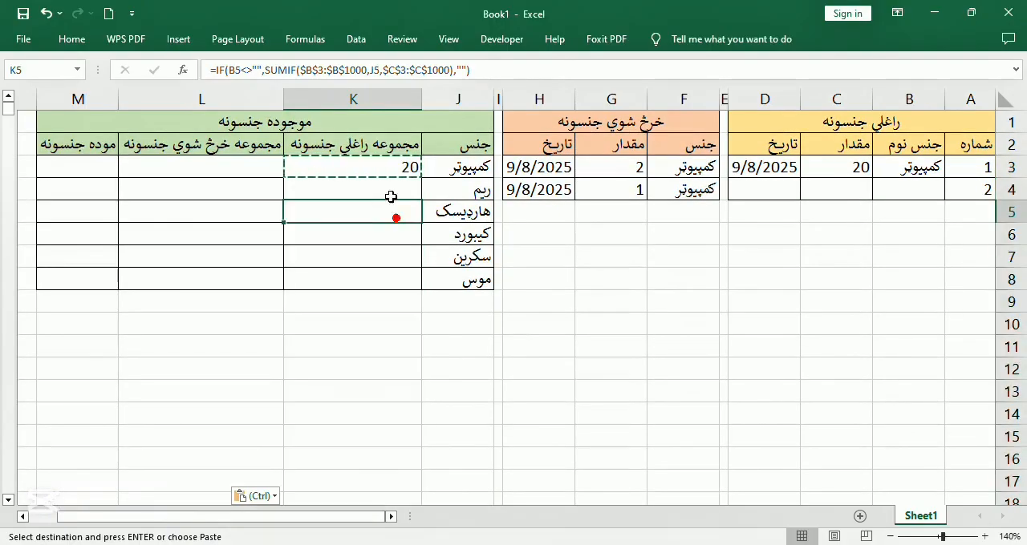
Record a second received item in row 4, choosing ریم as the item in B4 and entering quantity 30 in C4
{"action": "left_click", "coordinate": [906, 193]}
{"action": "left_click", "coordinate": [864, 193]}
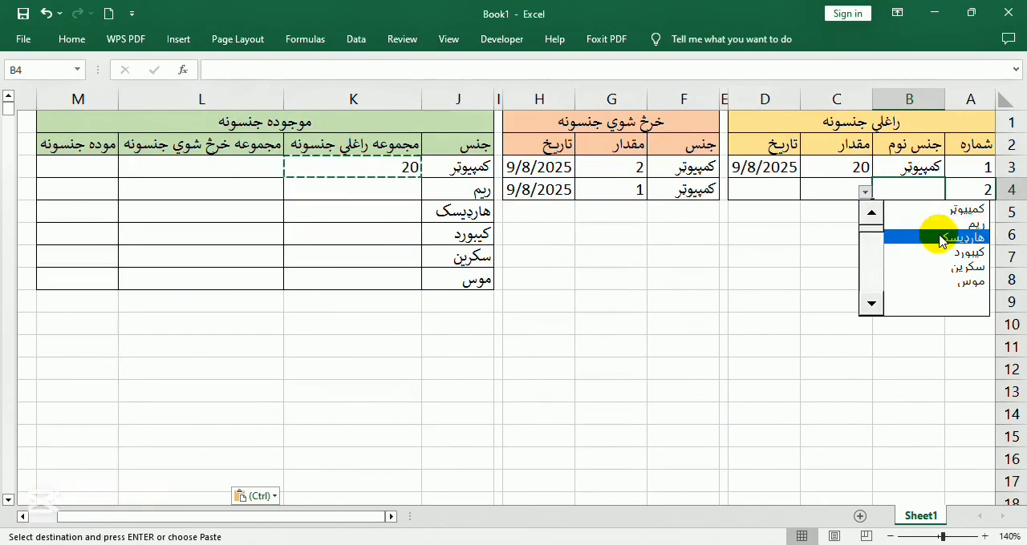
{"action": "left_click", "coordinate": [946, 224]}
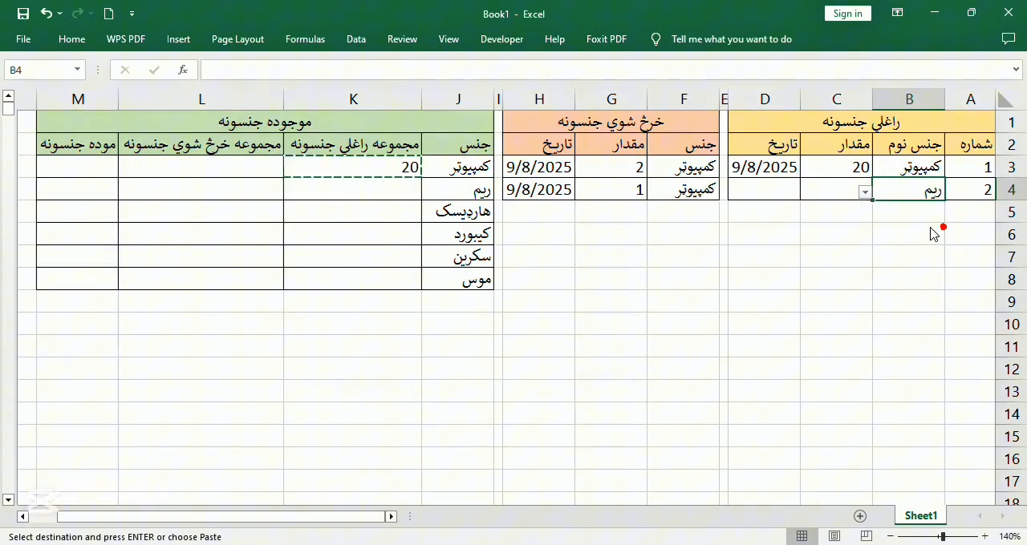
{"action": "left_click", "coordinate": [383, 191]}
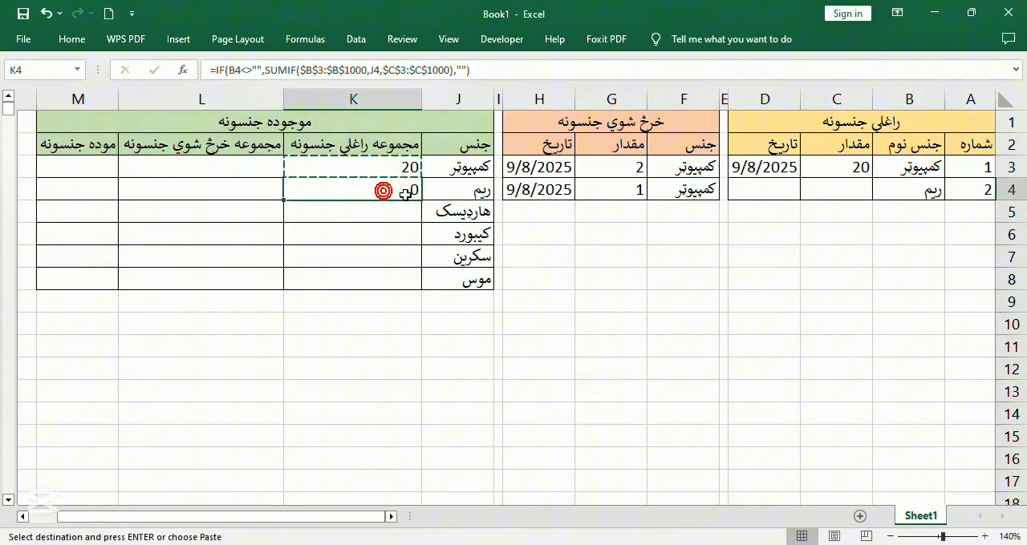
{"action": "left_click", "coordinate": [819, 189]}
{"action": "type", "text": "30"}
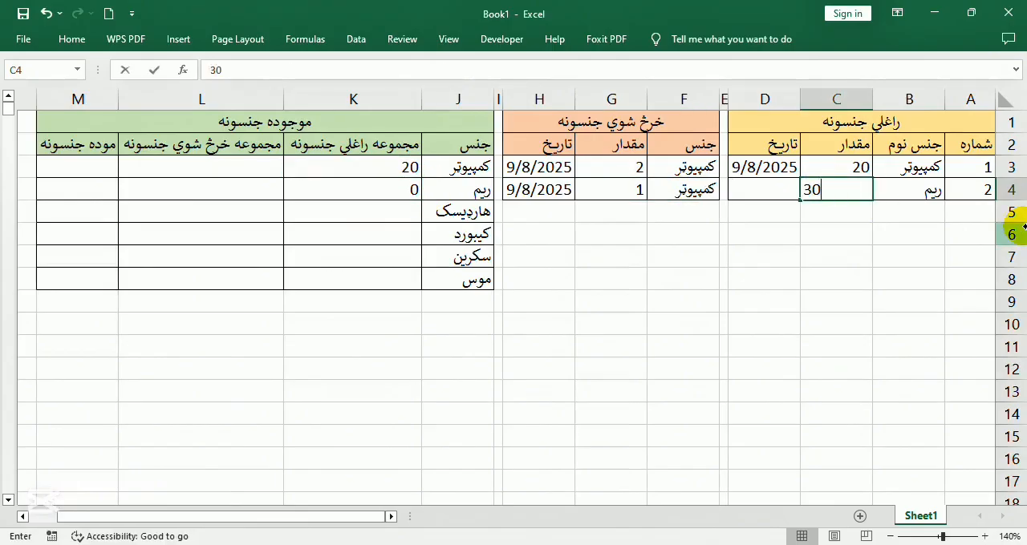
{"action": "key", "text": "Return"}
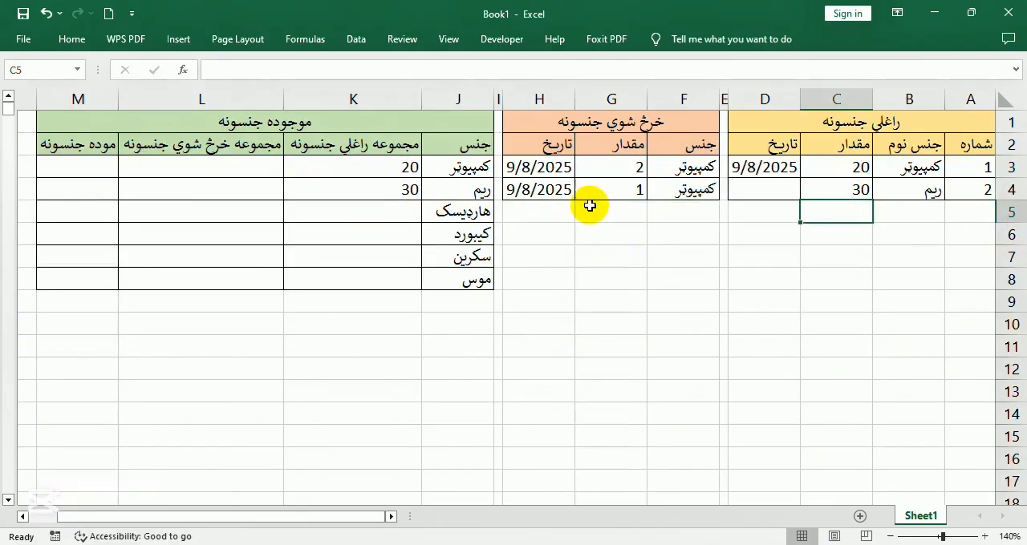
Enter the current date, 9/8/2025, in D4 for the second received item
{"action": "left_click", "coordinate": [338, 195]}
{"action": "left_click", "coordinate": [769, 197]}
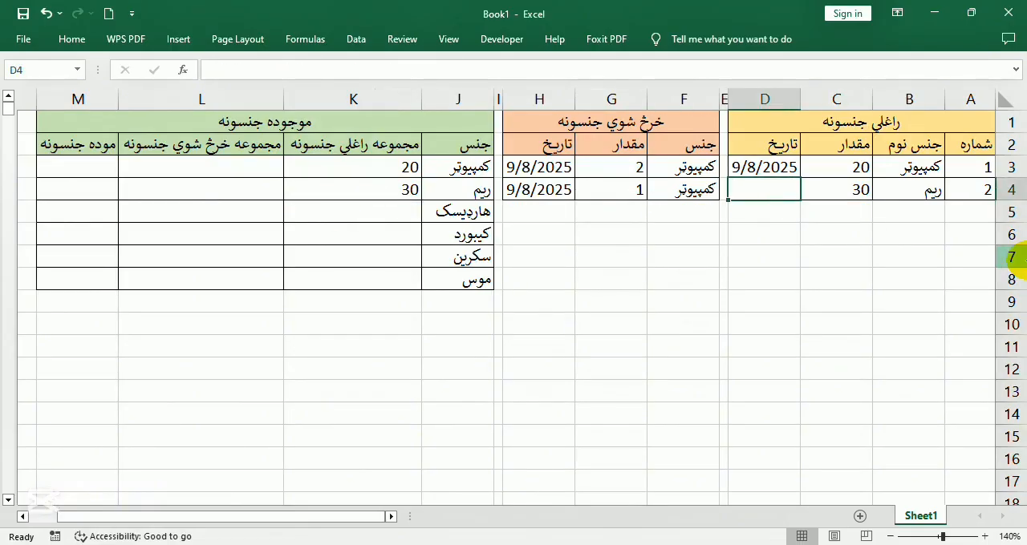
{"action": "key", "text": "ctrl+semicolon"}
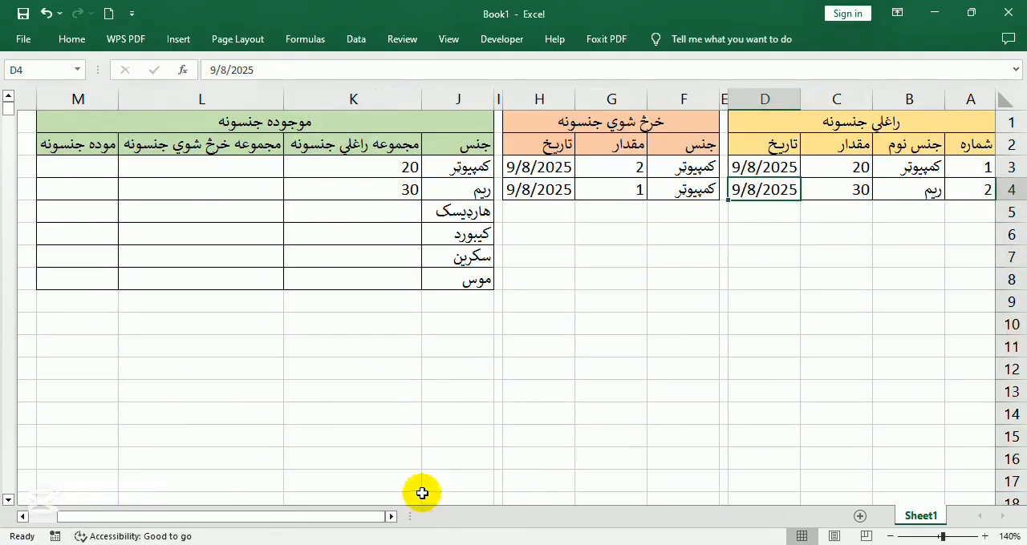
Examine the received-total formula in I4 of the گودام ډیټابیس workbook and return to Book1
{"action": "left_click", "coordinate": [935, 13]}
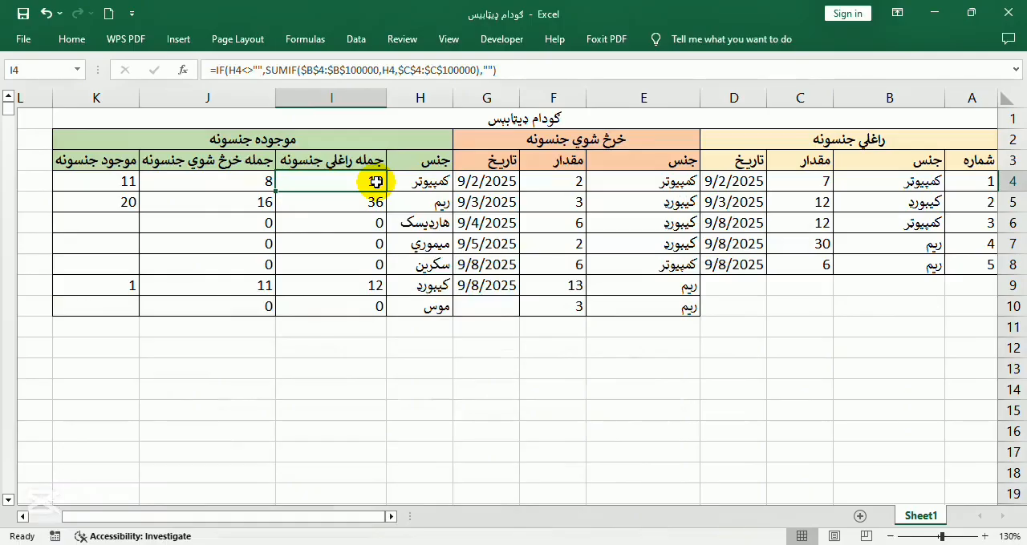
{"action": "left_click", "coordinate": [410, 544]}
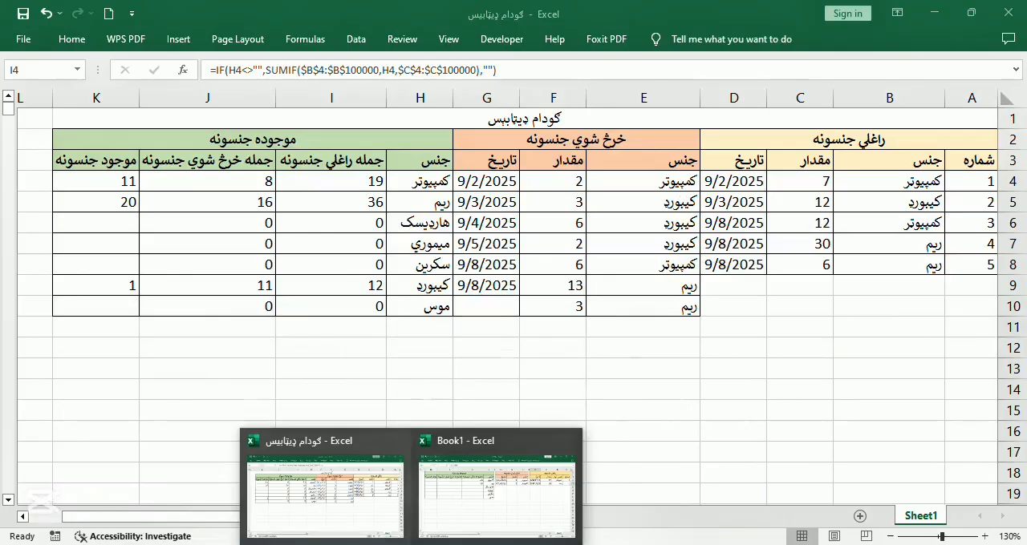
{"action": "left_click", "coordinate": [349, 501]}
{"action": "left_click", "coordinate": [411, 544]}
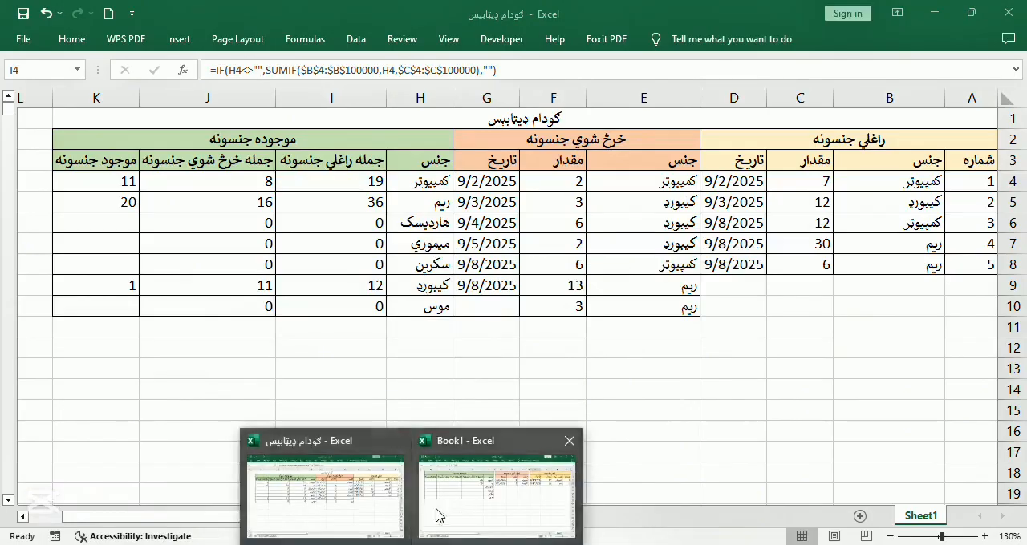
{"action": "left_click", "coordinate": [509, 482]}
Change the IF condition of the received-total formula in K3 to test J3<>""
{"action": "left_click", "coordinate": [366, 180]}
{"action": "left_click", "coordinate": [373, 165]}
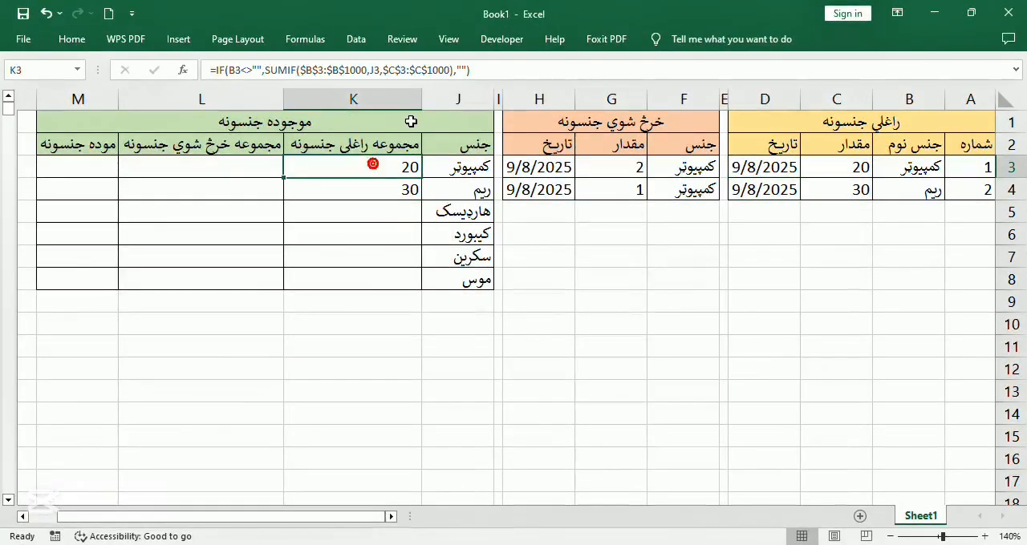
{"action": "left_click", "coordinate": [237, 71]}
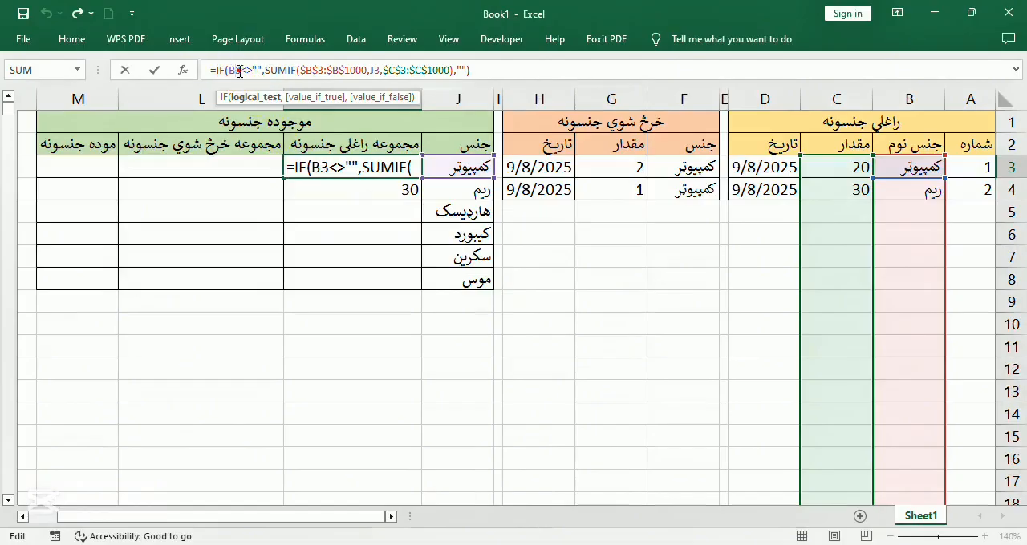
{"action": "key", "text": "BackSpace"}
{"action": "key", "text": "BackSpace"}
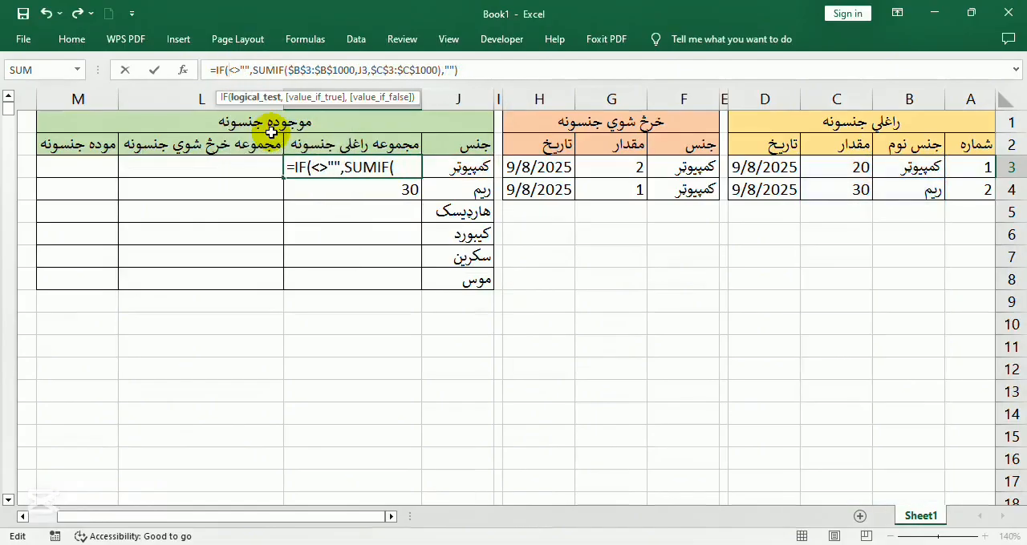
{"action": "type", "text": "j4"}
{"action": "key", "text": "Return"}
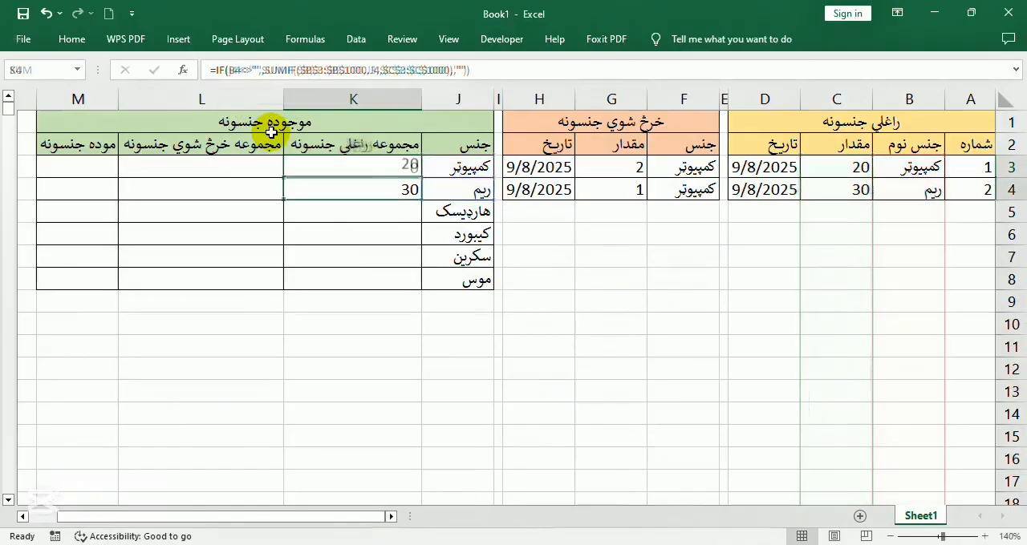
{"action": "left_click", "coordinate": [418, 167]}
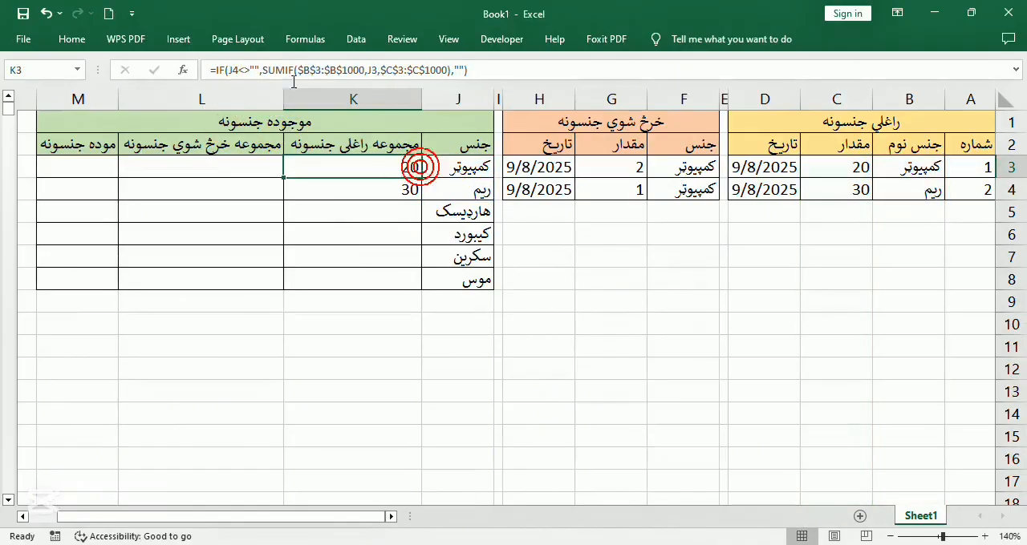
{"action": "left_click", "coordinate": [240, 70]}
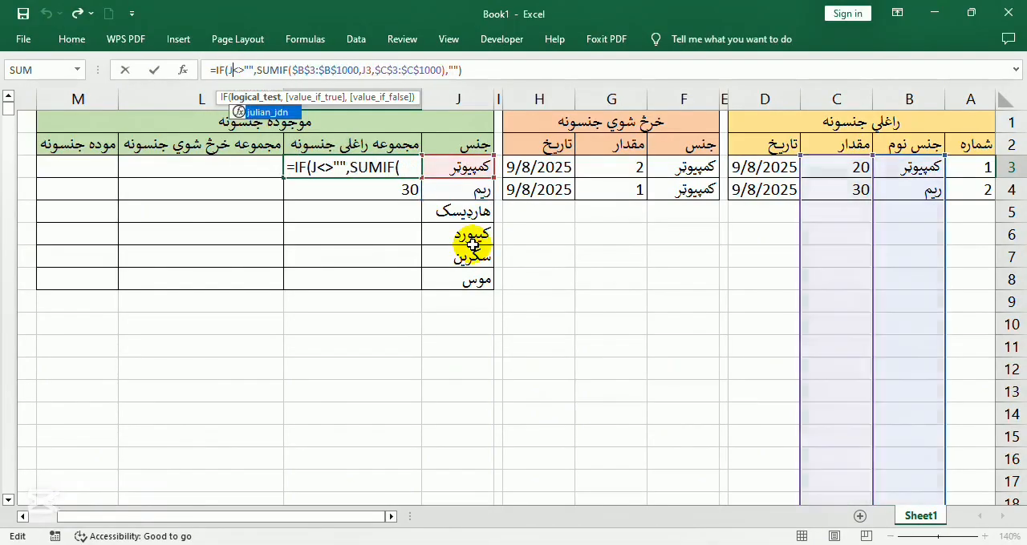
{"action": "key", "text": "Return"}
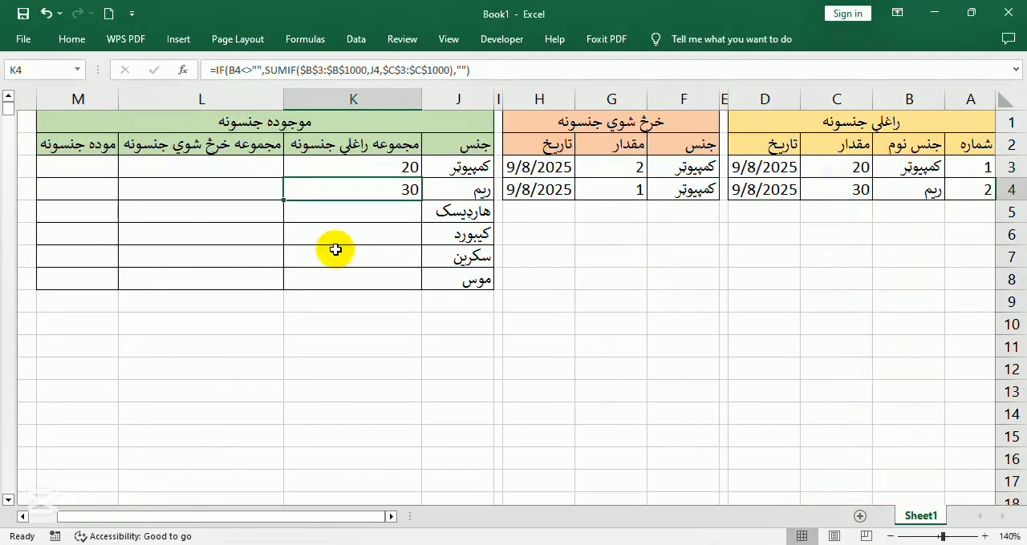
Copy the corrected formula from K3 and paste only the formula into the range K3:K100
{"action": "left_click", "coordinate": [322, 163]}
{"action": "key", "text": "ctrl+c"}
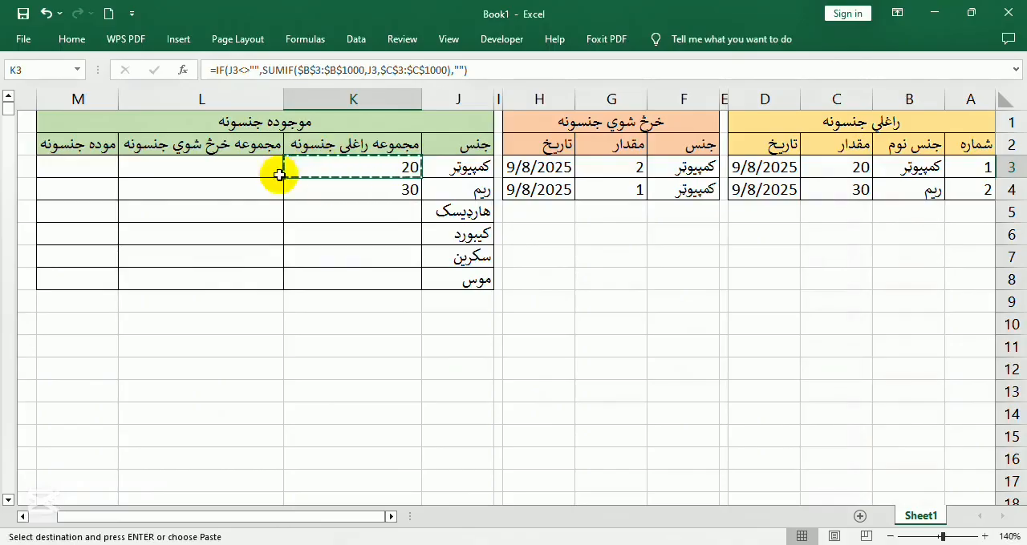
{"action": "left_click", "coordinate": [31, 70]}
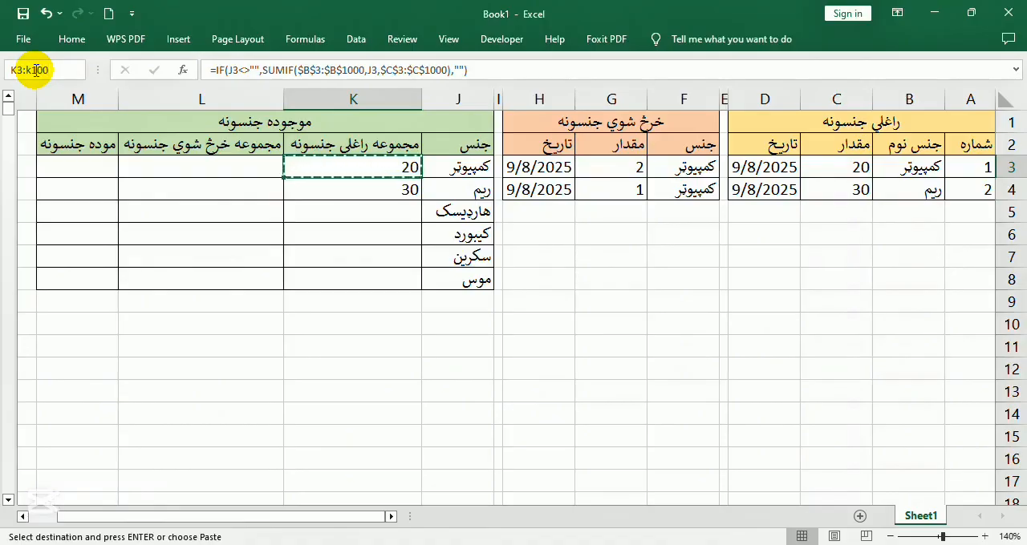
{"action": "type", "text": ":k100"}
{"action": "key", "text": "Return"}
{"action": "right_click", "coordinate": [339, 169]}
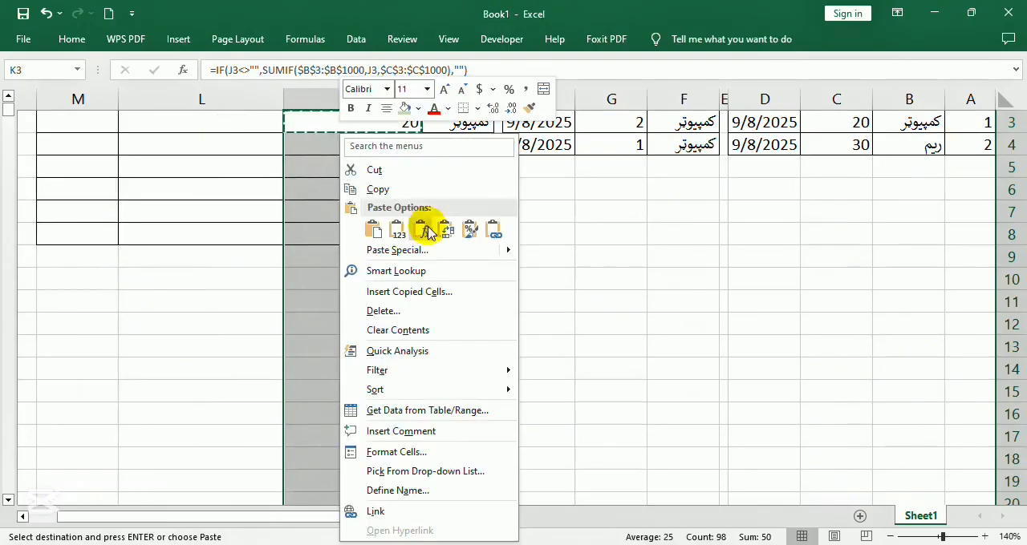
{"action": "left_click", "coordinate": [425, 230]}
{"action": "scroll", "coordinate": [332, 221], "scroll_direction": "up", "scroll_amount": 1}
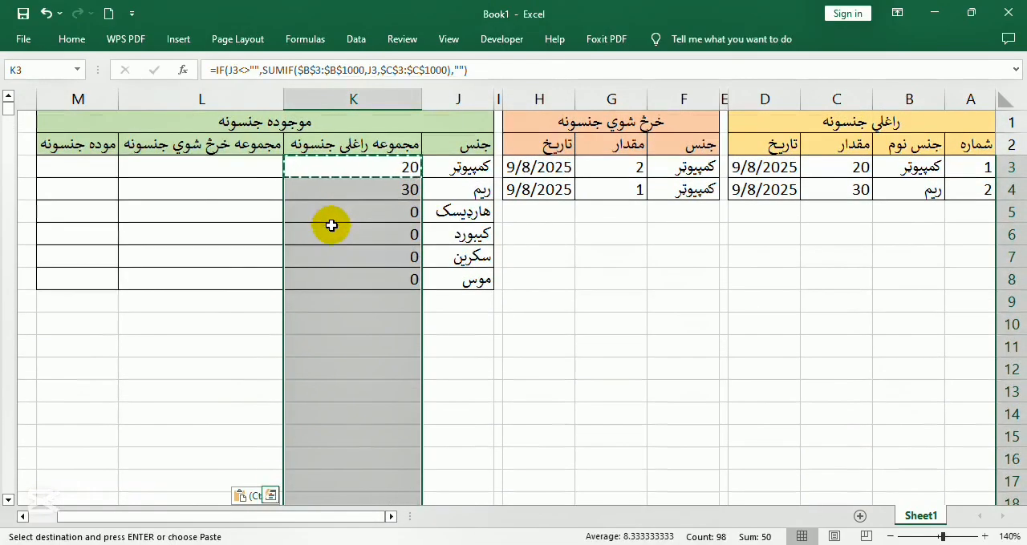
Begin a SUMIF formula in L3 with the sold-items column as the absolute criteria range $F$3:$F$1000
{"action": "left_click", "coordinate": [256, 179]}
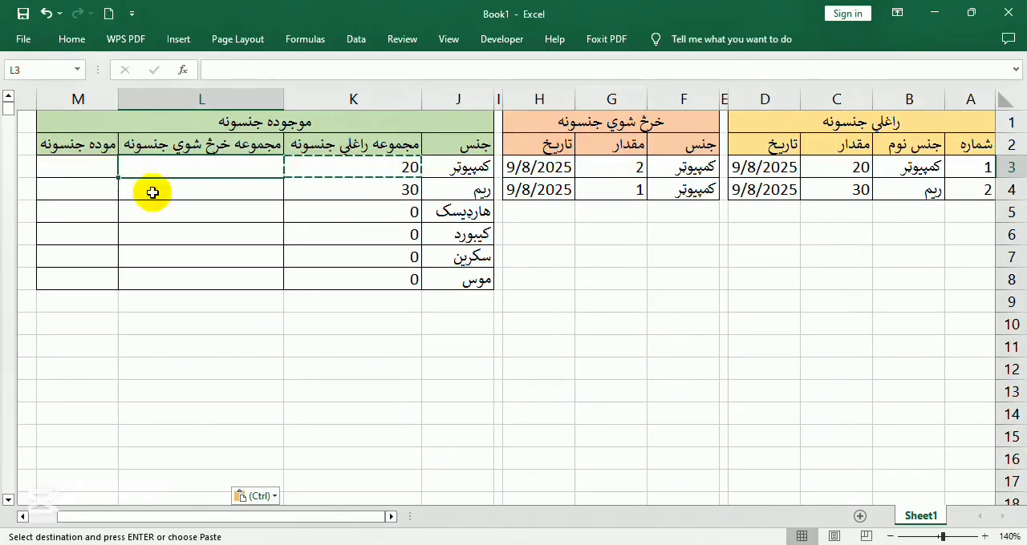
{"action": "key", "text": "Escape"}
{"action": "type", "text": "="}
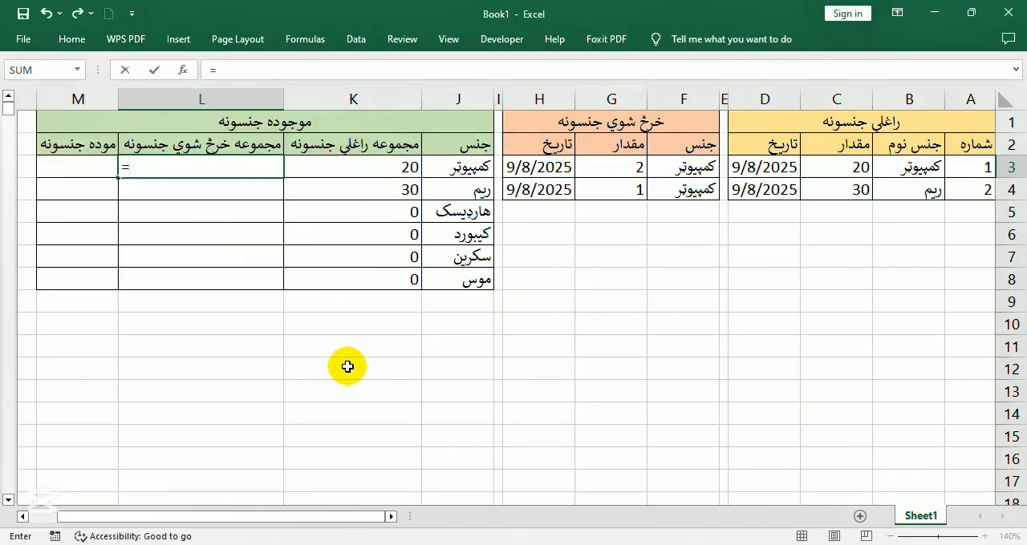
{"action": "type", "text": "sum"}
{"action": "key", "text": "Tab"}
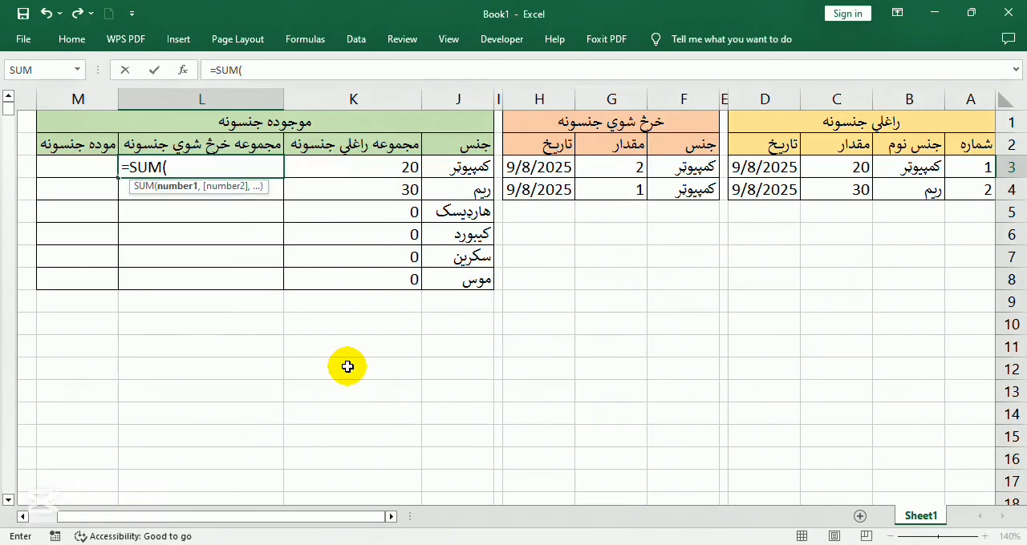
{"action": "key", "text": "BackSpace"}
{"action": "type", "text": "if("}
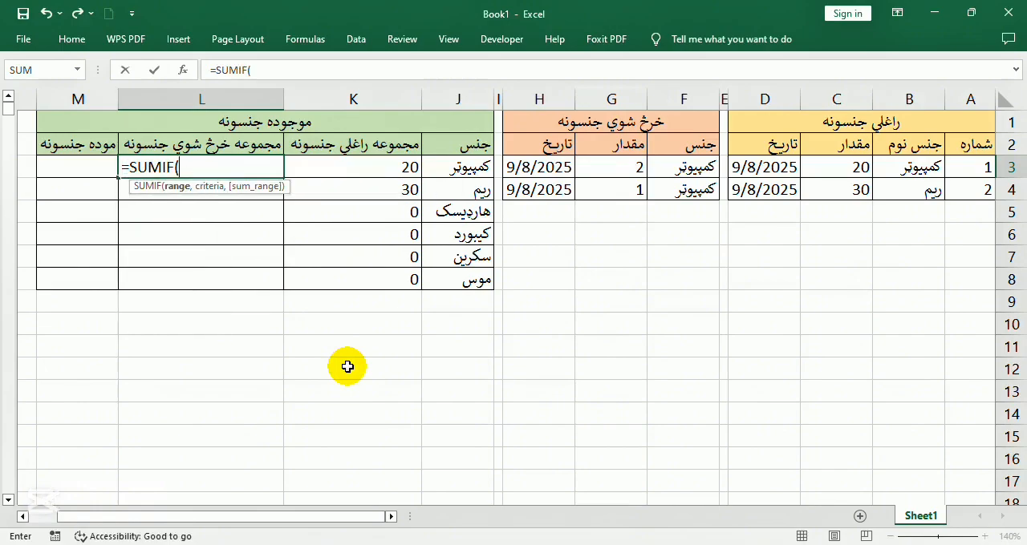
{"action": "left_click", "coordinate": [689, 166]}
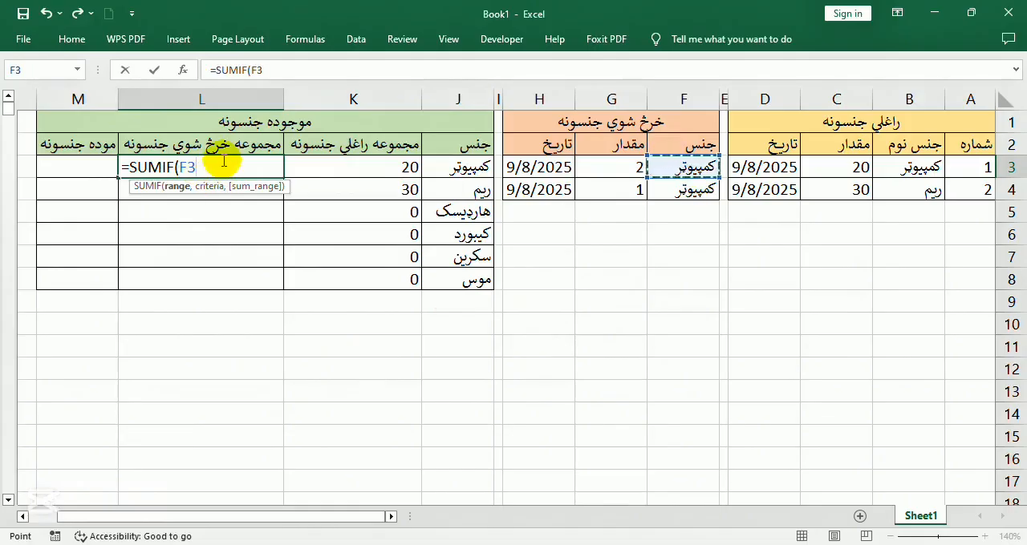
{"action": "type", "text": "f"}
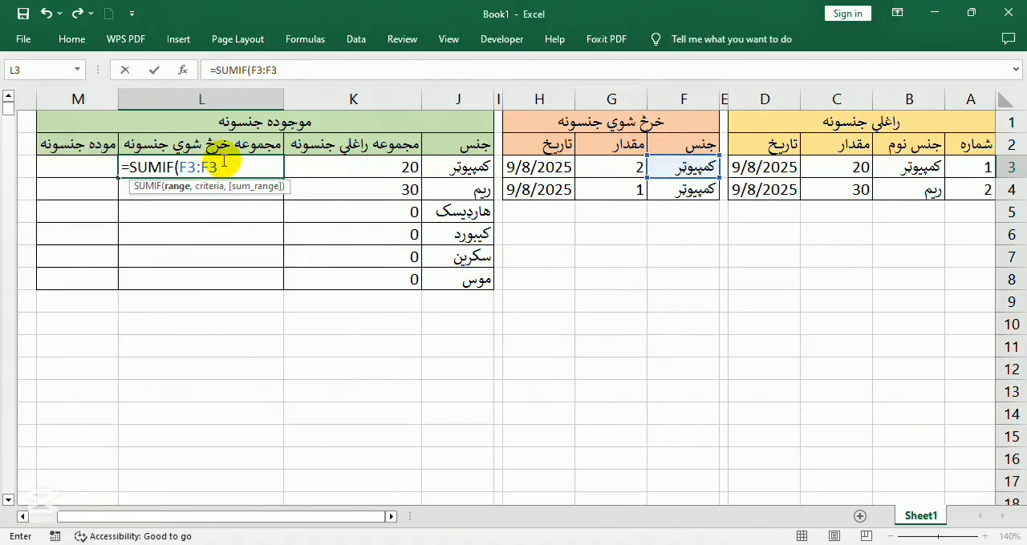
{"action": "key", "text": "BackSpace"}
{"action": "type", "text": "000"}
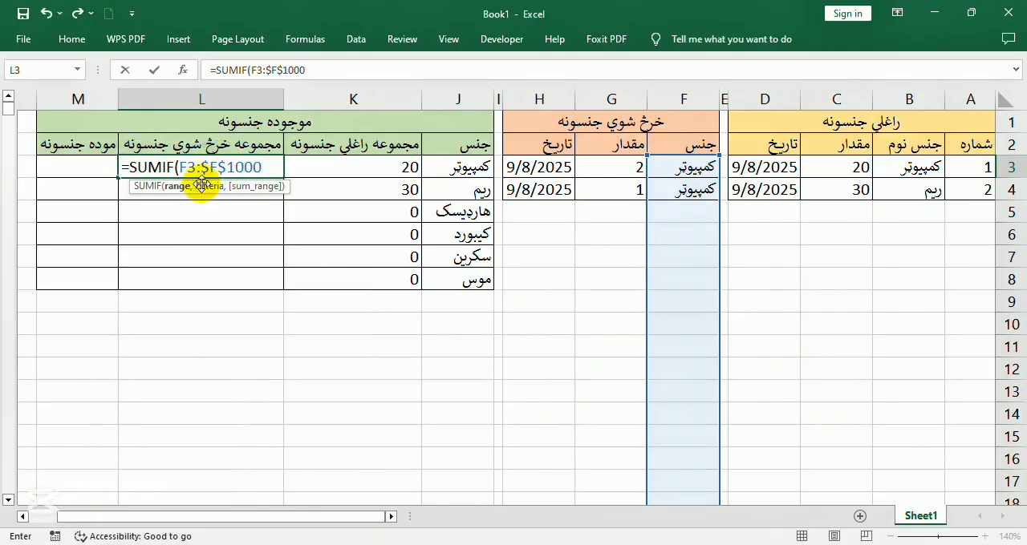
{"action": "left_click", "coordinate": [192, 168]}
{"action": "key", "text": "F4"}
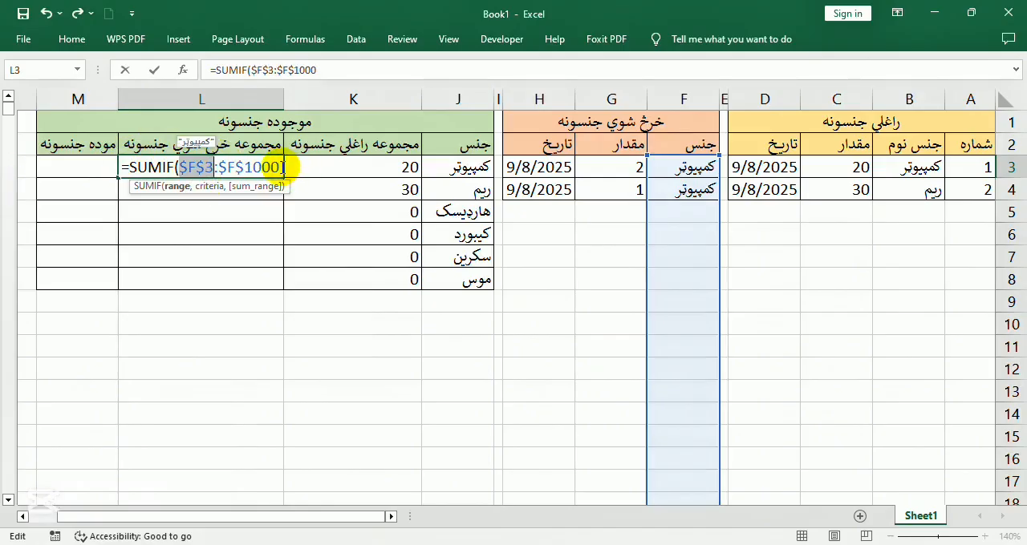
{"action": "left_click", "coordinate": [346, 70]}
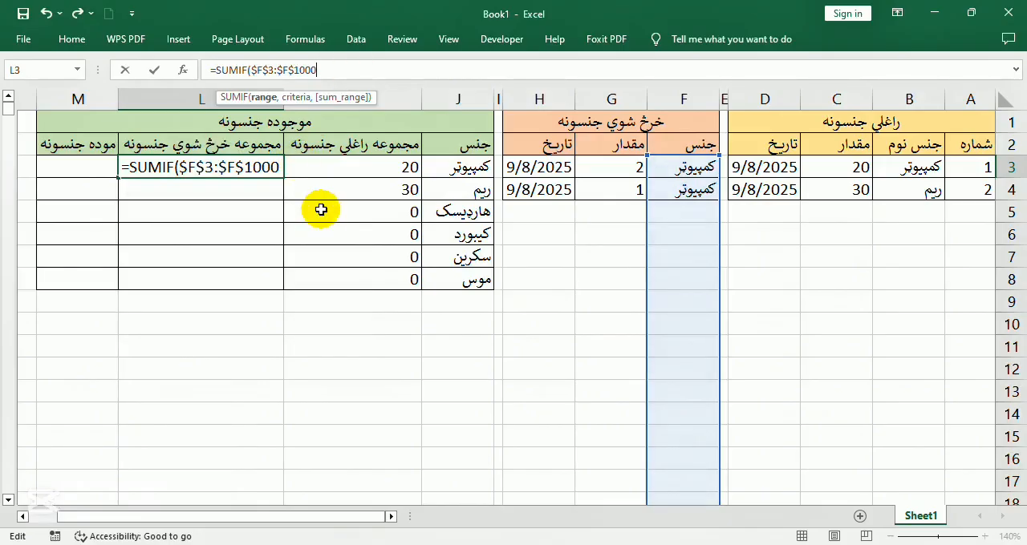
Complete the SUMIF in L3 with J3 as the criterion and $G$3:$G$1000 as the sum range
{"action": "type", "text": ","}
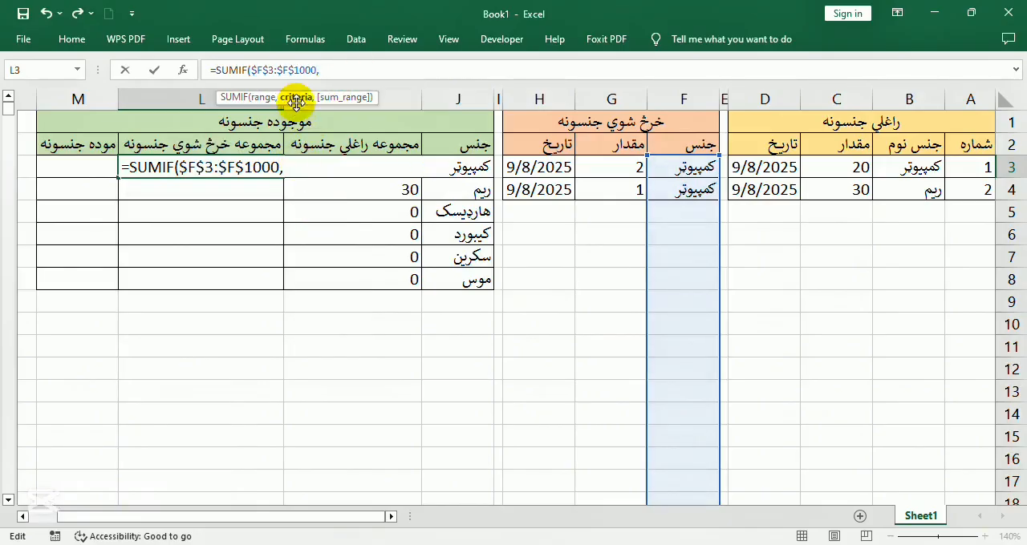
{"action": "left_click", "coordinate": [479, 167]}
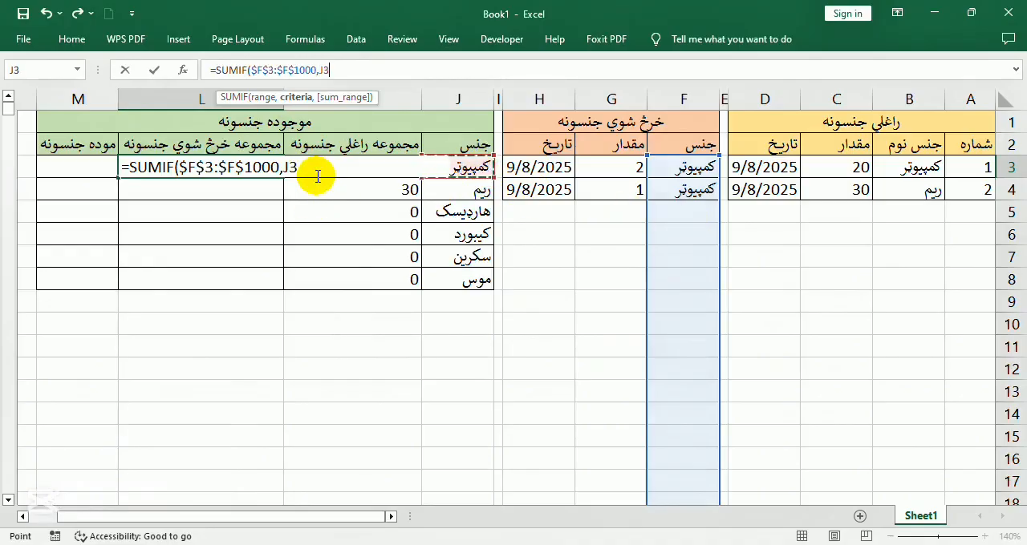
{"action": "type", "text": ","}
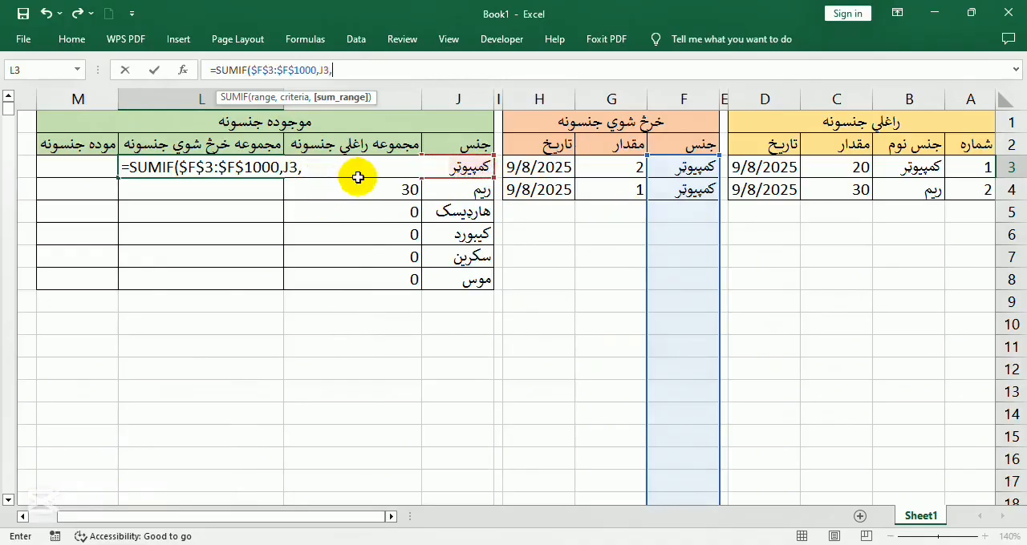
{"action": "left_click", "coordinate": [615, 166]}
{"action": "left_click", "coordinate": [325, 166]}
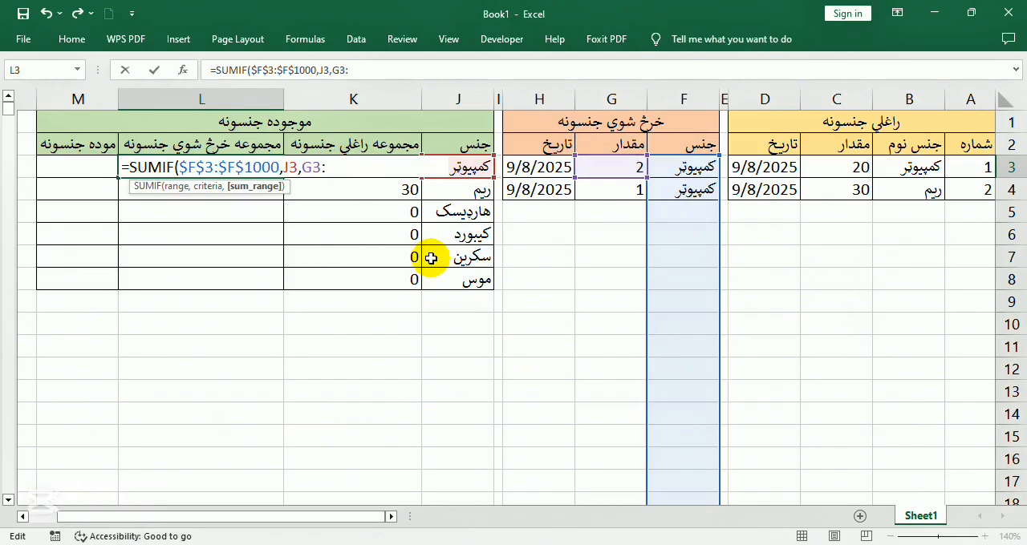
{"action": "type", "text": ":g"}
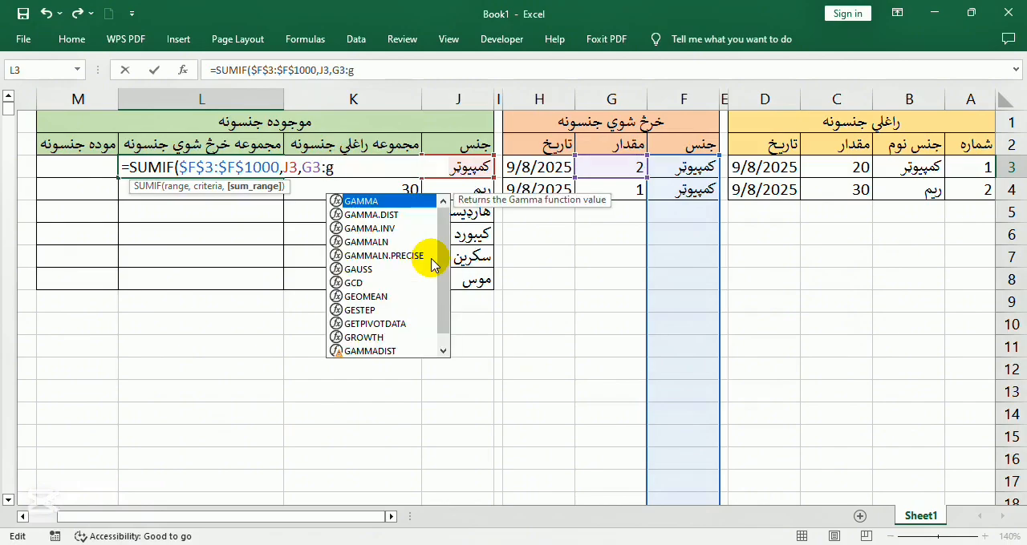
{"action": "type", "text": "1000"}
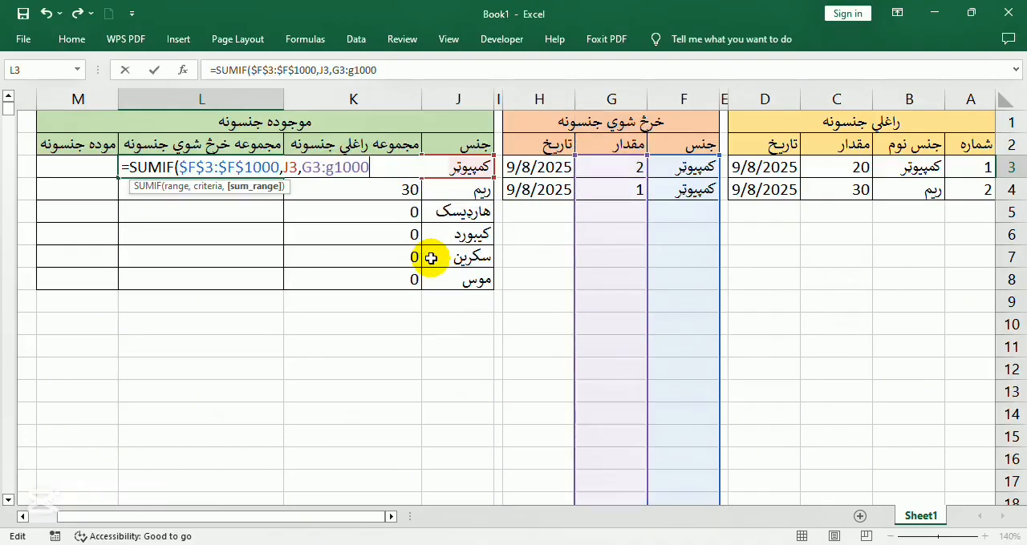
{"action": "key", "text": "F4"}
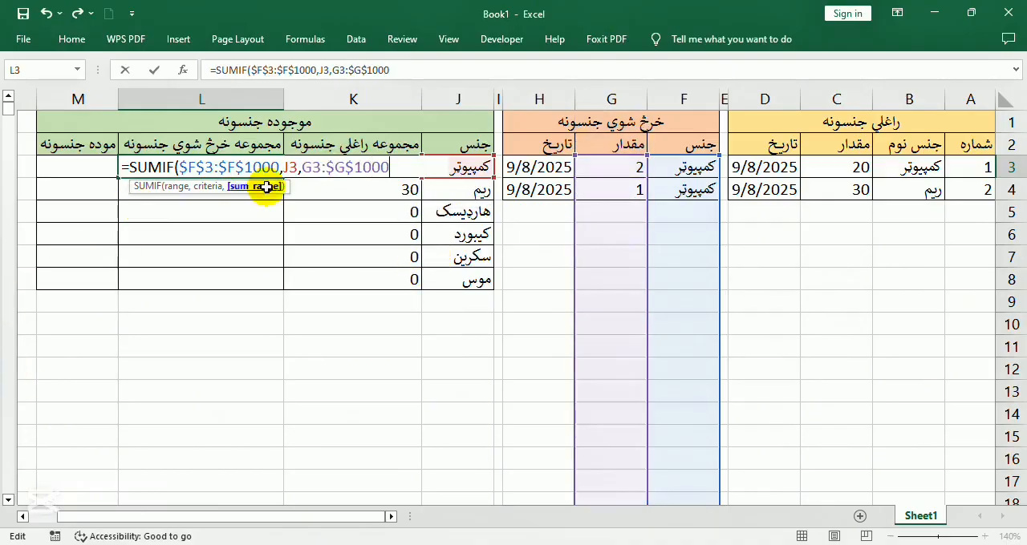
{"action": "double_click", "coordinate": [307, 167]}
{"action": "key", "text": "F4"}
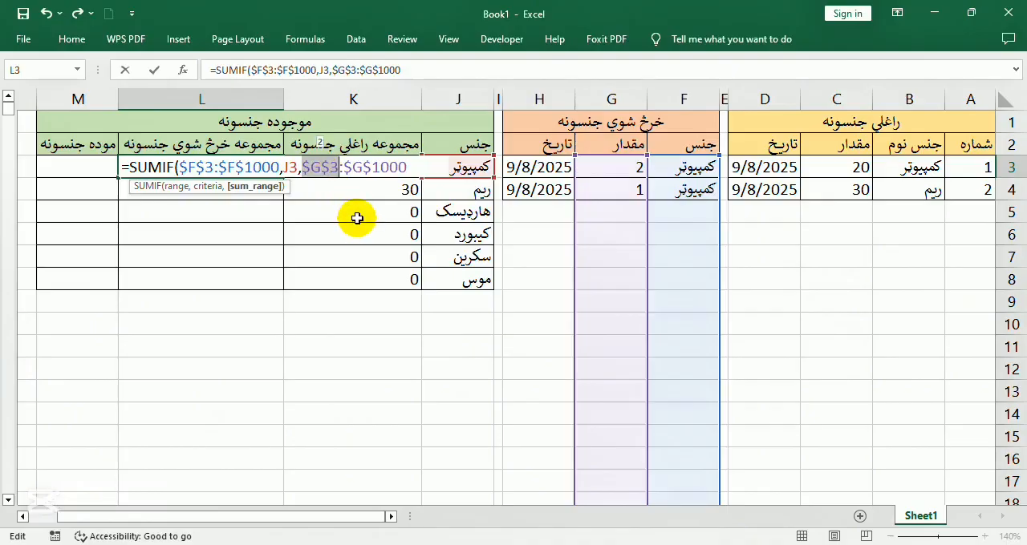
{"action": "key", "text": "Return"}
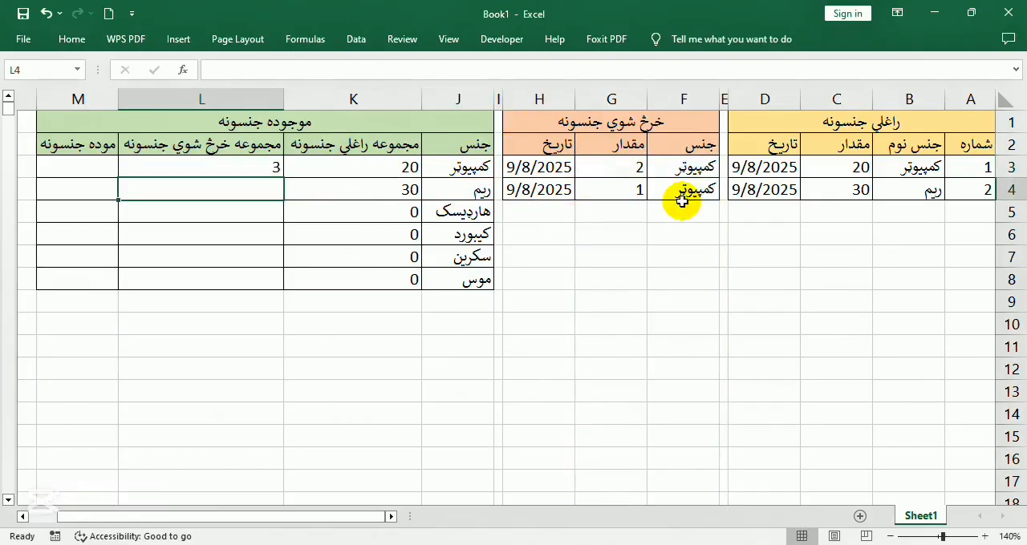
{"action": "left_click", "coordinate": [239, 165]}
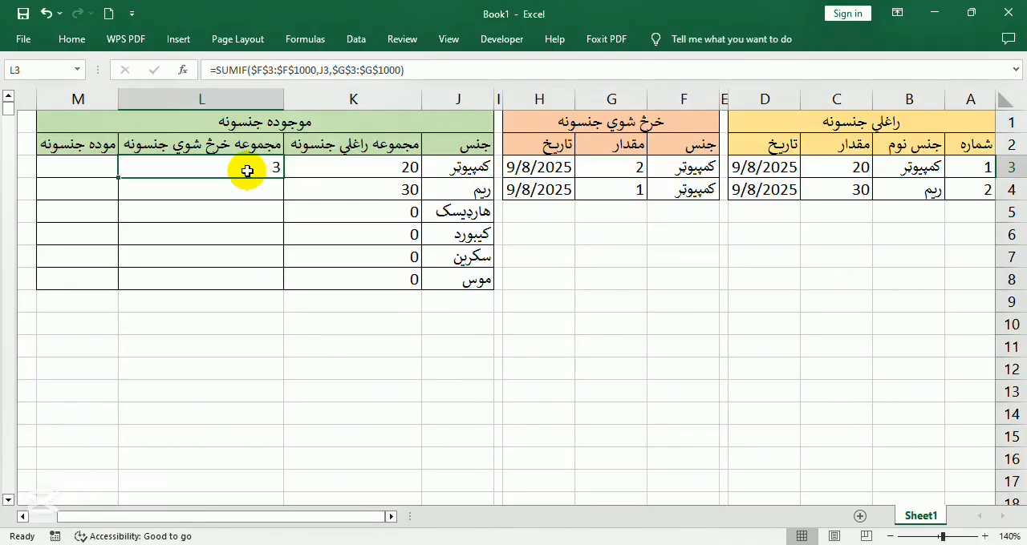
Wrap the SUMIF in L3 in an IF that tests J3<>"" and otherwise returns an empty string
{"action": "left_click", "coordinate": [215, 70]}
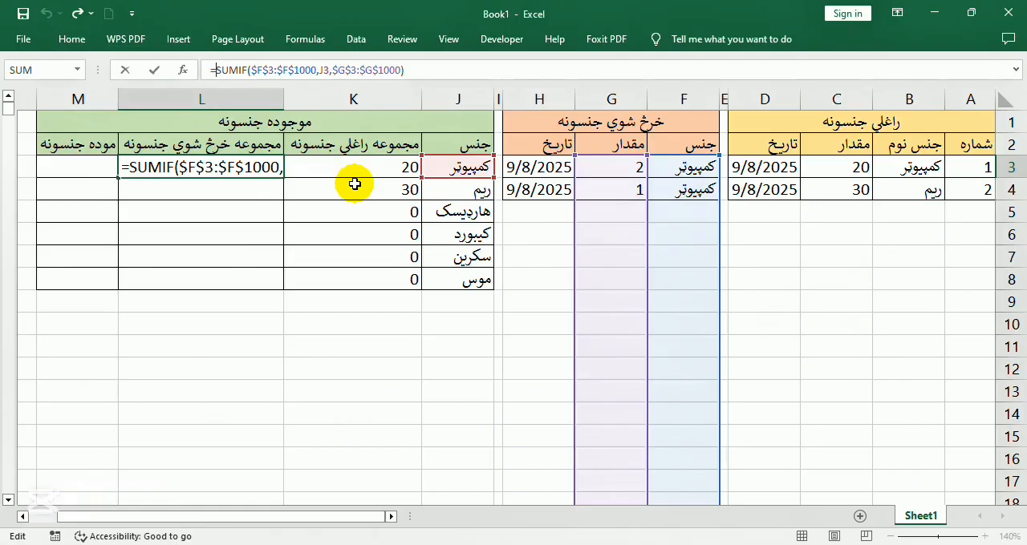
{"action": "type", "text": "IF("}
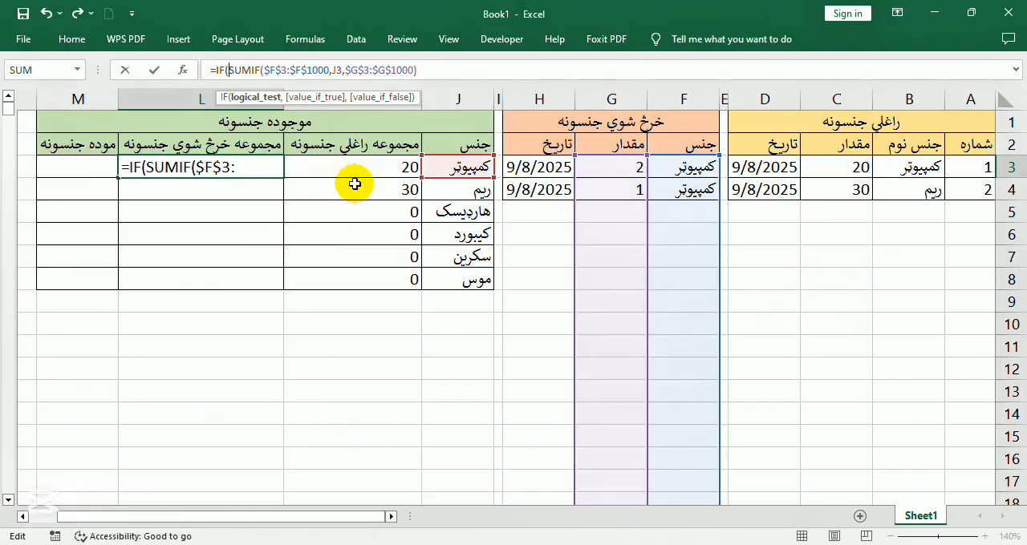
{"action": "left_click", "coordinate": [450, 166]}
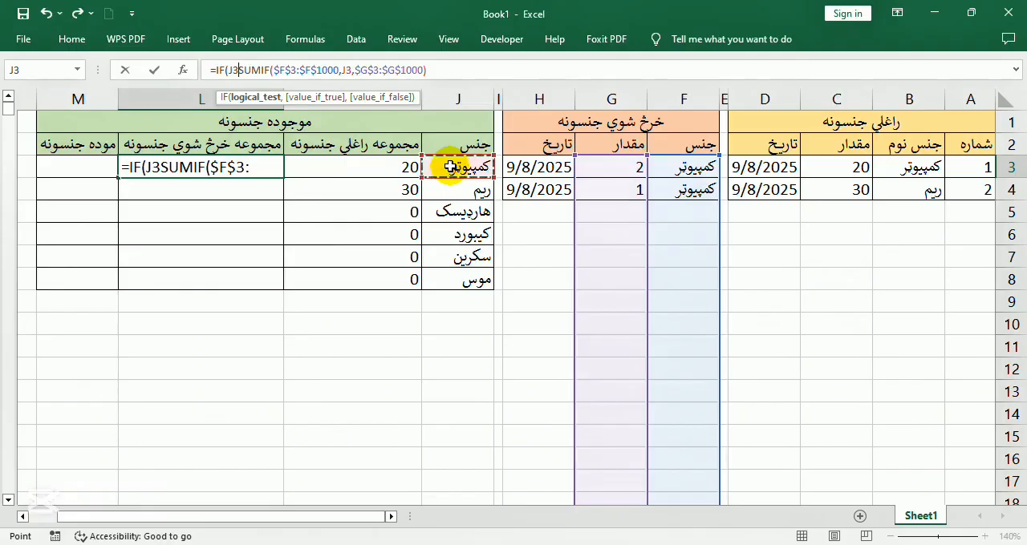
{"action": "type", "text": "<>"}
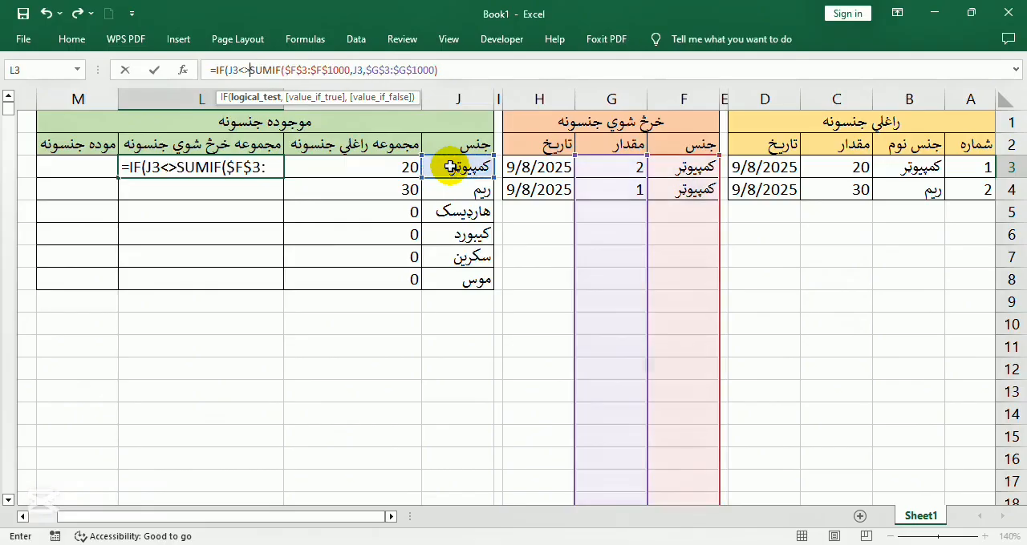
{"action": "type", "text": "\"\","}
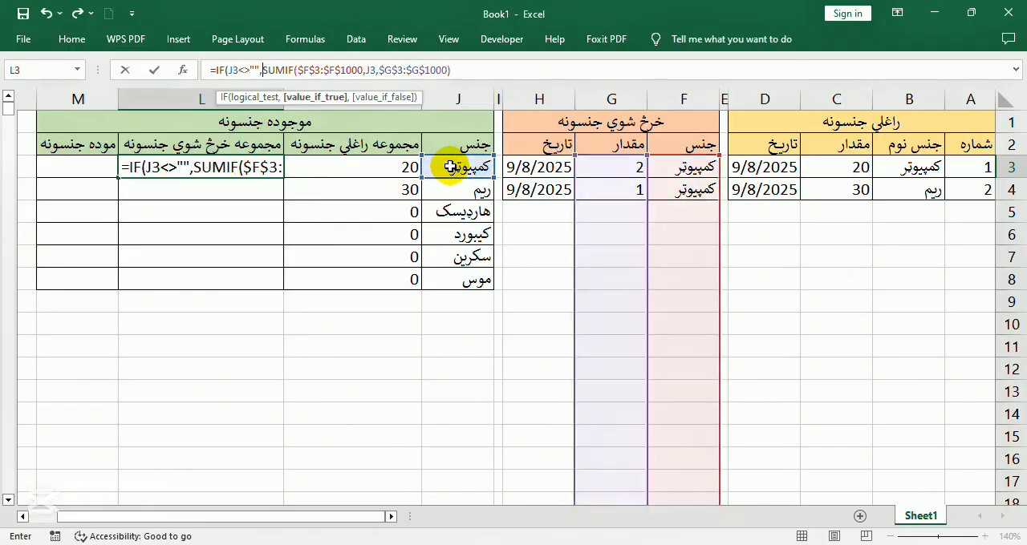
{"action": "left_click", "coordinate": [489, 70]}
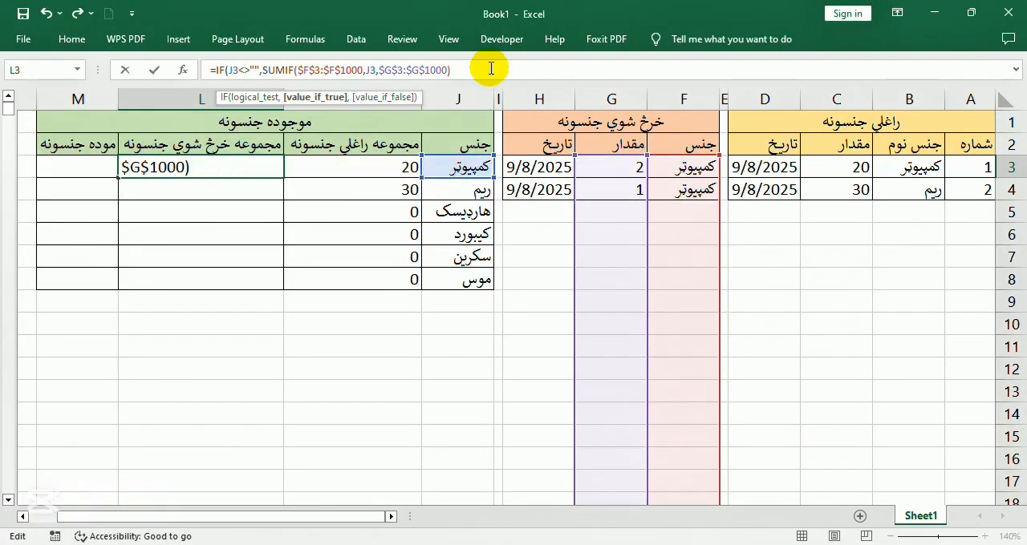
{"action": "key", "text": "Return"}
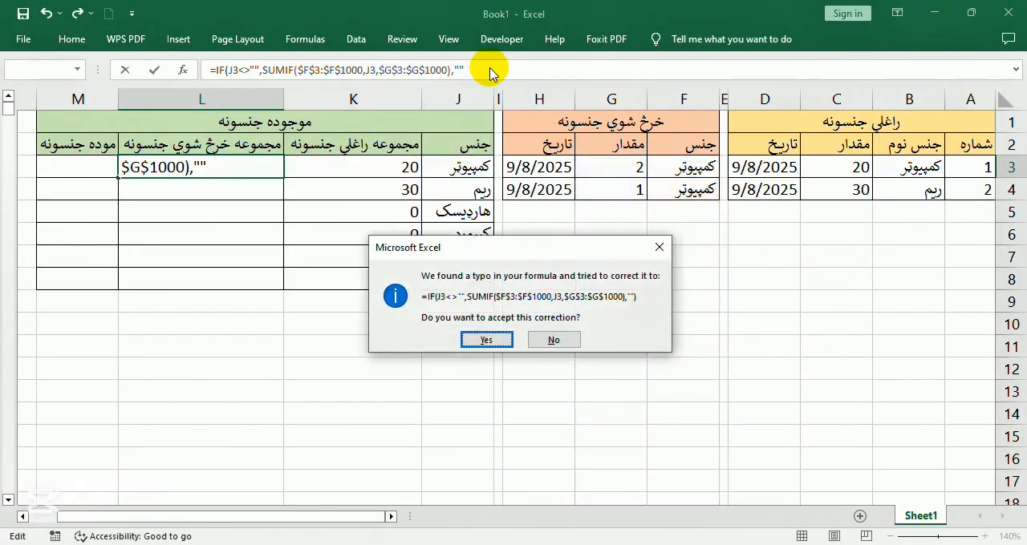
{"action": "key", "text": "Return"}
Copy the sold-total formula from L3 and paste only the formula into the range L3:L100
{"action": "left_click", "coordinate": [226, 167]}
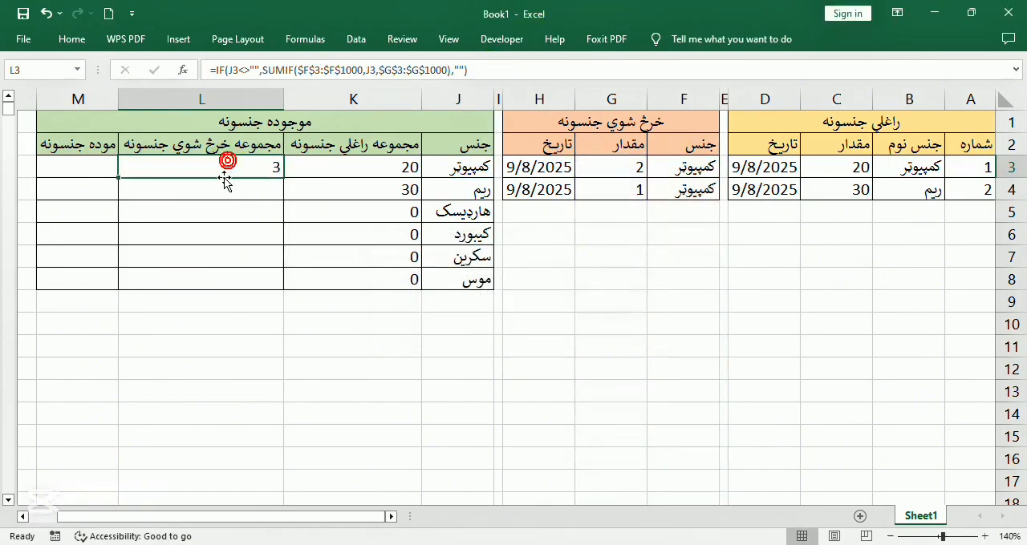
{"action": "key", "text": "ctrl+c"}
{"action": "left_click", "coordinate": [39, 69]}
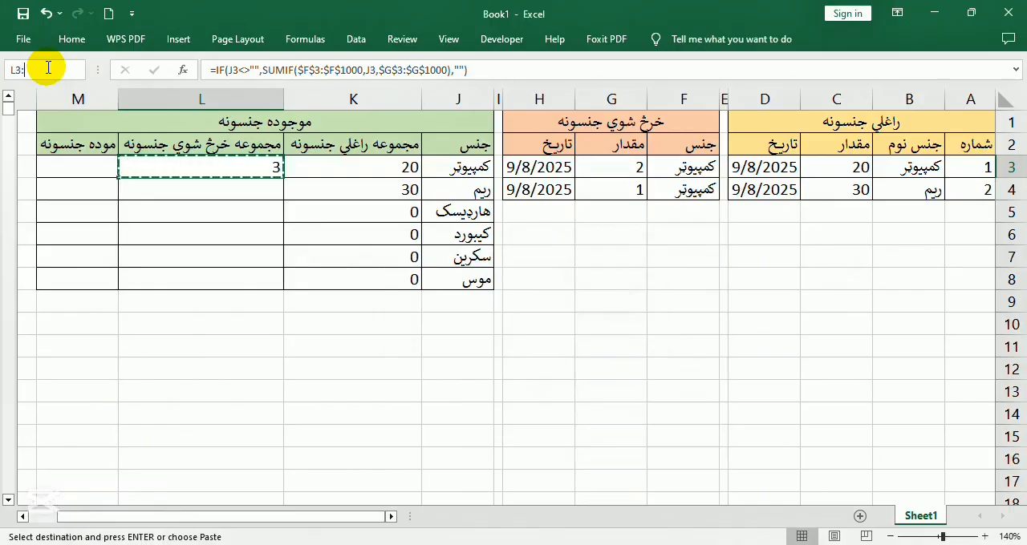
{"action": "type", "text": ":l100"}
{"action": "key", "text": "Return"}
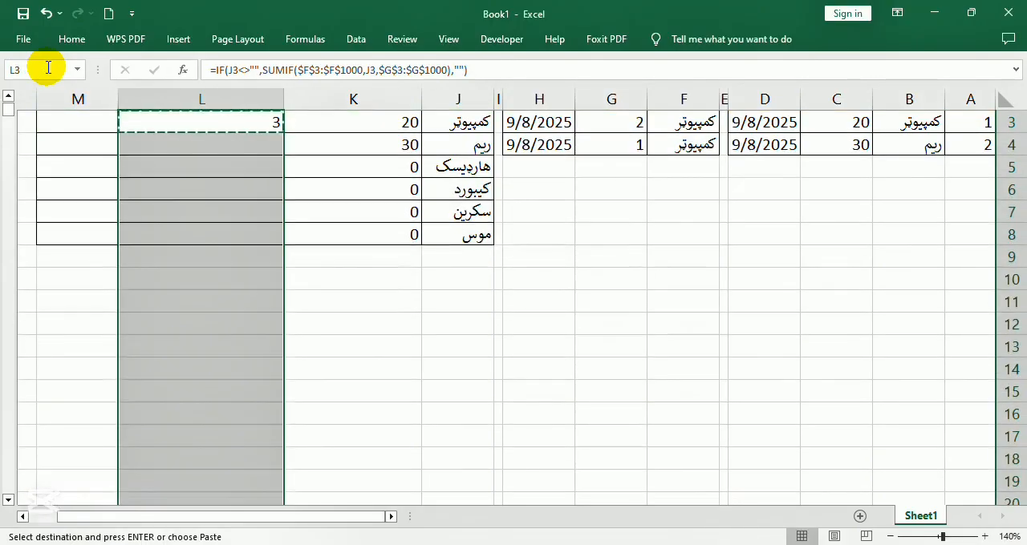
{"action": "right_click", "coordinate": [172, 166]}
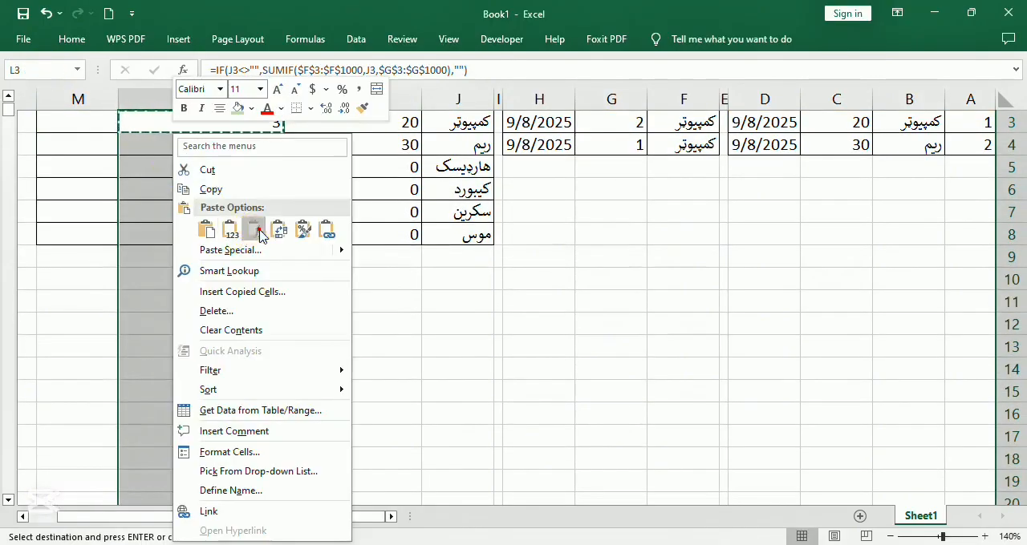
{"action": "left_click", "coordinate": [255, 231]}
{"action": "scroll", "coordinate": [225, 290], "scroll_direction": "up", "scroll_amount": 1}
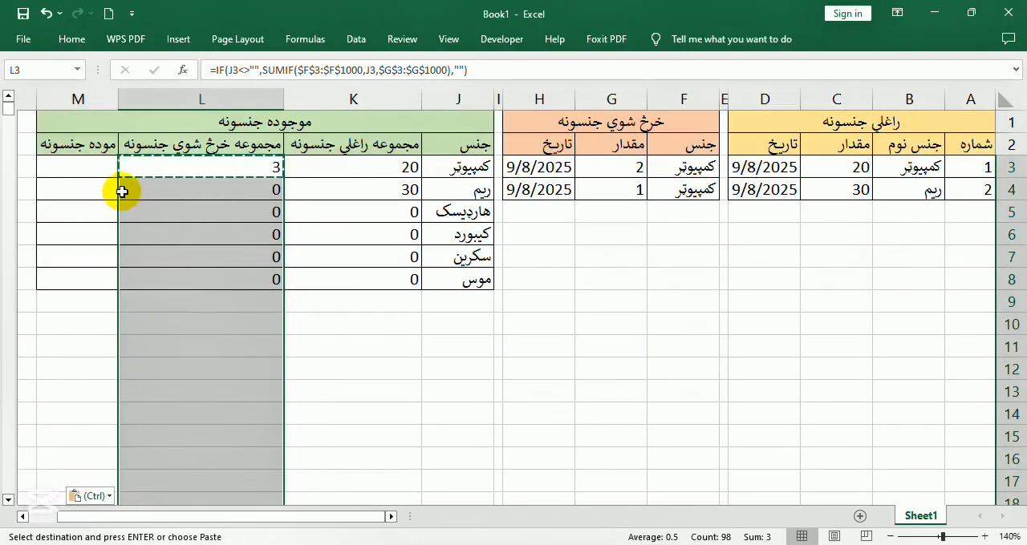
Enter the in-stock formula =K3-L3 in M3 and fill it down to M13
{"action": "left_click", "coordinate": [100, 161]}
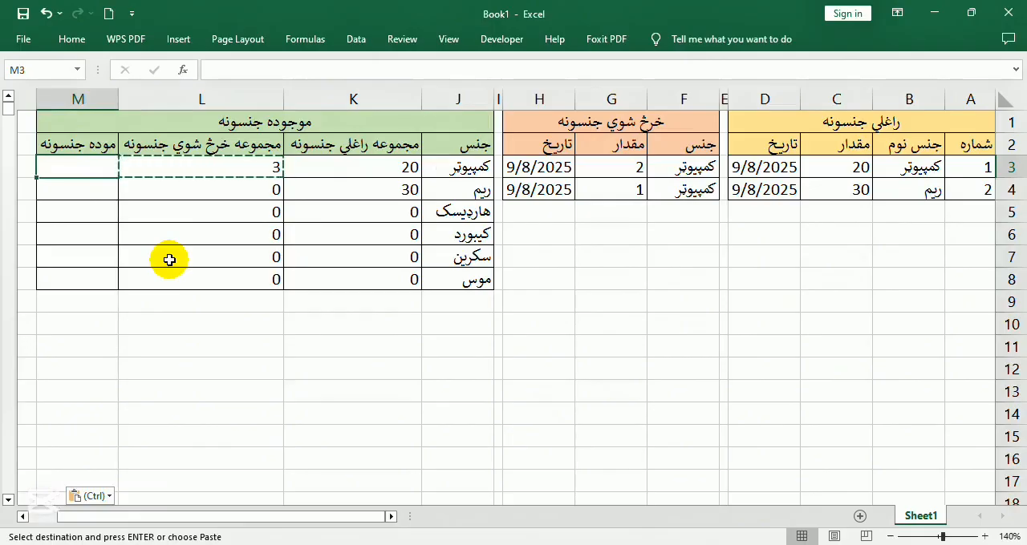
{"action": "type", "text": "="}
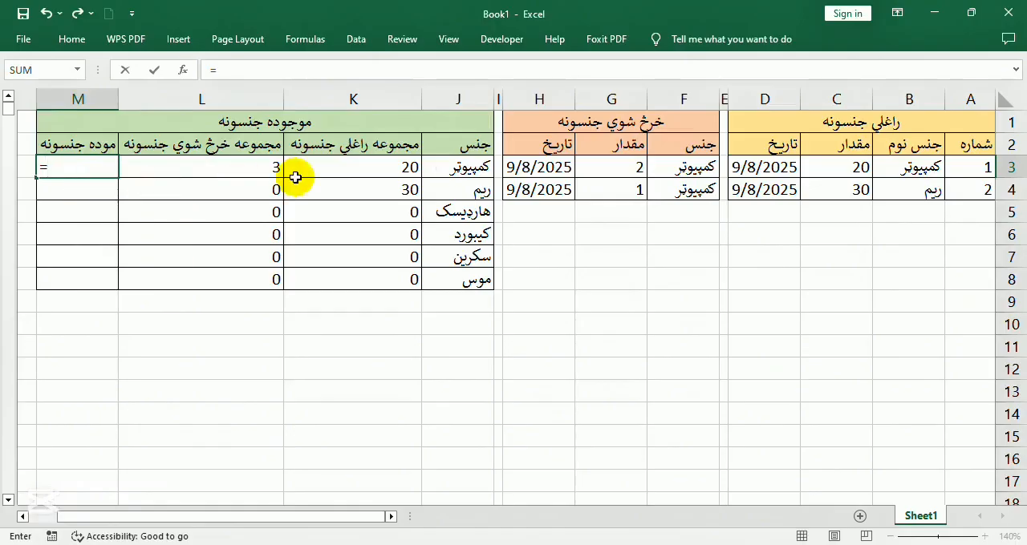
{"action": "left_click", "coordinate": [355, 166]}
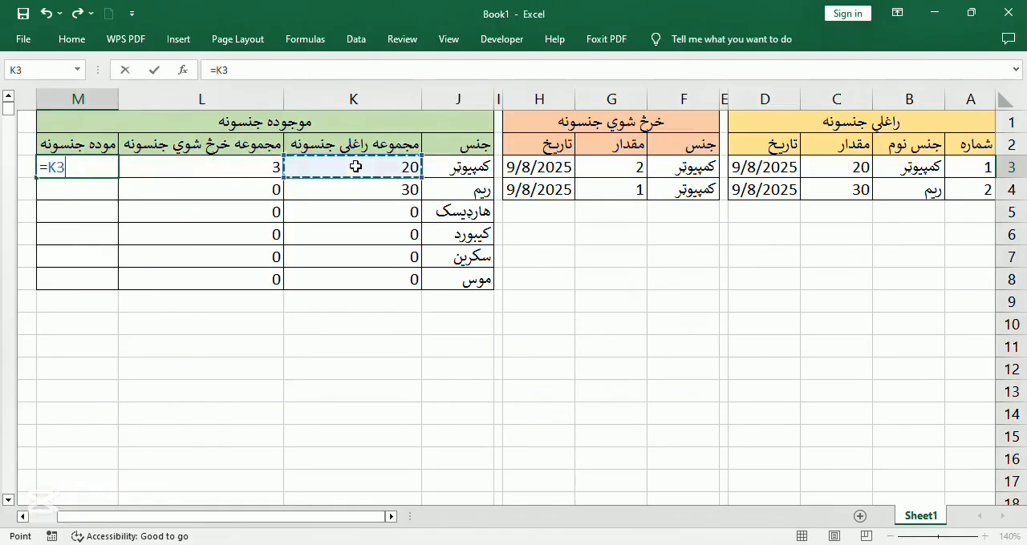
{"action": "type", "text": "-"}
{"action": "left_click", "coordinate": [261, 166]}
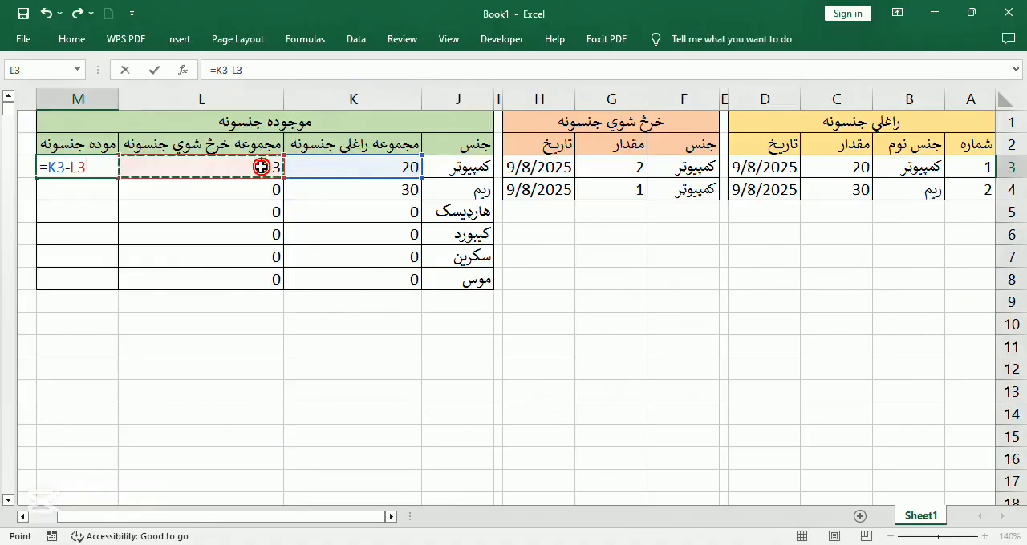
{"action": "key", "text": "Return"}
{"action": "left_click", "coordinate": [91, 166]}
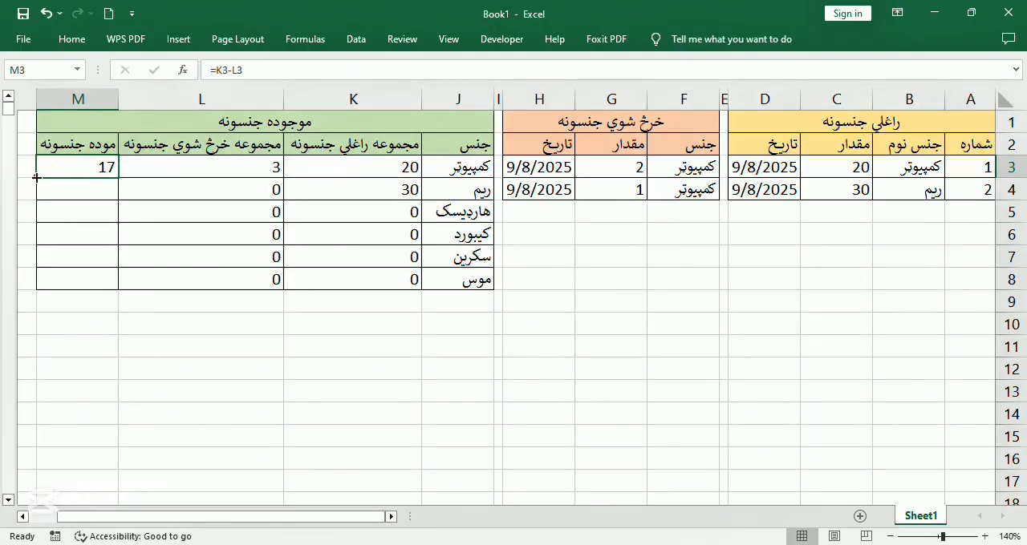
{"action": "left_click_drag", "start_coordinate": [37, 177], "coordinate": [12, 405]}
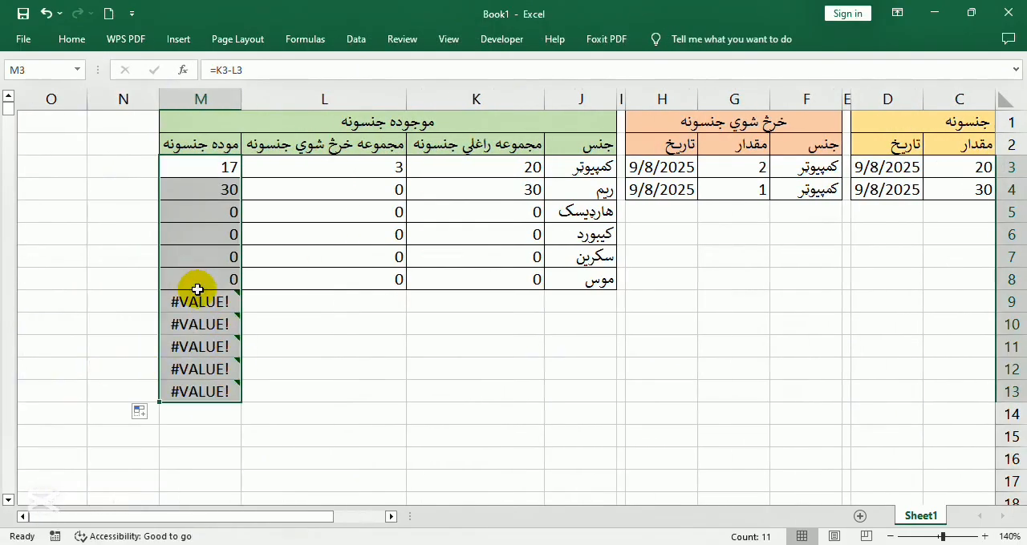
Change the in-stock formula in M3 to =IF(L3>0,K3-L3,"")
{"action": "left_click", "coordinate": [207, 166]}
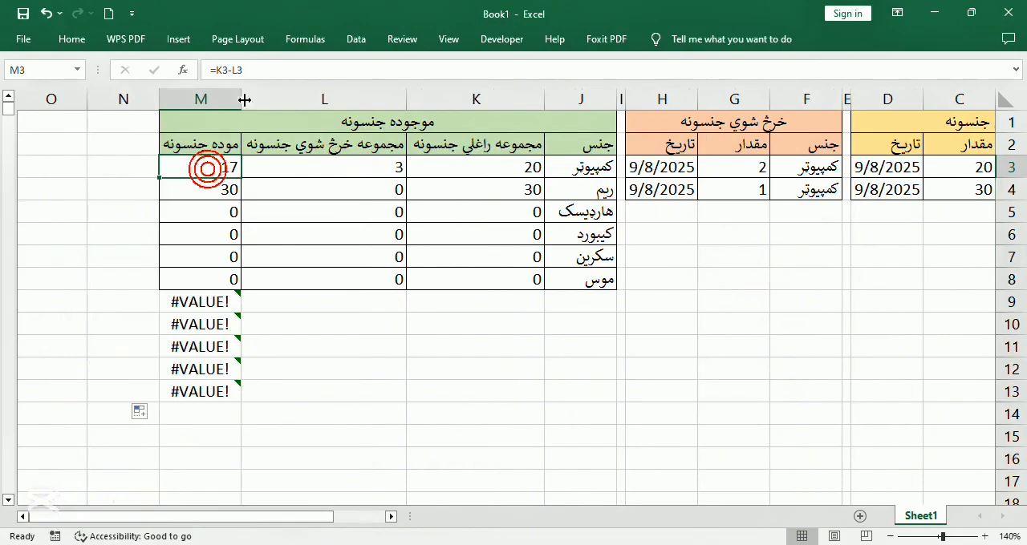
{"action": "left_click", "coordinate": [213, 71]}
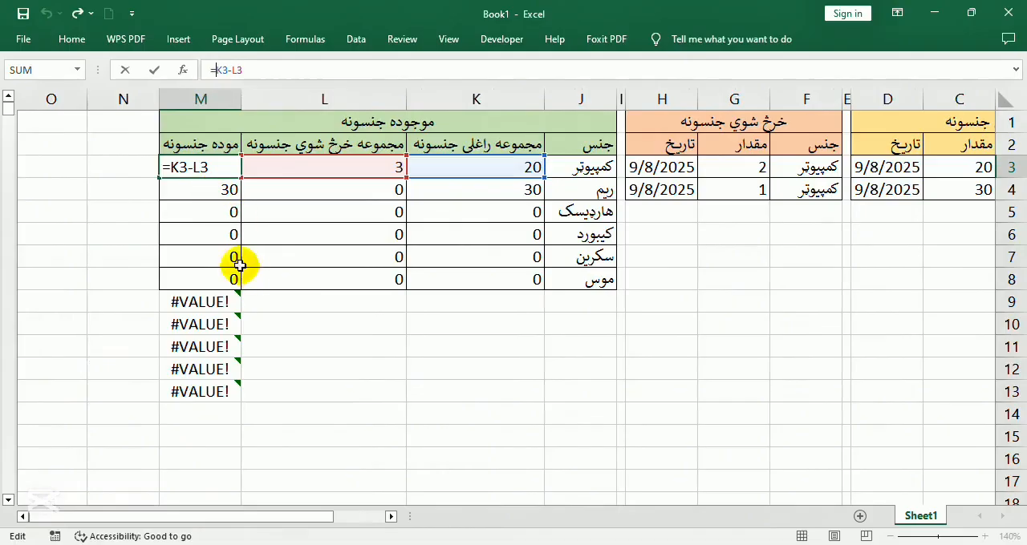
{"action": "left_click_drag", "start_coordinate": [244, 513], "coordinate": [248, 516]}
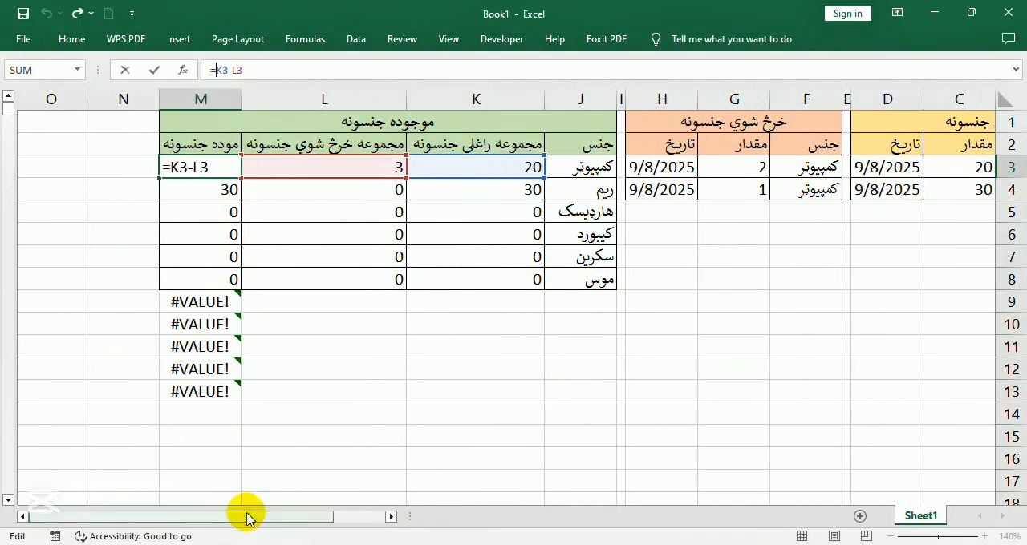
{"action": "type", "text": "IF("}
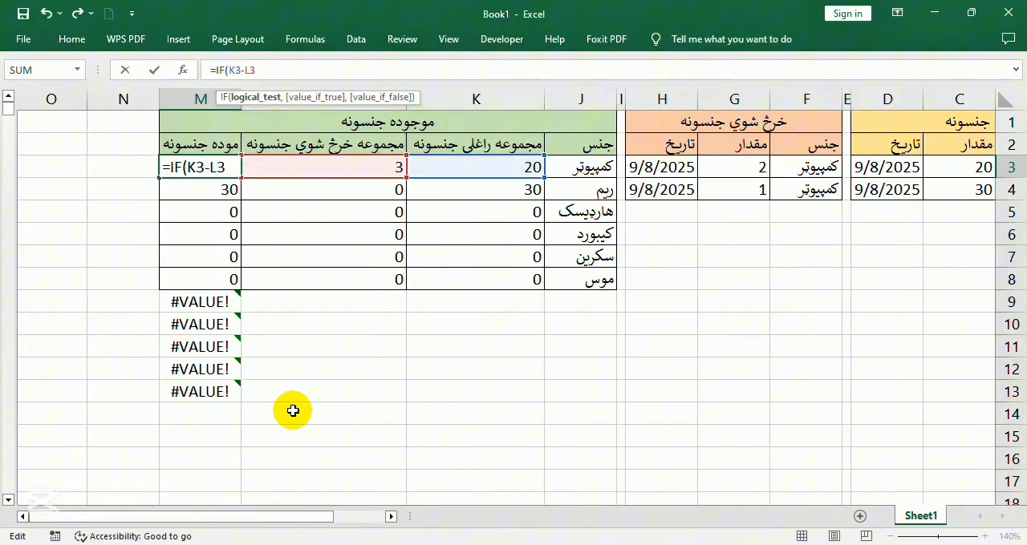
{"action": "left_click", "coordinate": [334, 170]}
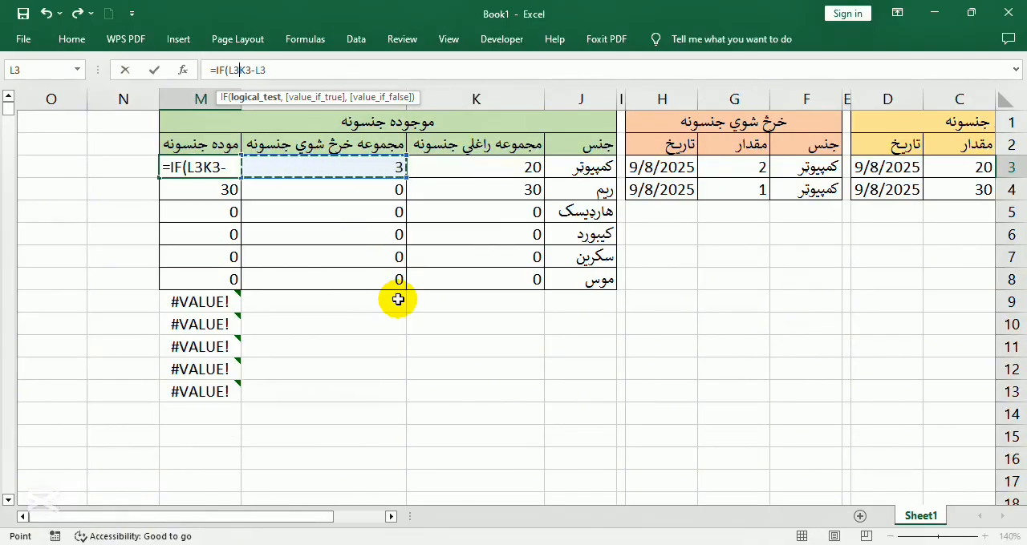
{"action": "type", "text": ">0"}
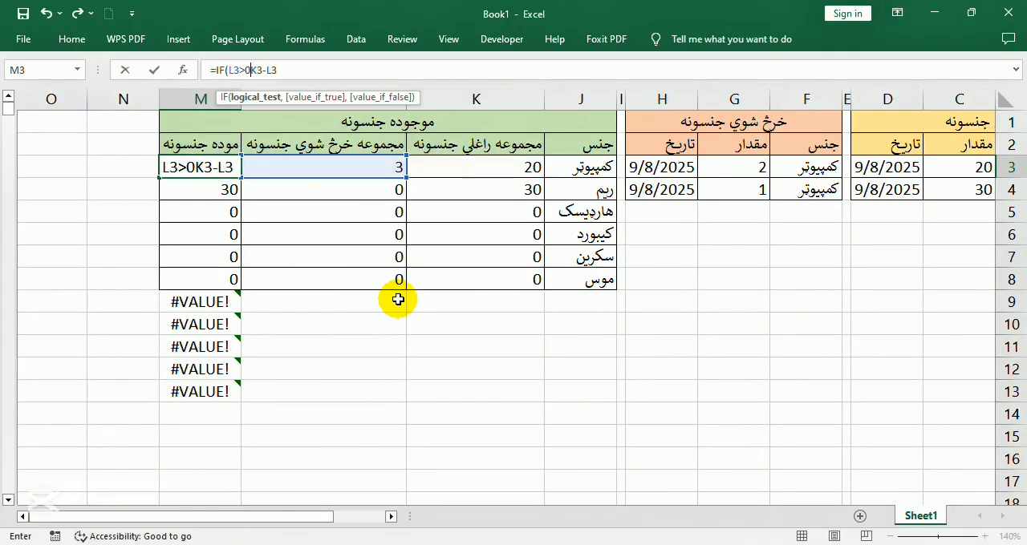
{"action": "type", "text": ","}
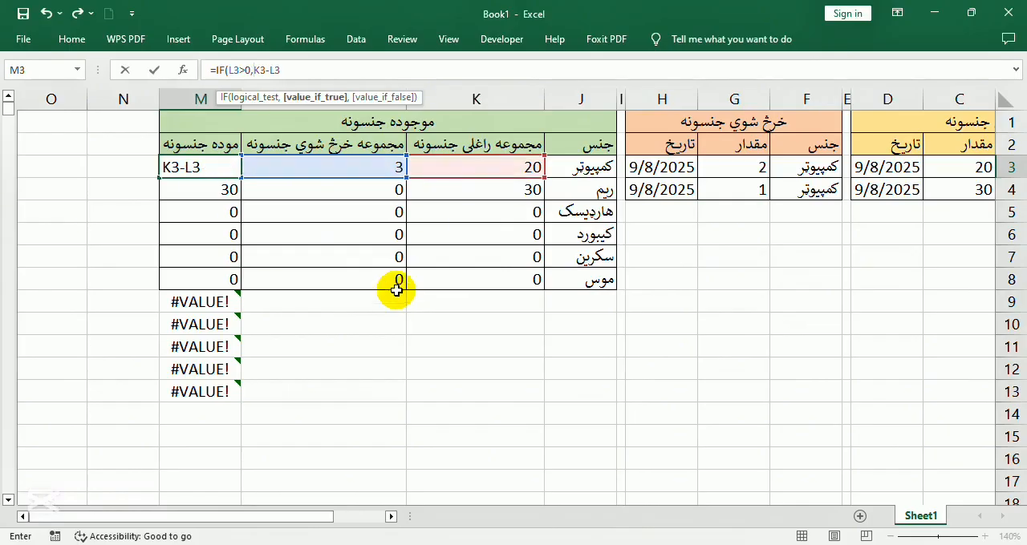
{"action": "left_click", "coordinate": [291, 72]}
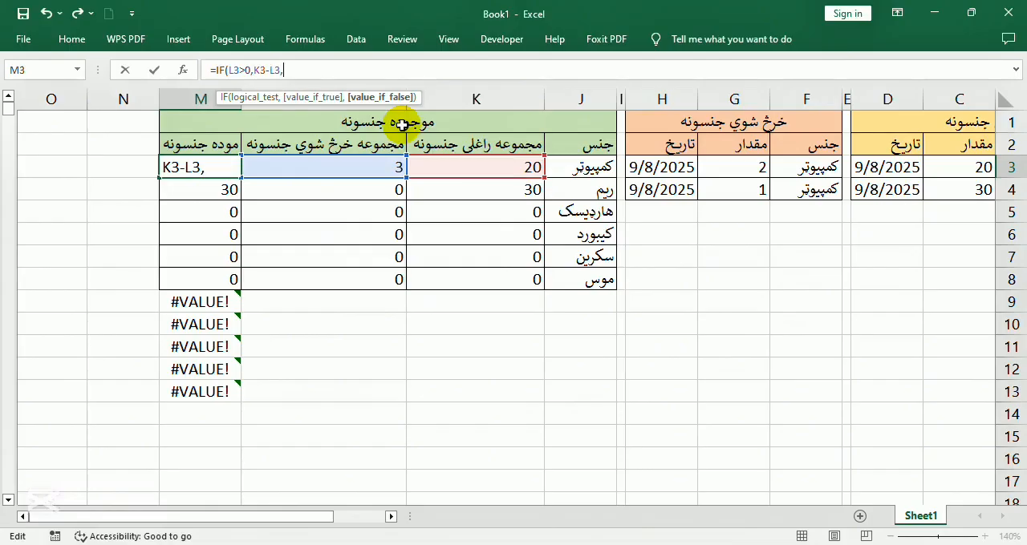
{"action": "type", "text": ",\"\""}
{"action": "key", "text": "Return"}
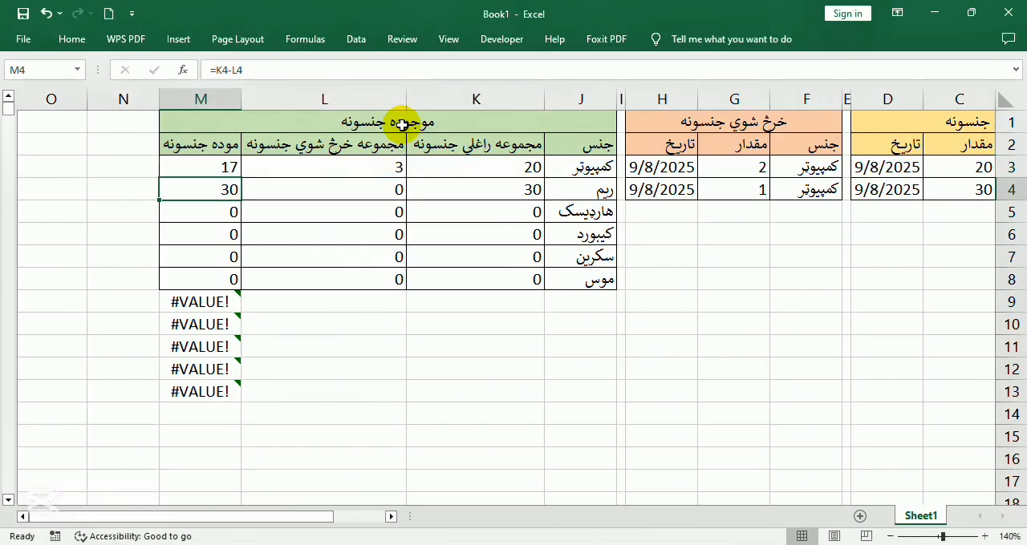
Copy the IF formula from M3 and paste only the formula into the range M3:M100
{"action": "left_click", "coordinate": [200, 166]}
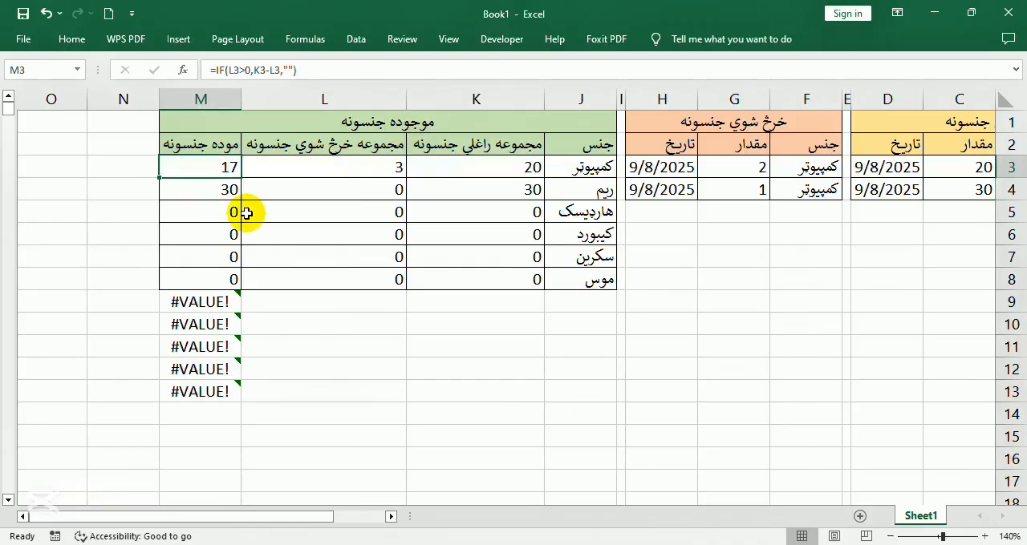
{"action": "key", "text": "ctrl+c"}
{"action": "left_click", "coordinate": [42, 72]}
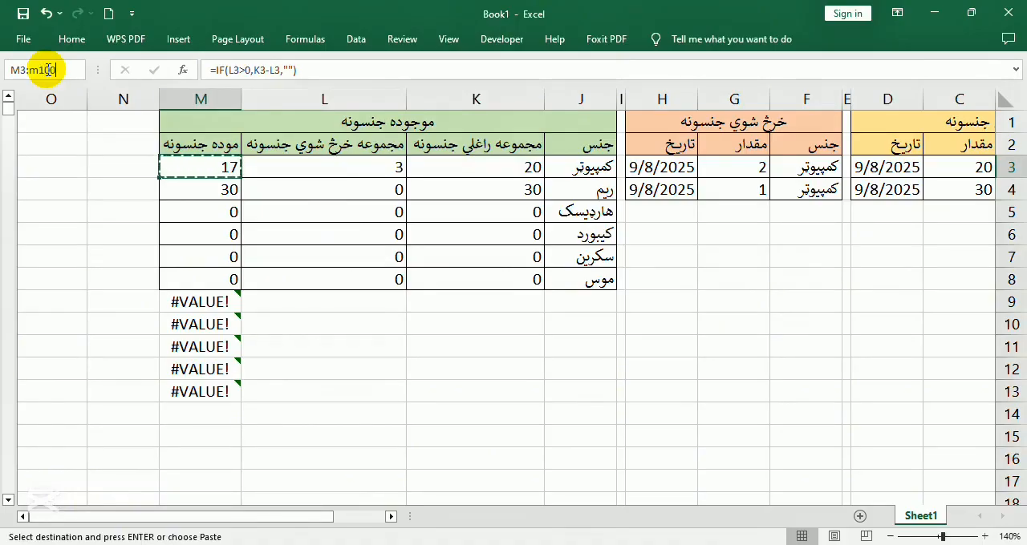
{"action": "type", "text": ":m100"}
{"action": "key", "text": "Return"}
{"action": "right_click", "coordinate": [190, 229]}
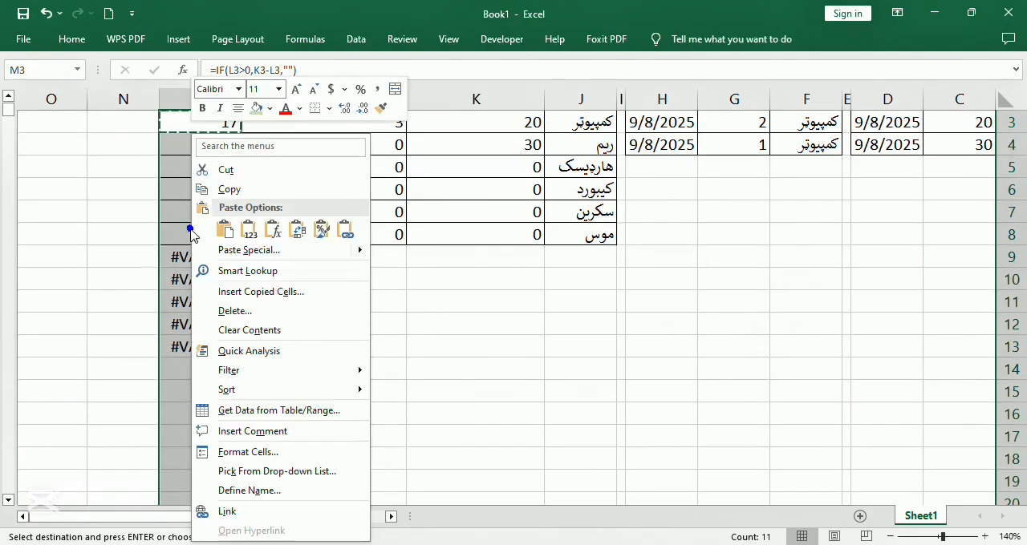
{"action": "left_click", "coordinate": [275, 232]}
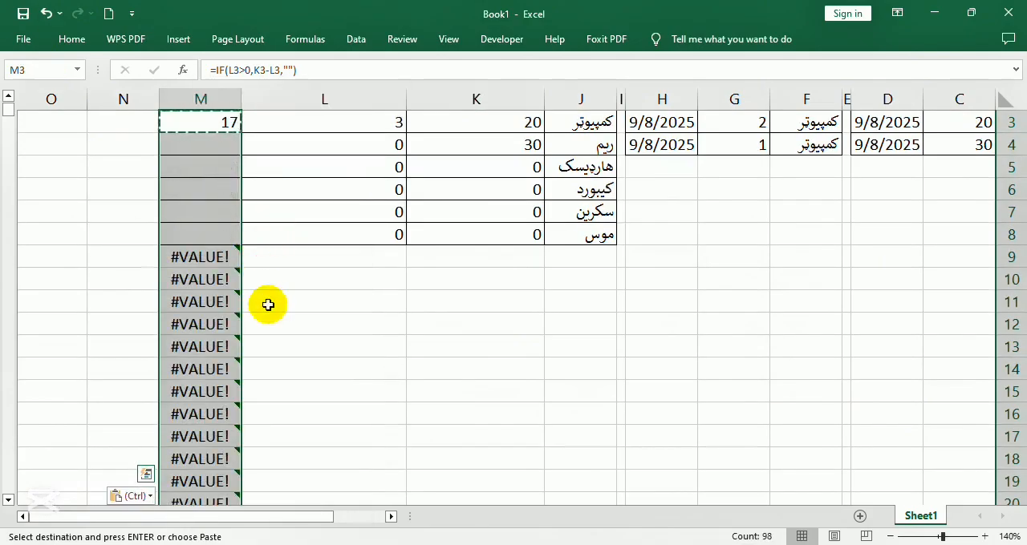
{"action": "scroll", "coordinate": [233, 257], "scroll_direction": "up", "scroll_amount": 1}
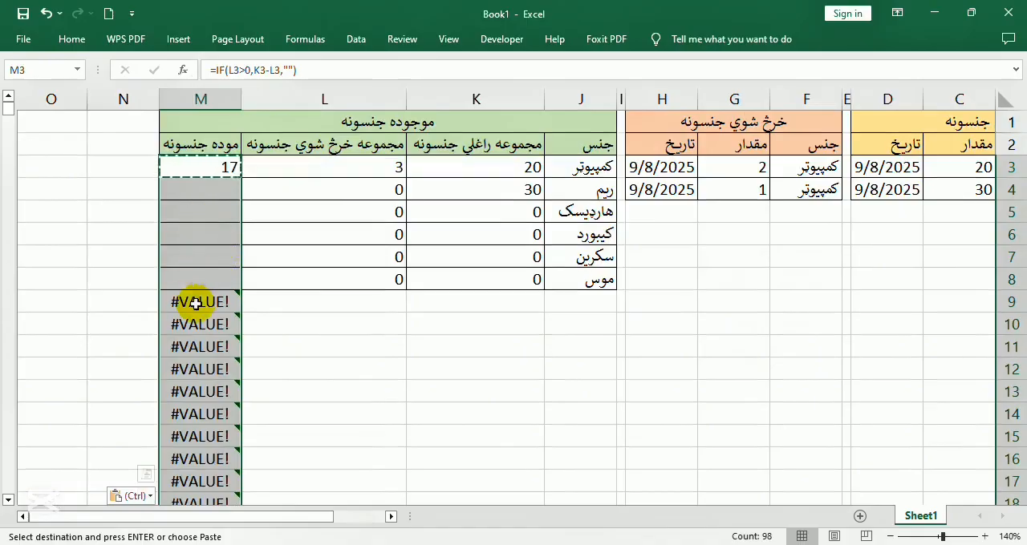
Examine the pasted in-stock formulas in column M, both in the item rows and in the rows below them
{"action": "left_click", "coordinate": [208, 267]}
{"action": "left_click", "coordinate": [231, 191]}
{"action": "left_click", "coordinate": [210, 299]}
{"action": "left_click", "coordinate": [223, 327]}
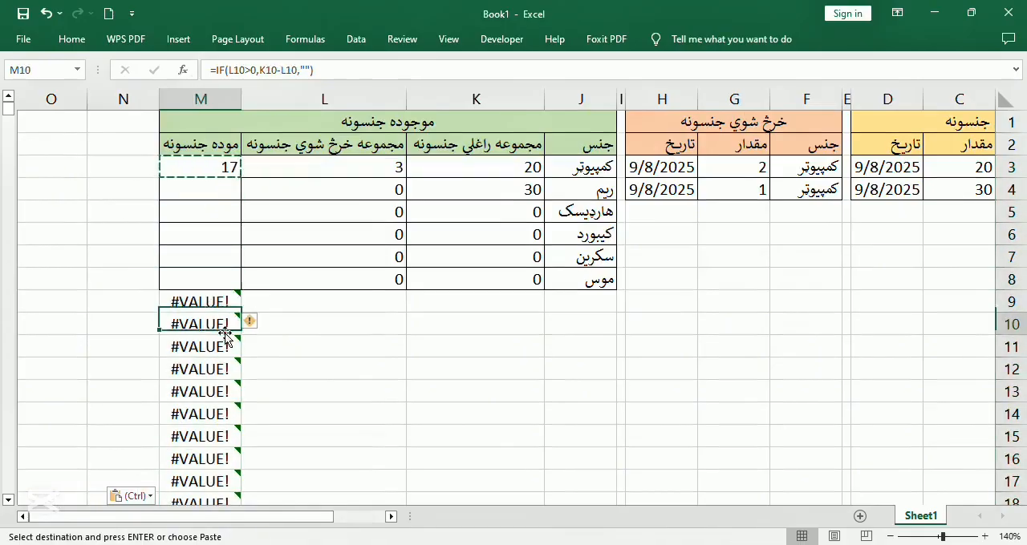
{"action": "left_click", "coordinate": [215, 300]}
{"action": "left_click", "coordinate": [222, 344]}
{"action": "left_click", "coordinate": [222, 234]}
{"action": "left_click", "coordinate": [225, 209]}
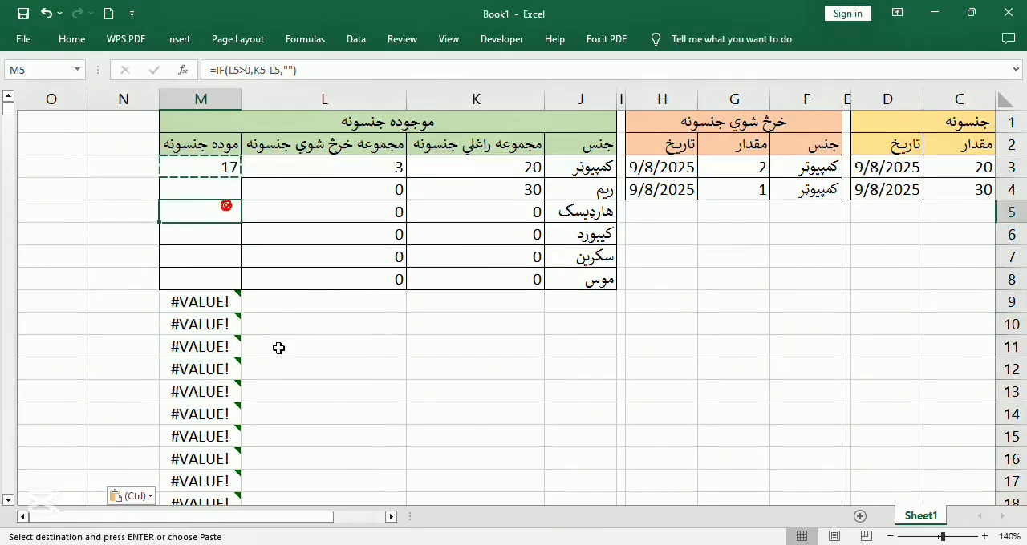
{"action": "left_click", "coordinate": [239, 241]}
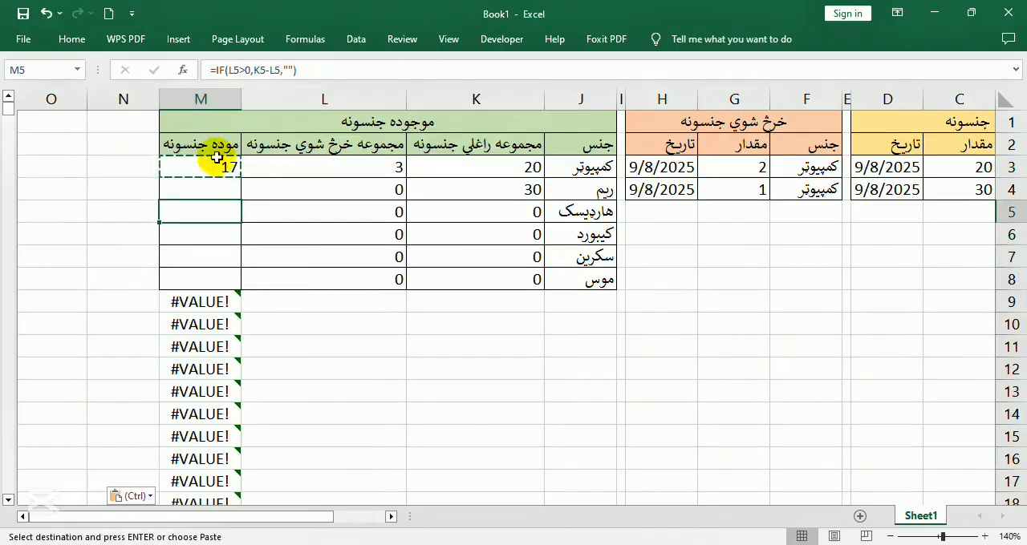
{"action": "left_click", "coordinate": [215, 169]}
{"action": "left_click", "coordinate": [243, 71]}
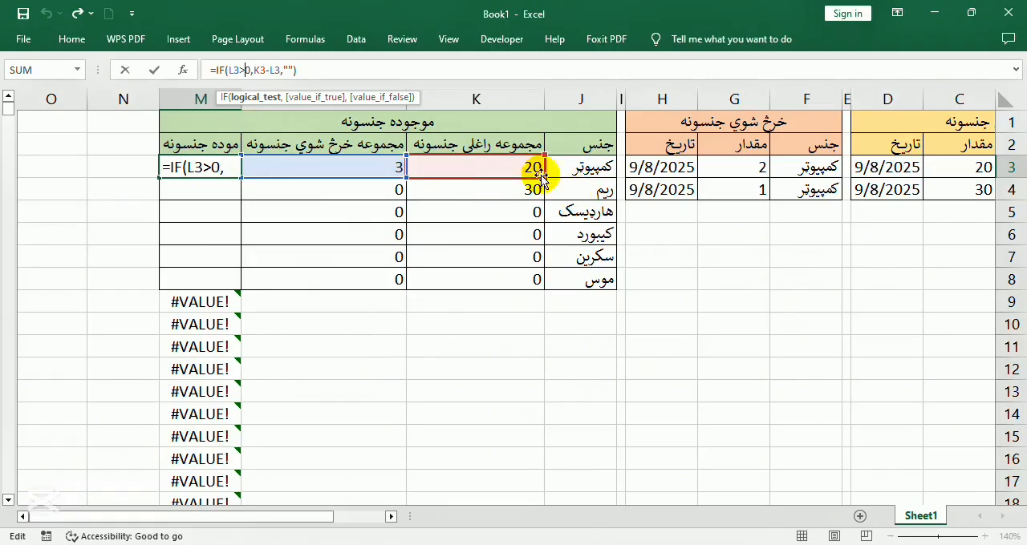
{"action": "left_click", "coordinate": [236, 330]}
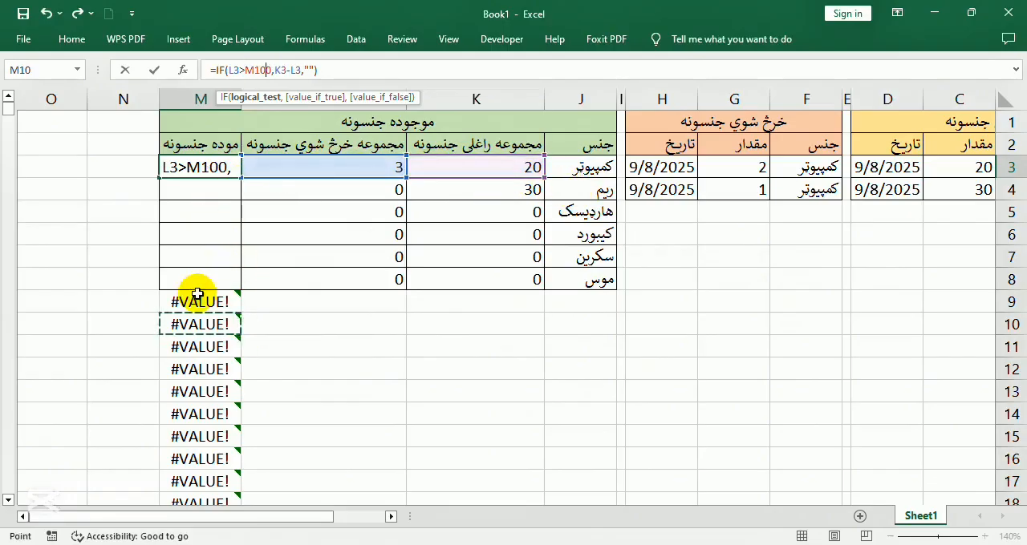
{"action": "key", "text": "Return"}
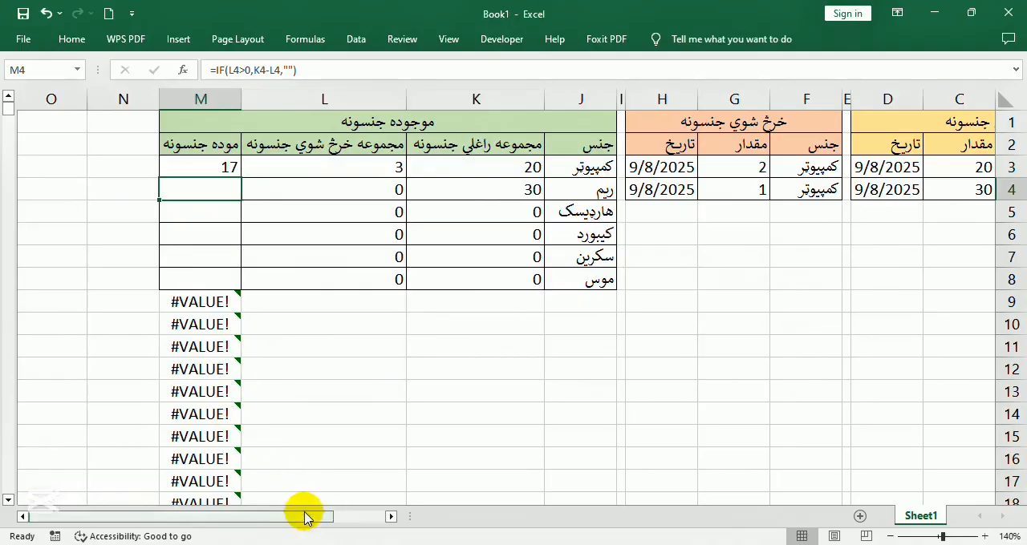
Record a sold entry in row 5 of the sold-items table with item ریم and quantity 3
{"action": "left_click_drag", "start_coordinate": [302, 516], "coordinate": [417, 526]}
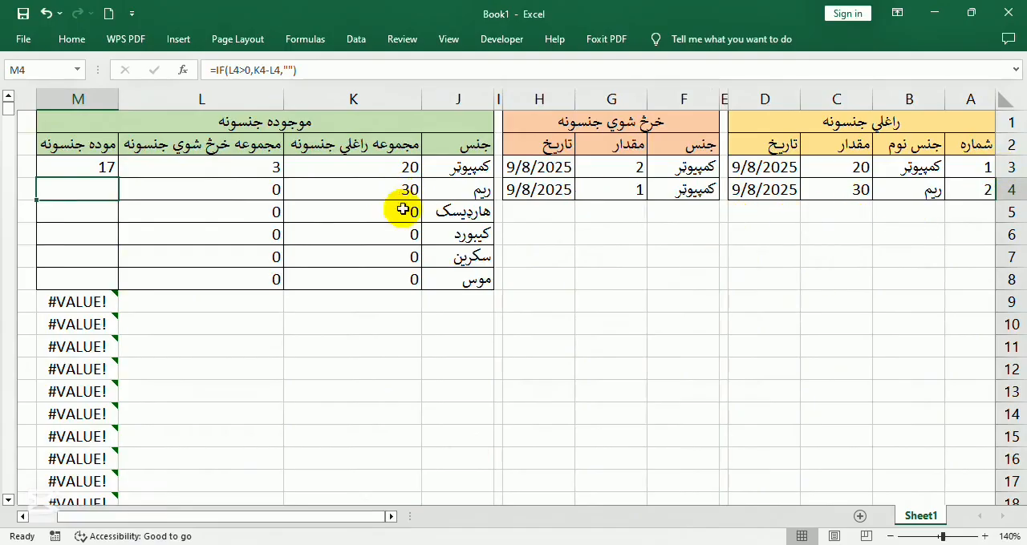
{"action": "left_click", "coordinate": [633, 191]}
{"action": "left_click", "coordinate": [212, 185]}
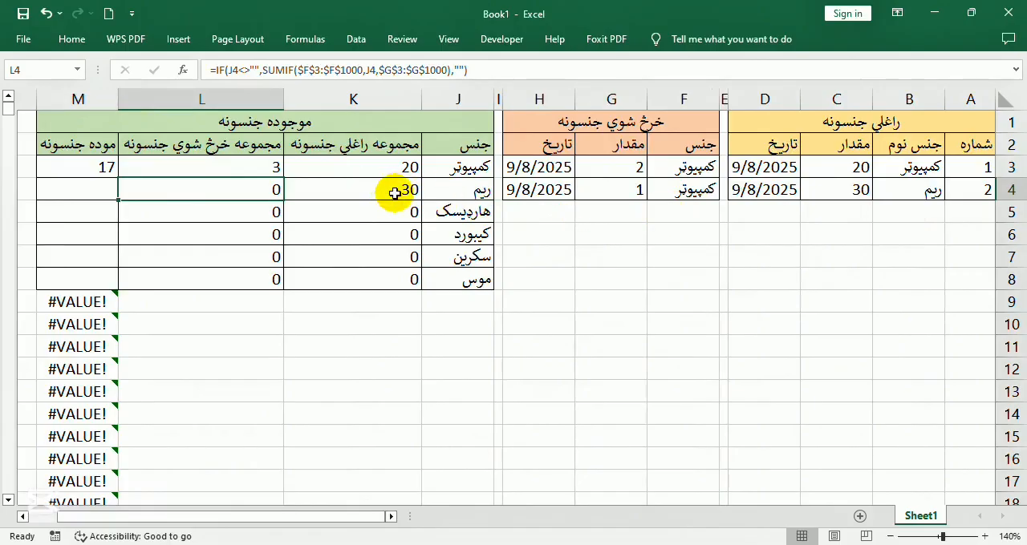
{"action": "left_click", "coordinate": [682, 211]}
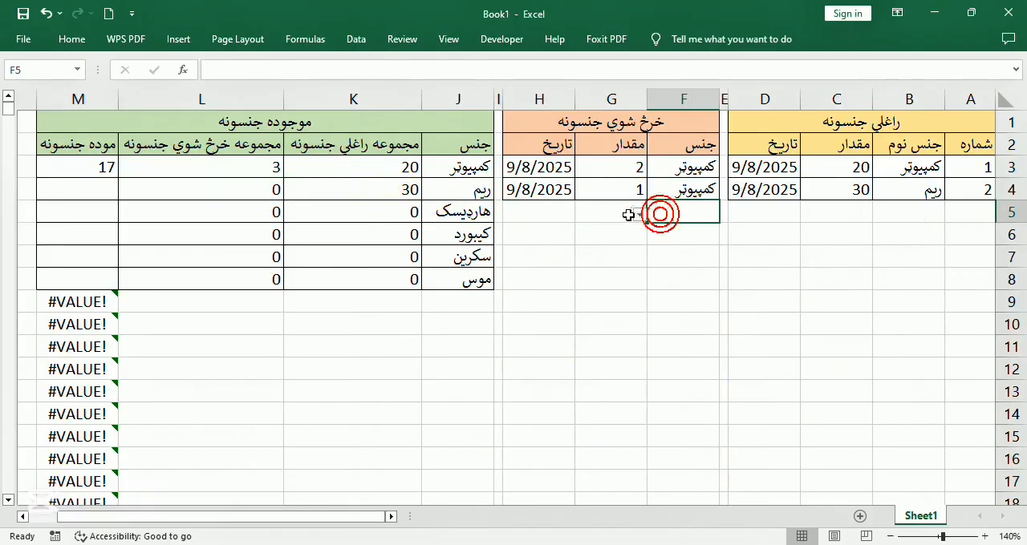
{"action": "left_click", "coordinate": [639, 214]}
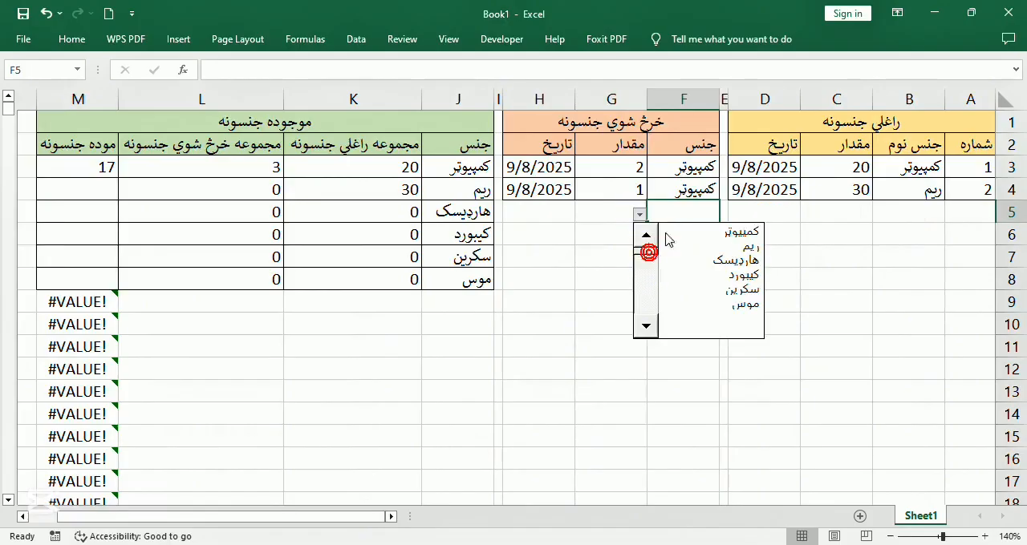
{"action": "left_click", "coordinate": [736, 246]}
{"action": "left_click", "coordinate": [640, 212]}
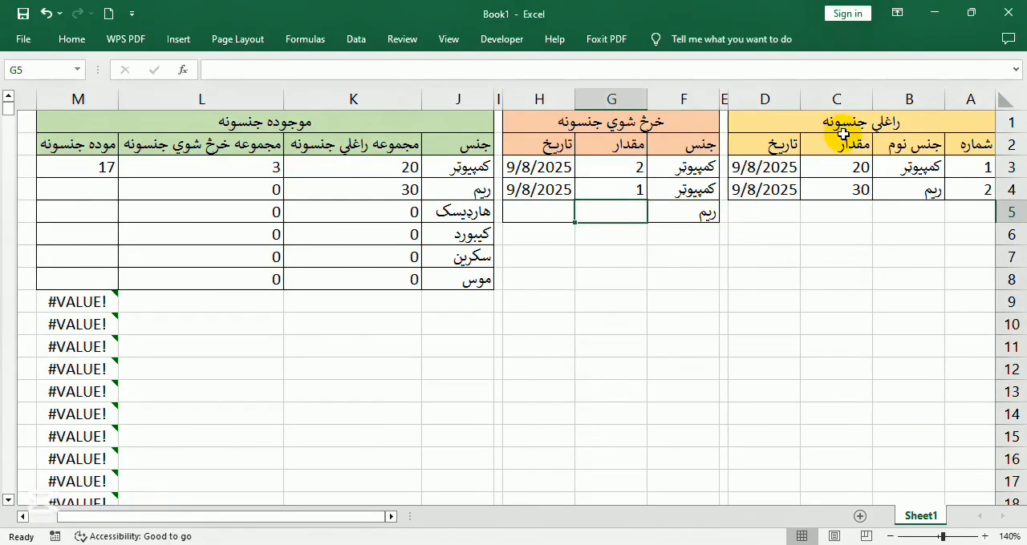
{"action": "type", "text": "3"}
{"action": "key", "text": "Return"}
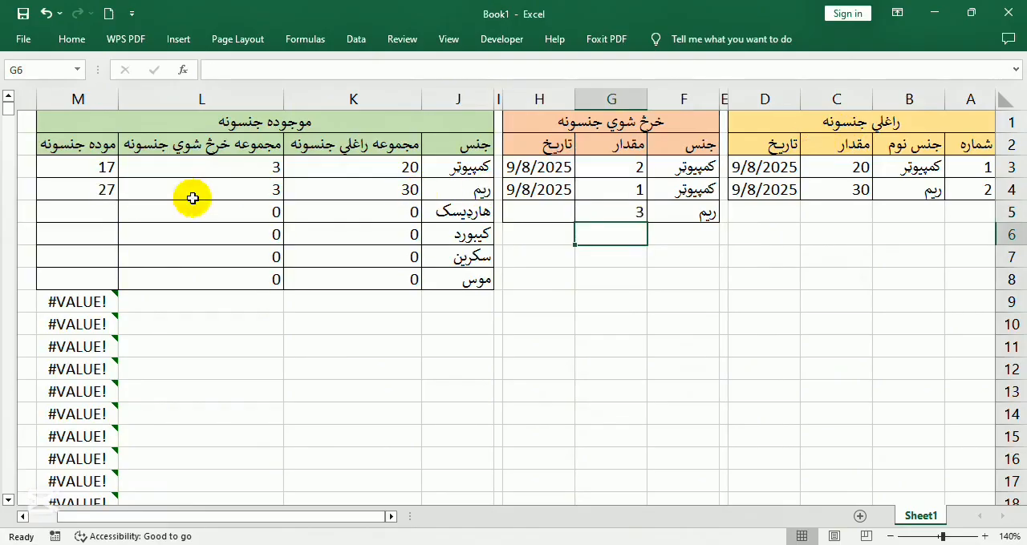
Record a sold entry in row 6 with item کمپیوټر and quantity 6, and check that item's stock totals in row 3
{"action": "left_click", "coordinate": [682, 234]}
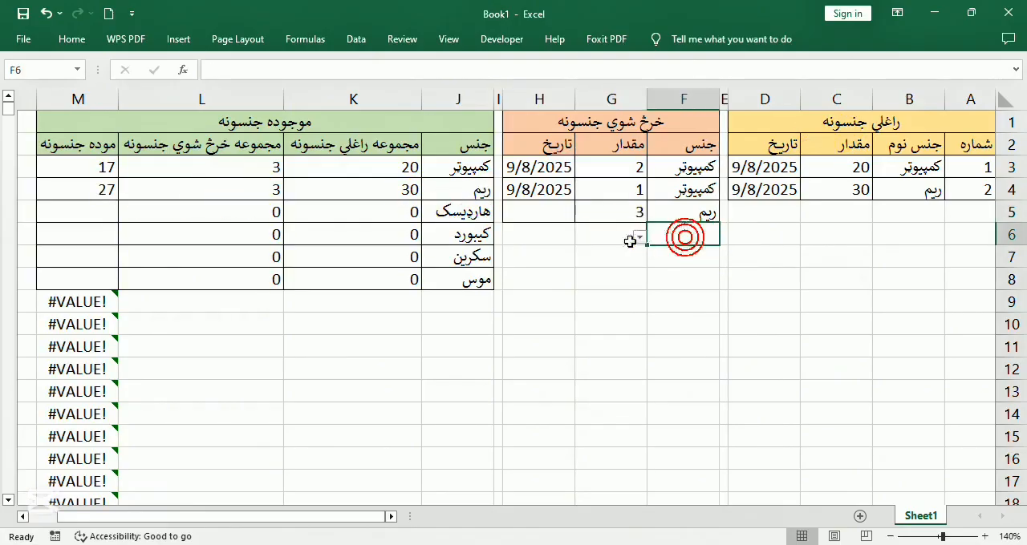
{"action": "left_click", "coordinate": [639, 241]}
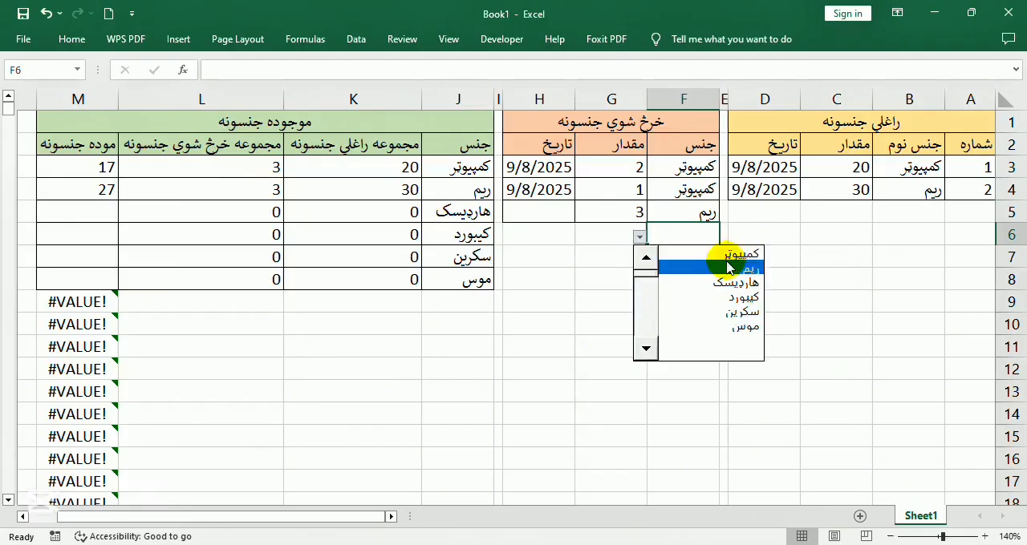
{"action": "left_click", "coordinate": [676, 255]}
{"action": "left_click", "coordinate": [608, 232]}
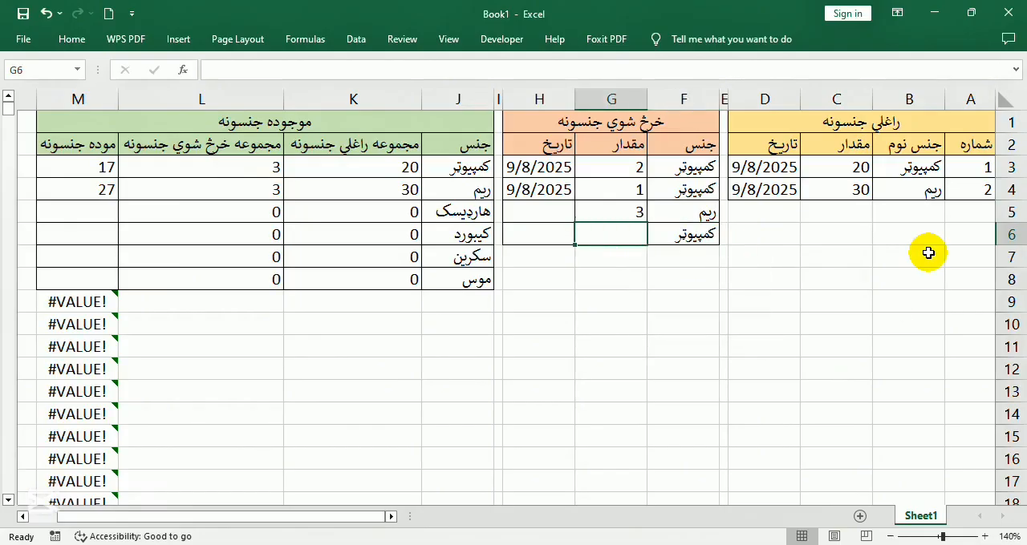
{"action": "type", "text": "6"}
{"action": "key", "text": "Return"}
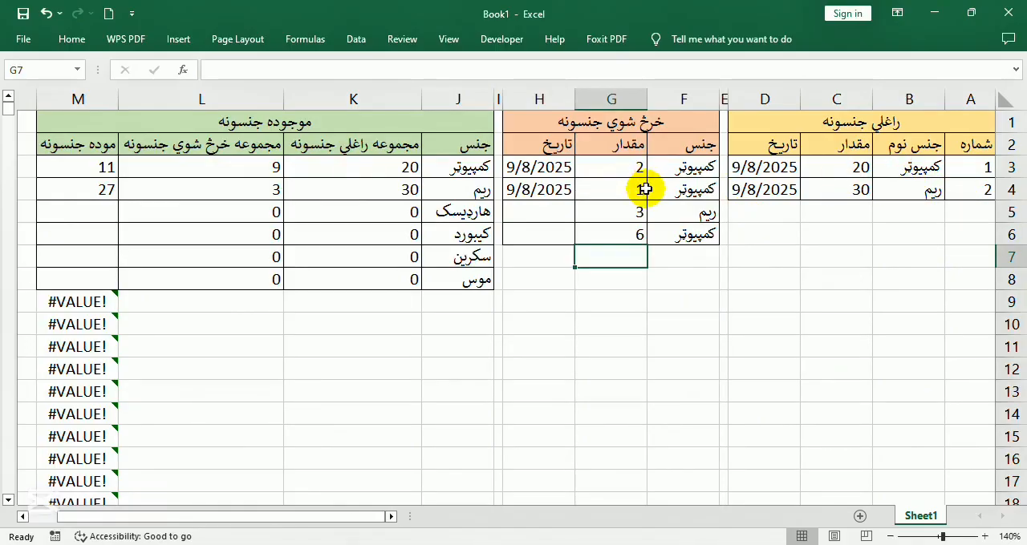
{"action": "left_click", "coordinate": [258, 174]}
{"action": "left_click", "coordinate": [393, 169]}
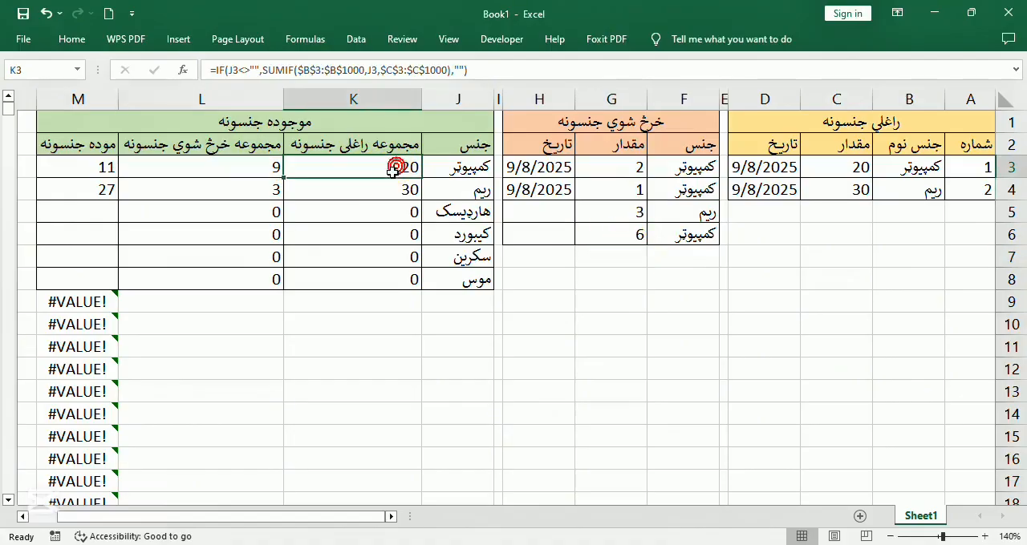
{"action": "left_click", "coordinate": [69, 166]}
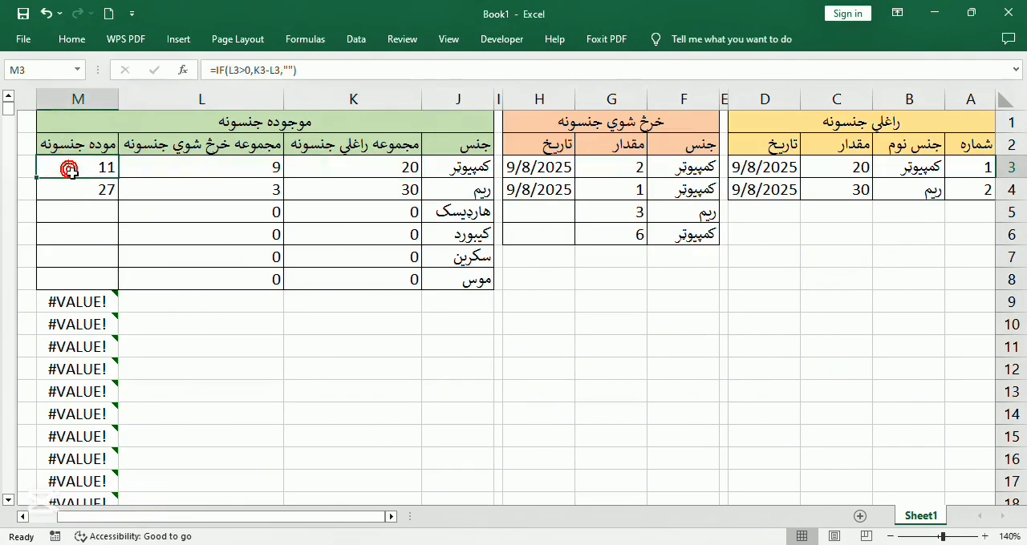
Add received entry number 3 in row 5 with item سکرین, quantity 23 and the date 9/8/2025 copied from the row above
{"action": "left_click", "coordinate": [903, 218]}
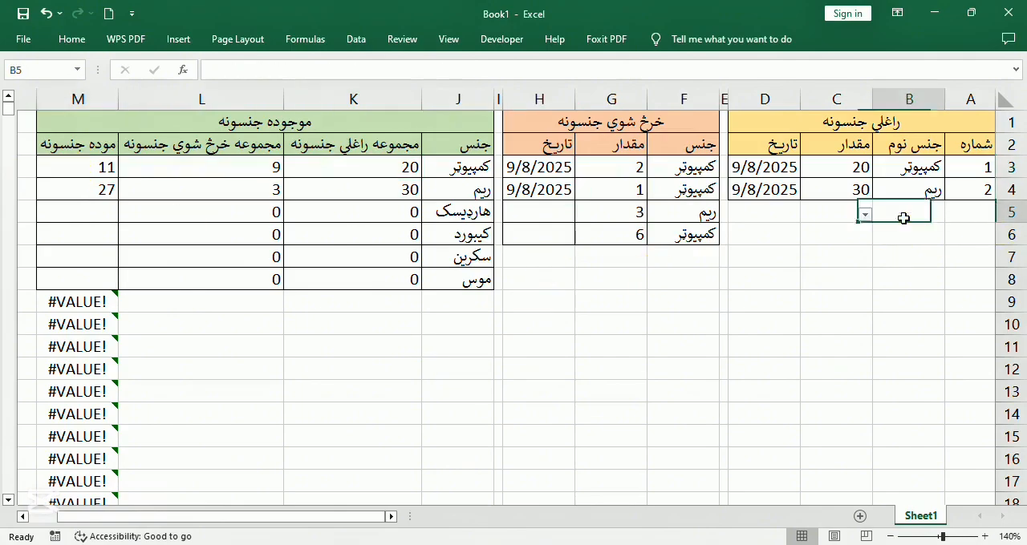
{"action": "left_click", "coordinate": [980, 211]}
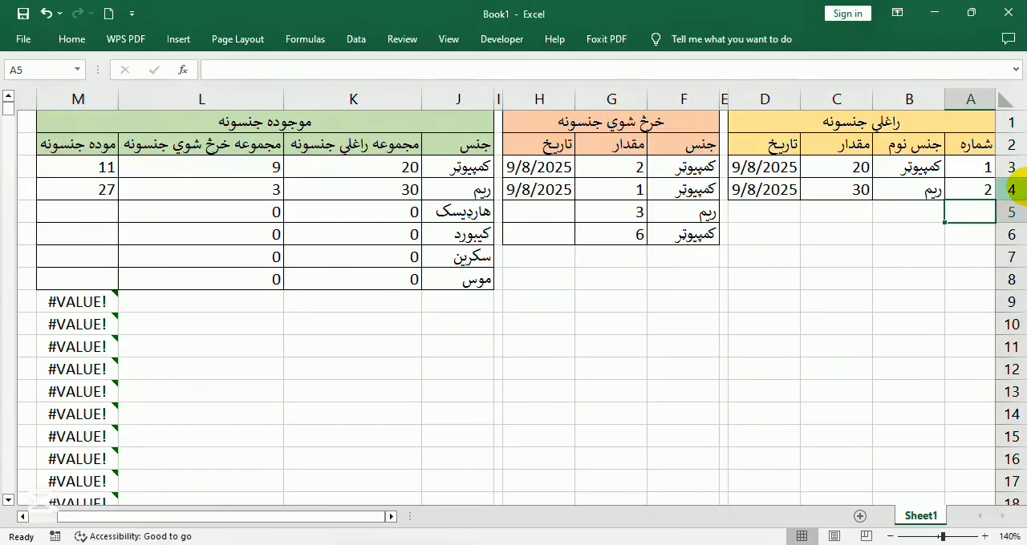
{"action": "type", "text": "3"}
{"action": "key", "text": "Return"}
{"action": "left_click", "coordinate": [894, 211]}
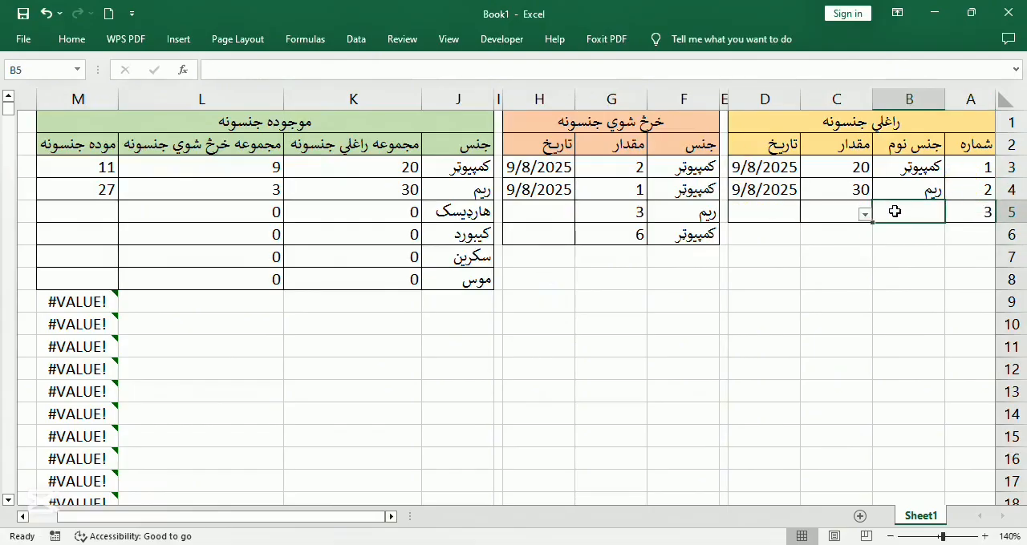
{"action": "left_click", "coordinate": [865, 214]}
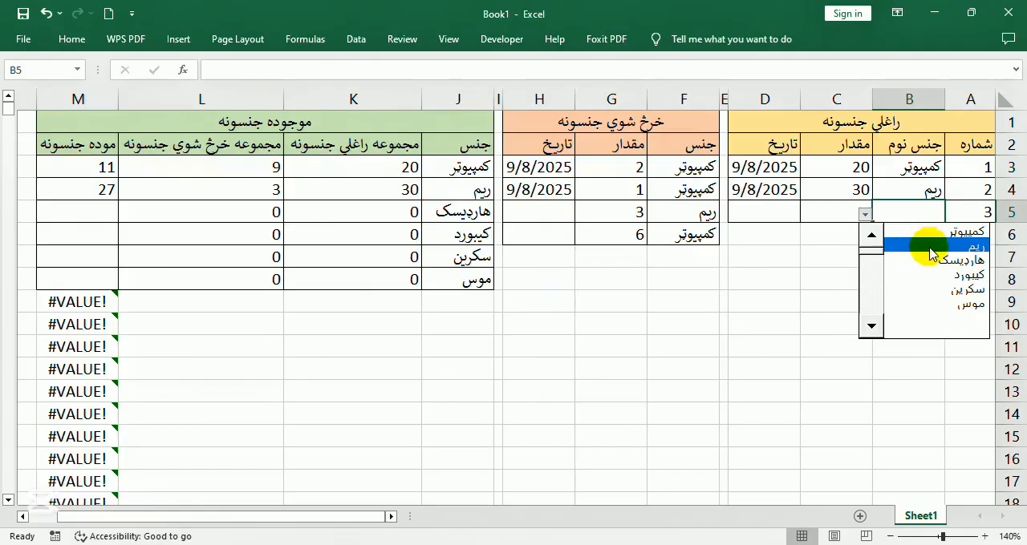
{"action": "left_click", "coordinate": [951, 289]}
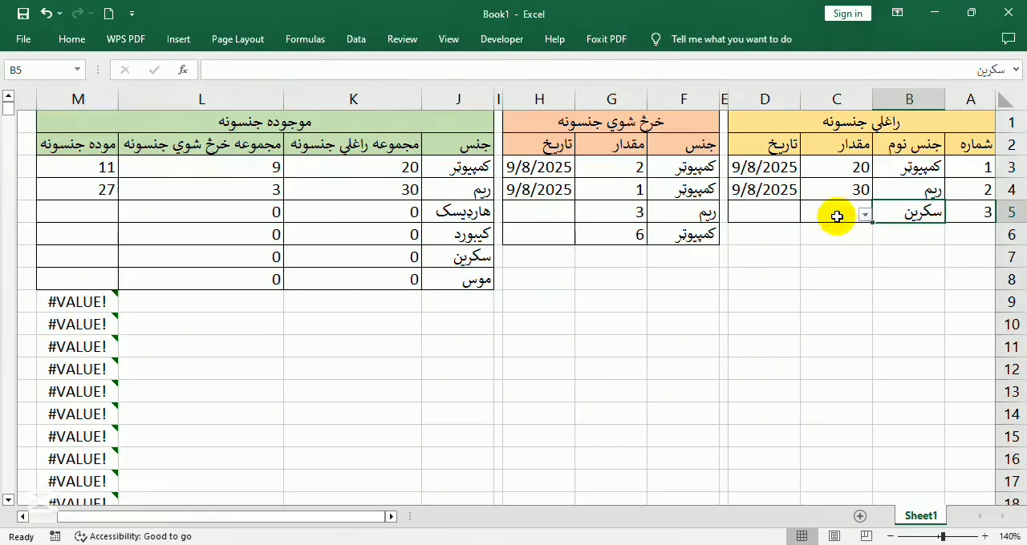
{"action": "left_click", "coordinate": [837, 216]}
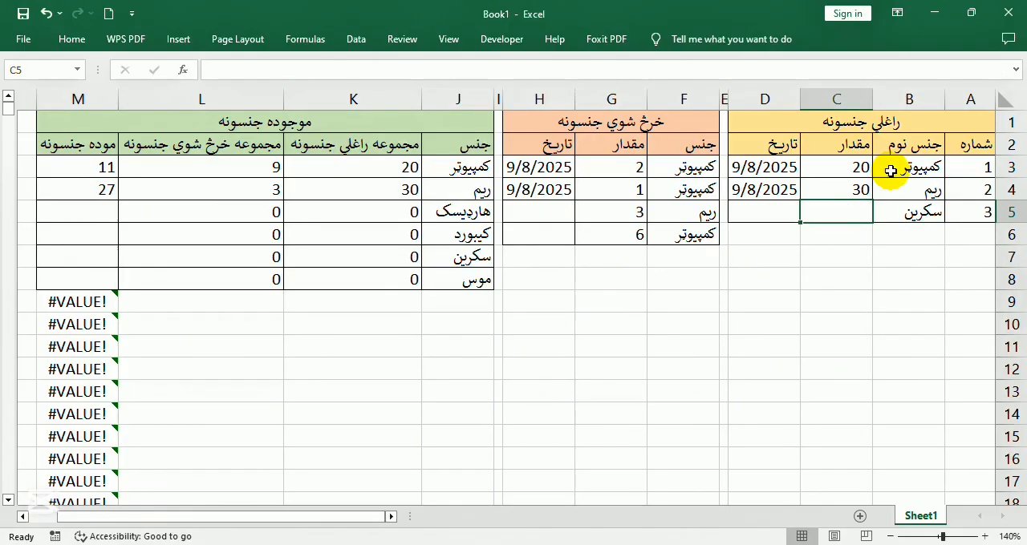
{"action": "type", "text": "23"}
{"action": "key", "text": "Return"}
{"action": "left_click", "coordinate": [758, 212]}
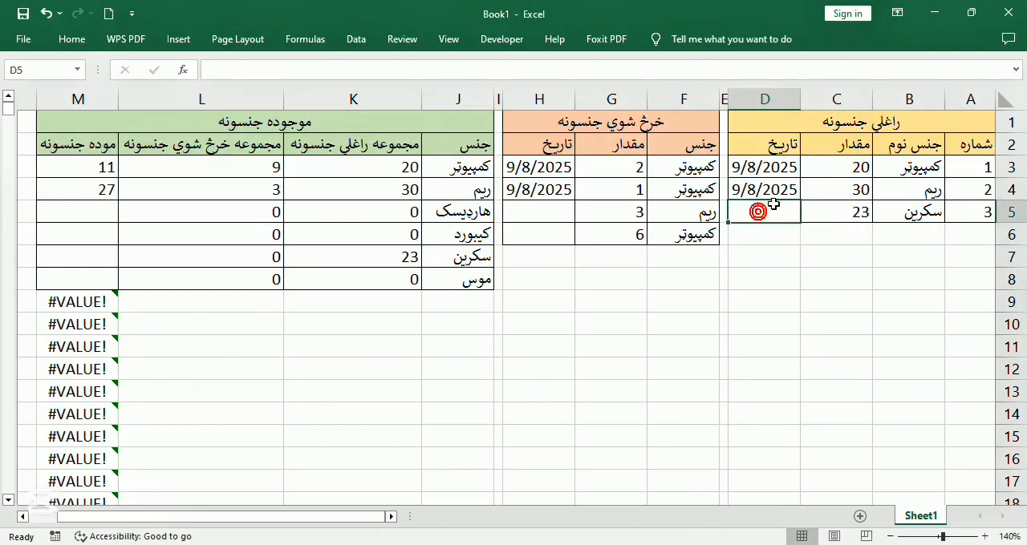
{"action": "key", "text": "ctrl+d"}
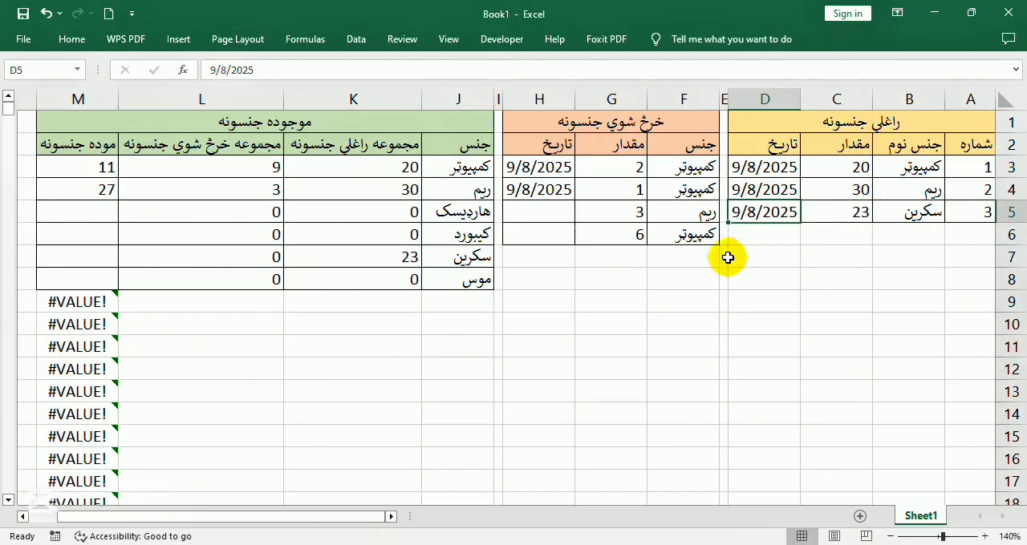
Record a sold entry in row 7 with item سکرین and quantity 4, and check its sold and in-stock formulas in L7 and M7
{"action": "left_click", "coordinate": [667, 251]}
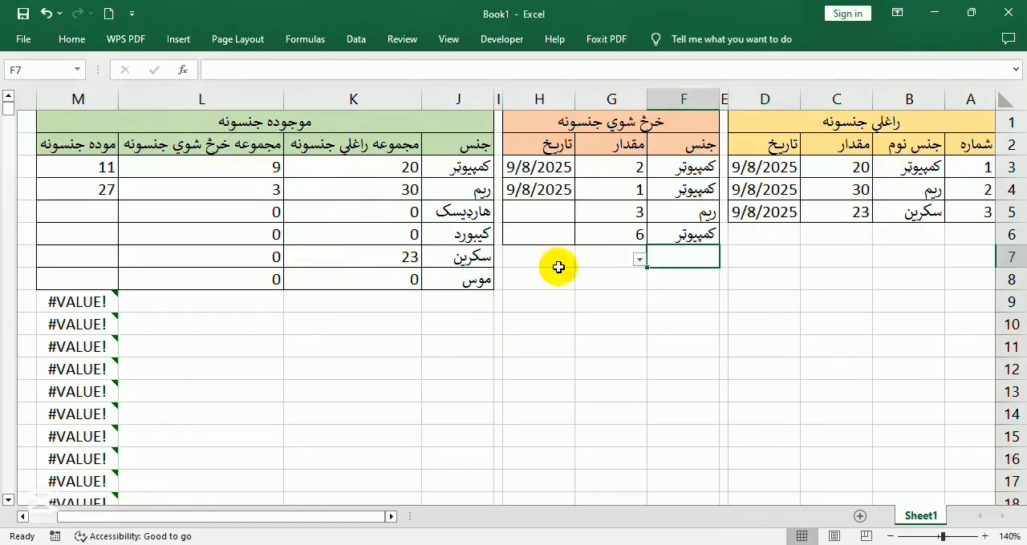
{"action": "left_click", "coordinate": [639, 259]}
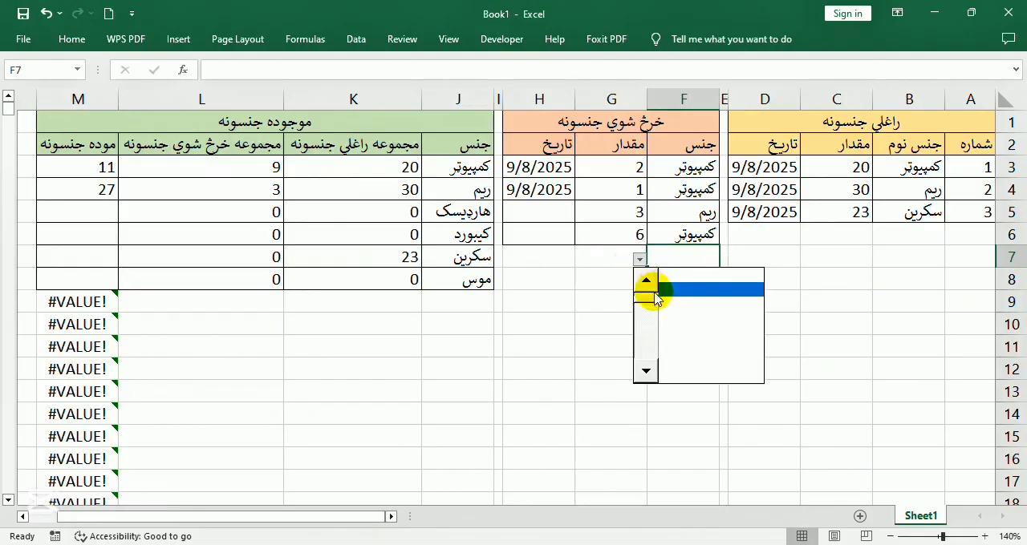
{"action": "left_click", "coordinate": [720, 336]}
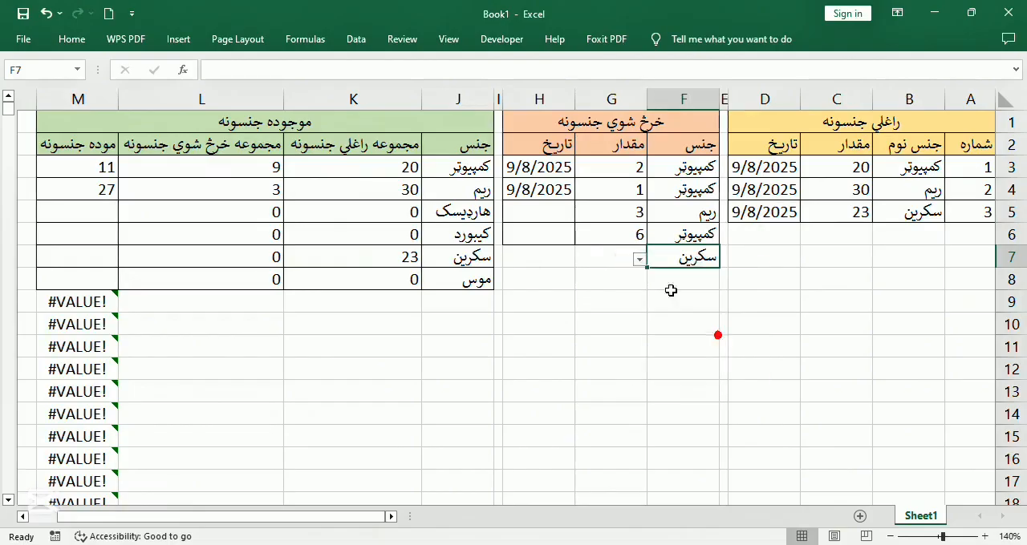
{"action": "left_click", "coordinate": [608, 260]}
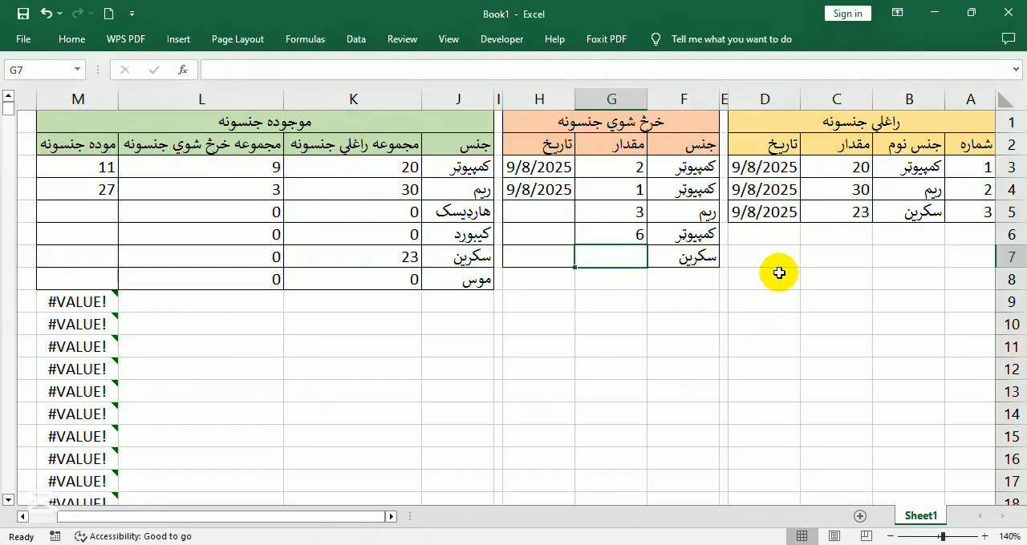
{"action": "type", "text": "4"}
{"action": "key", "text": "Return"}
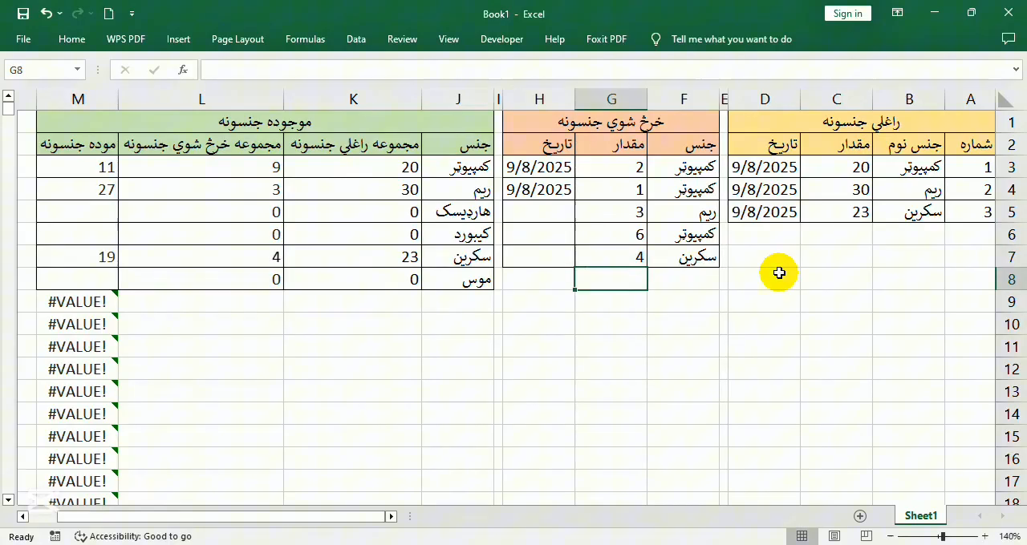
{"action": "left_click", "coordinate": [269, 261]}
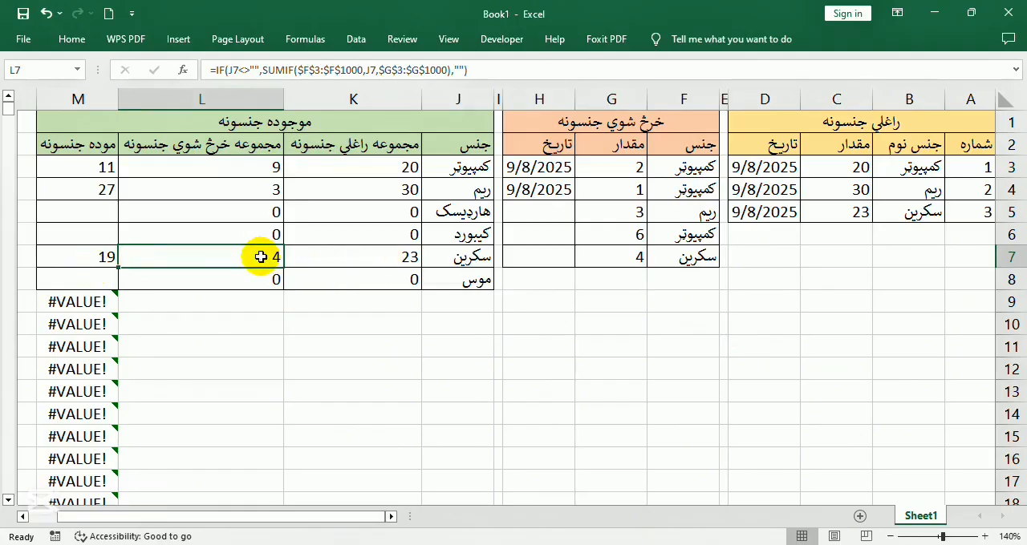
{"action": "left_click", "coordinate": [85, 263]}
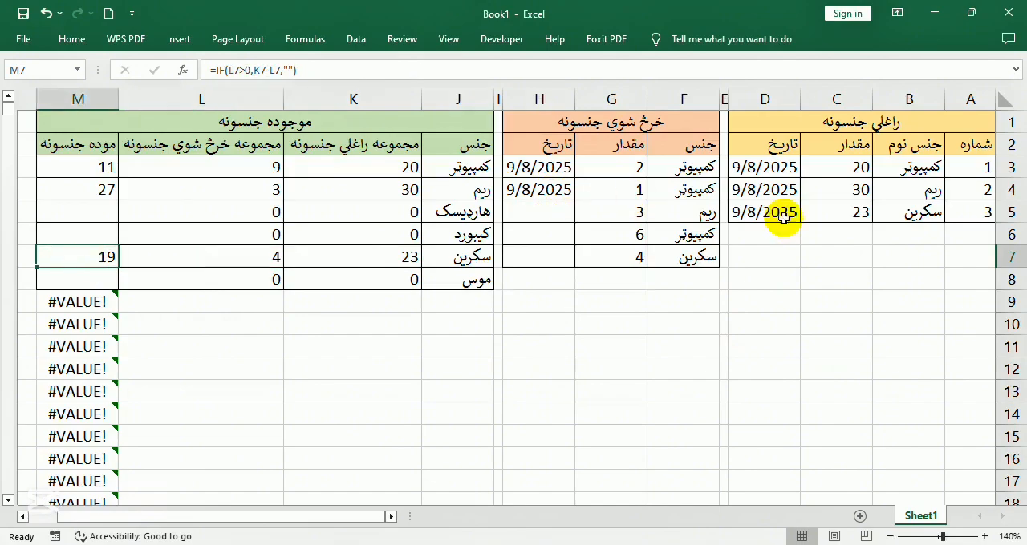
Record another sold entry in row 8 with item سکرین and quantity 2
{"action": "left_click", "coordinate": [916, 227]}
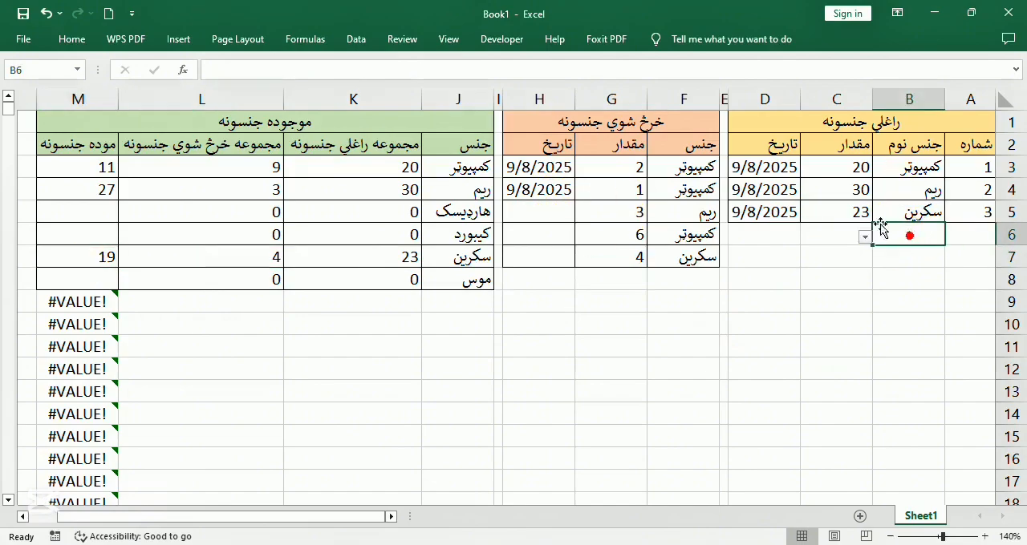
{"action": "left_click", "coordinate": [682, 258]}
{"action": "key", "text": "Tab"}
{"action": "type", "text": "4"}
{"action": "key", "text": "Return"}
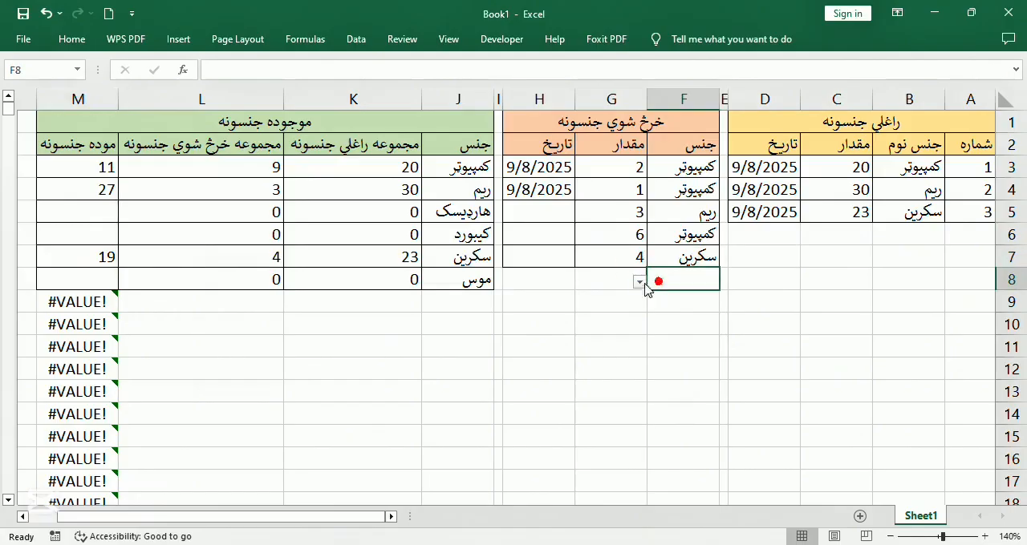
{"action": "left_click", "coordinate": [639, 282]}
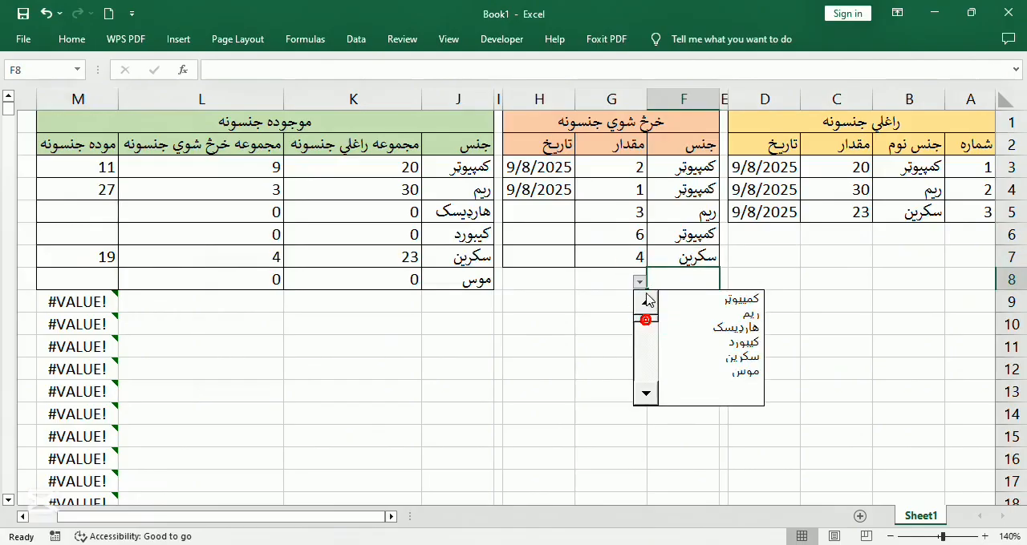
{"action": "left_click", "coordinate": [717, 356]}
{"action": "key", "text": "Tab"}
{"action": "type", "text": "2"}
{"action": "key", "text": "Return"}
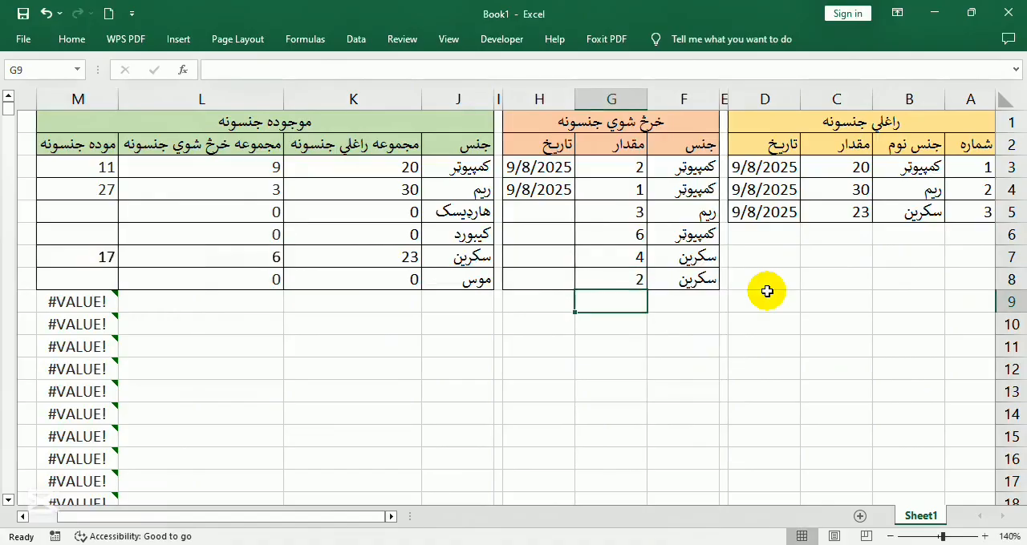